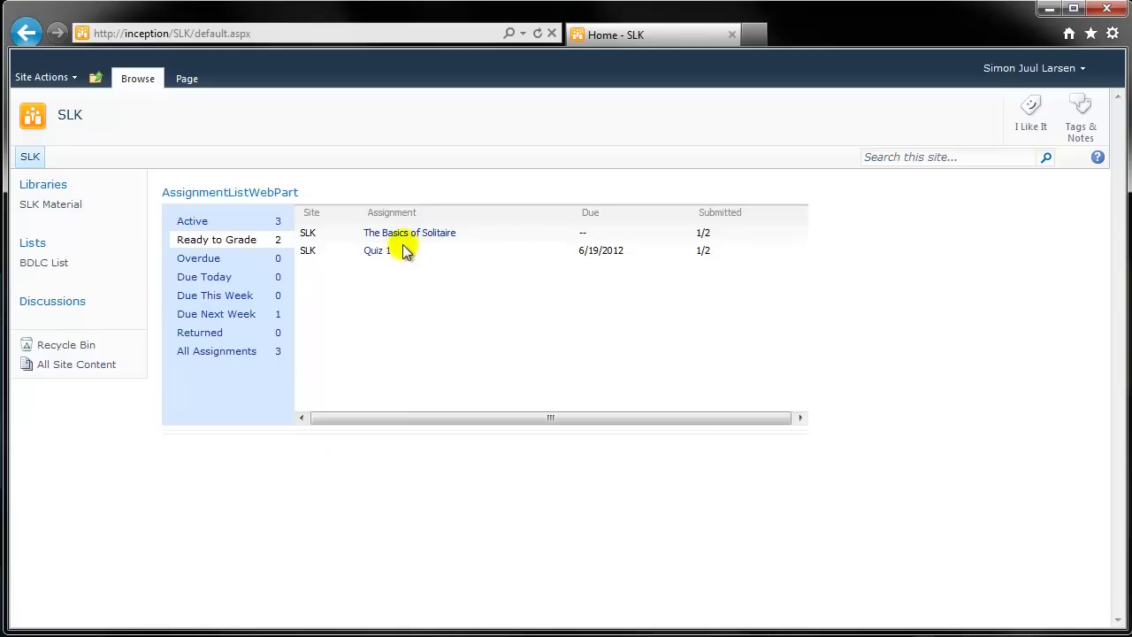
View the grading page of the Quiz 1 assignment due 6/19/2012 and the BDLC List on the SLK site.
left_click(370, 251)
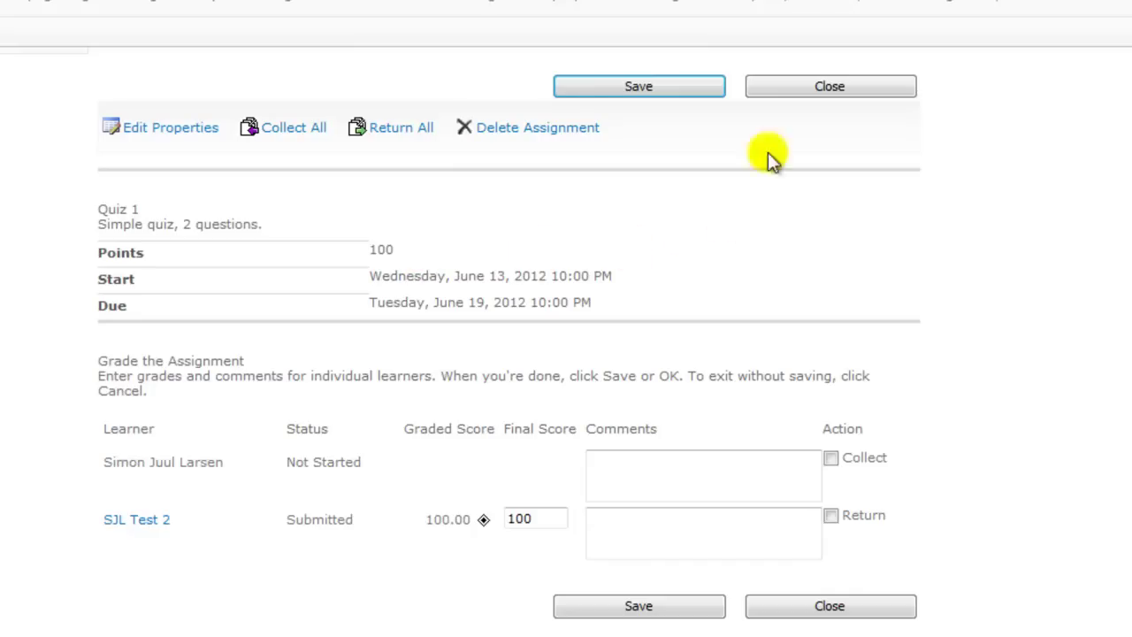
left_click(810, 88)
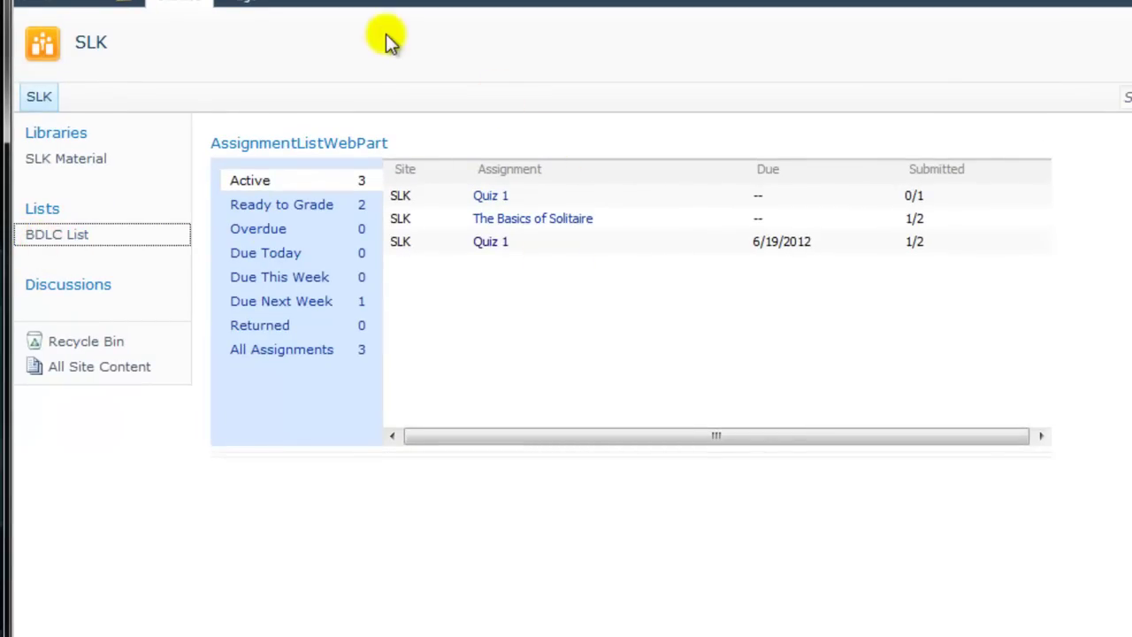
left_click(107, 54)
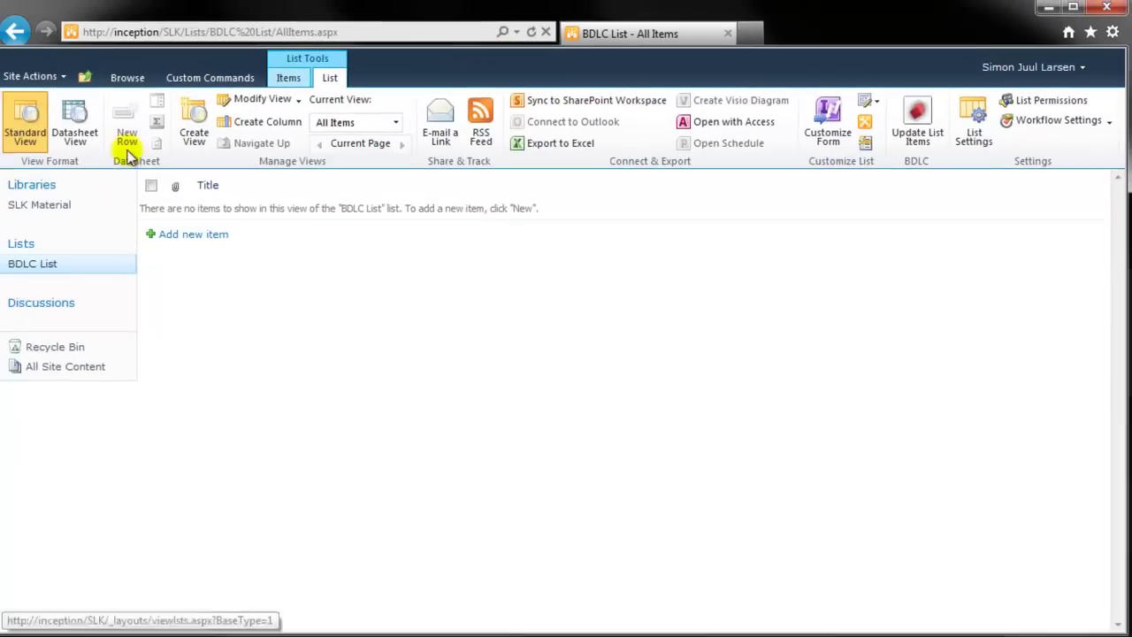
left_click(139, 78)
left_click(71, 116)
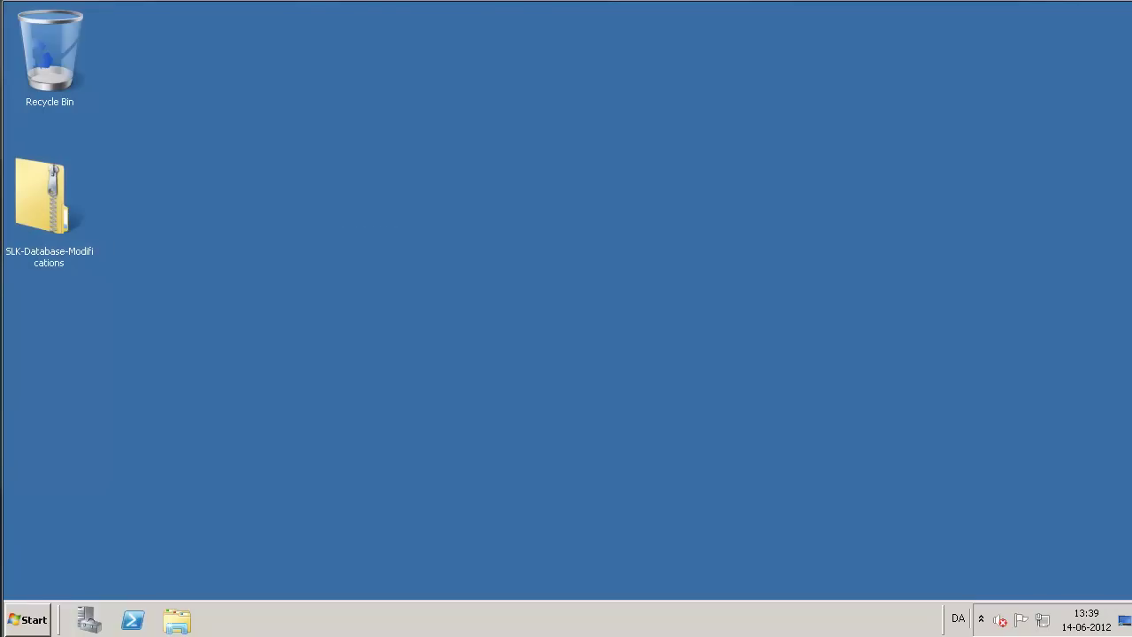
Extract the SLK-Database-Modifications archive to the suggested desktop folder and open its SLK Database-Modifications subfolder.
right_click(47, 197)
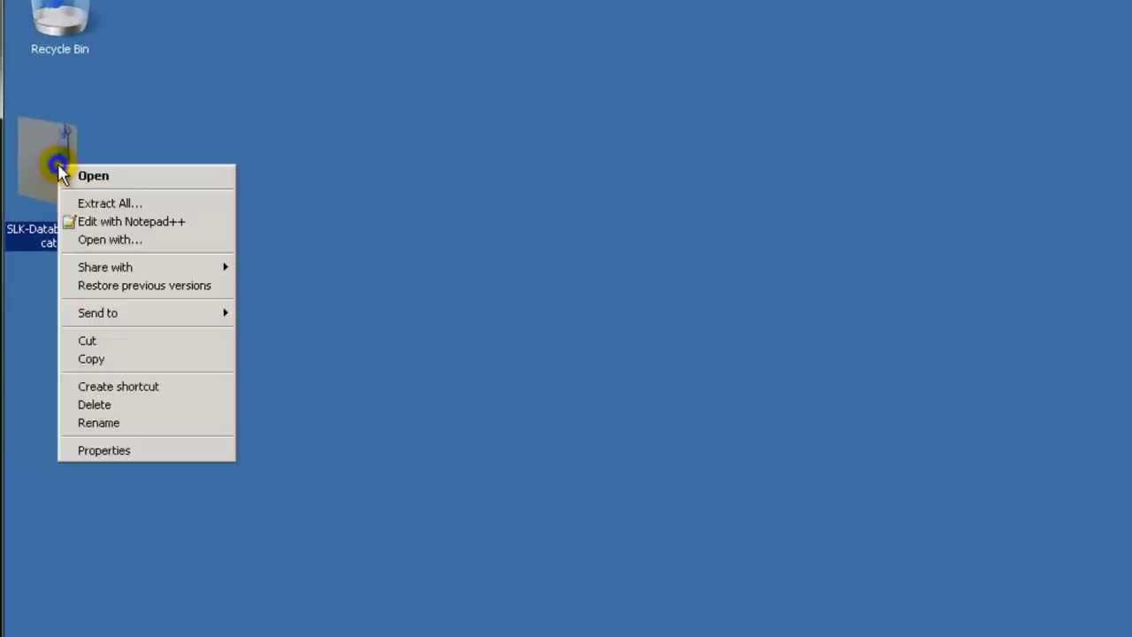
left_click(131, 193)
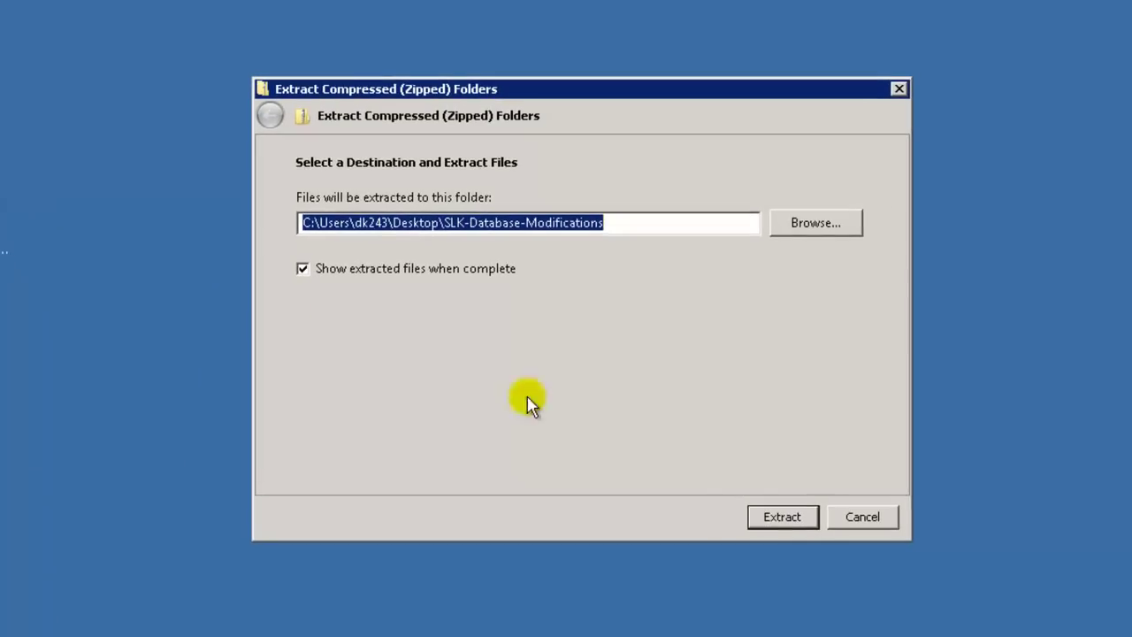
left_click(786, 522)
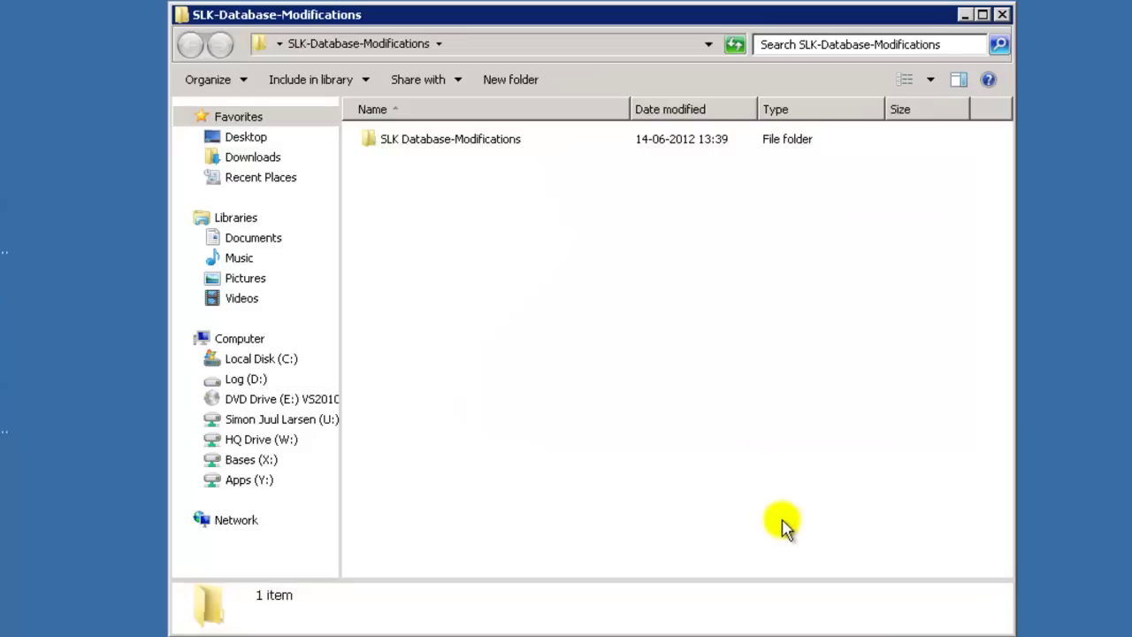
double_click(480, 139)
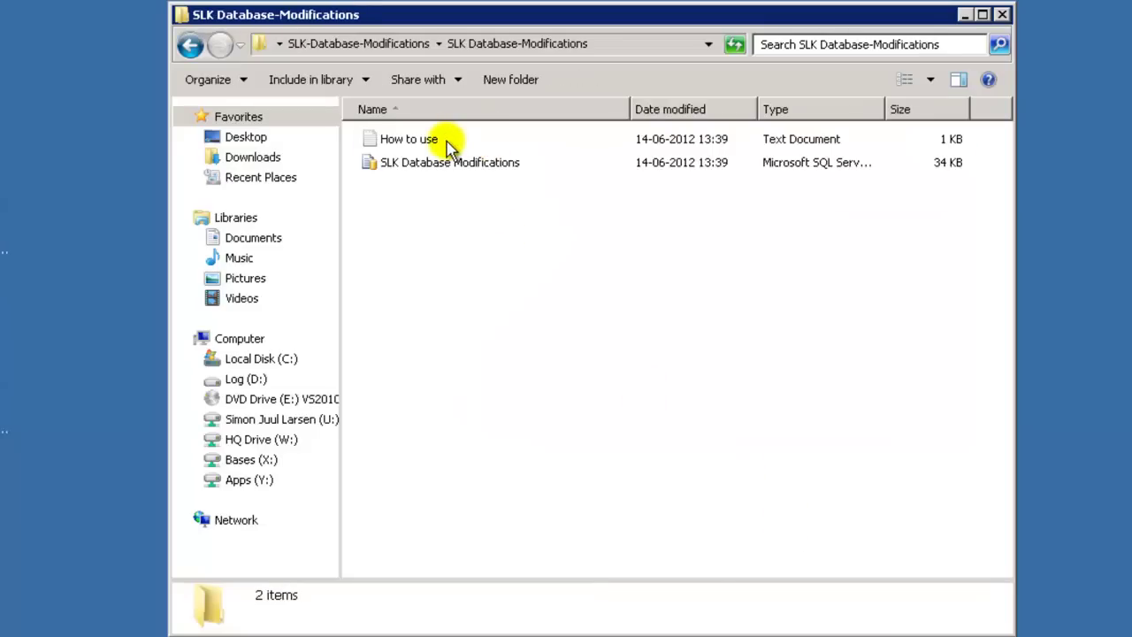
Open the How to use text file, copy the <SPsiteURL> placeholder from its instructions, and close the file.
double_click(407, 139)
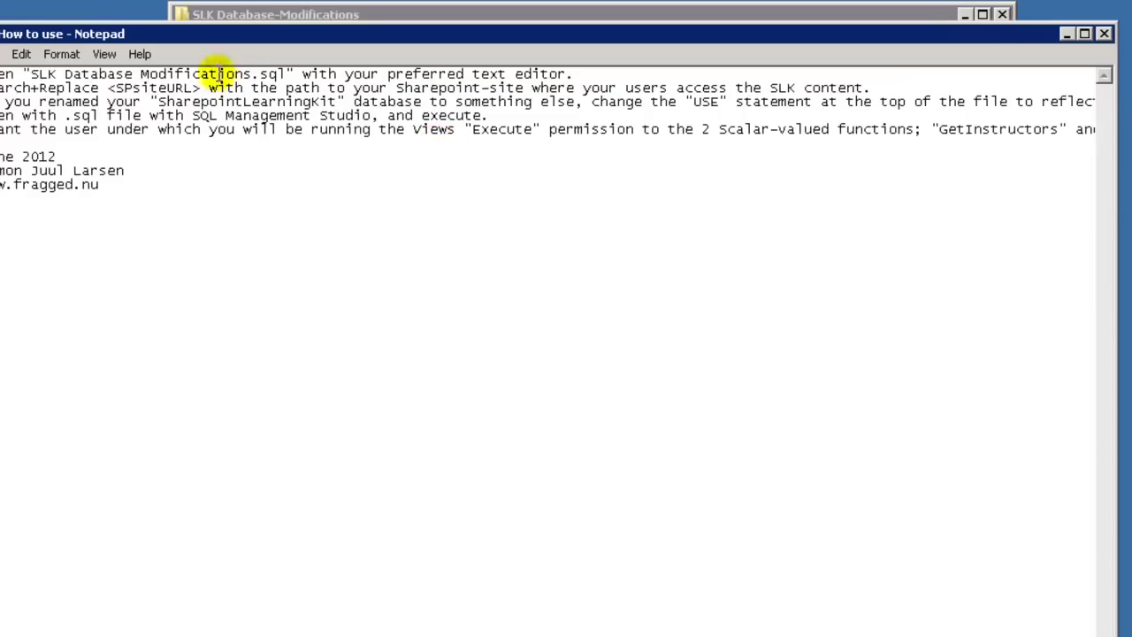
left_click(109, 88)
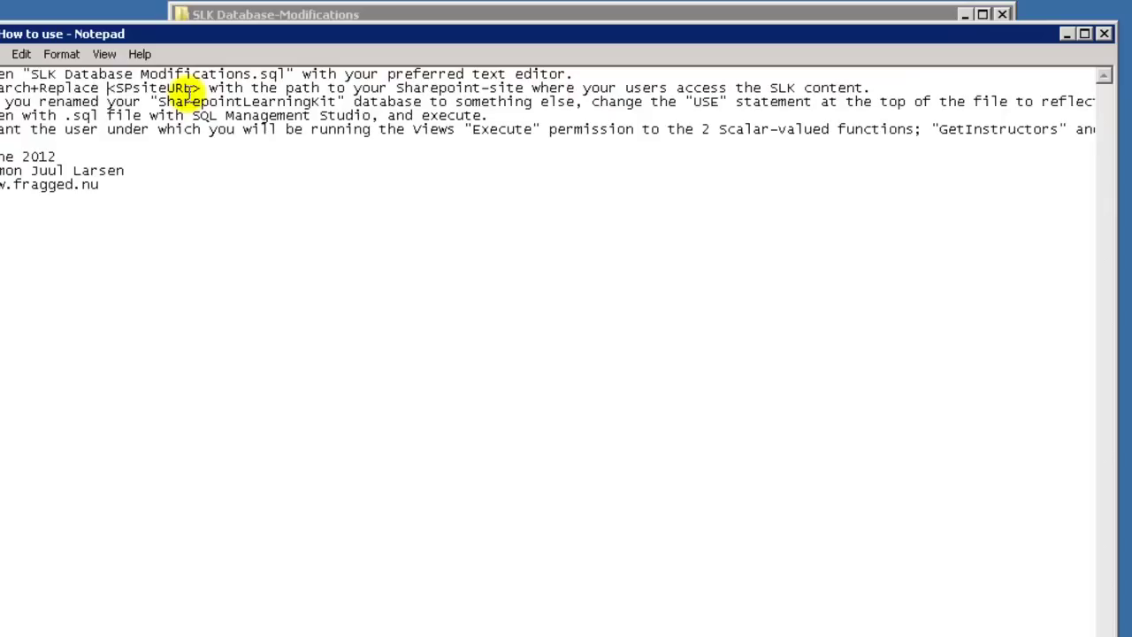
left_click(200, 88, "shift")
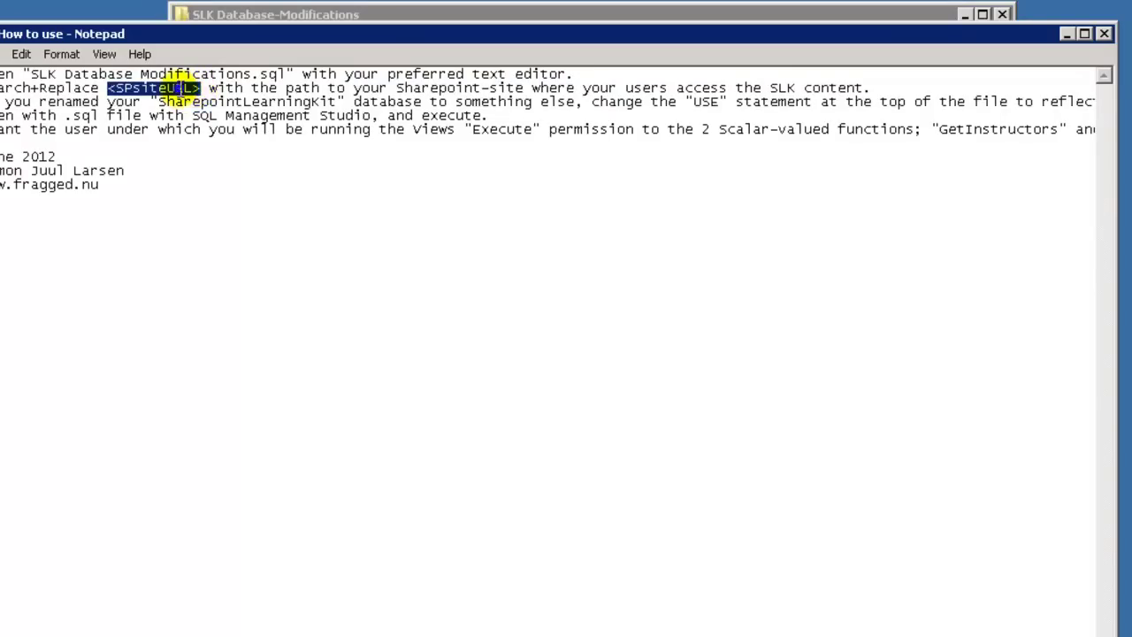
right_click(168, 78)
left_click(206, 145)
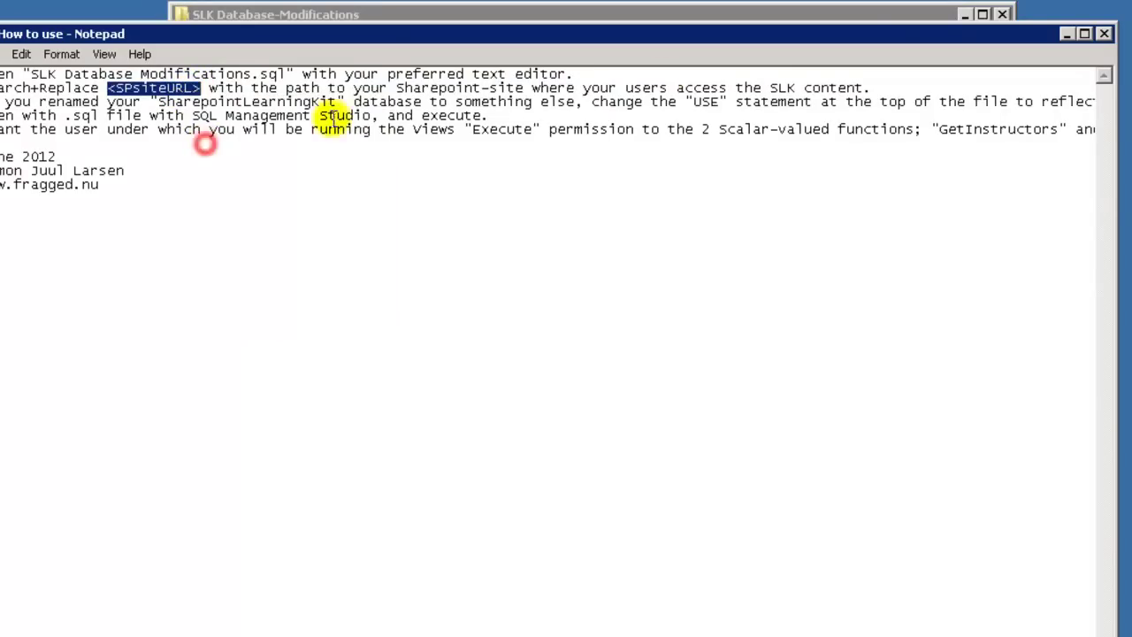
left_click(1103, 35)
Open the SLK Database Modifications SQL file in Notepad++ and locate the <SPsiteURL> placeholder in the LMS Result View definition.
left_click(388, 173)
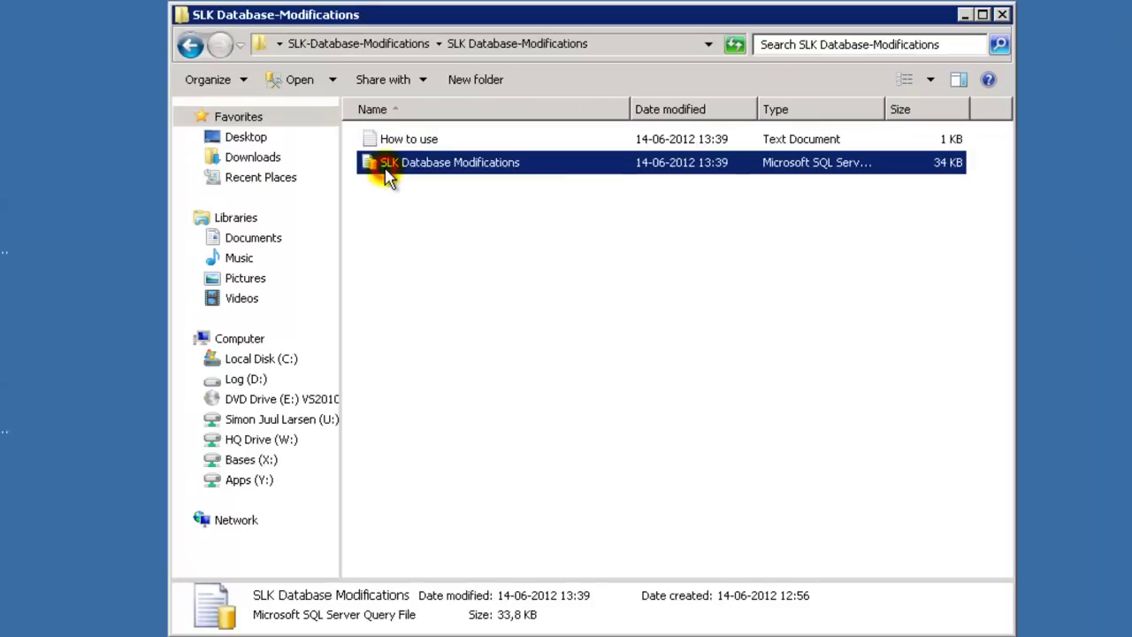
right_click(386, 170)
left_click(400, 213)
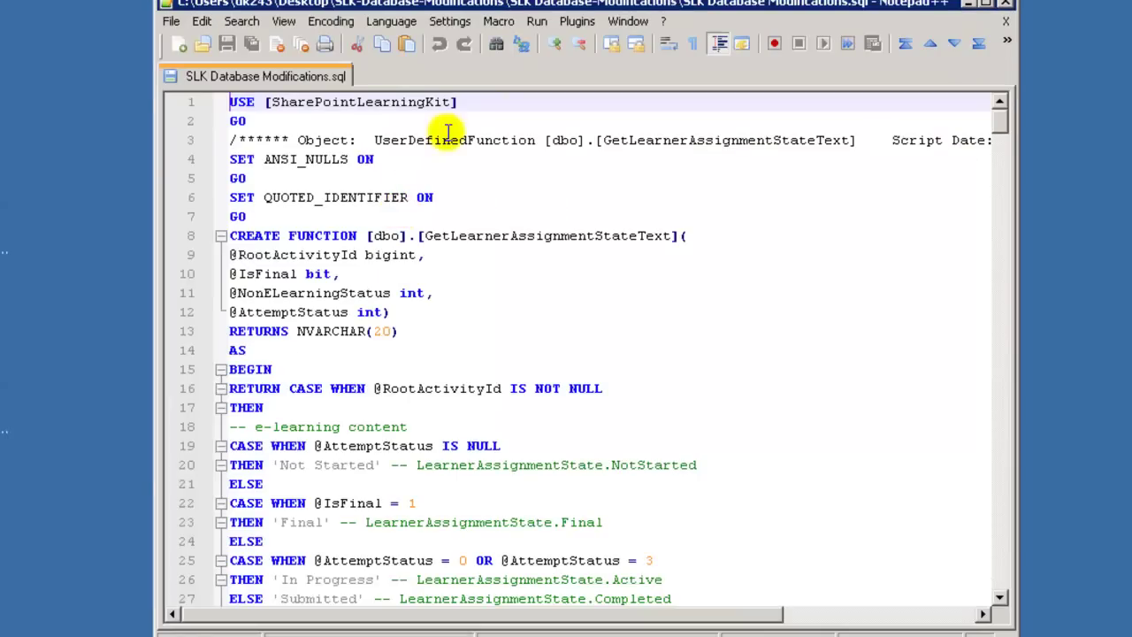
scroll(478, 275, "down", 4)
scroll(479, 292, "down", 15)
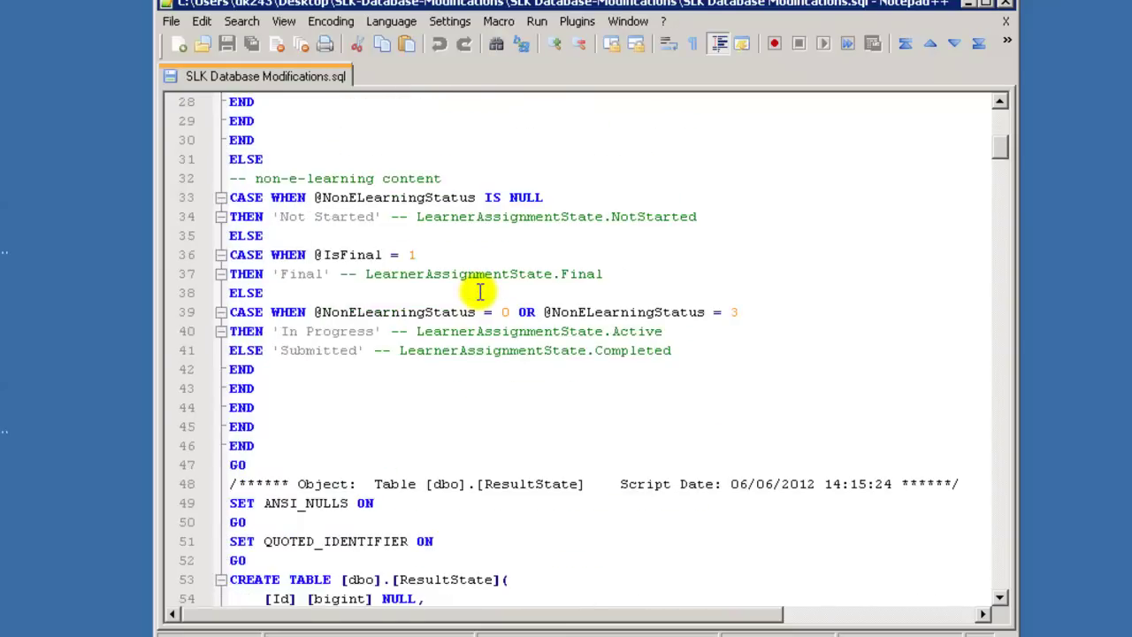
scroll(479, 292, "down", 9)
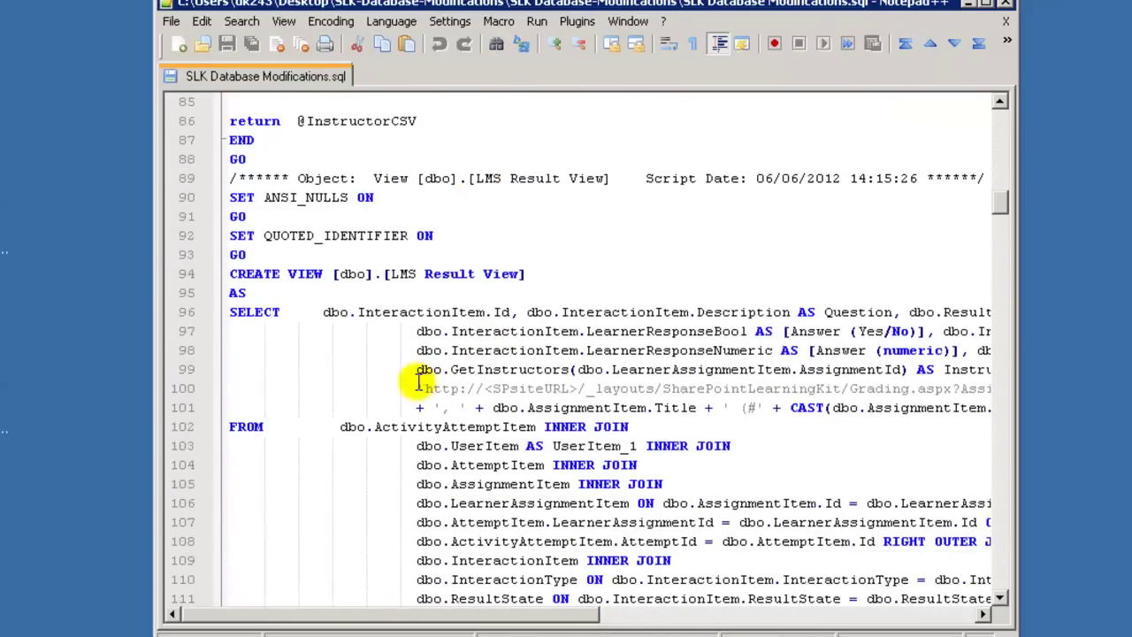
left_click_drag(412, 389, 665, 389)
left_click(663, 350)
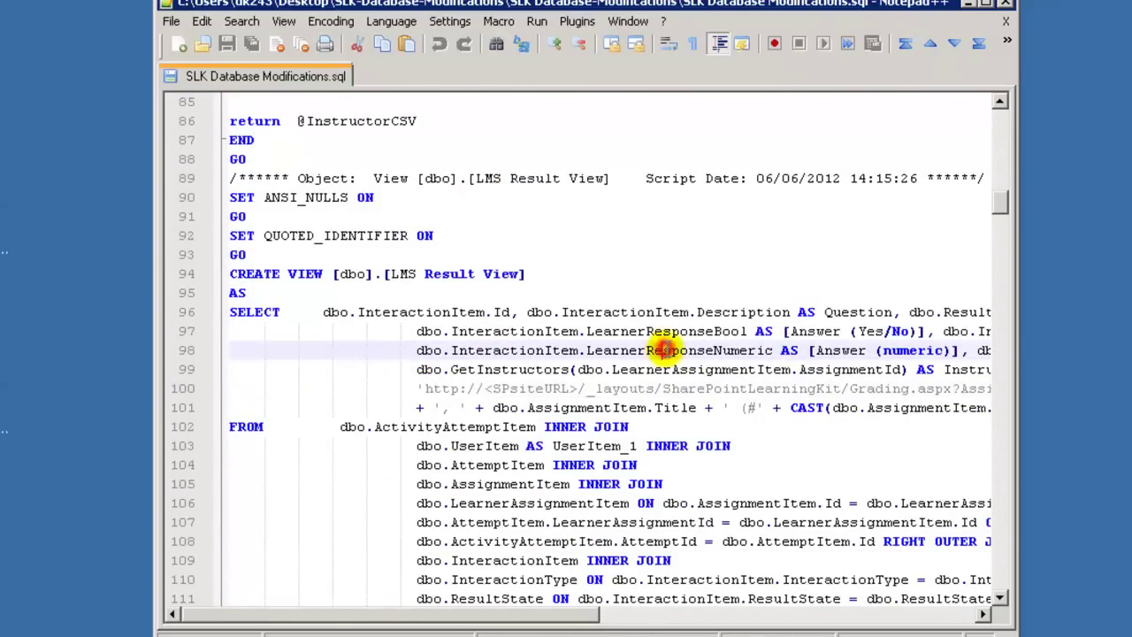
left_click(584, 291)
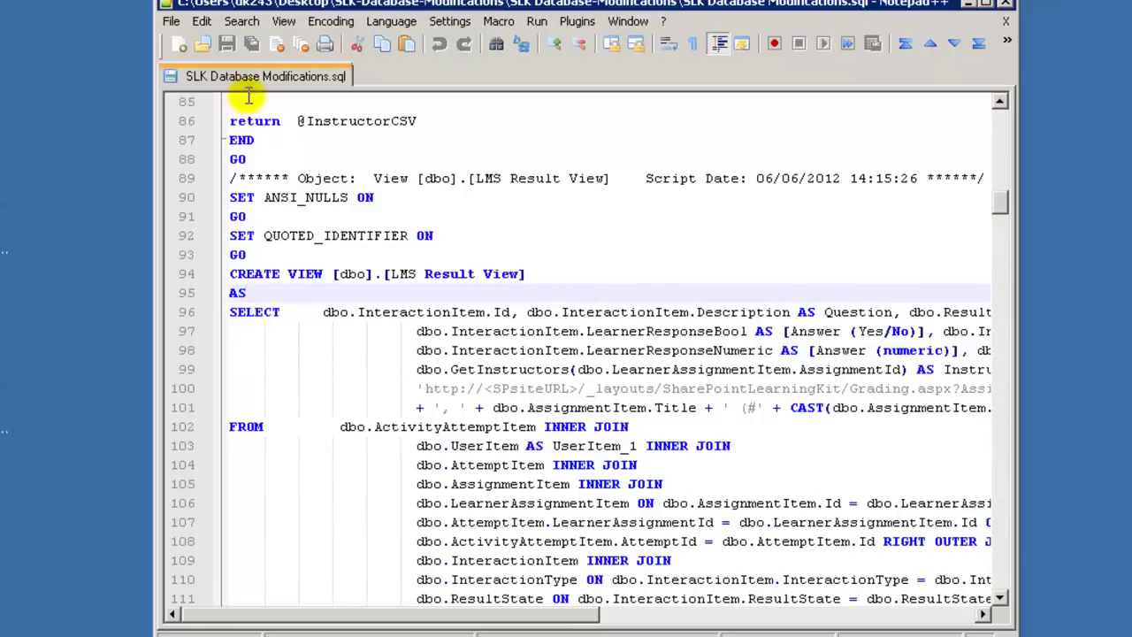
Replace all occurrences of <SPsiteURL> in the SQL file with inception/SLK.
left_click(242, 21)
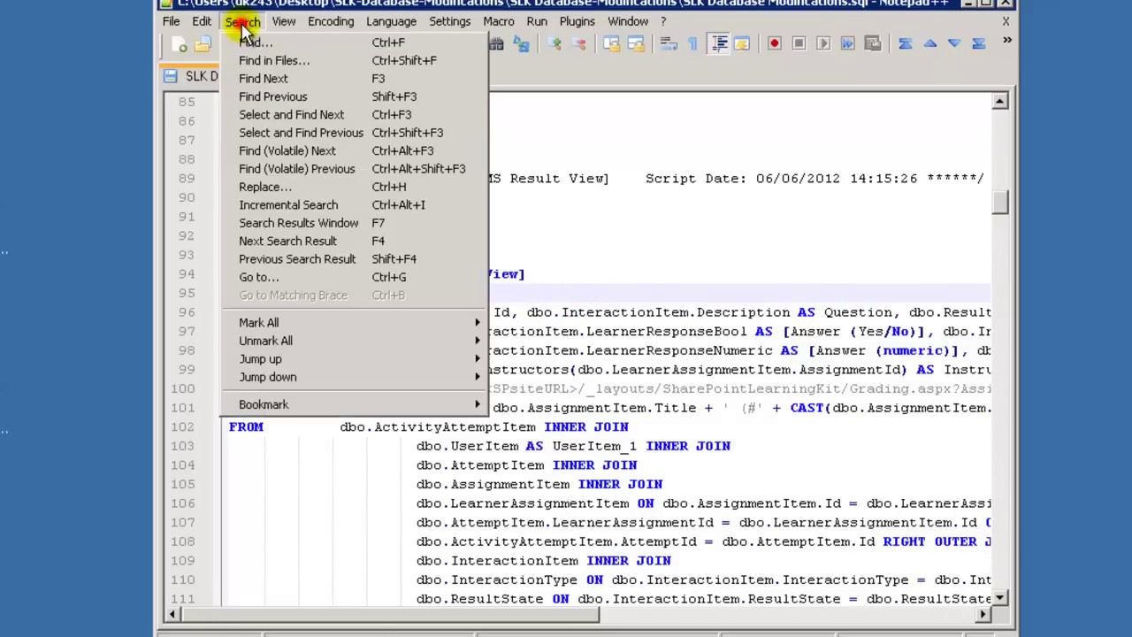
left_click(265, 187)
left_click(576, 266)
left_click(557, 265)
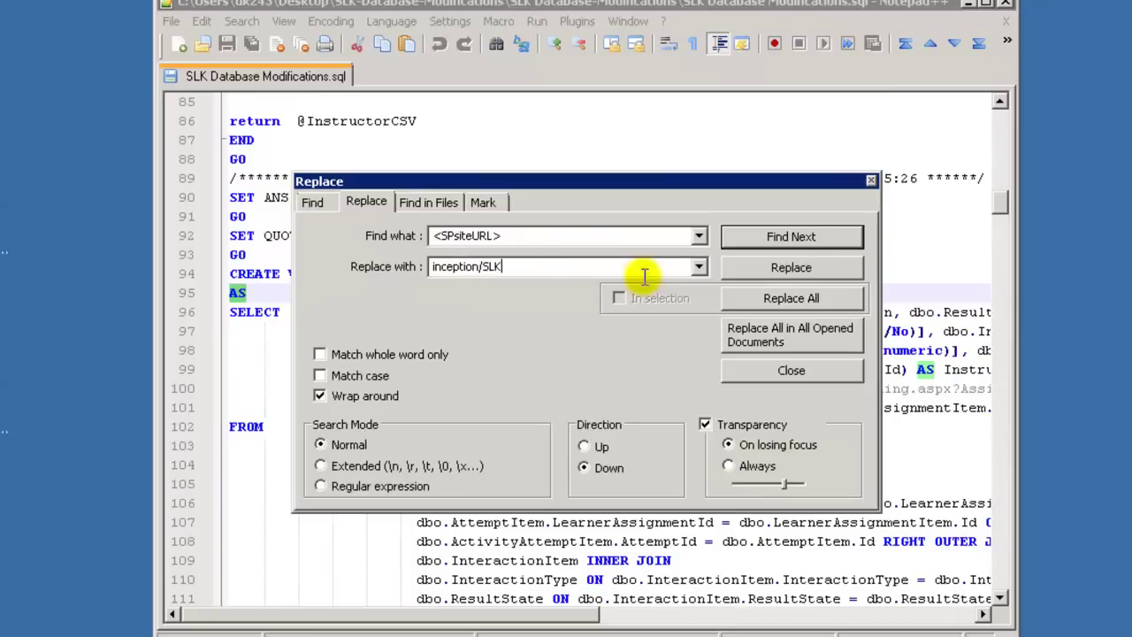
left_click(852, 301)
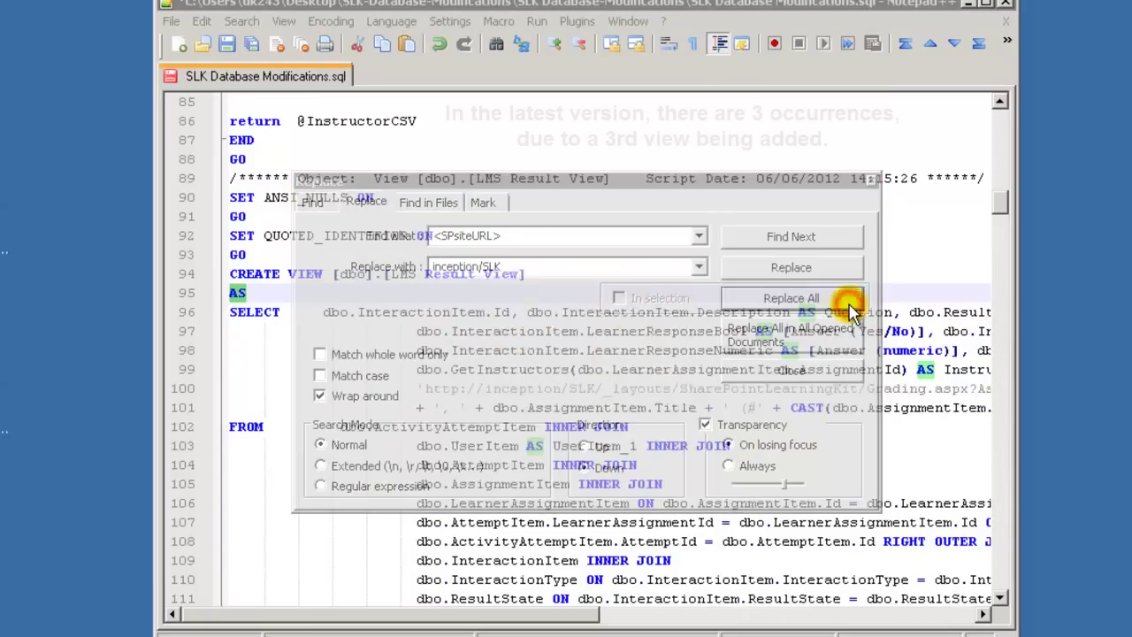
left_click(637, 371)
left_click(868, 179)
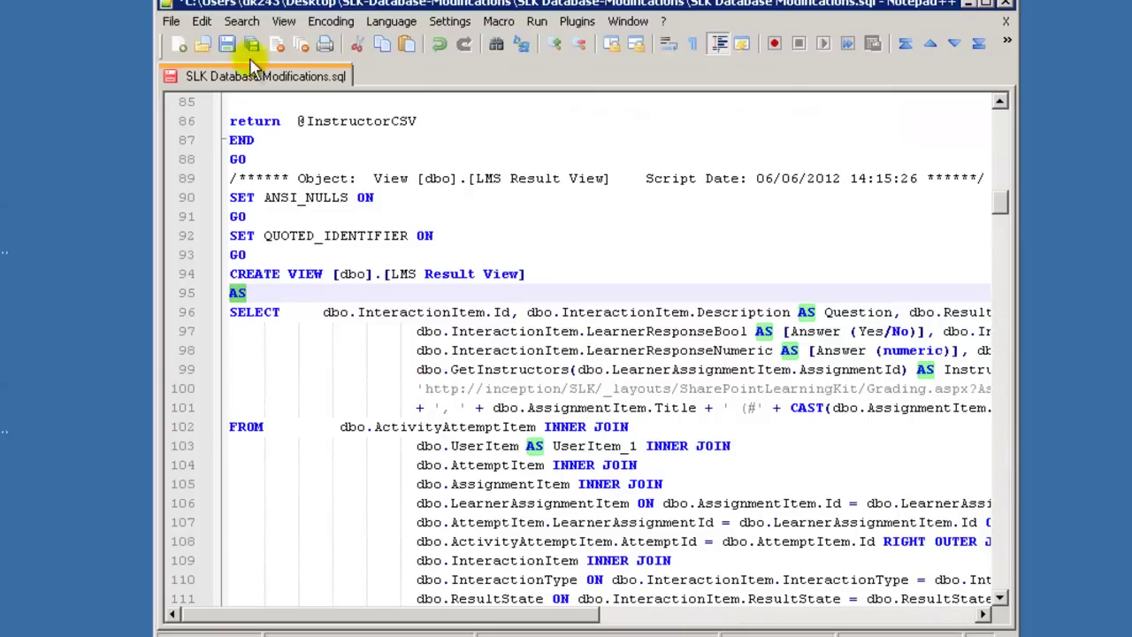
Save the modified SQL file and close the text editor.
left_click(172, 21)
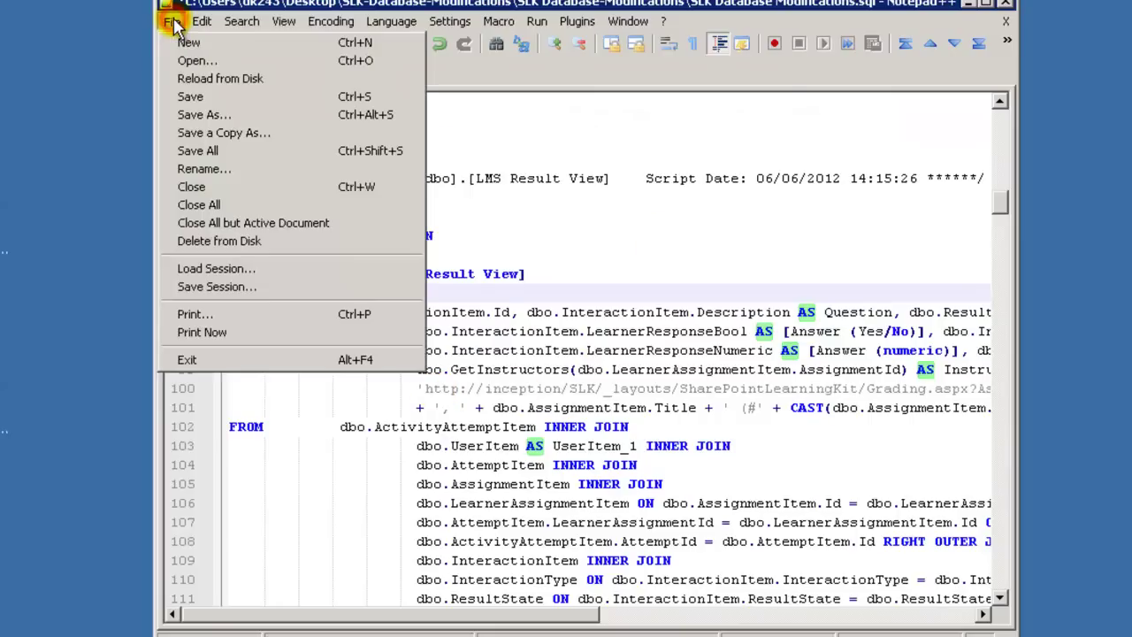
left_click(190, 97)
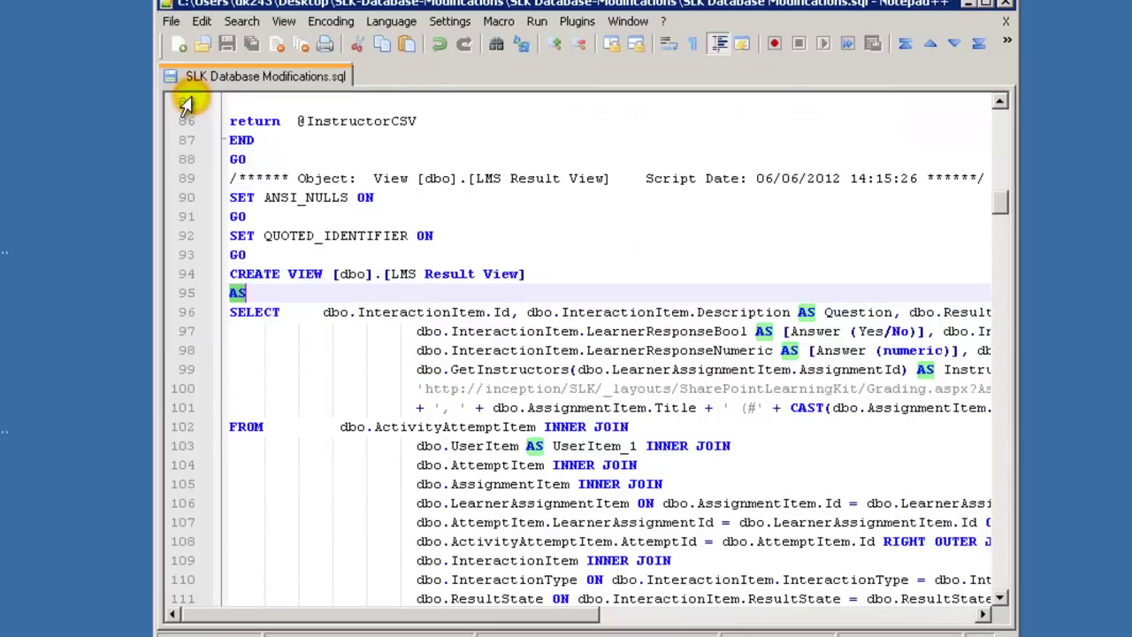
left_click(1011, 9)
Start SQL Server Management Studio, connect to INCEPTION\SHAREPOINT with Windows Authentication, and expand the SharePointLearningKit database.
left_click(35, 616)
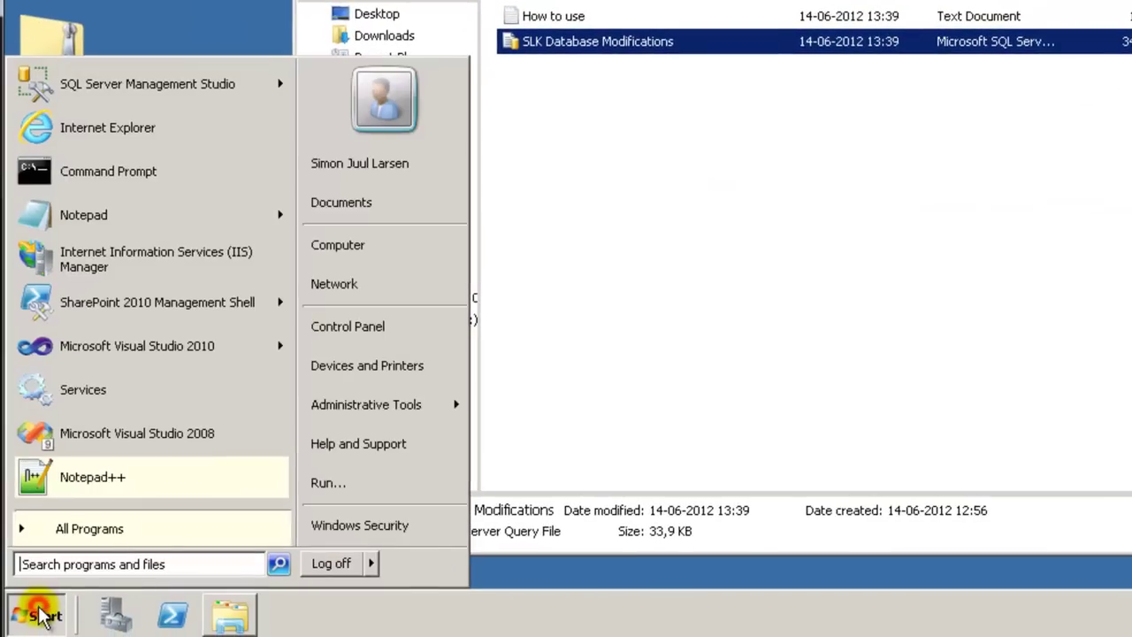
left_click(195, 81)
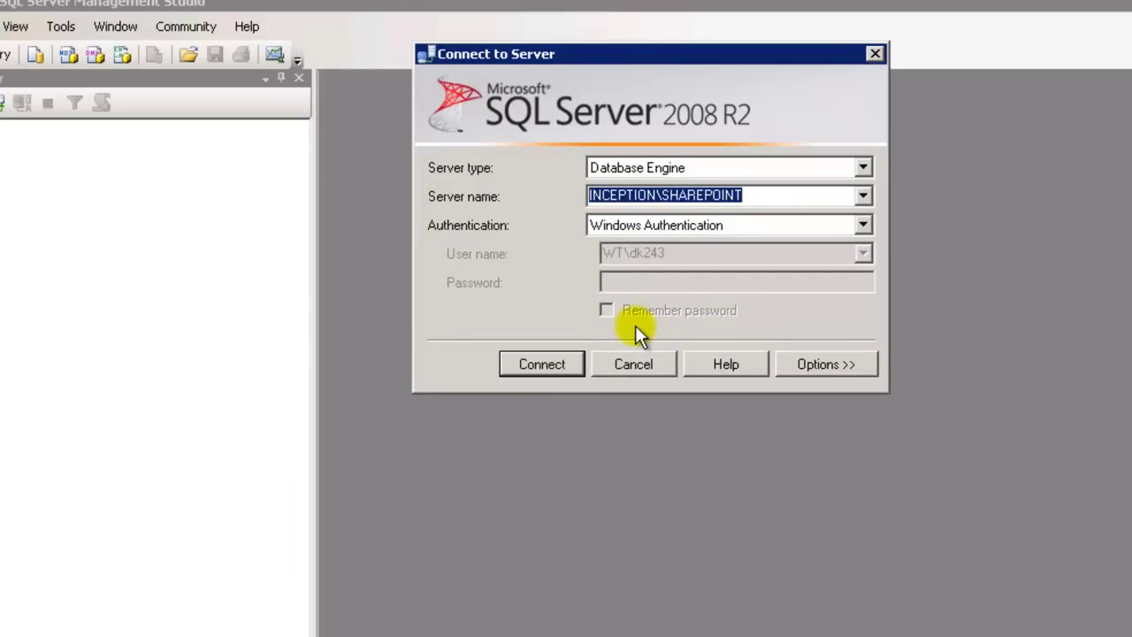
left_click(507, 372)
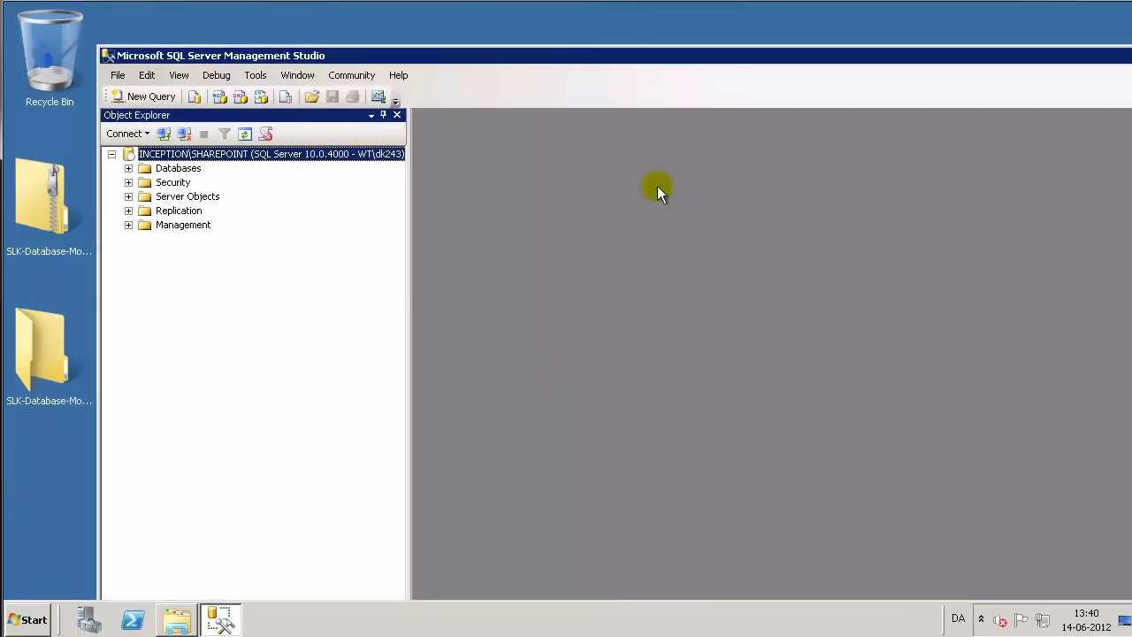
double_click(725, 56)
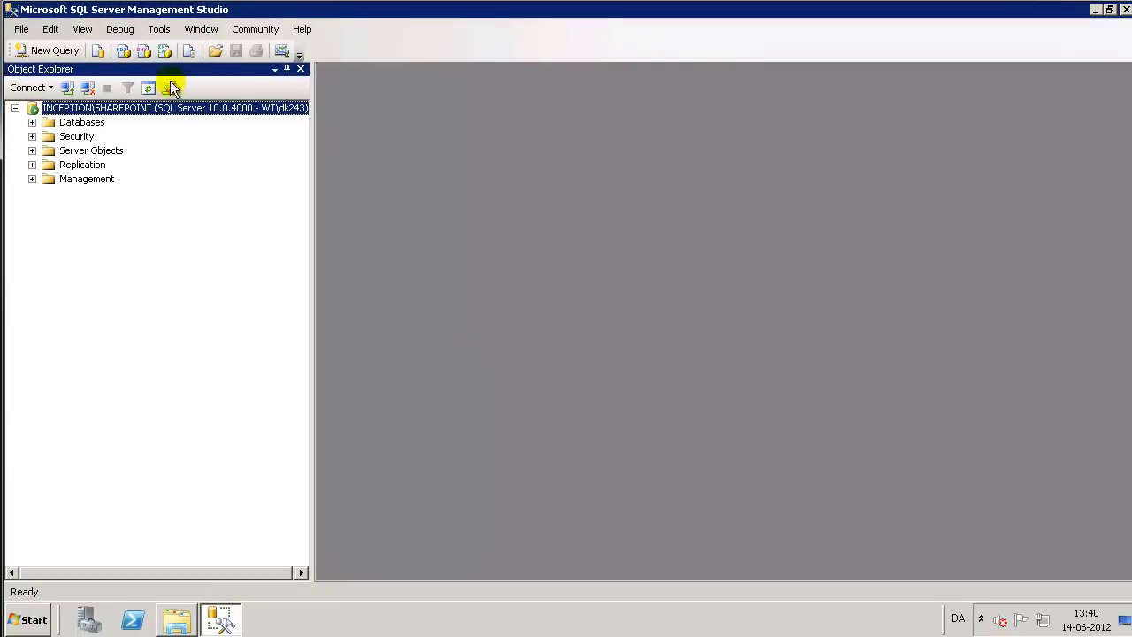
left_click(32, 122)
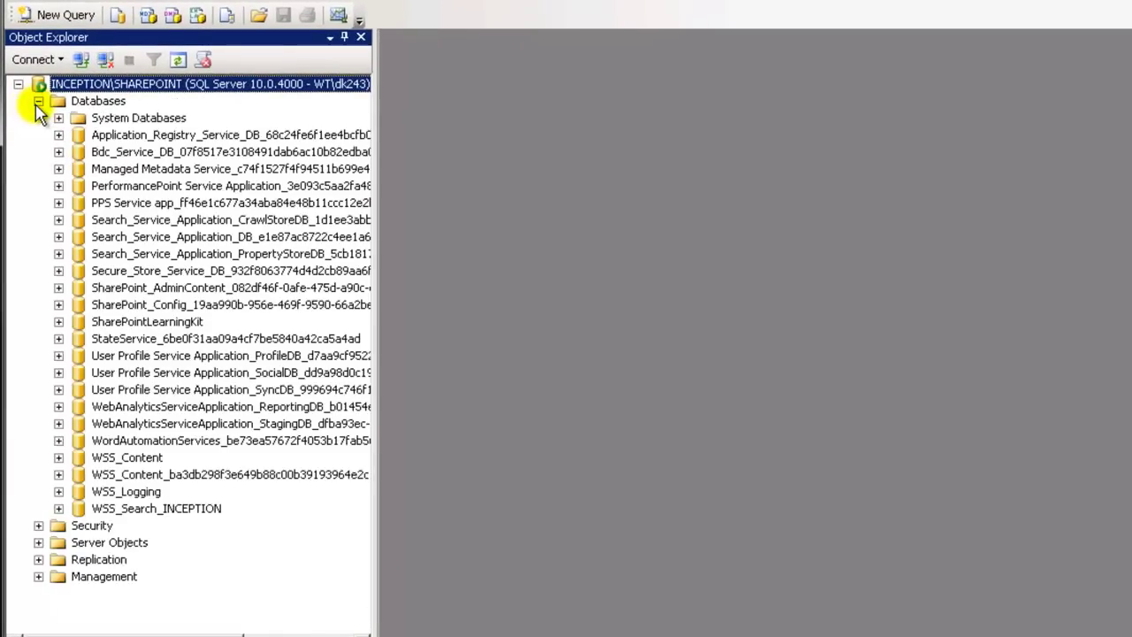
double_click(159, 322)
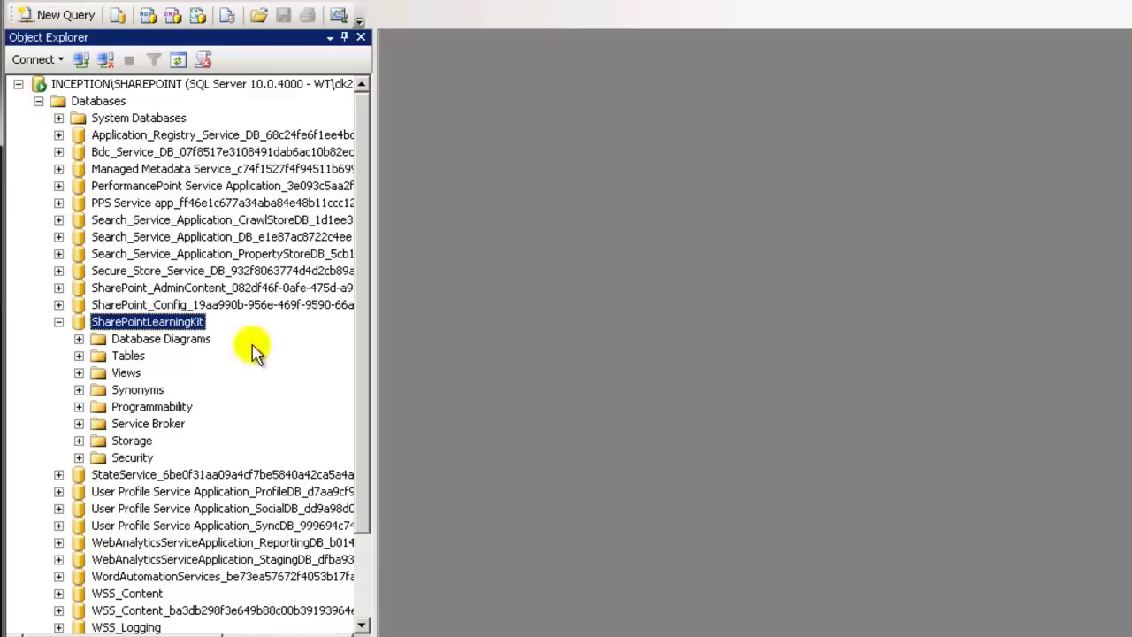
Execute the SLK Database Modifications script on the SharePointLearningKit database and close the script.
key("alt+Tab")
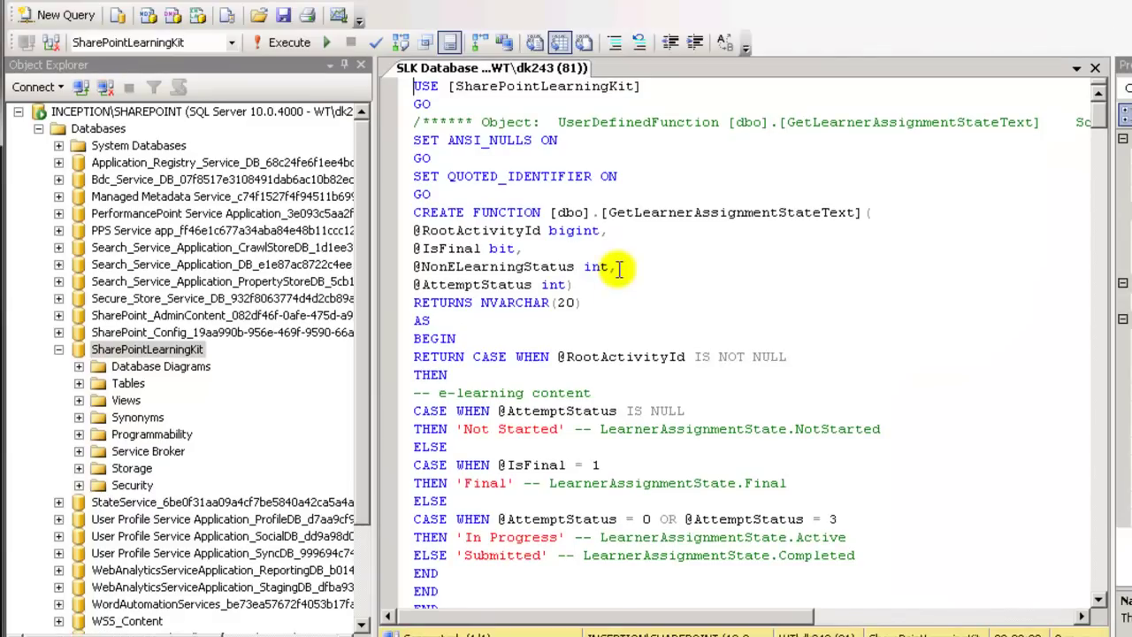
left_click(309, 46)
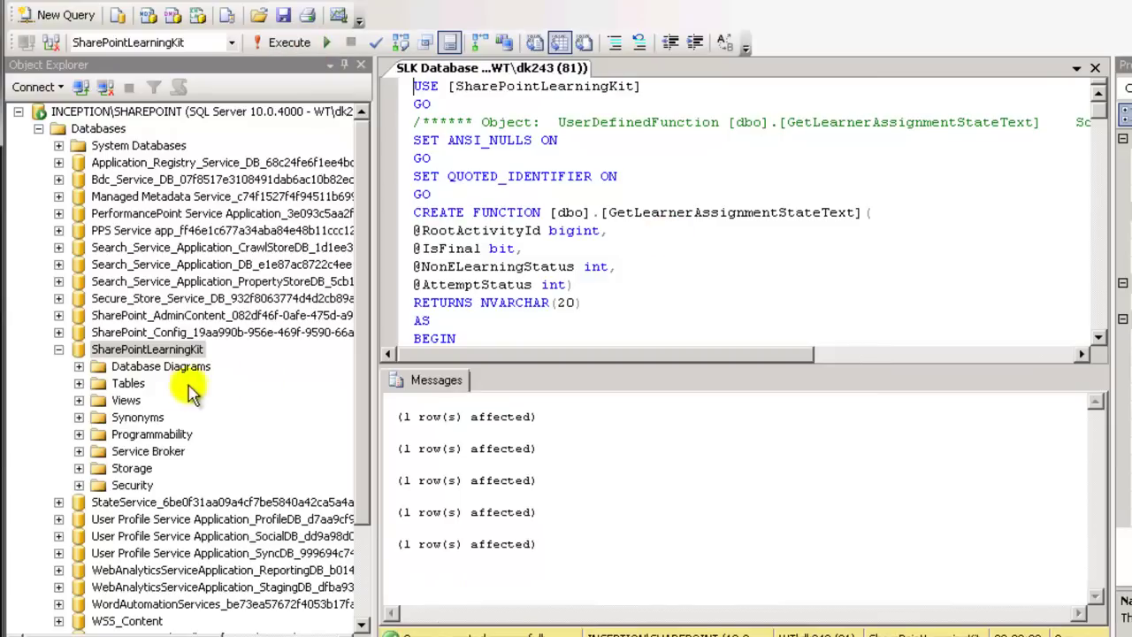
left_click(1095, 68)
Expand the tables of SharePointLearningKit and locate the dbo.ResultState table.
double_click(128, 356)
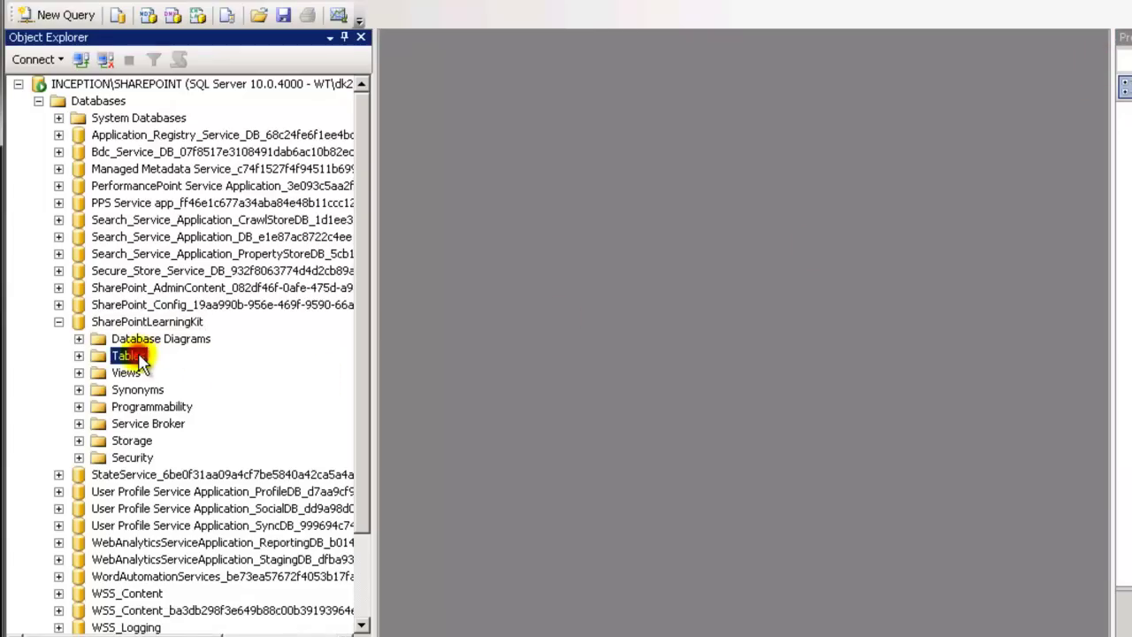
scroll(212, 482, "down", 2)
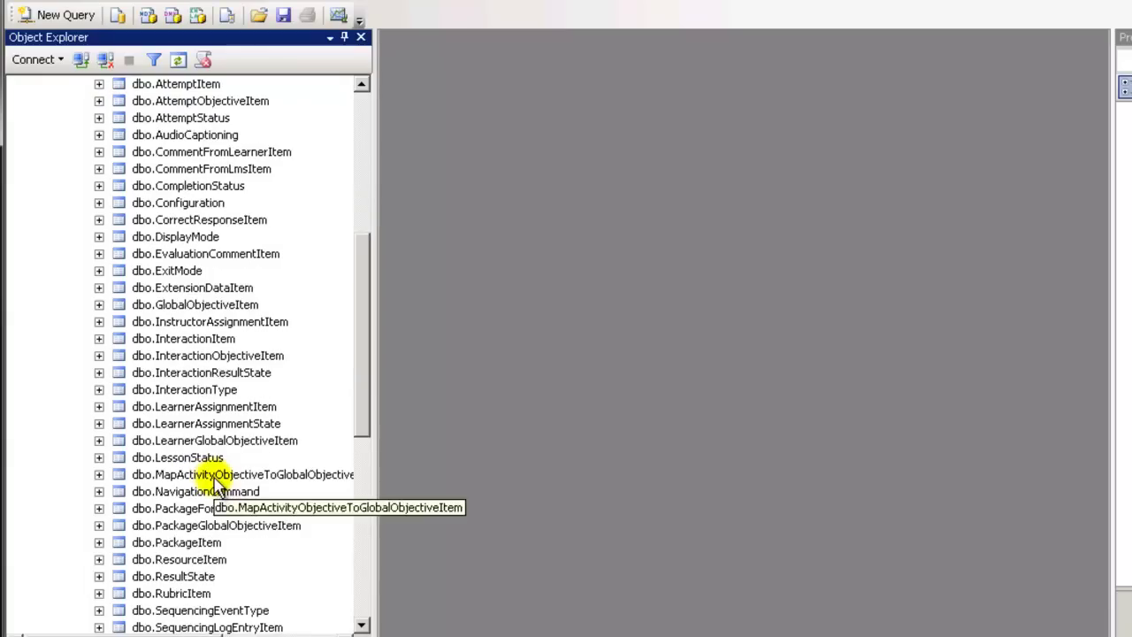
left_click(197, 598)
left_click(202, 576)
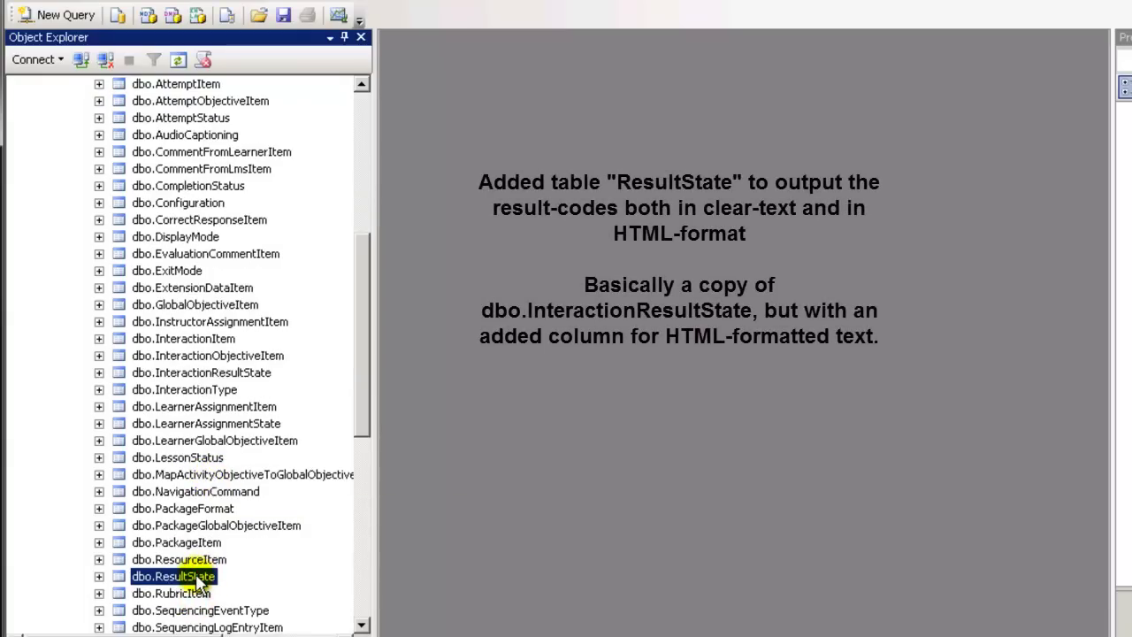
List the top 1000 rows of dbo.ResultState, widen the FormattedName column to read its HTML text, and close the query.
right_click(199, 580)
left_click(305, 335)
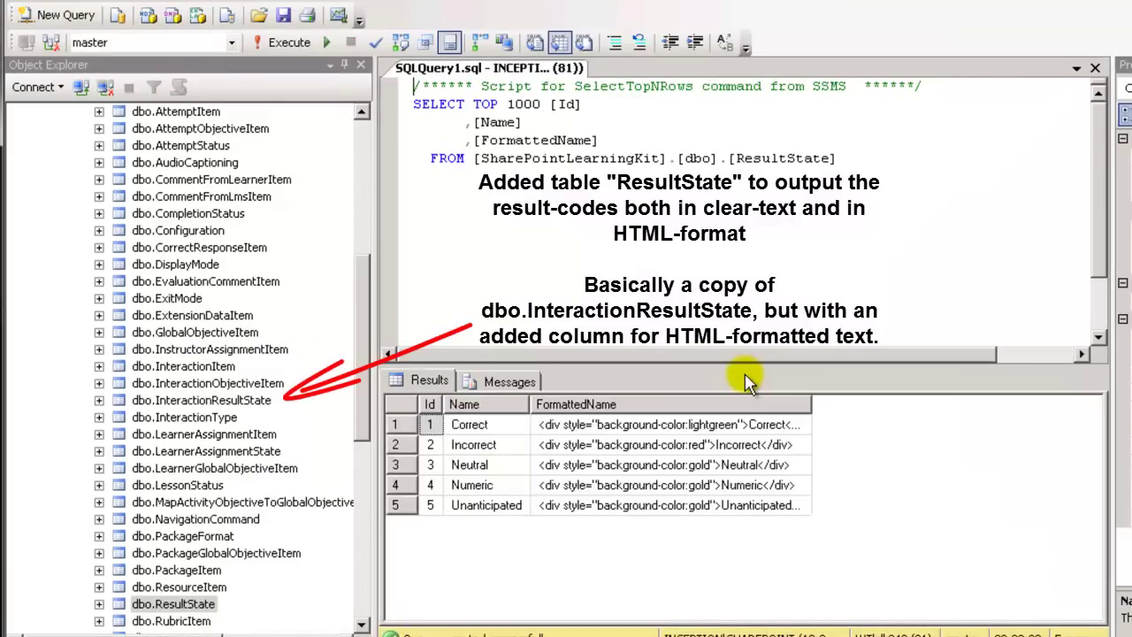
left_click_drag(811, 404, 921, 408)
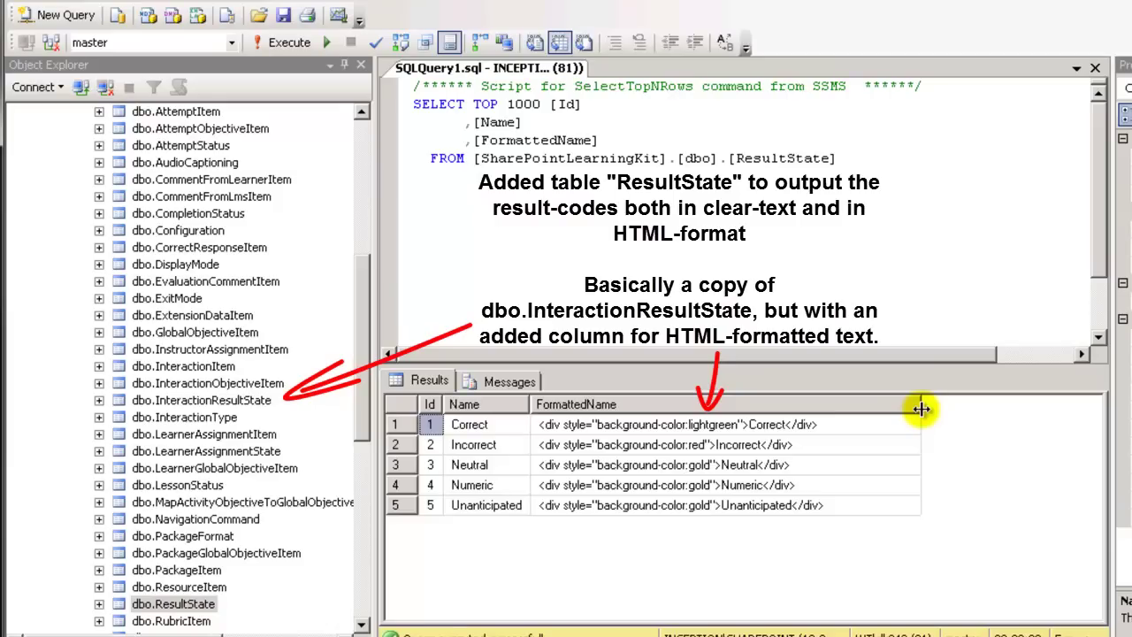
left_click(1095, 69)
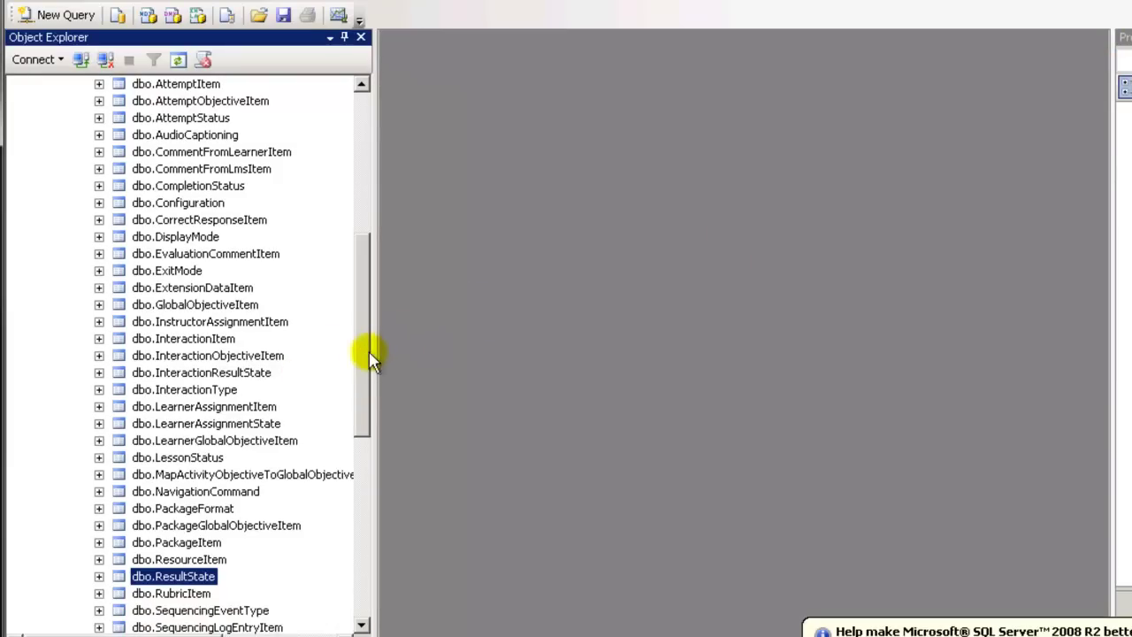
Start a new server login named SLK with SQL Server authentication, disable password policy enforcement, and enter and confirm the login password.
left_click_drag(367, 367, 373, 303)
left_click(79, 169)
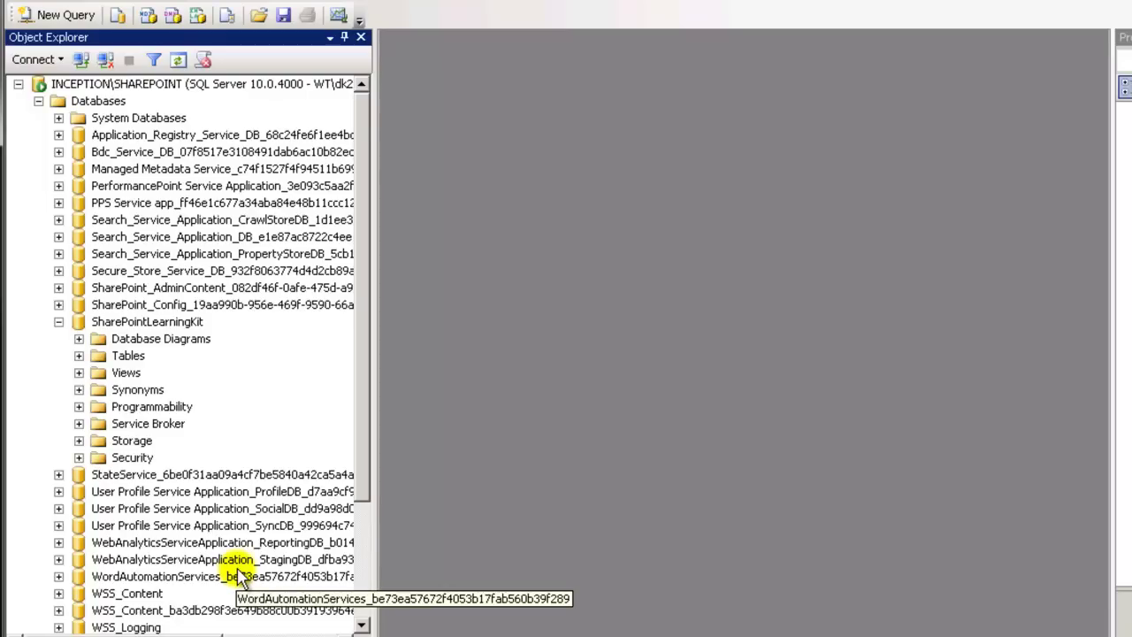
scroll(243, 575, "down", 1)
scroll(243, 575, "down", 1)
right_click(133, 577)
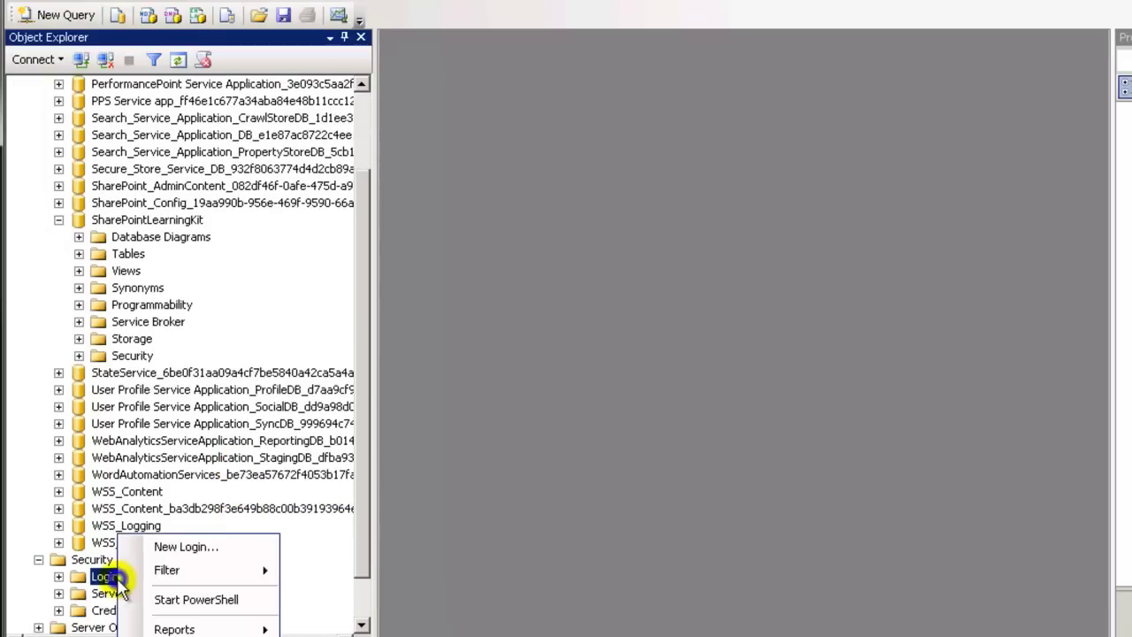
left_click(214, 546)
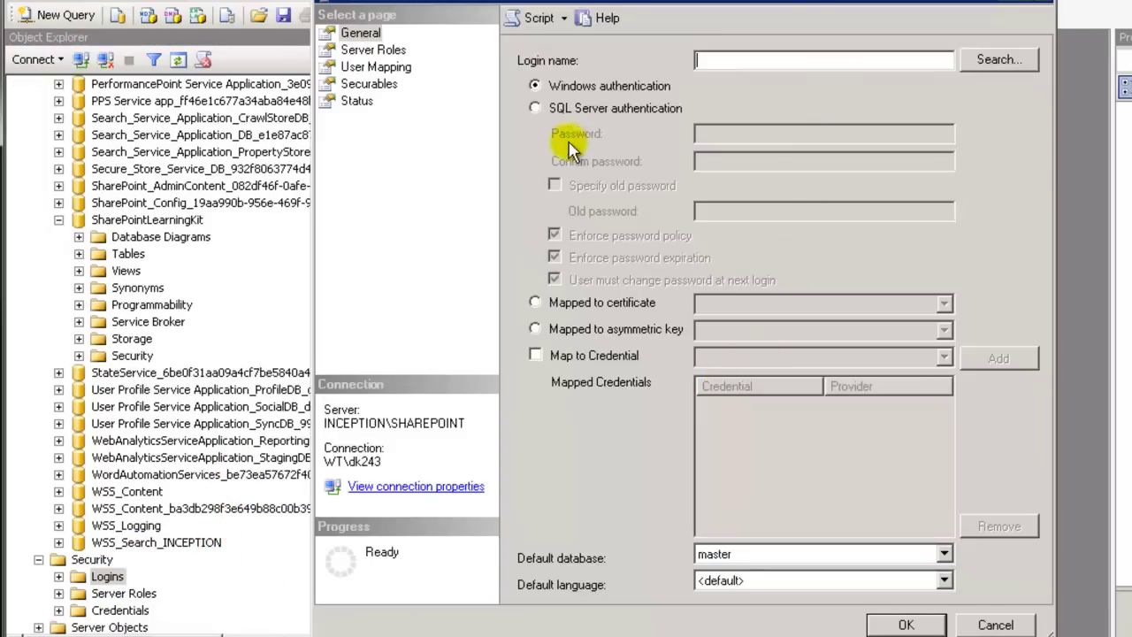
left_click(580, 109)
left_click(558, 235)
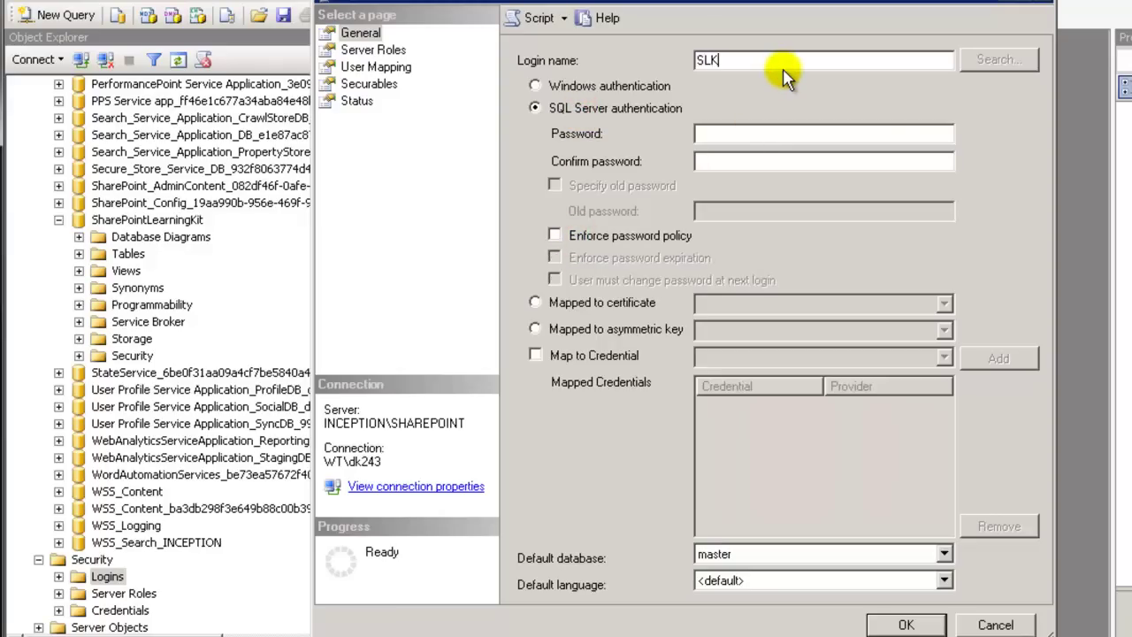
left_click(764, 131)
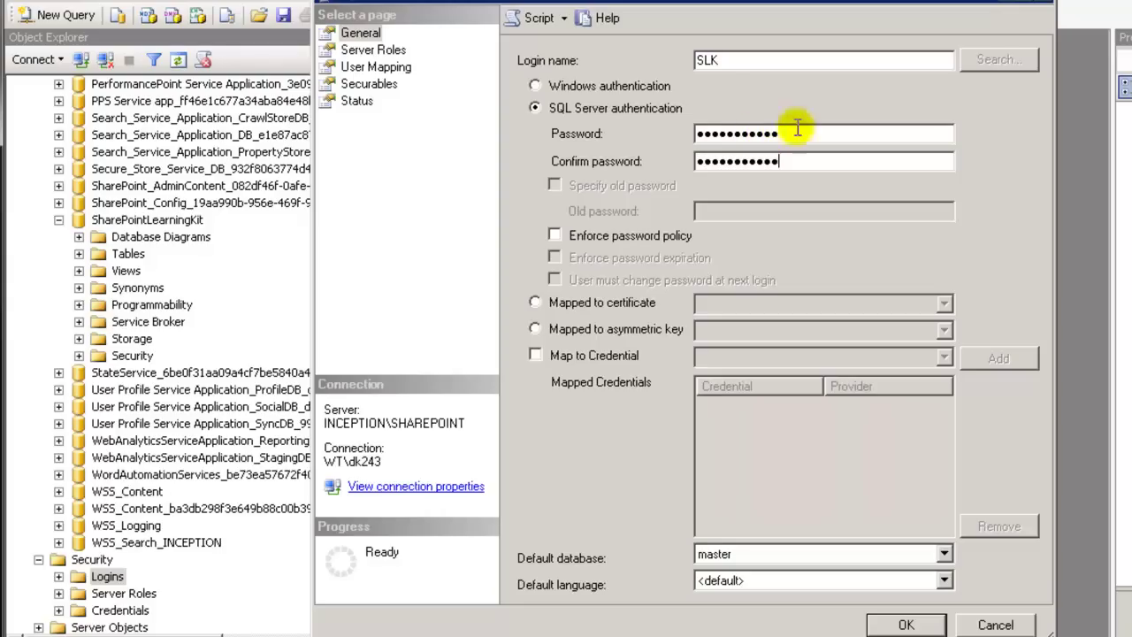
Map the new login to the SharePointLearningKit database with the db_datareader role and create the login.
left_click(376, 67)
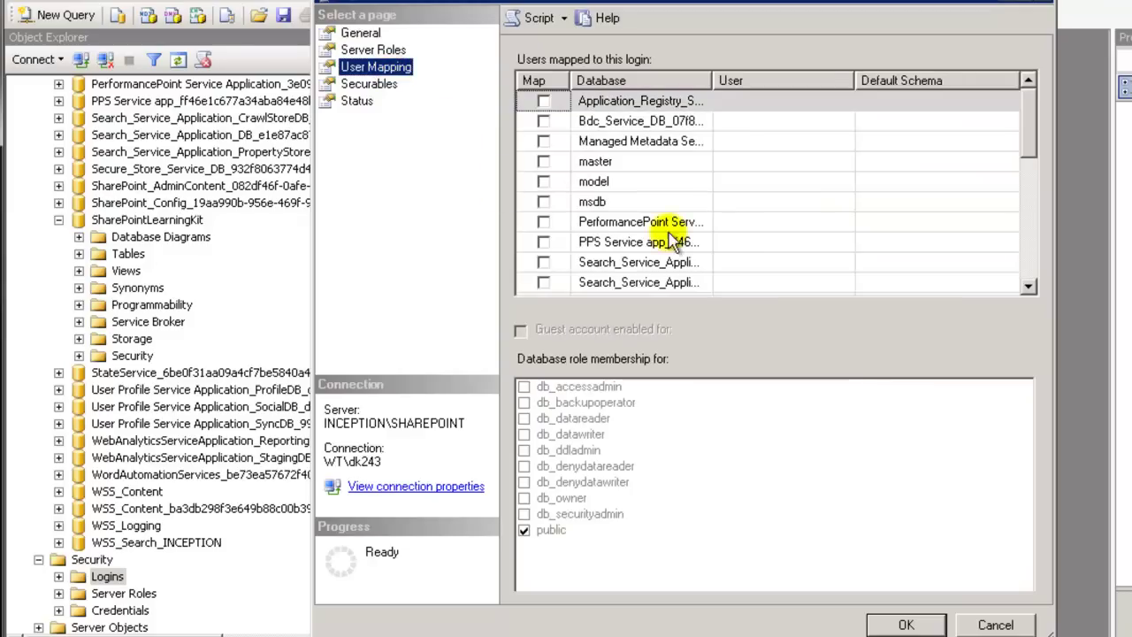
left_click(734, 237)
scroll(734, 235, "down", 4)
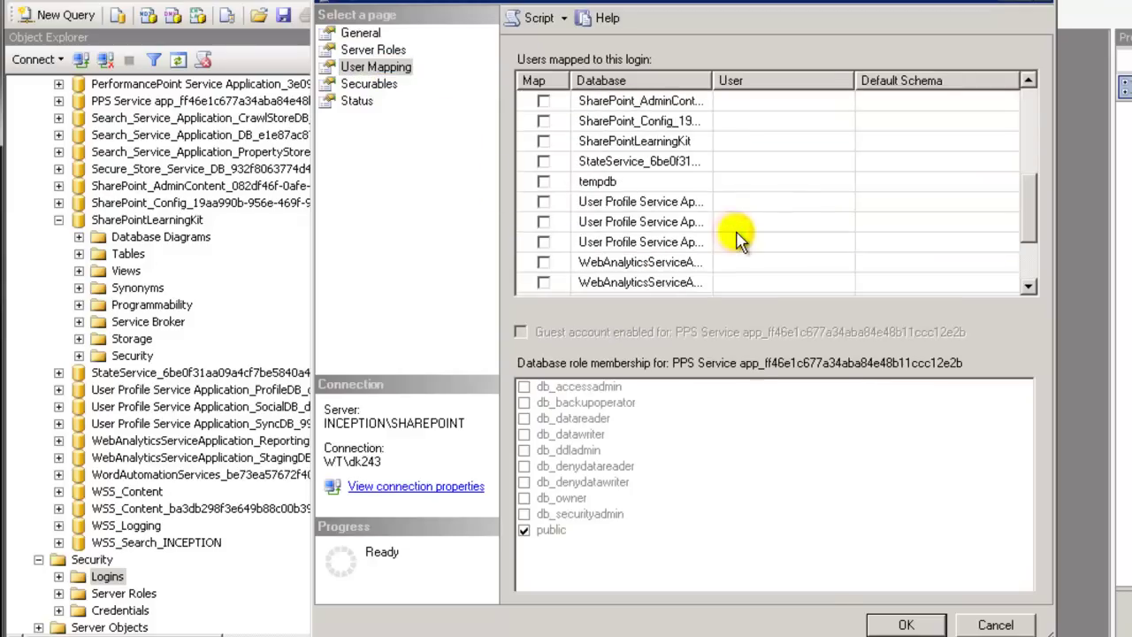
left_click(635, 142)
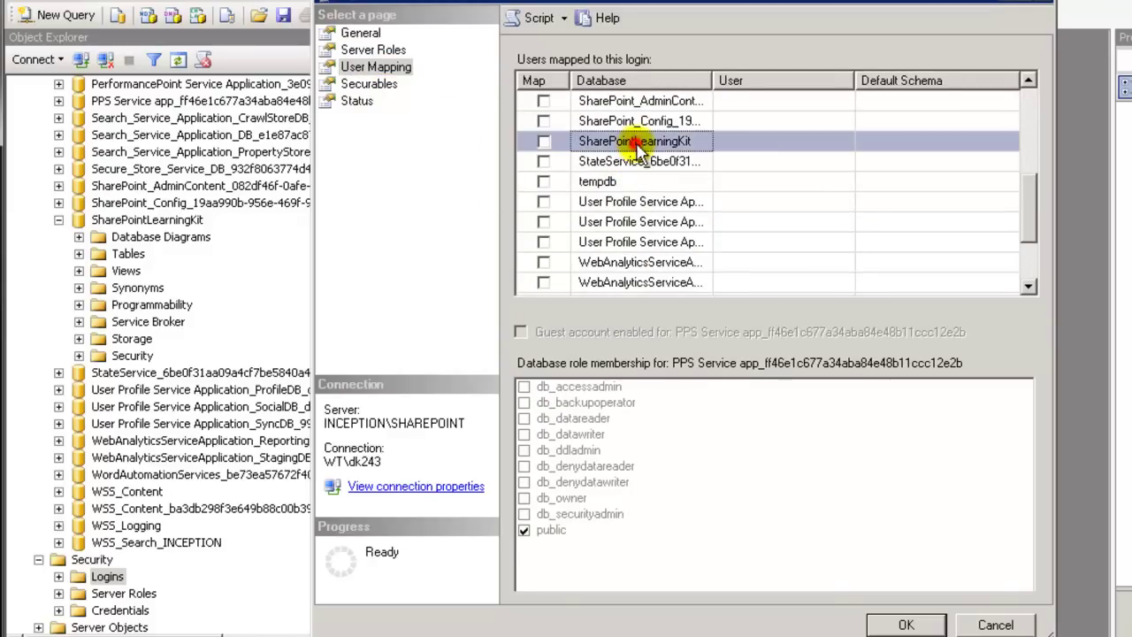
left_click(543, 143)
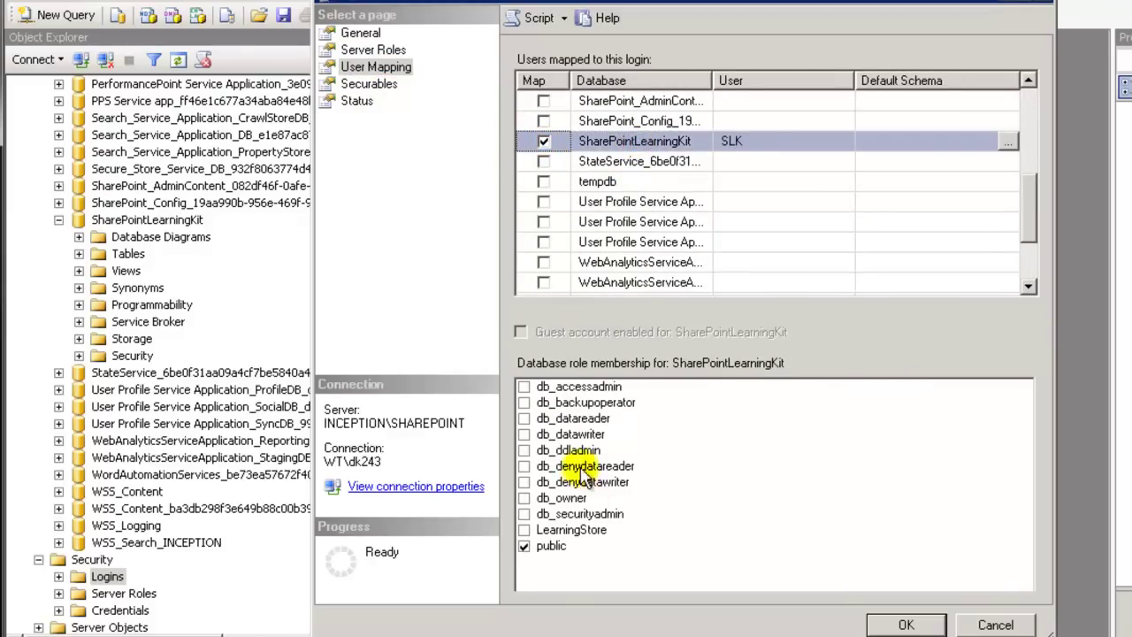
left_click(573, 419)
left_click(524, 418)
left_click(907, 625)
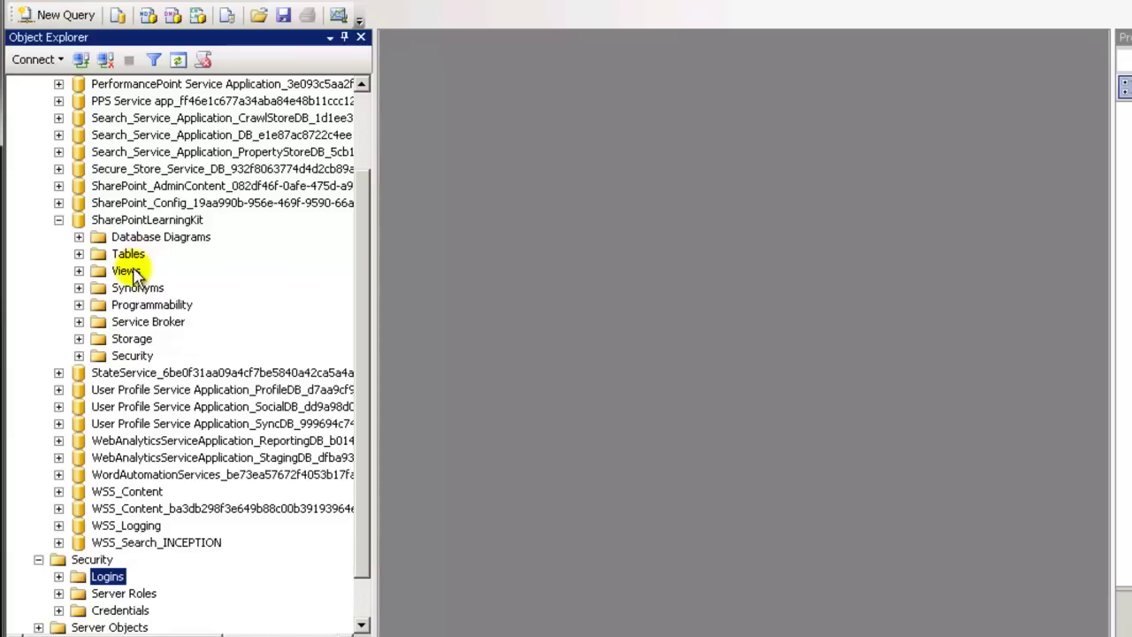
Expand the scalar-valued functions under the programmability objects of the SharePointLearningKit database.
left_click(151, 305)
left_click(79, 304)
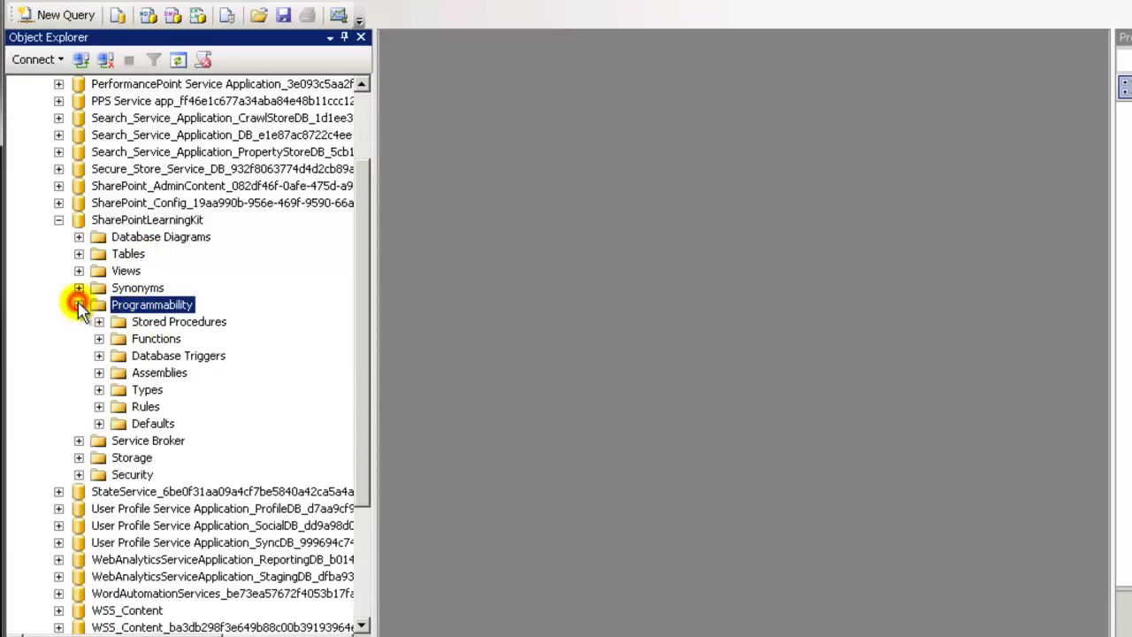
left_click(146, 338)
left_click(99, 339)
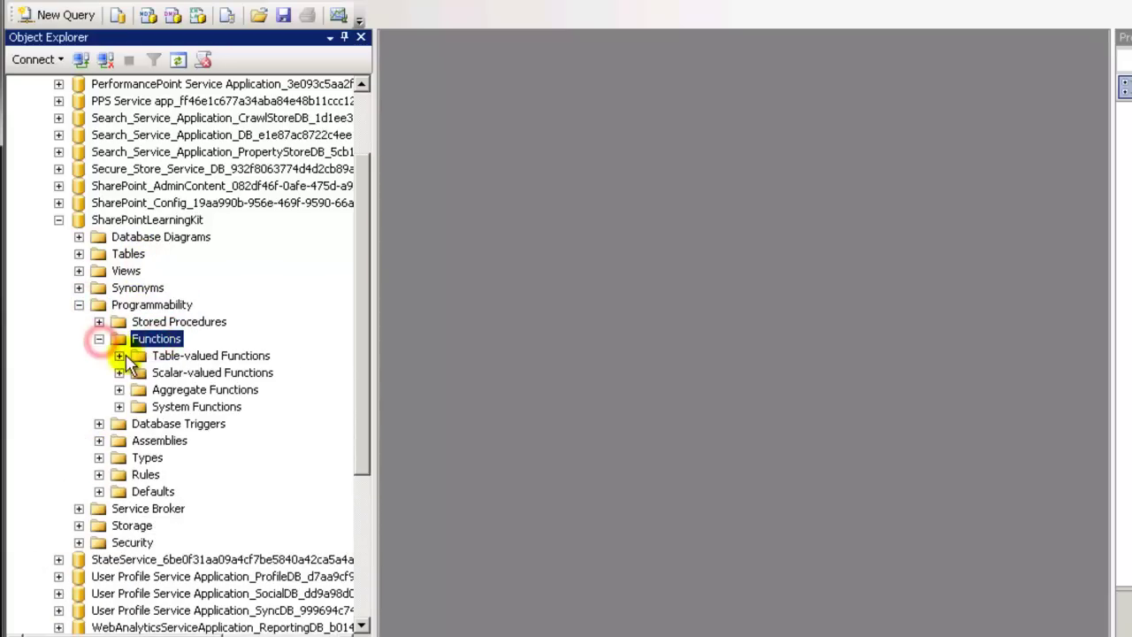
left_click(119, 372)
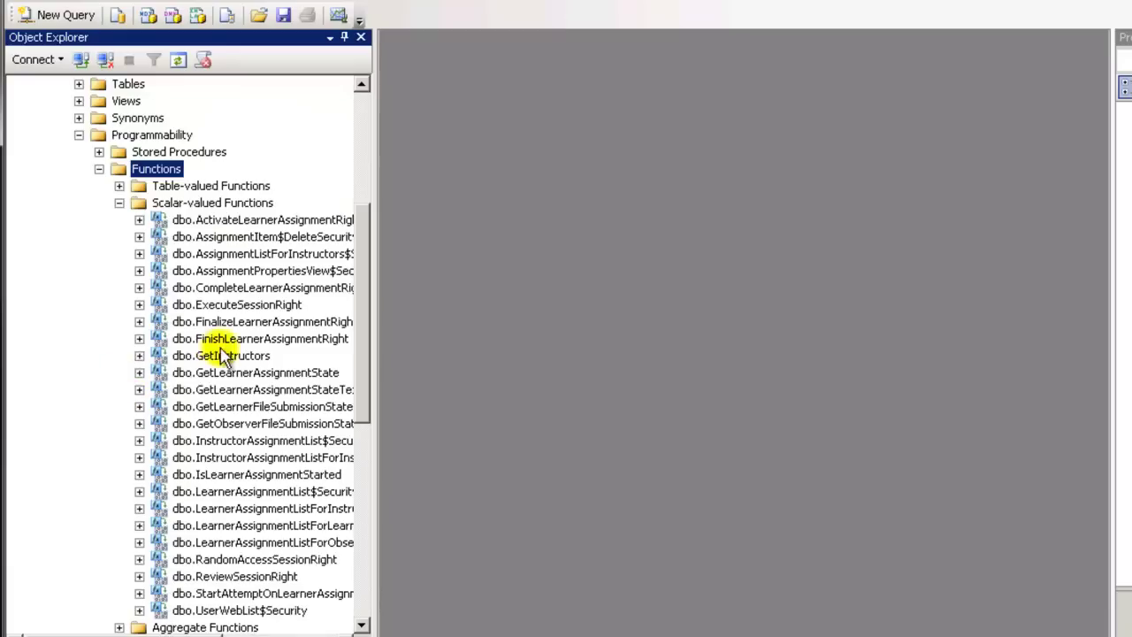
Grant the SLK user the Execute permission on the dbo.GetInstructors function.
left_click(256, 358)
right_click(259, 362)
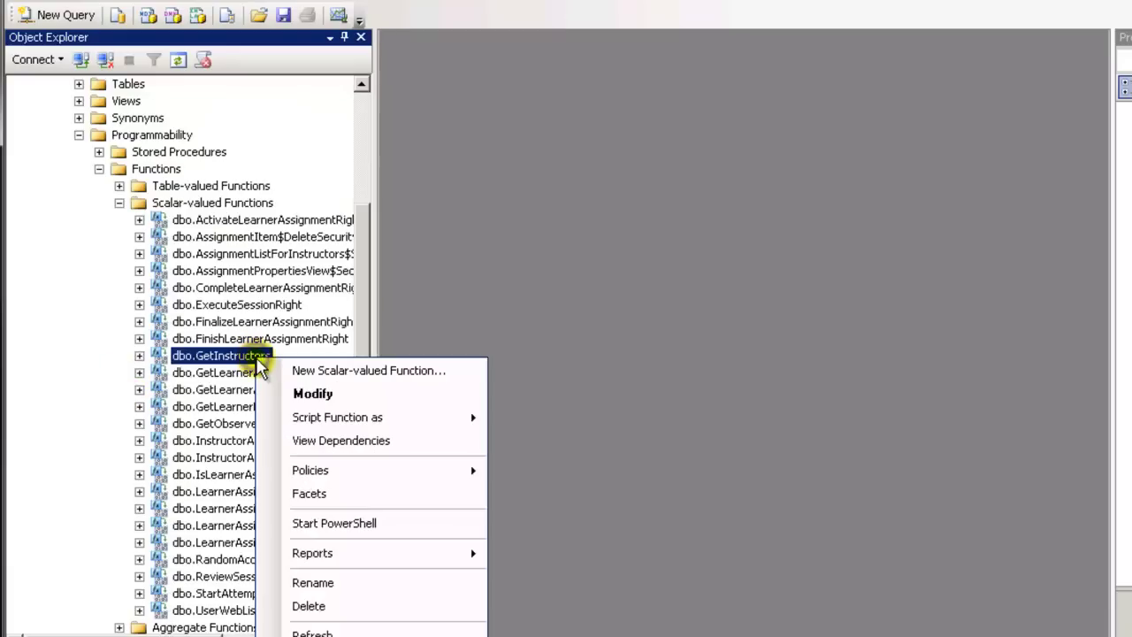
left_click(310, 632)
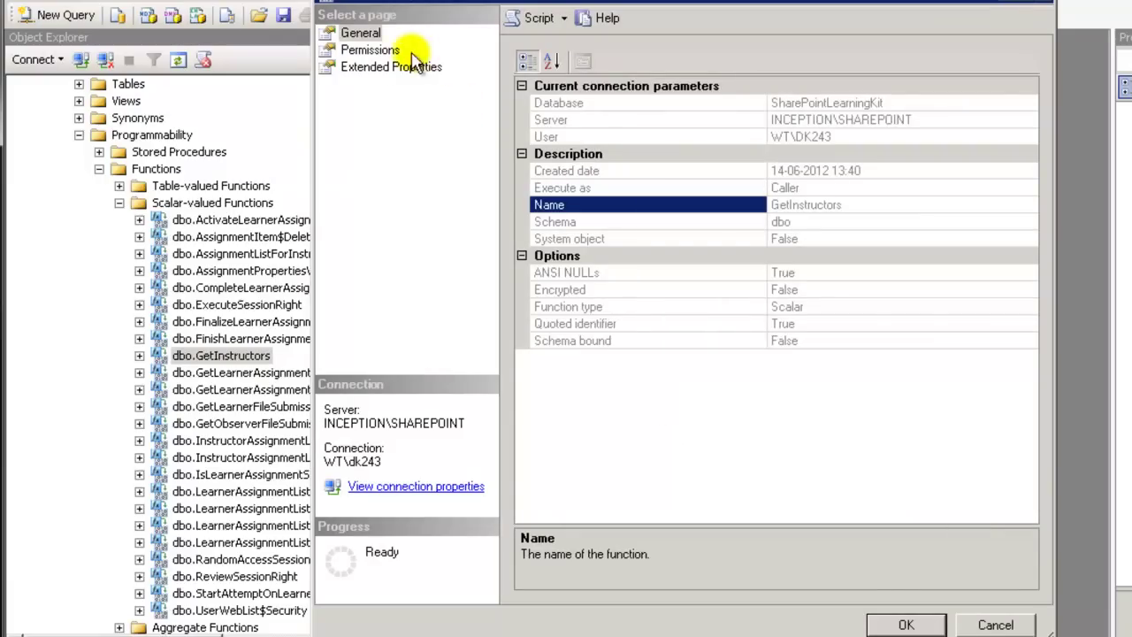
left_click(370, 51)
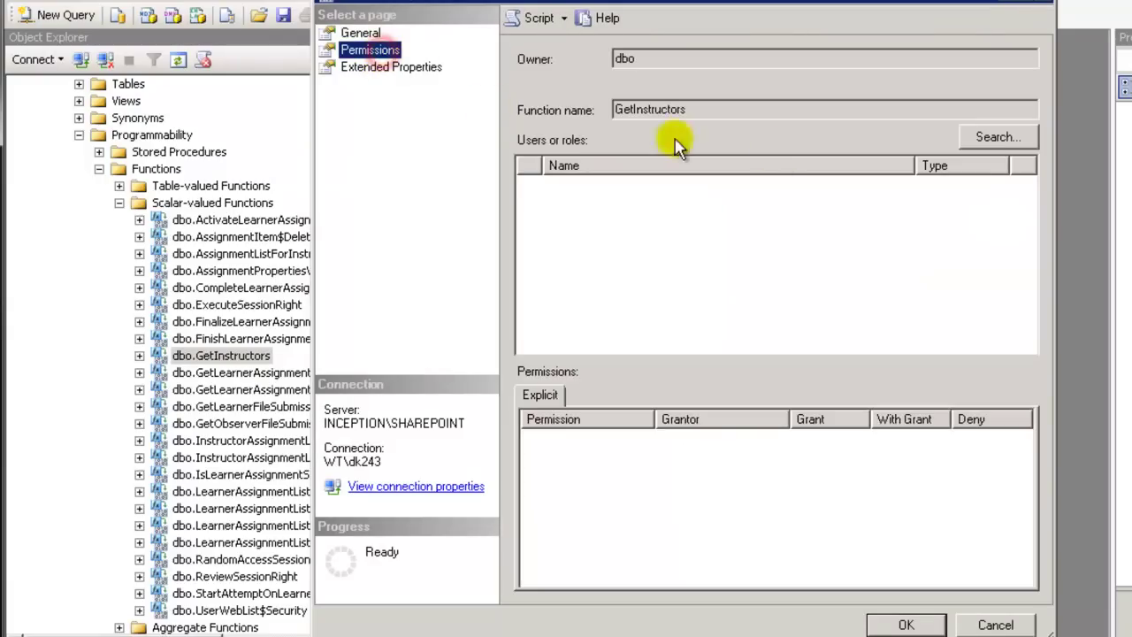
left_click(991, 138)
left_click(354, 257)
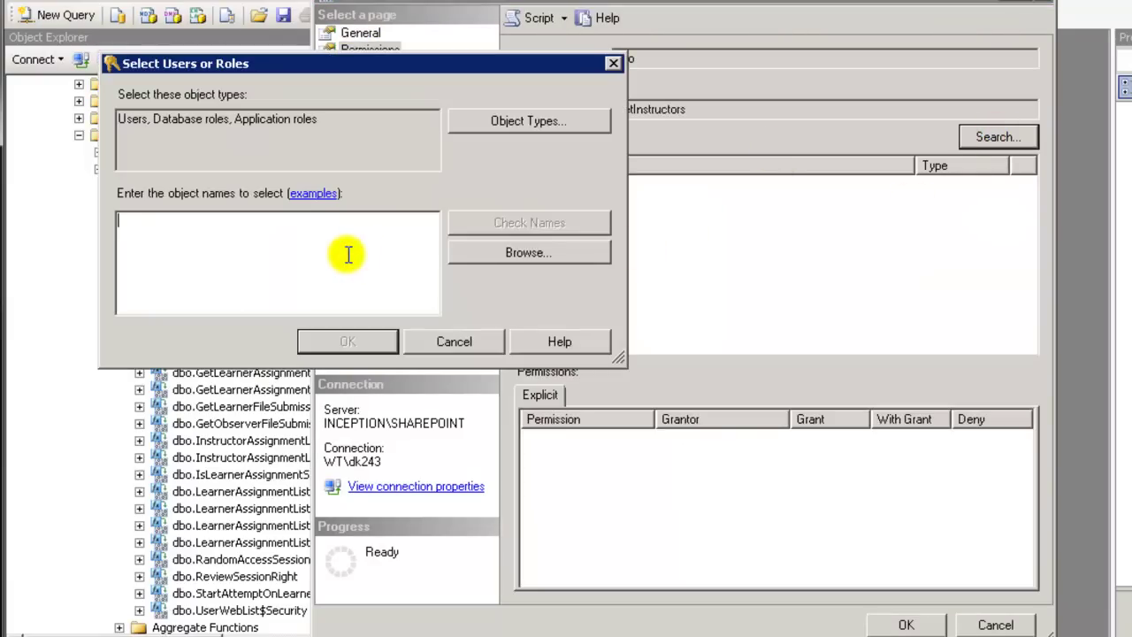
type("SLK")
key("Return")
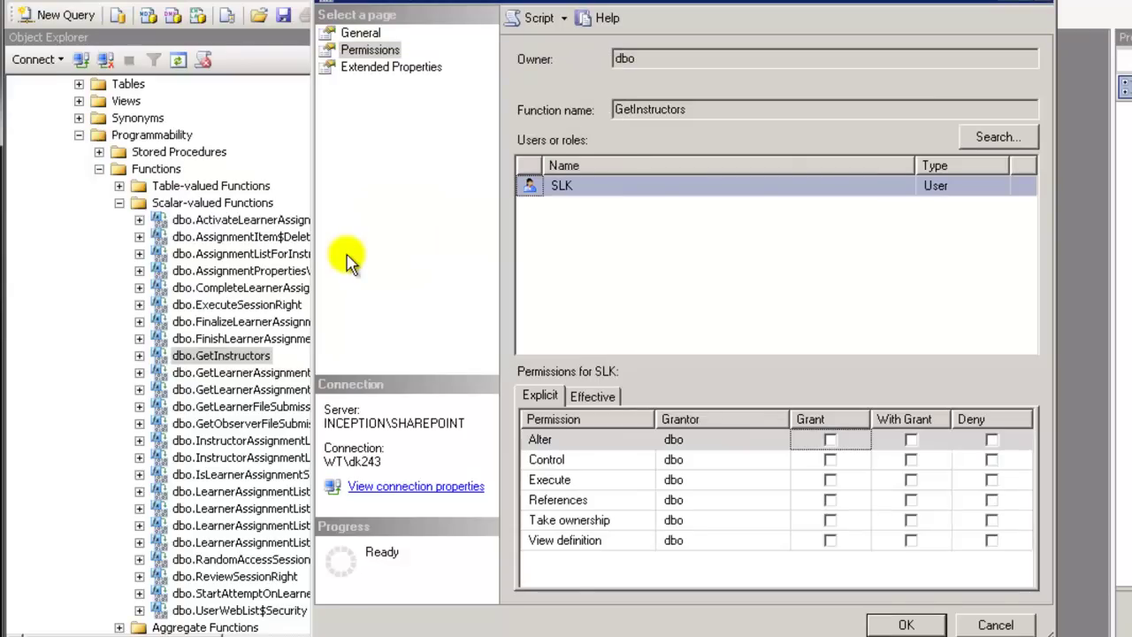
left_click(829, 479)
left_click(902, 625)
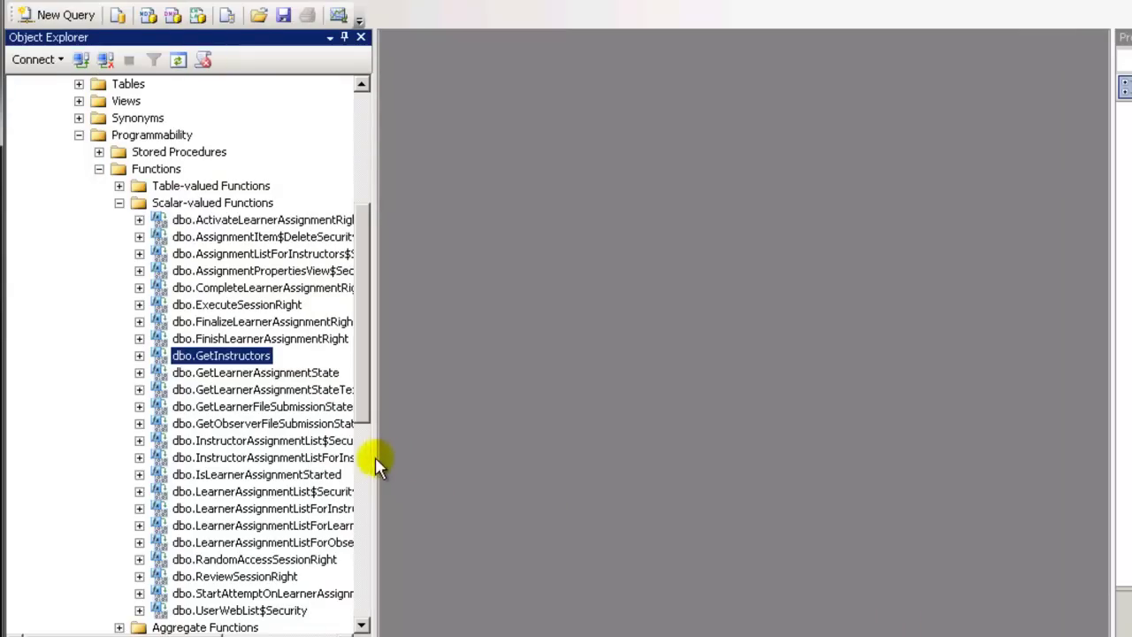
Grant the SLK user the Execute permission on the dbo.GetLearnerAssignmentStateText function.
left_click(319, 390)
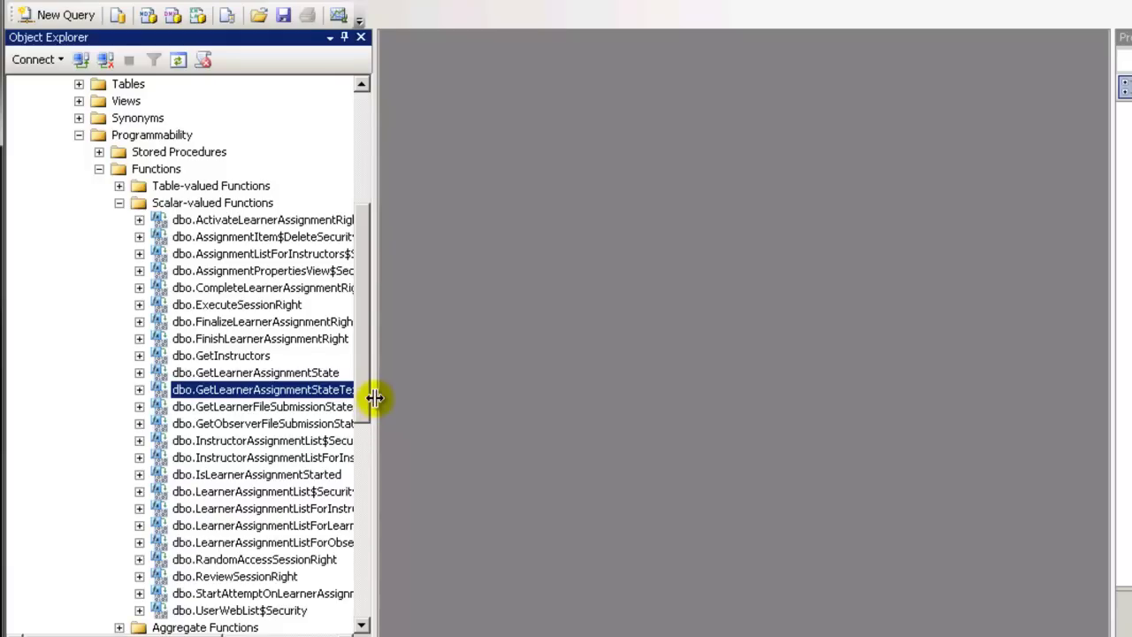
left_click_drag(374, 397, 430, 395)
right_click(354, 389)
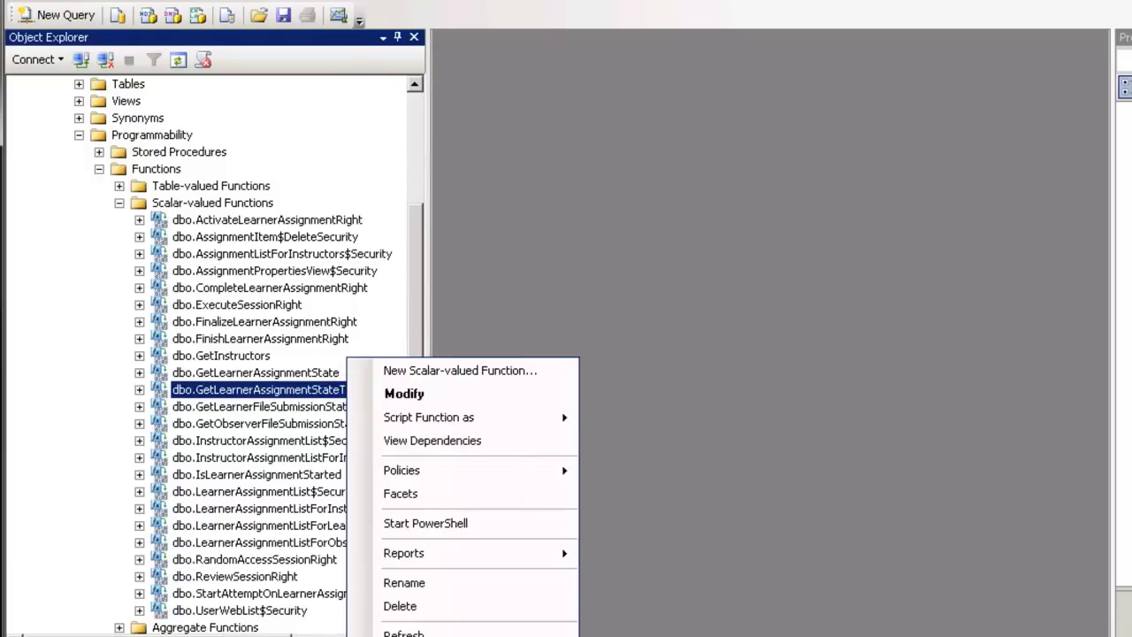
key("Escape")
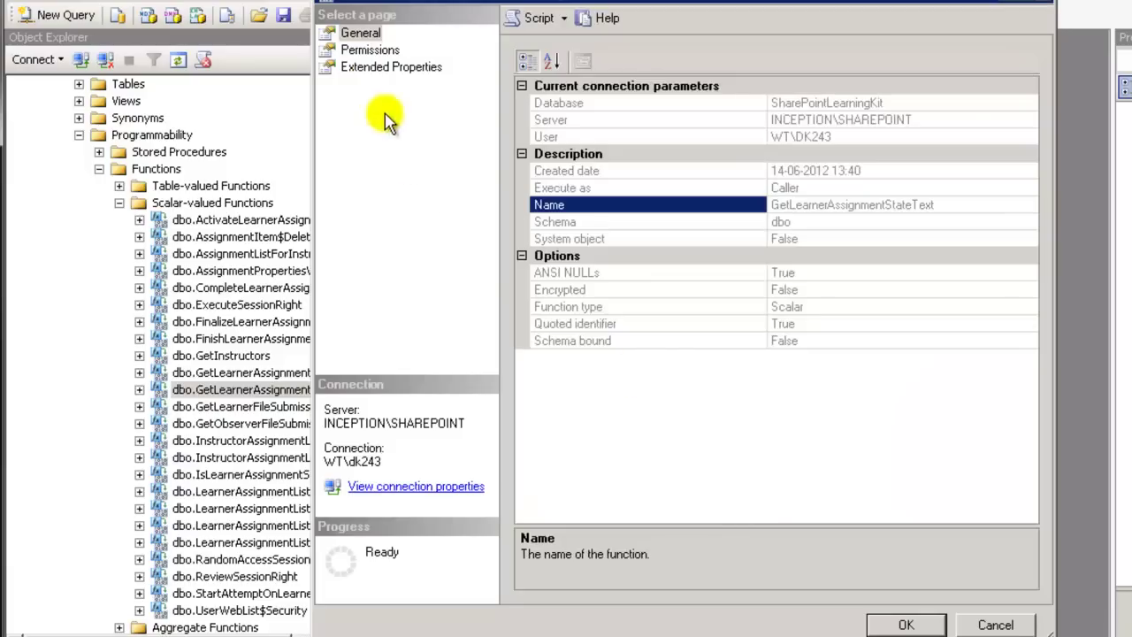
left_click(363, 48)
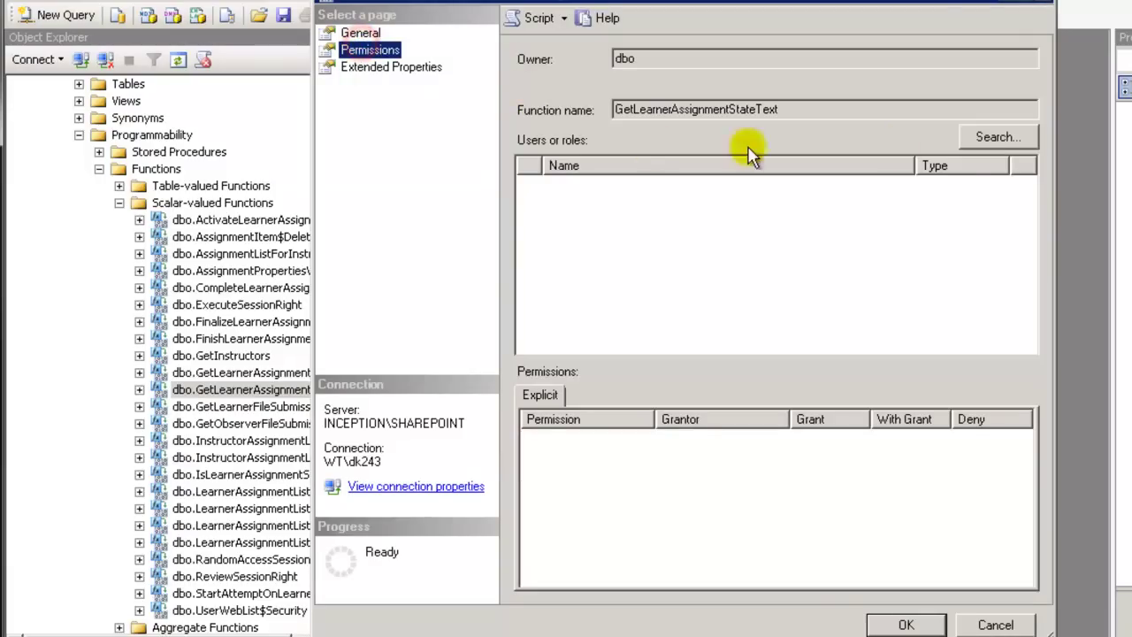
left_click(998, 137)
type("SLK")
key("Return")
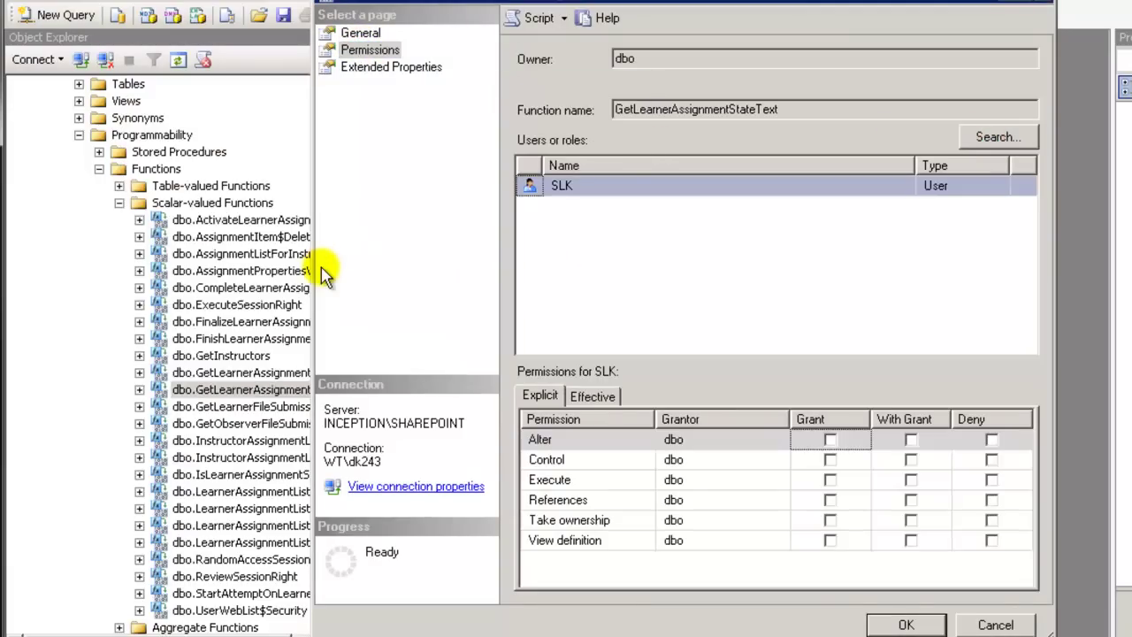
left_click(830, 479)
left_click(905, 624)
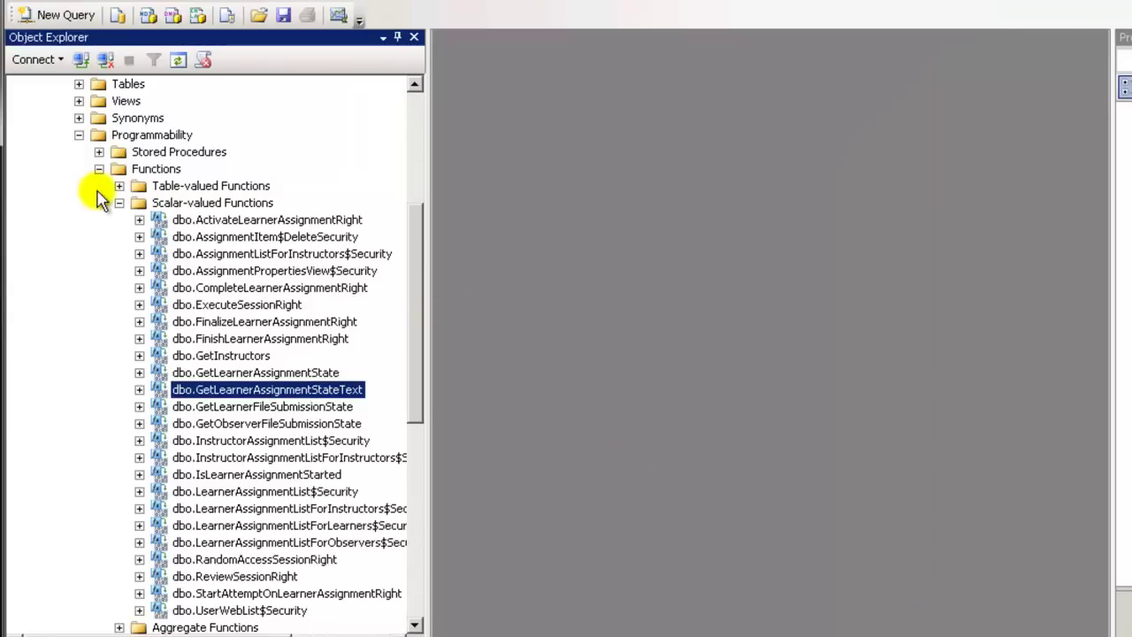
Collapse the programmability objects, expand the SharePointLearningKit views, and list the top 1000 rows of dbo.LMS Result View.
left_click(119, 202)
left_click(79, 135)
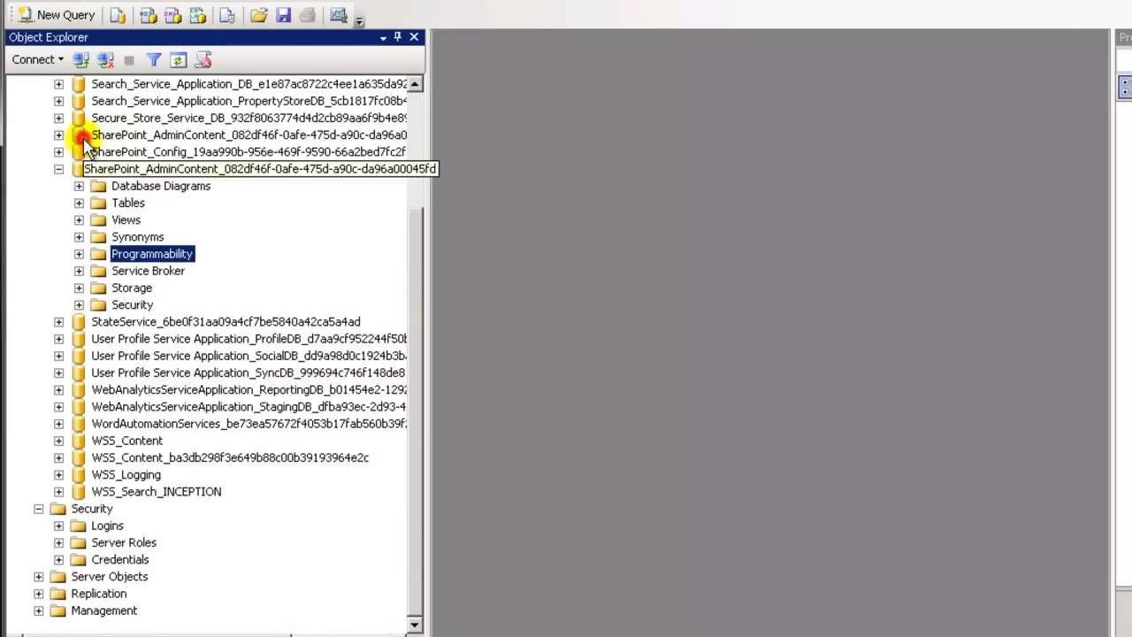
double_click(126, 220)
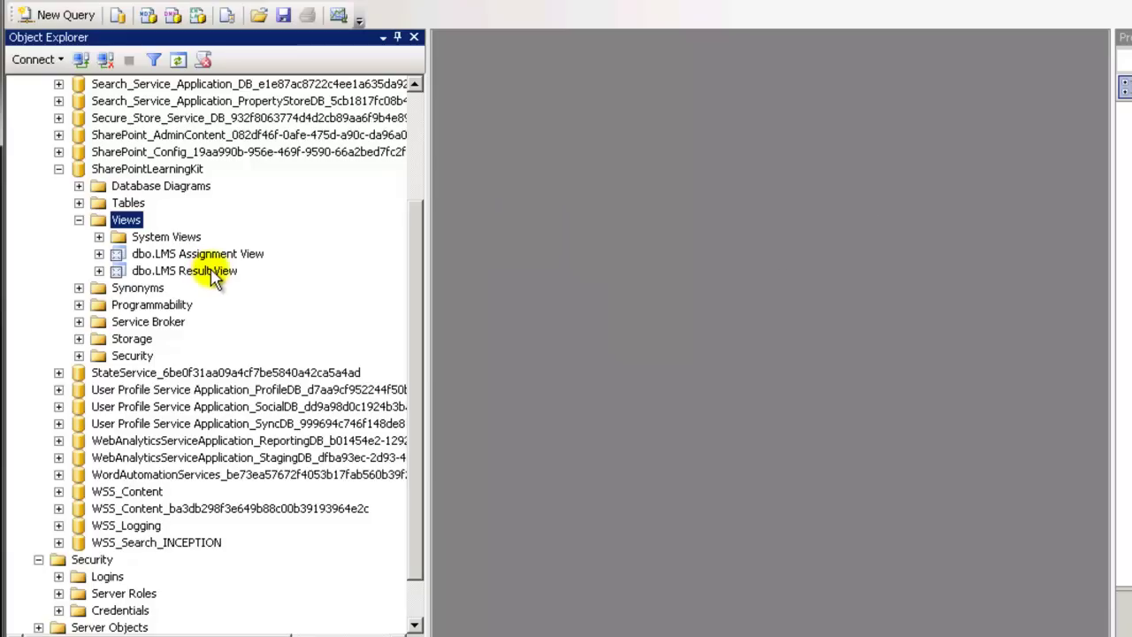
right_click(212, 273)
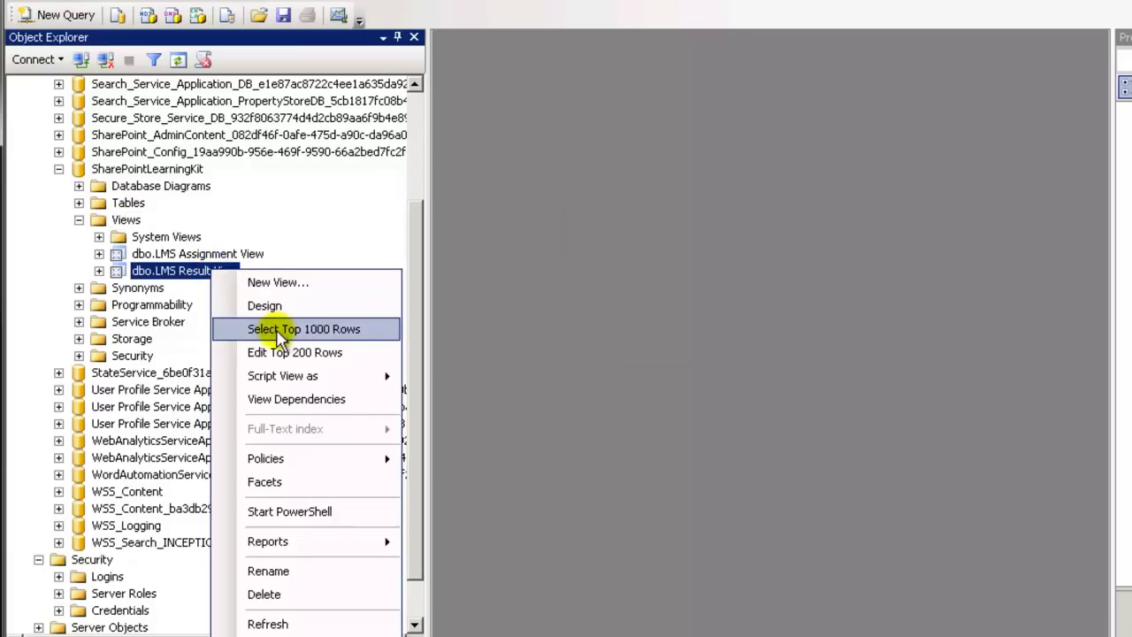
left_click(253, 253)
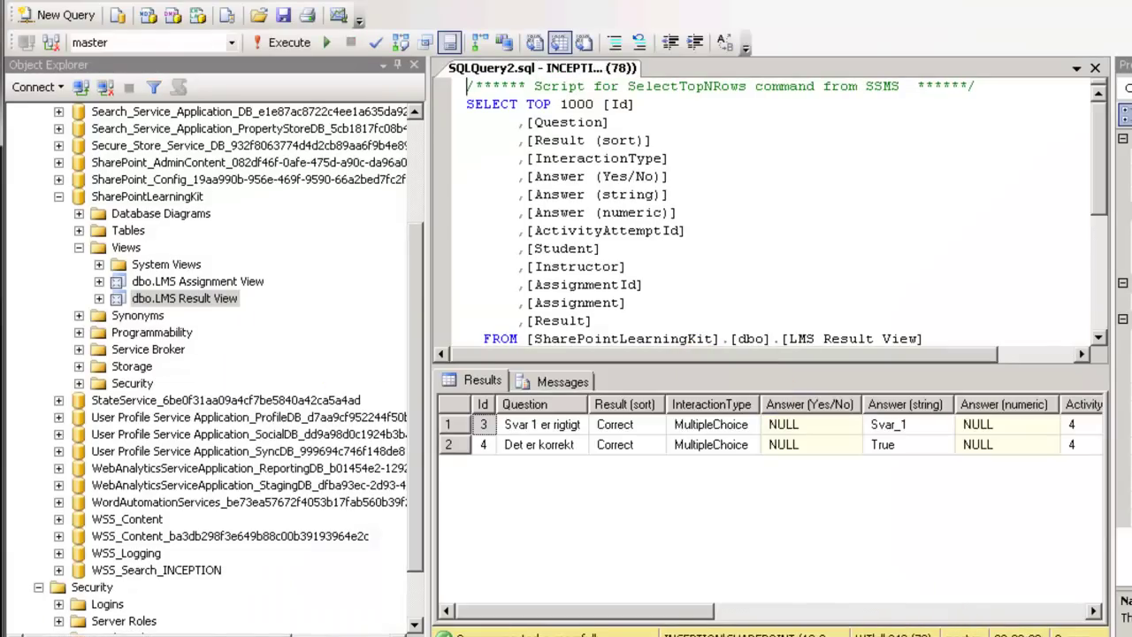
left_click_drag(663, 612, 589, 611)
List the top 1000 rows of dbo.LMS Assignment View and examine the Student and date columns.
right_click(164, 283)
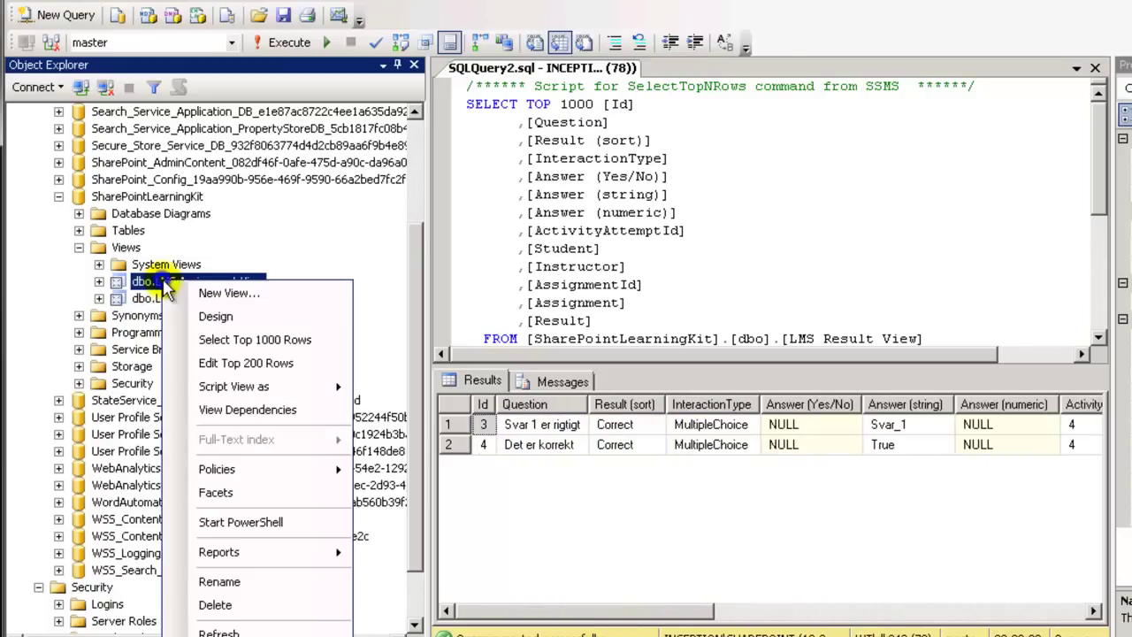
left_click(202, 339)
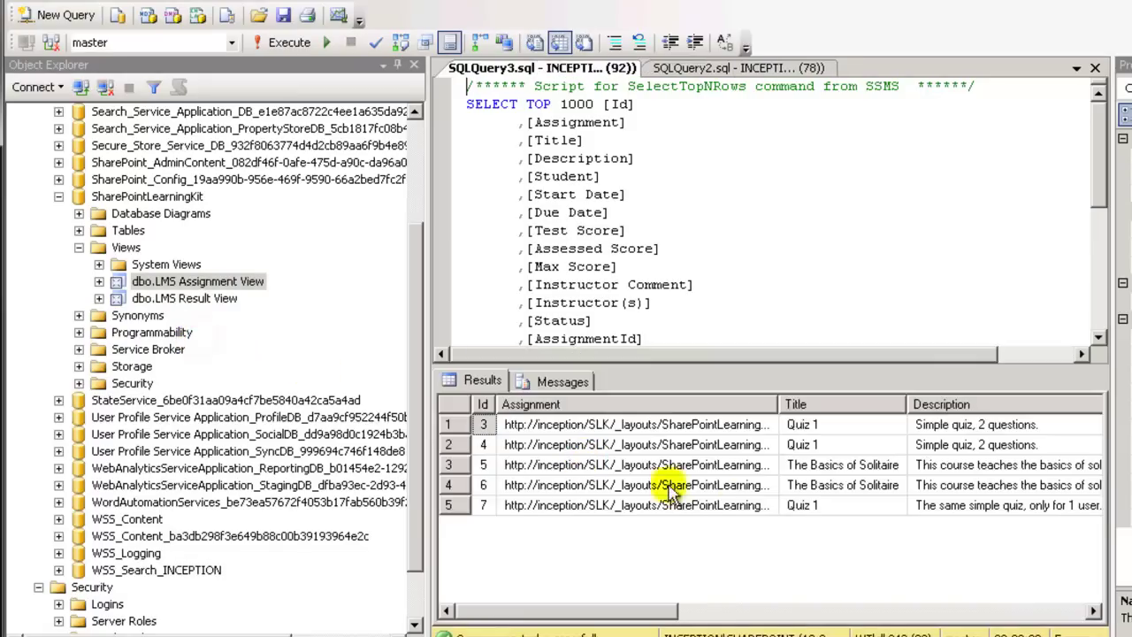
left_click_drag(619, 612, 819, 612)
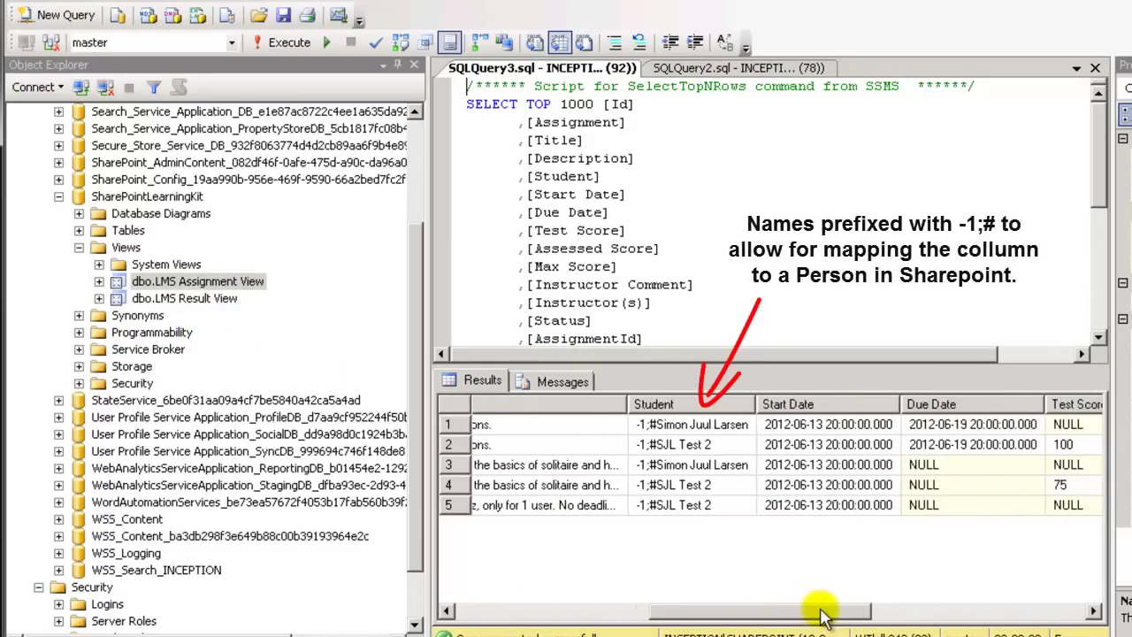
Examine the remaining columns of the LMS Assignment View results through Final, and close the open query windows.
left_click_drag(820, 613, 1079, 614)
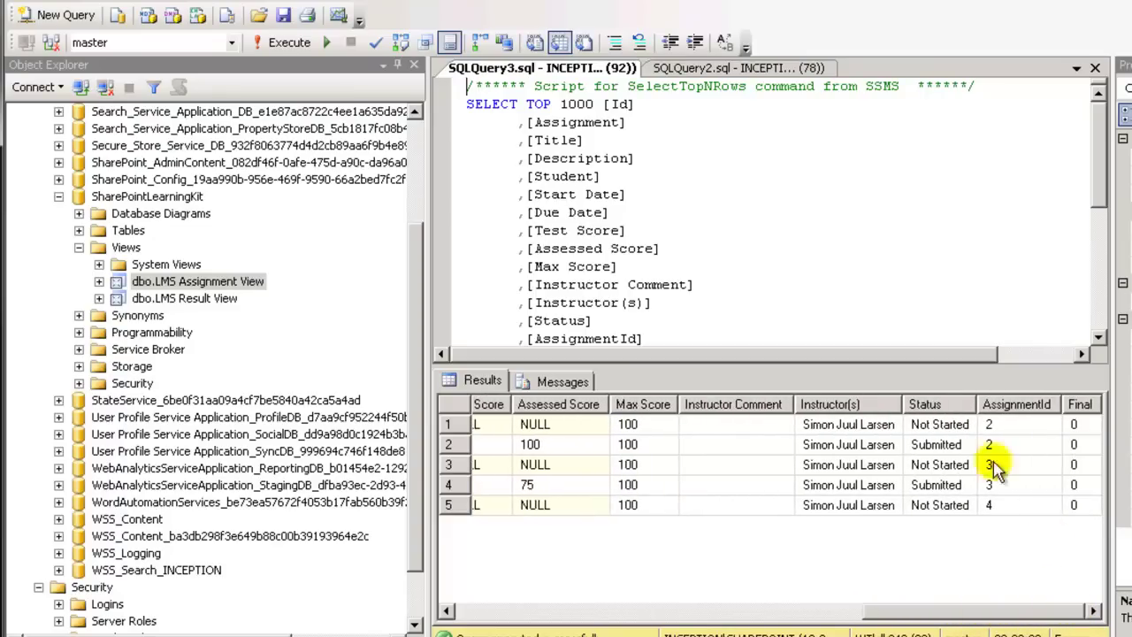
left_click(1095, 68)
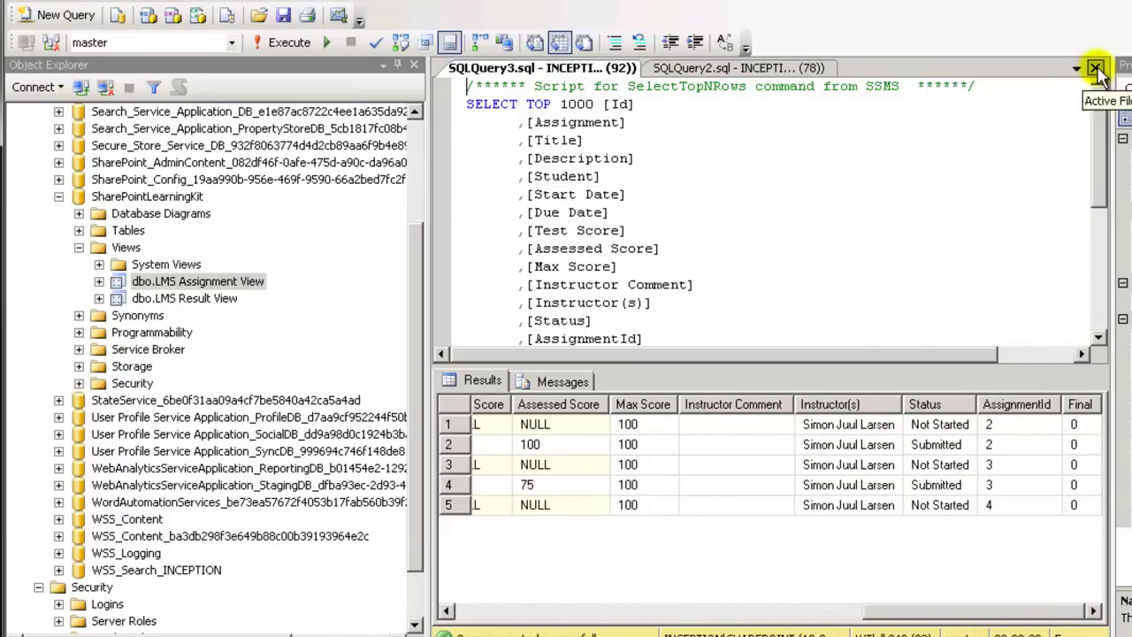
left_click(1097, 69)
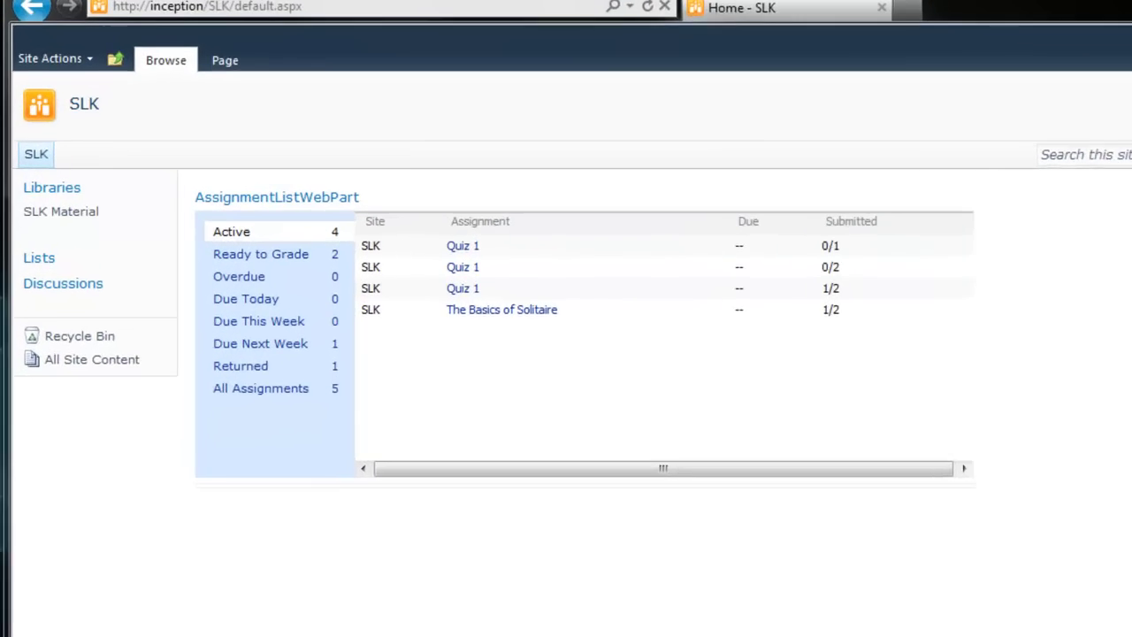
Switch to the SLK SharePoint site in the browser and create a custom list named Assignment View (Student).
left_click(44, 266)
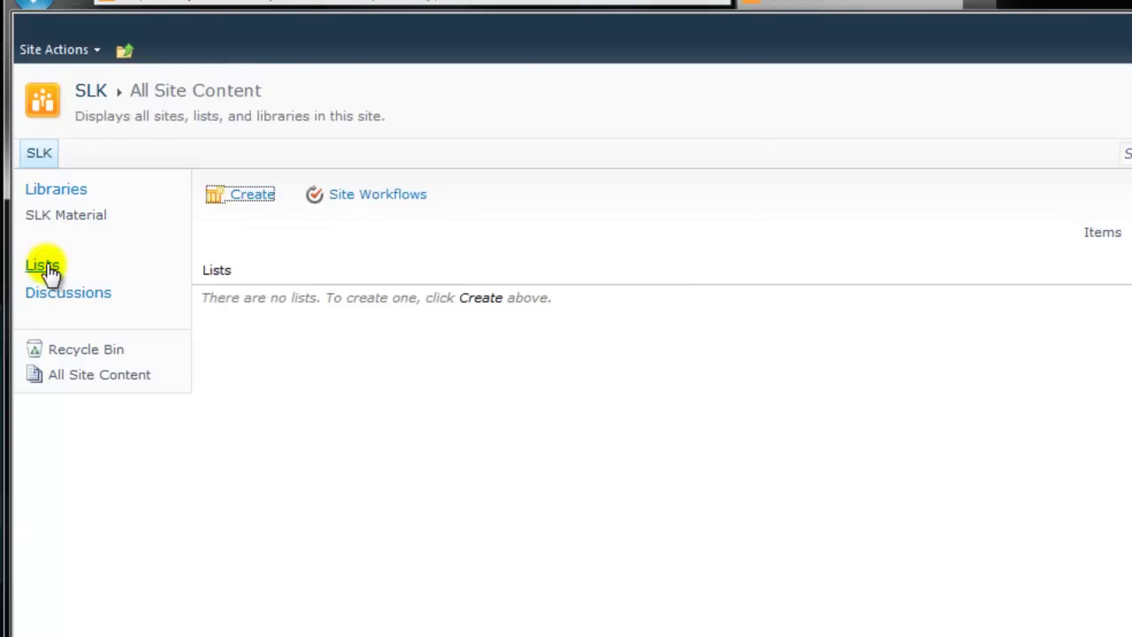
left_click(242, 199)
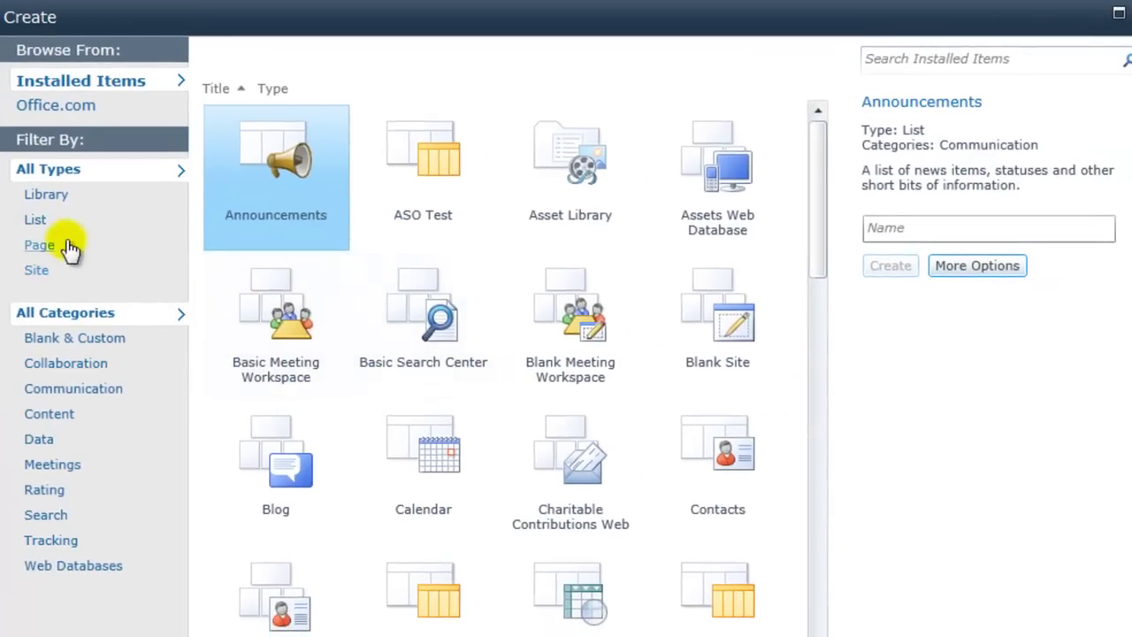
left_click(46, 230)
left_click(265, 296)
left_click(867, 275)
type("Assignment View (Student")
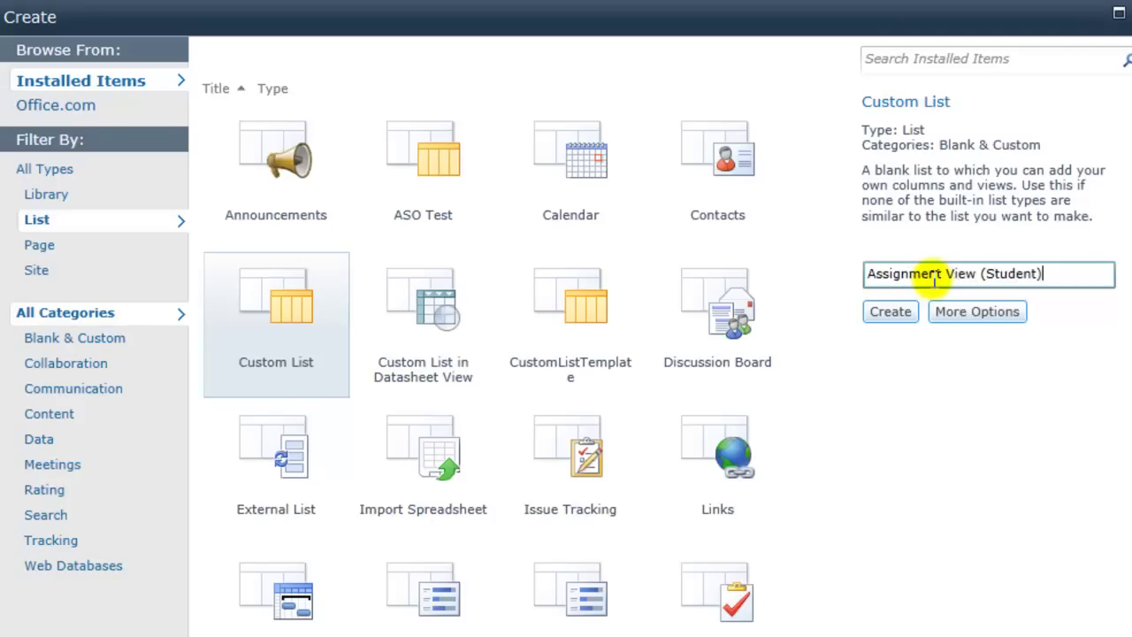
left_click(889, 312)
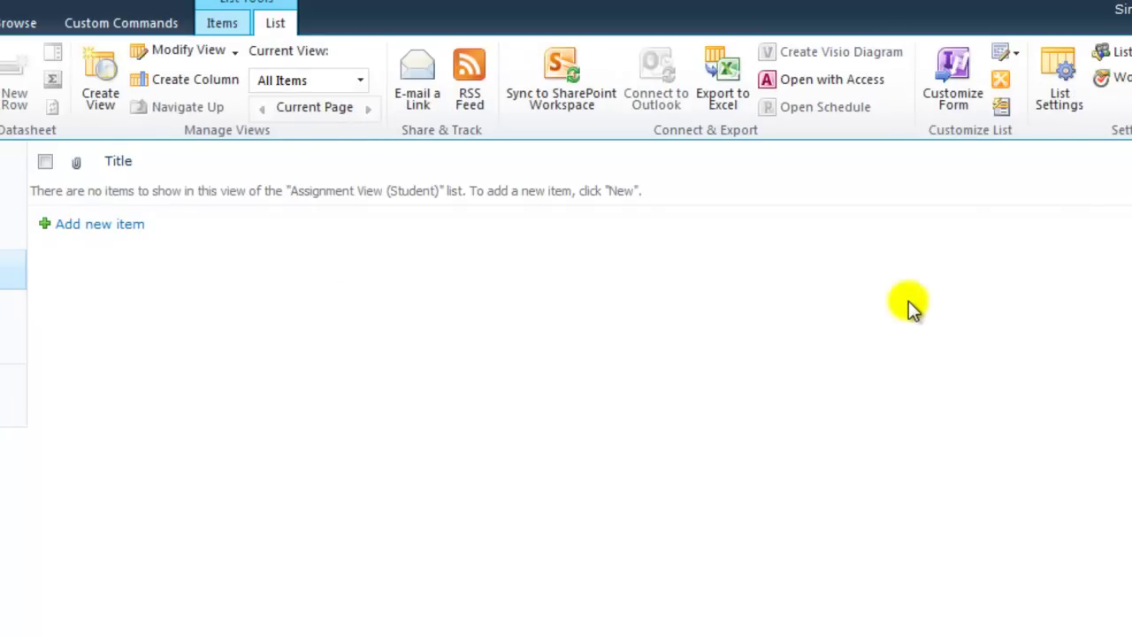
Open the list's external data source settings and choose .Net Framework Data Provider for SqlServer as the connection provider.
left_click(1071, 102)
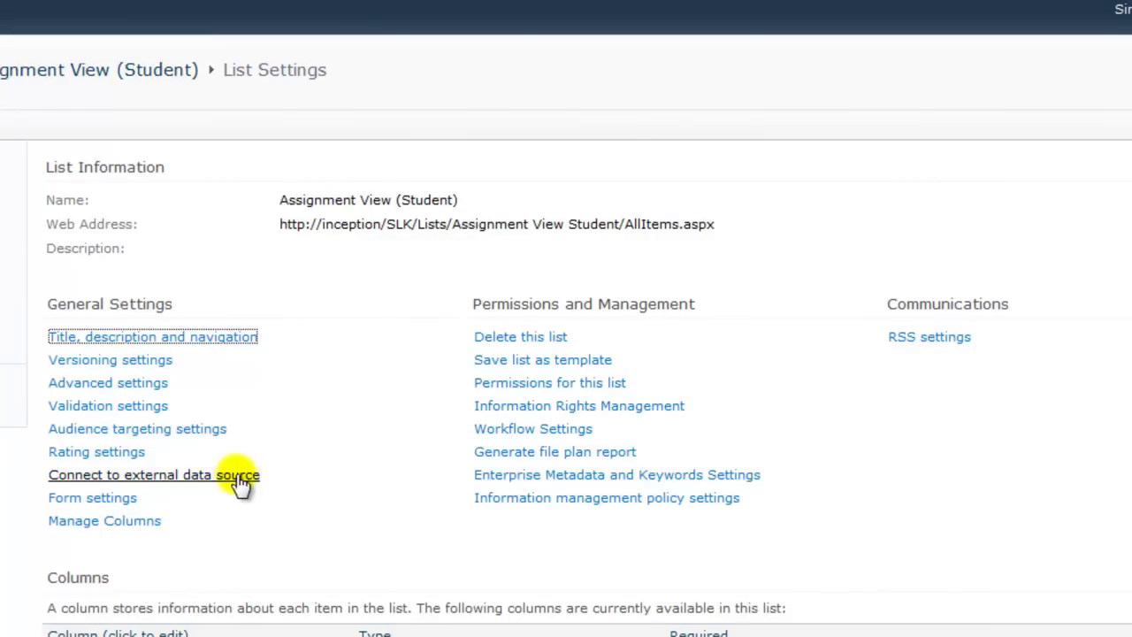
left_click(236, 482)
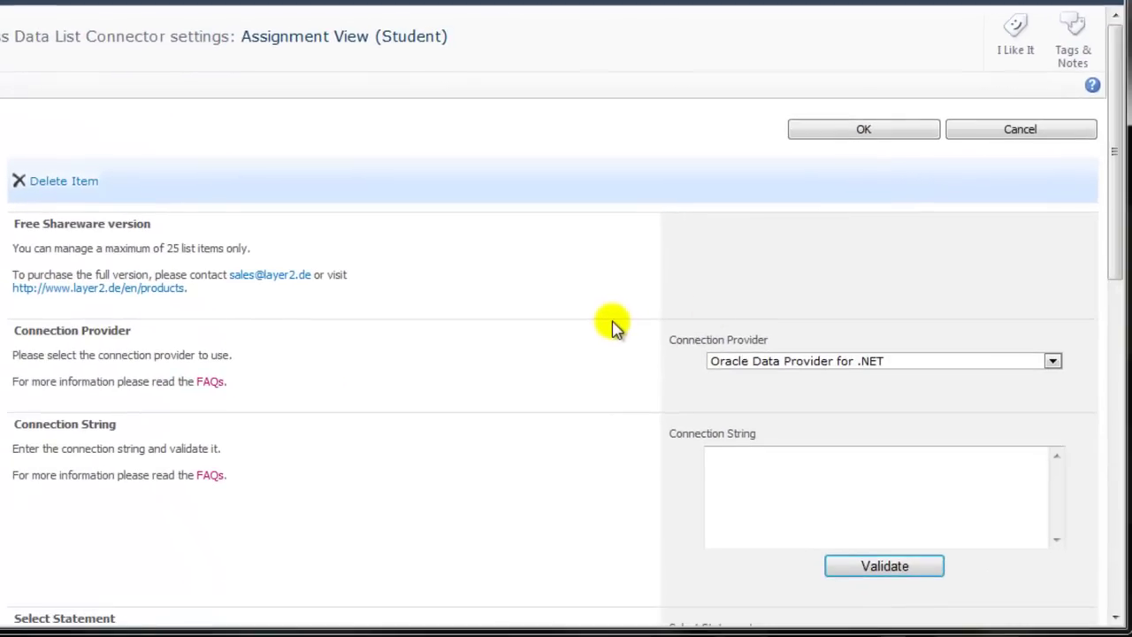
scroll(734, 395, "down", 3)
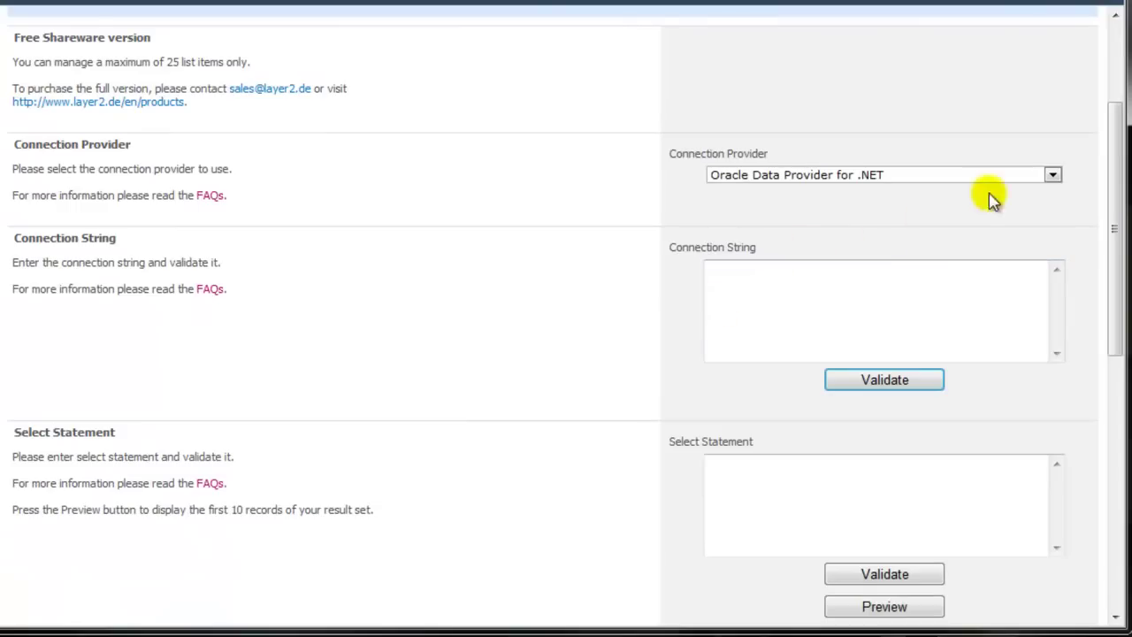
left_click(1052, 174)
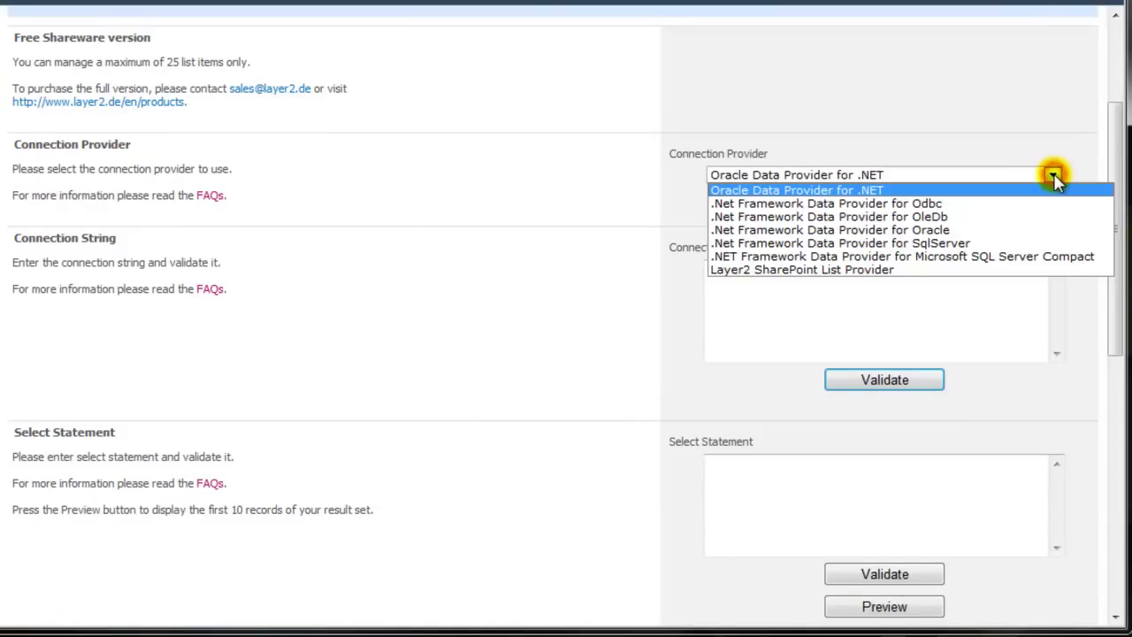
left_click(1026, 244)
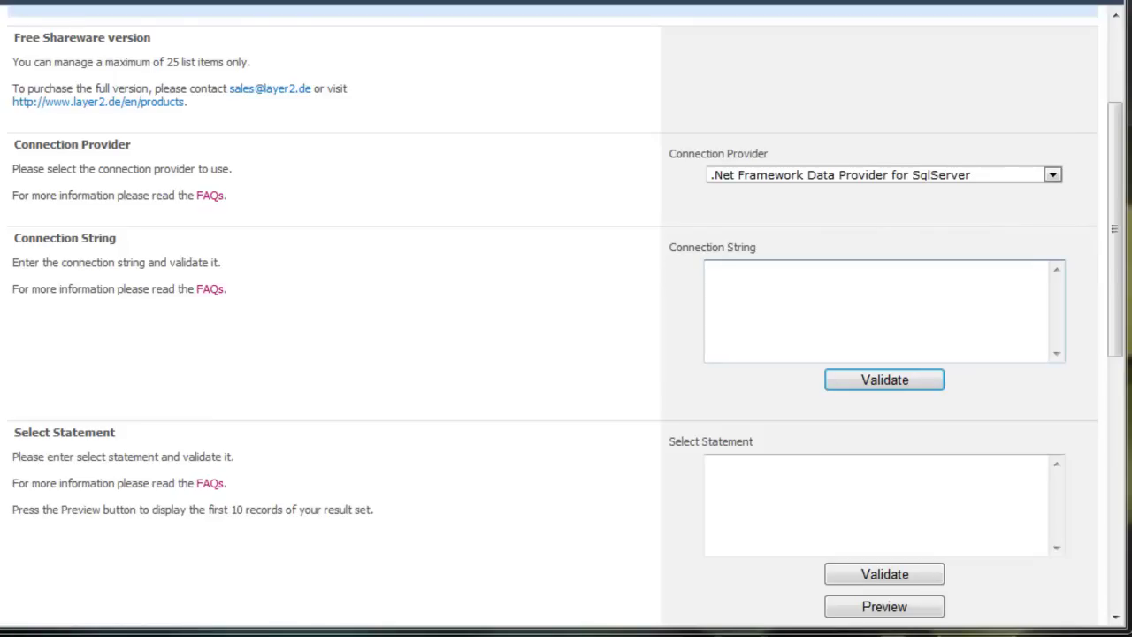
Paste the connection string for the SharepointLearningKit database, including the SLK login's password, and validate it.
left_click(867, 283)
right_click(868, 285)
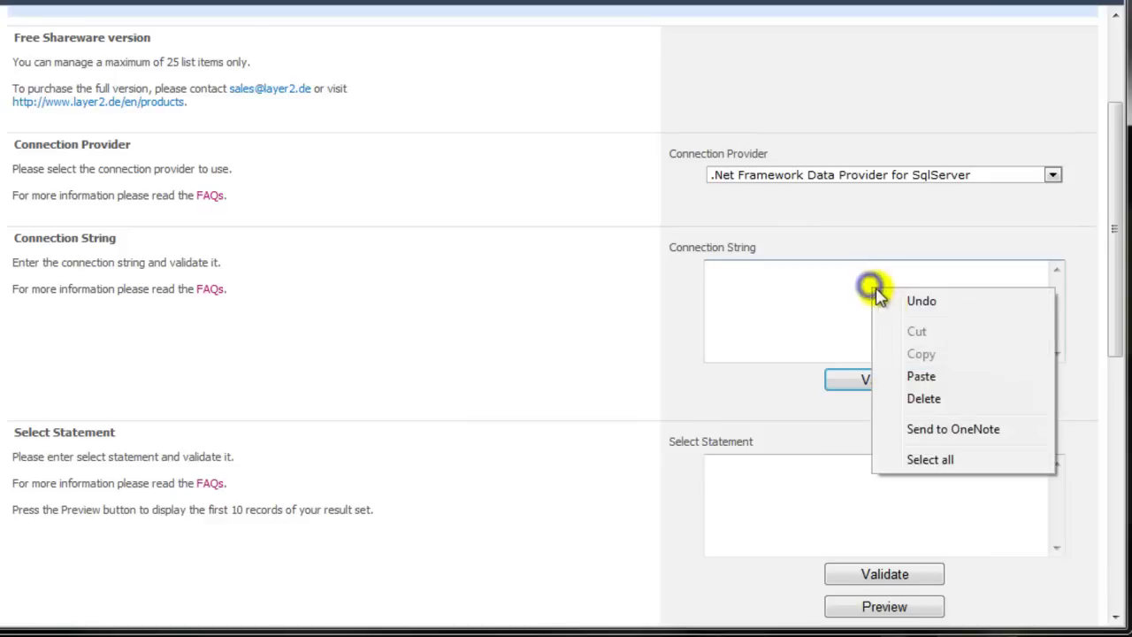
left_click(921, 377)
left_click(930, 382)
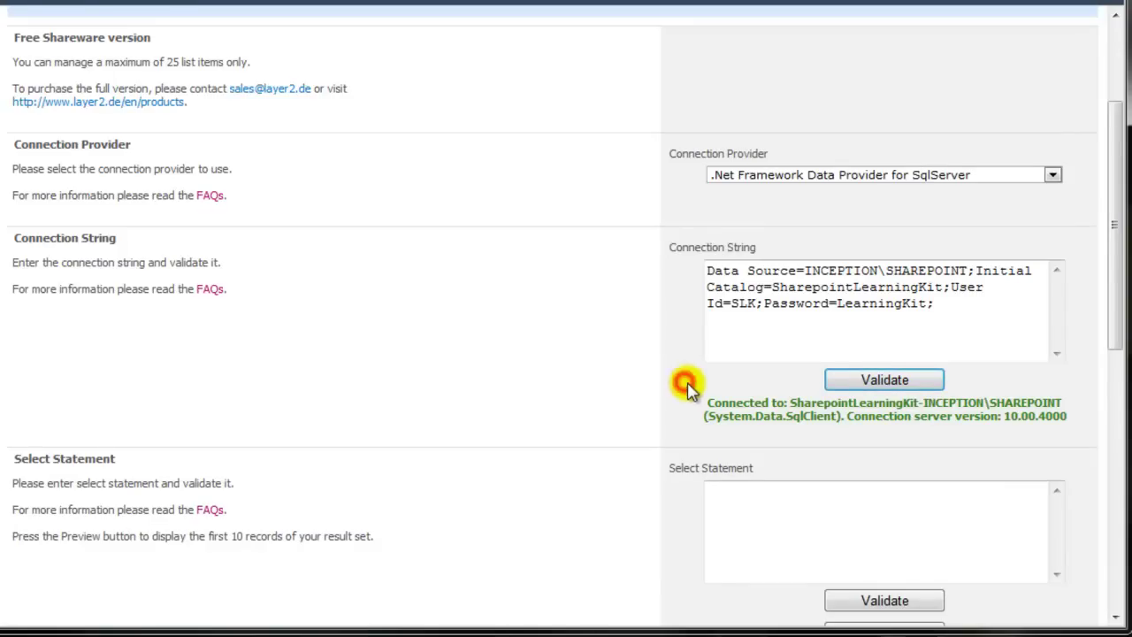
Enter the select statement SELECT * FROM [LMS Assignment View], preview its records, and close the preview.
scroll(690, 383, "down", 2)
left_click(790, 439)
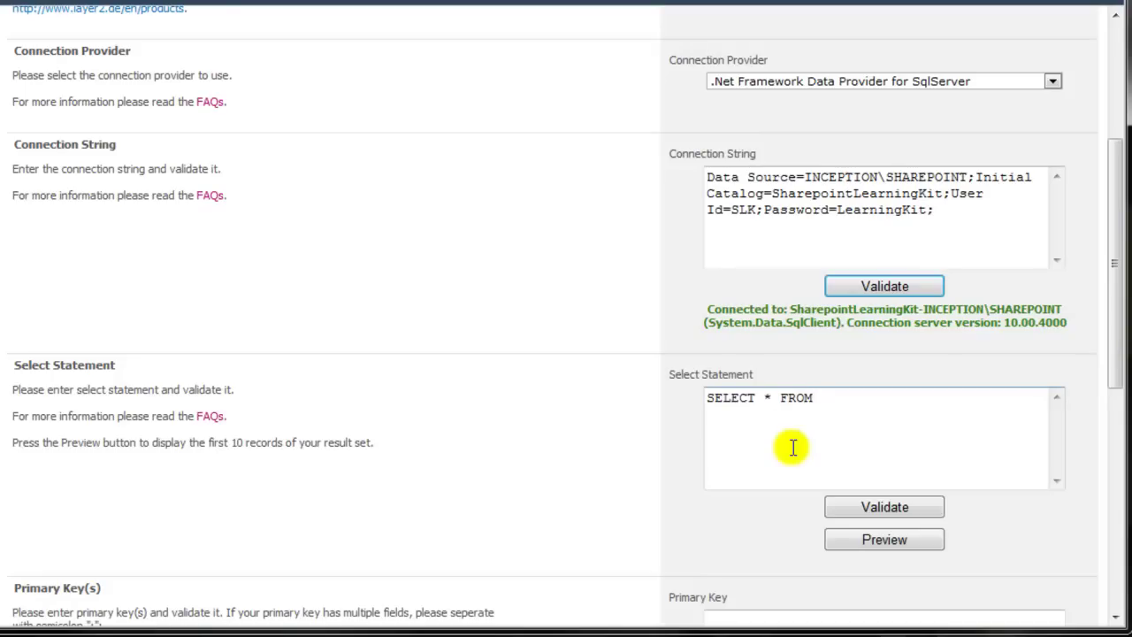
type("SELECT * FROM [LMS Assignment View")
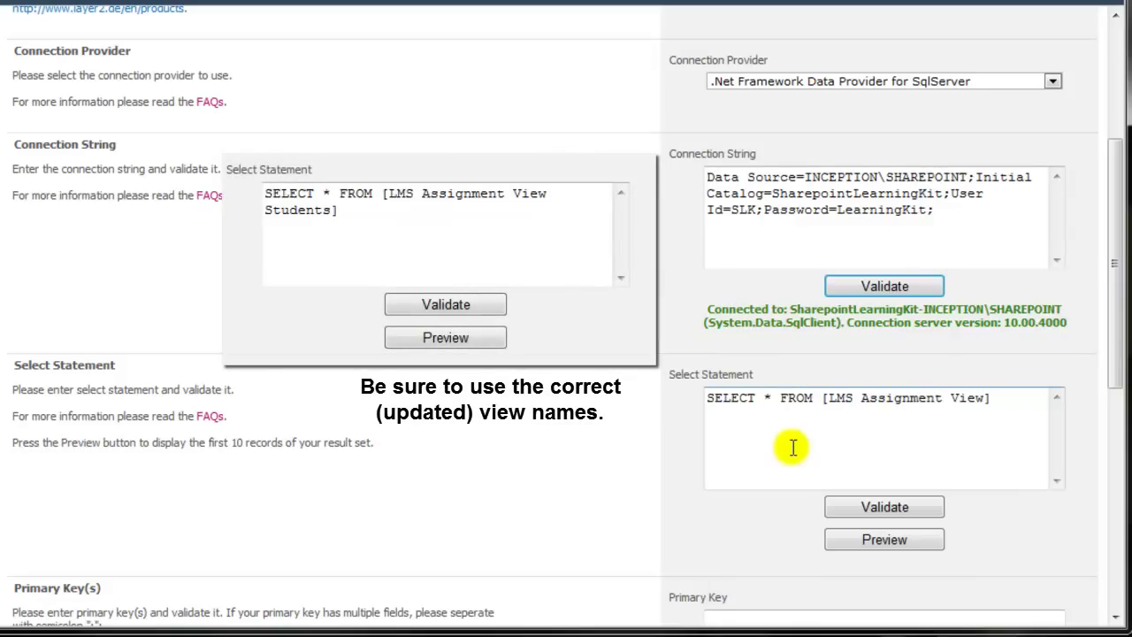
scroll(791, 448, "down", 4)
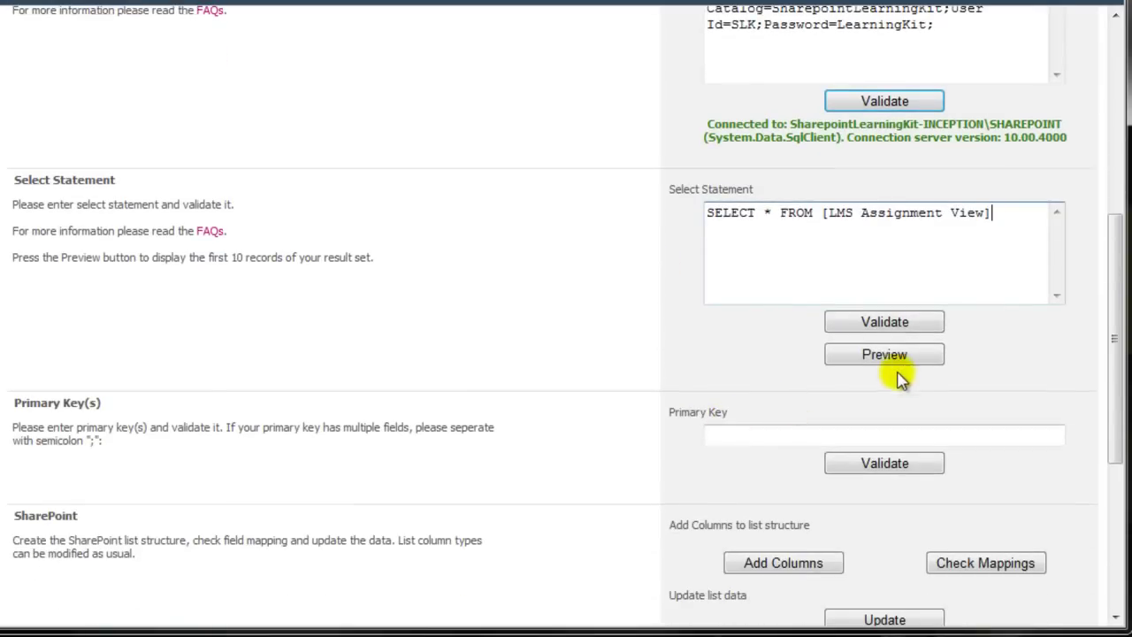
left_click(916, 357)
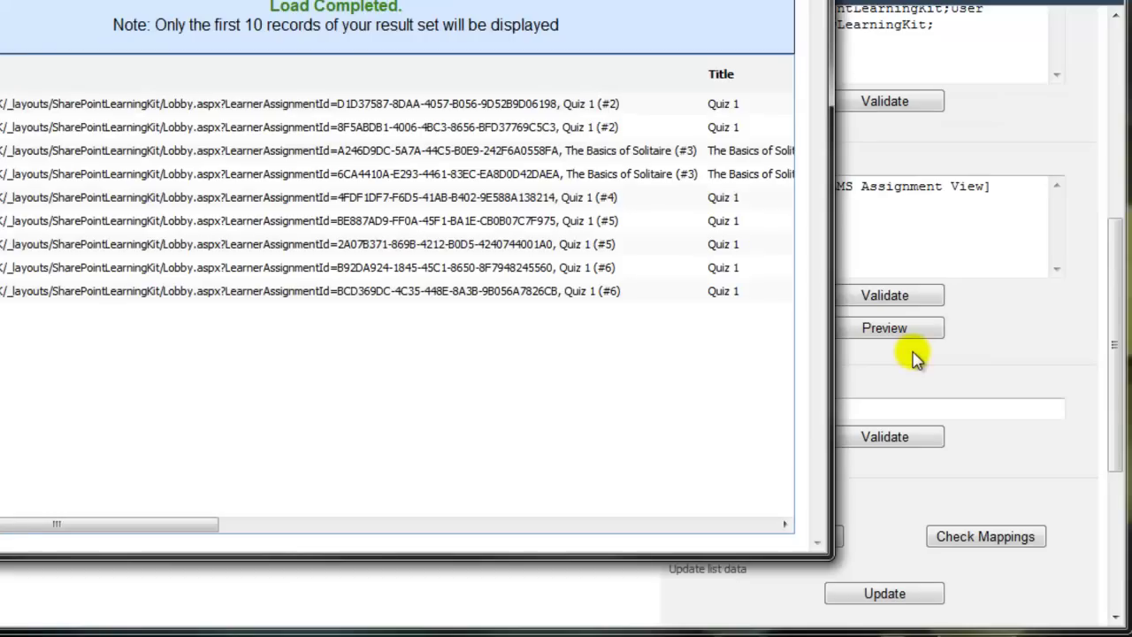
left_click(822, 10)
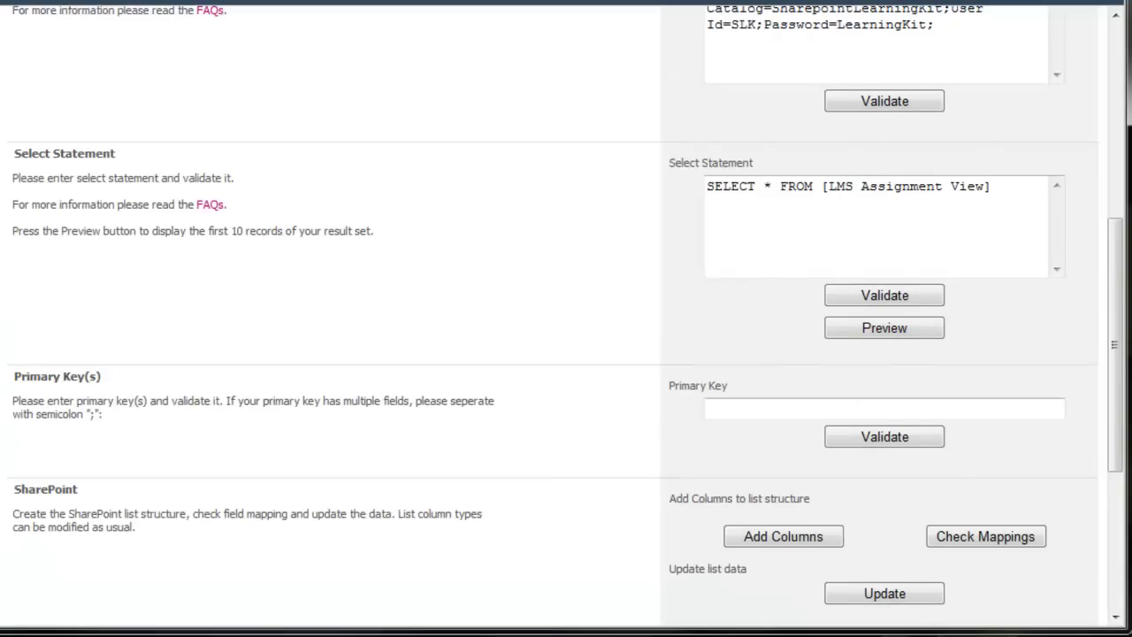
Set the primary key to ID; Title and validate it.
left_click(751, 406)
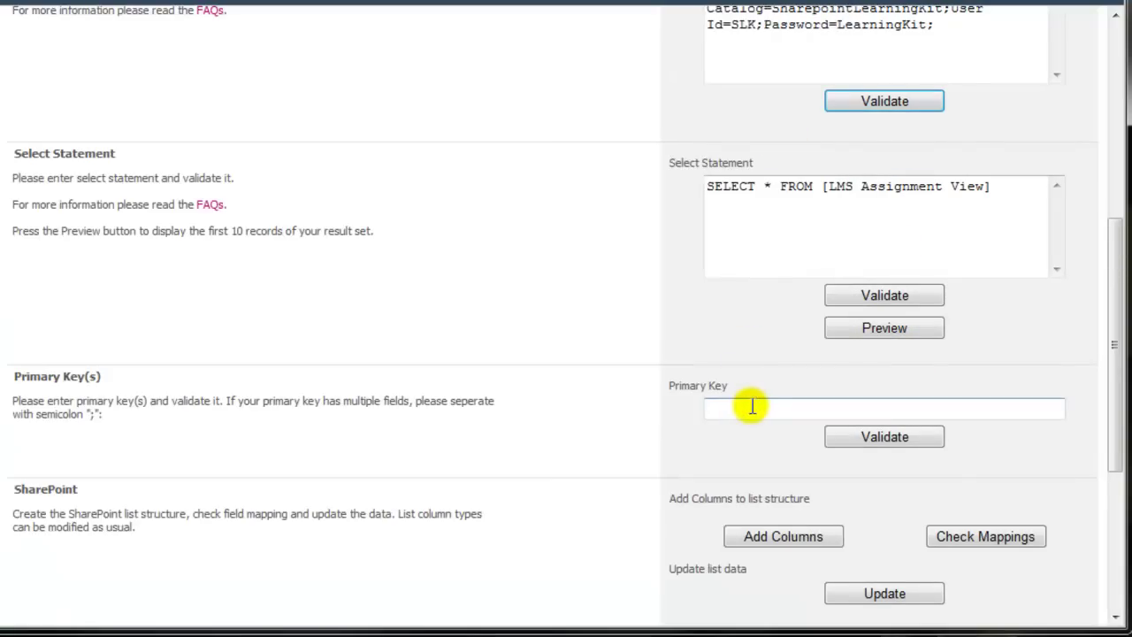
type("ID; Title")
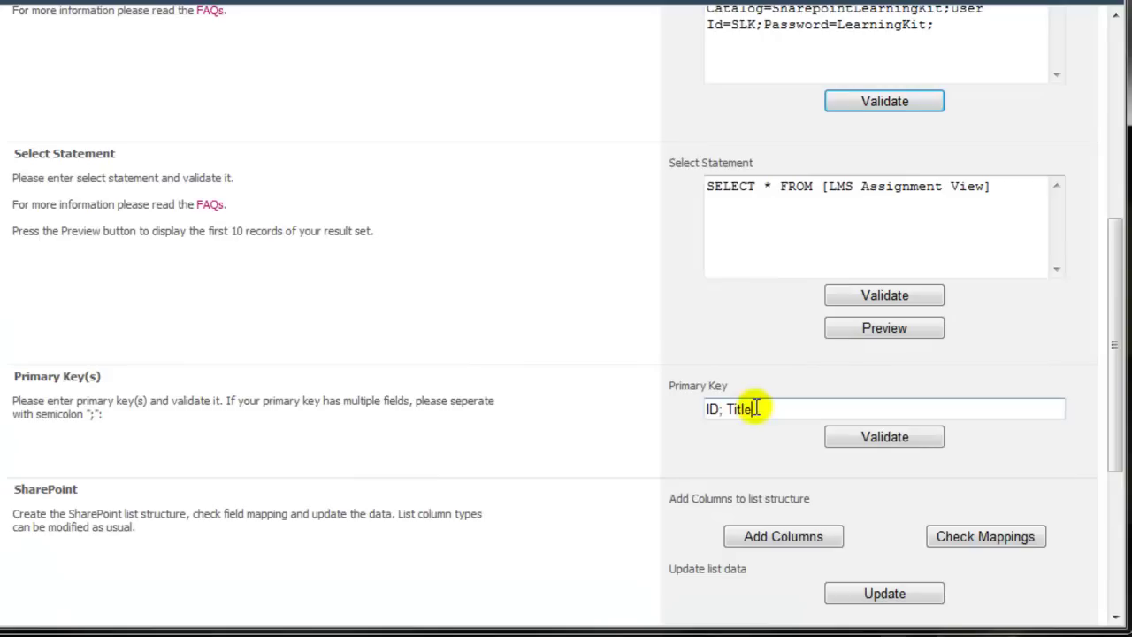
left_click(865, 450)
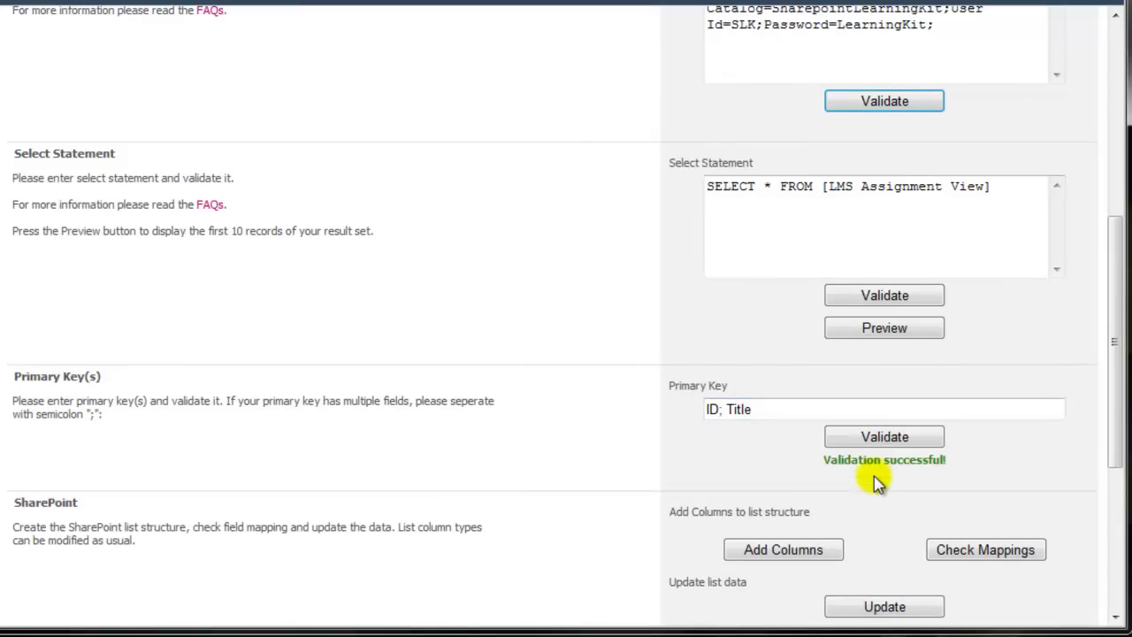
Add the data source's columns to the SharePoint list structure.
scroll(873, 479, "down", 2)
scroll(867, 457, "down", 2)
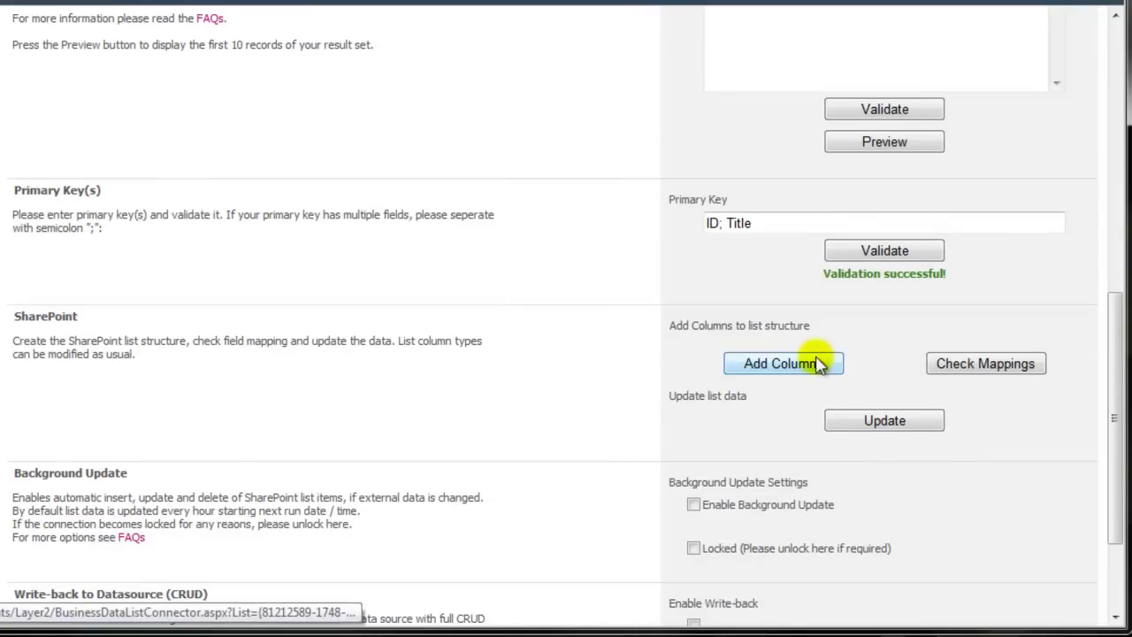
left_click(818, 363)
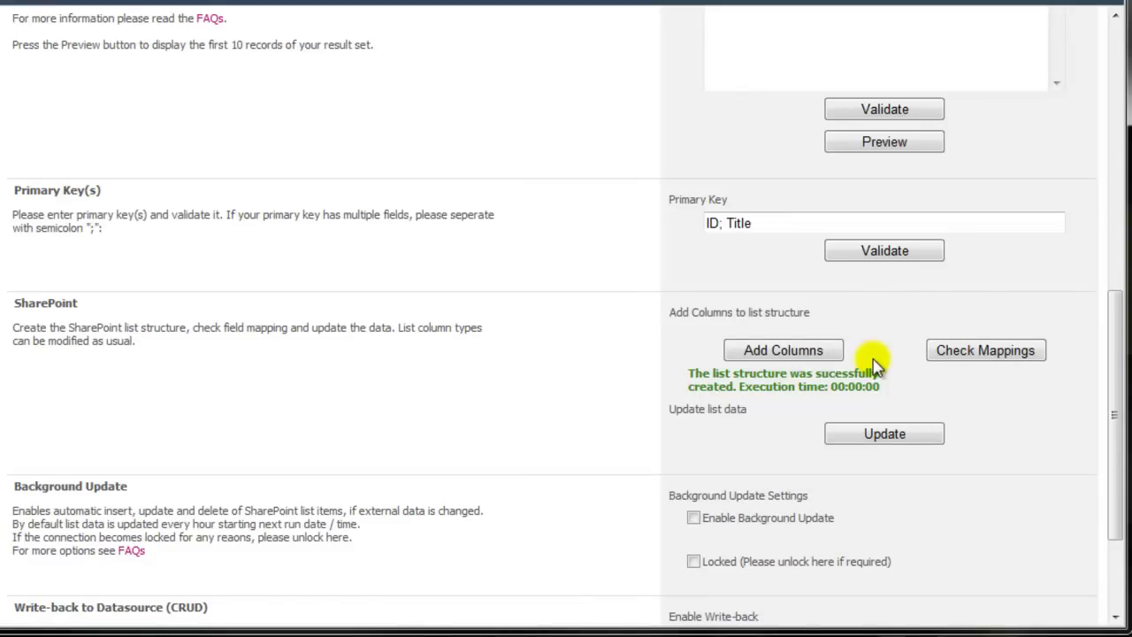
Check the field mappings, examining the column types of Assignment and Student, and close the mapping window.
left_click(960, 351)
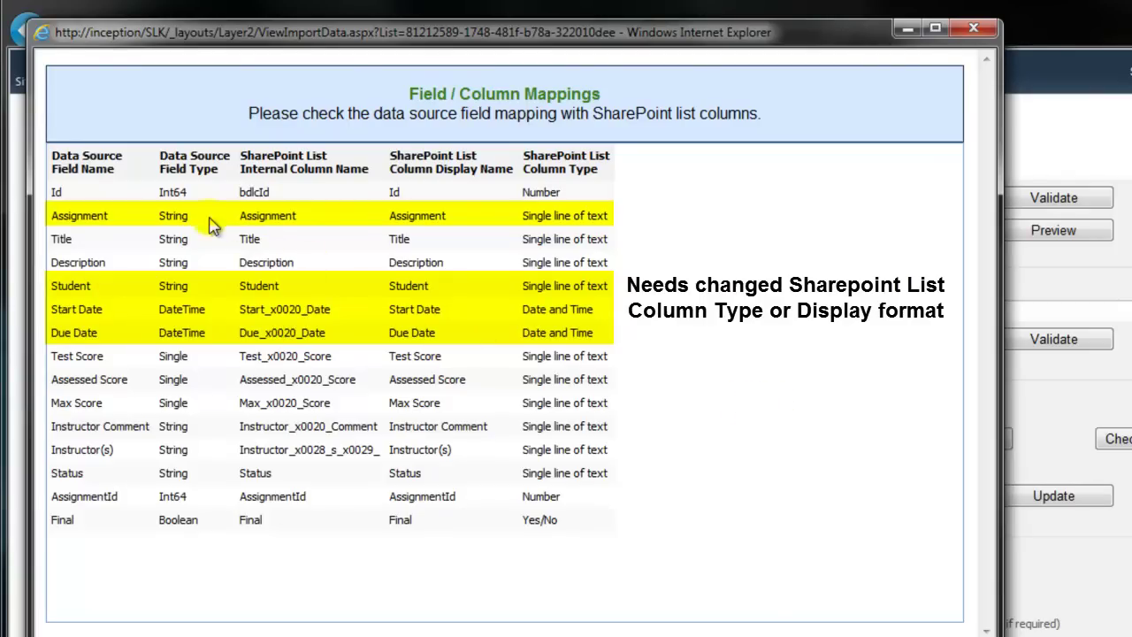
left_click_drag(524, 218, 618, 229)
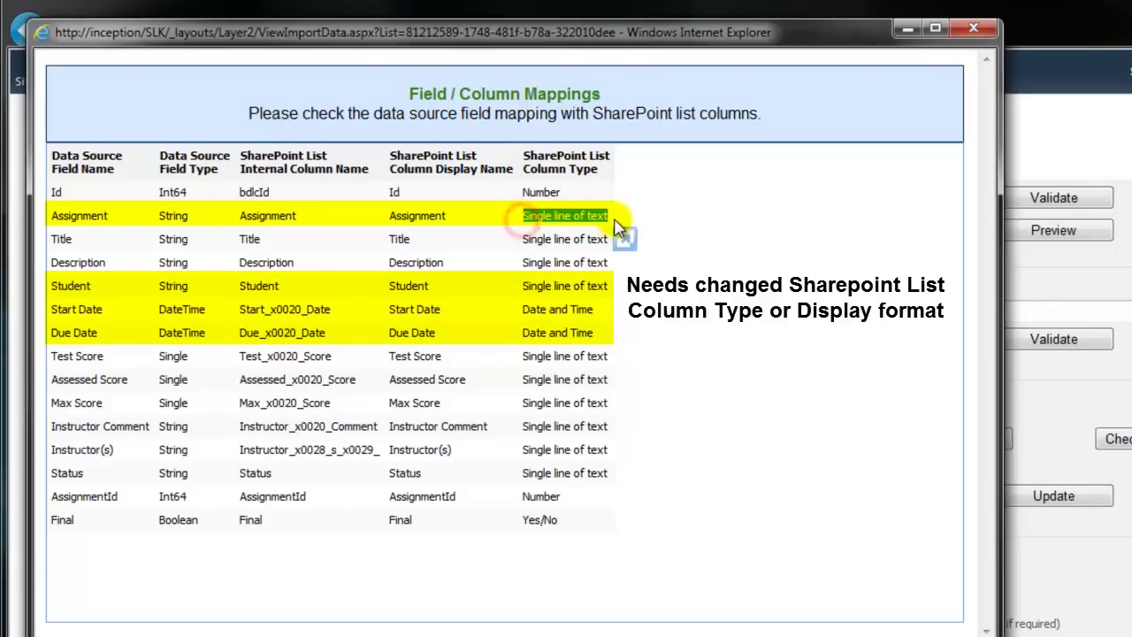
left_click(526, 283)
left_click(621, 279)
left_click(974, 30)
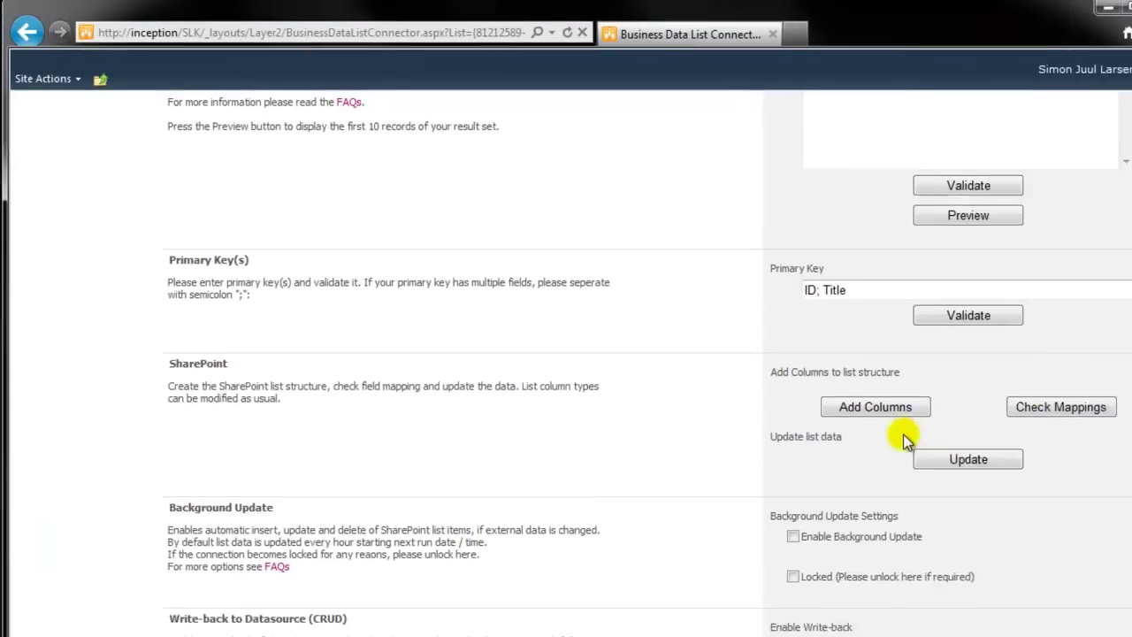
Save the connector settings and update the Assignment View (Student) list items from the external data source.
scroll(898, 438, "down", 3)
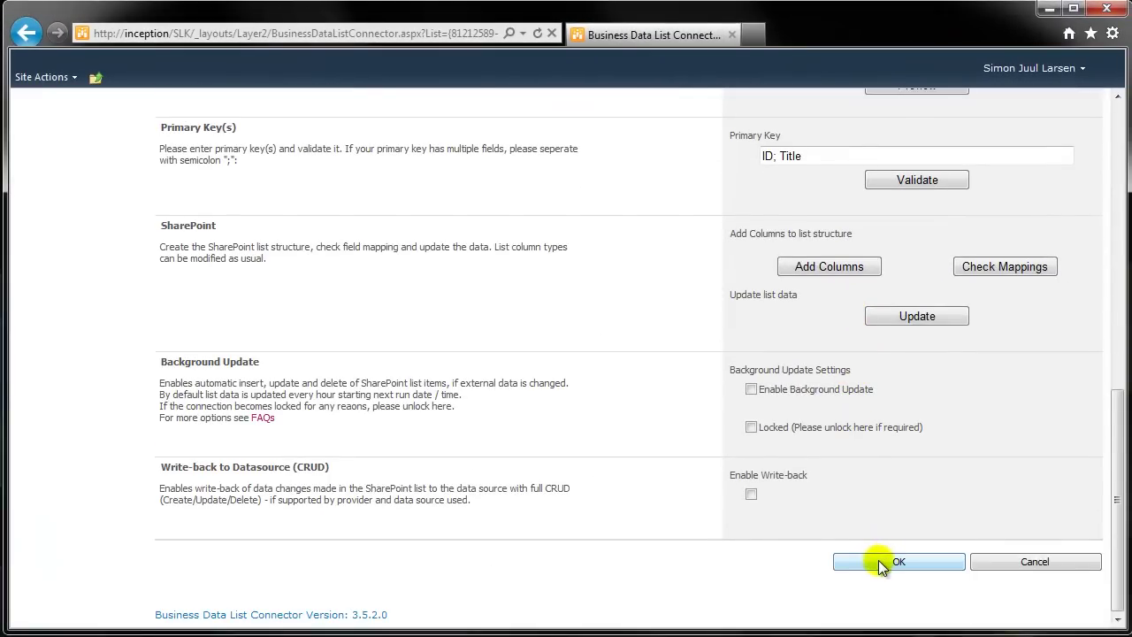
left_click(880, 563)
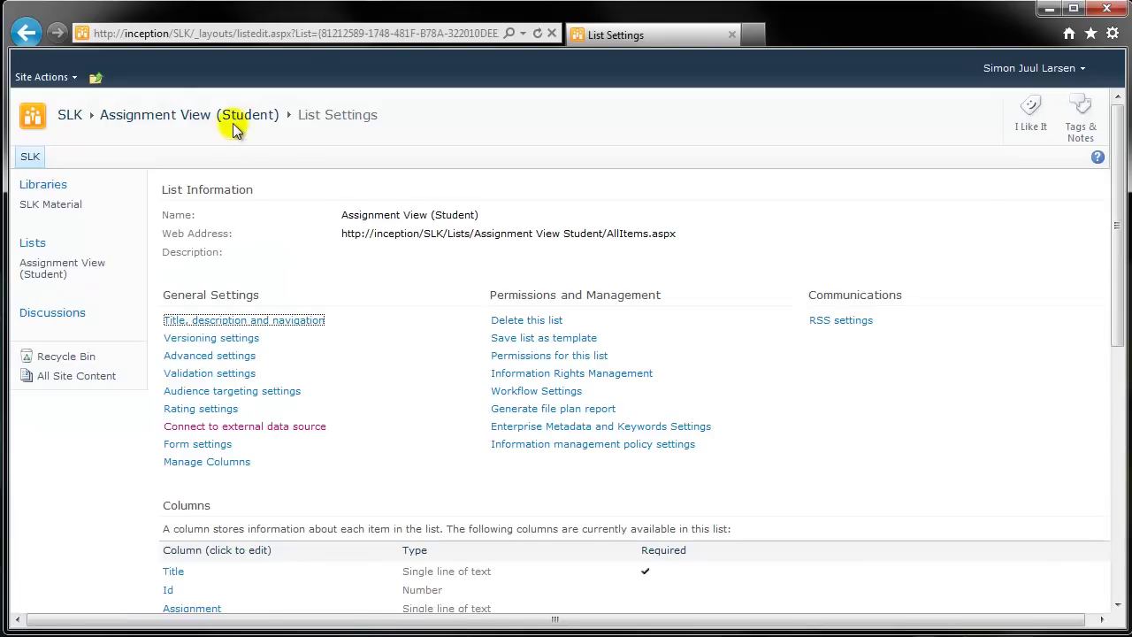
left_click(237, 120)
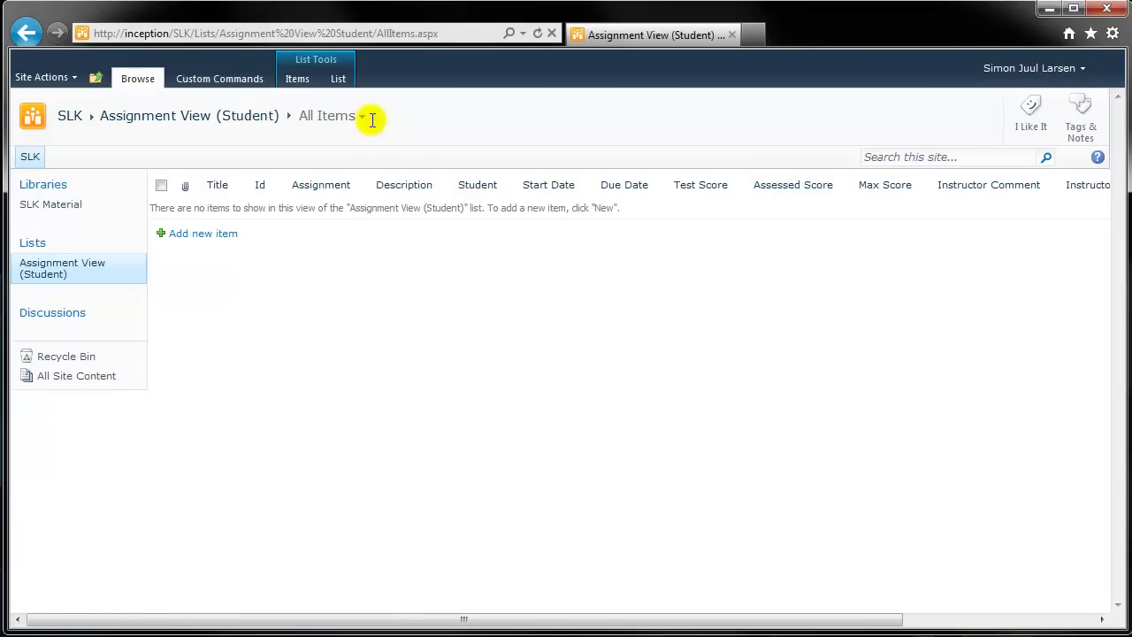
left_click(340, 80)
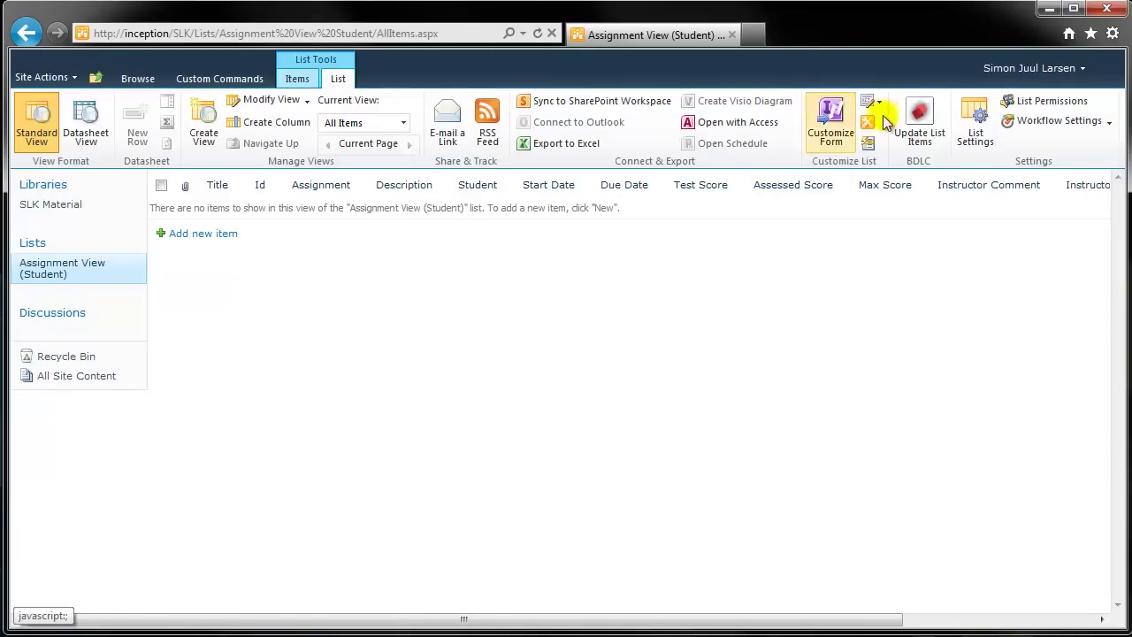
left_click(920, 119)
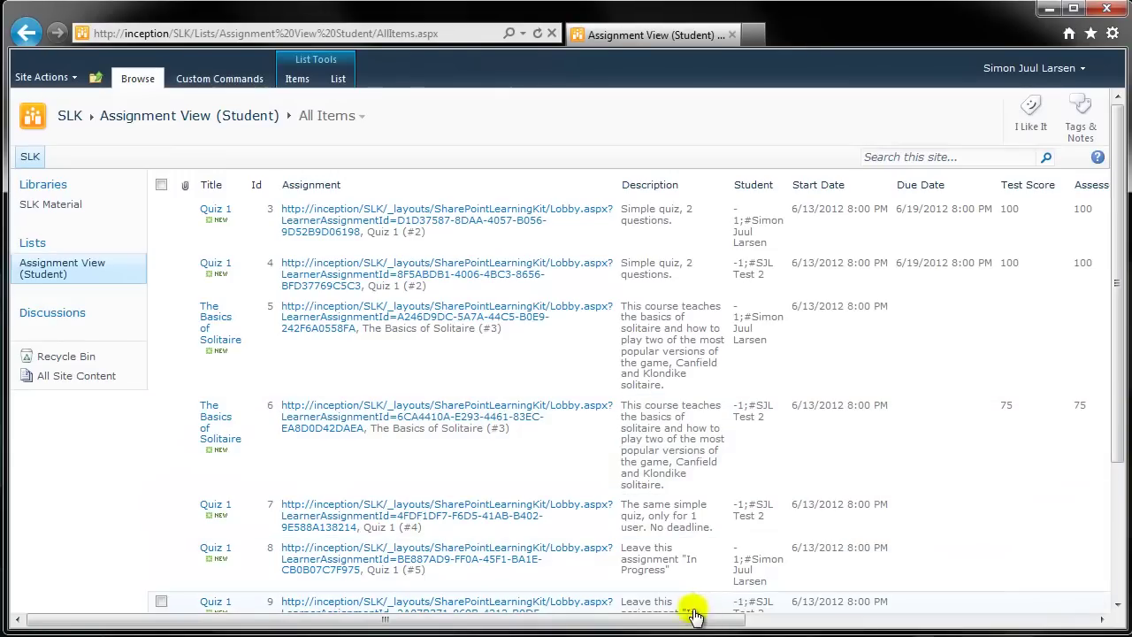
left_click_drag(678, 619, 530, 548)
Open the list settings of Assignment View (Student) and go to its column overview.
left_click(337, 77)
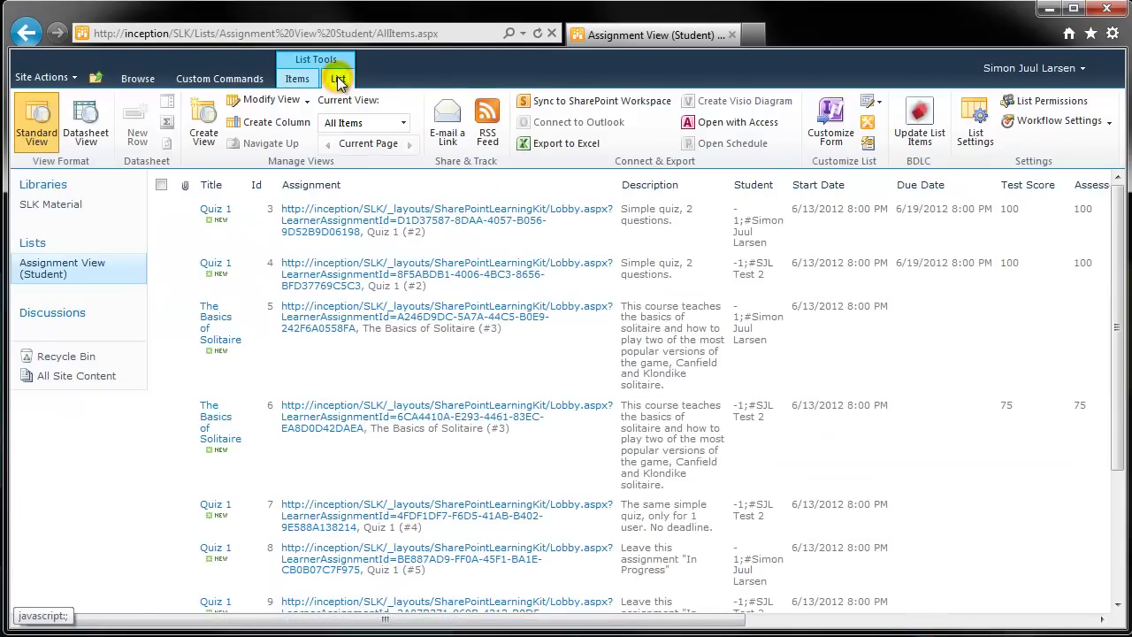
left_click(974, 124)
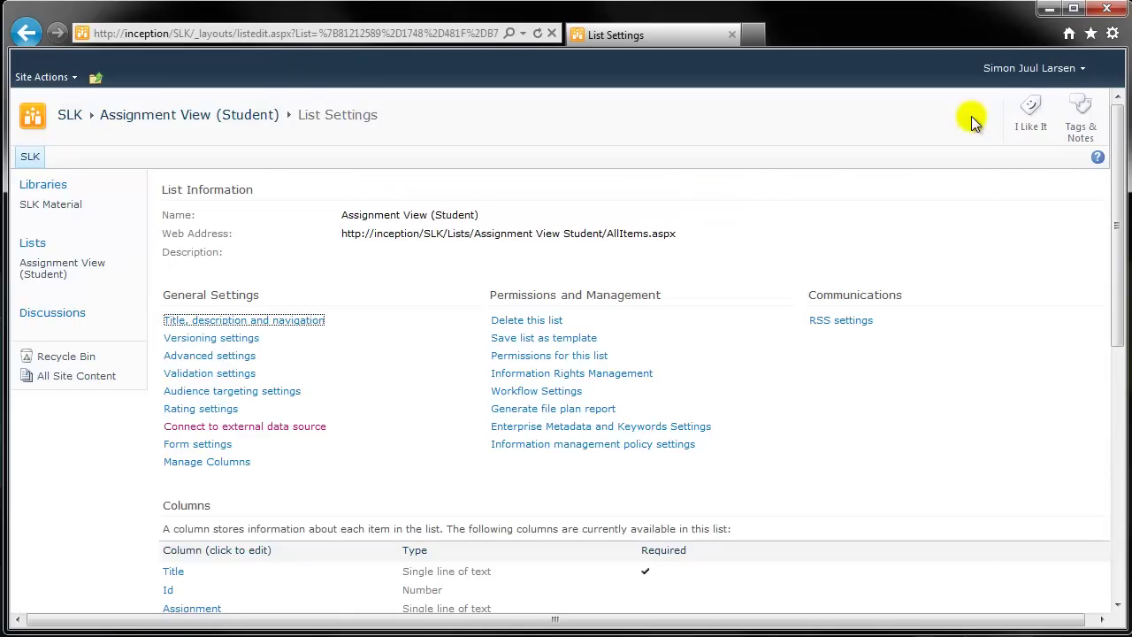
scroll(825, 328, "down", 3)
scroll(824, 327, "down", 1)
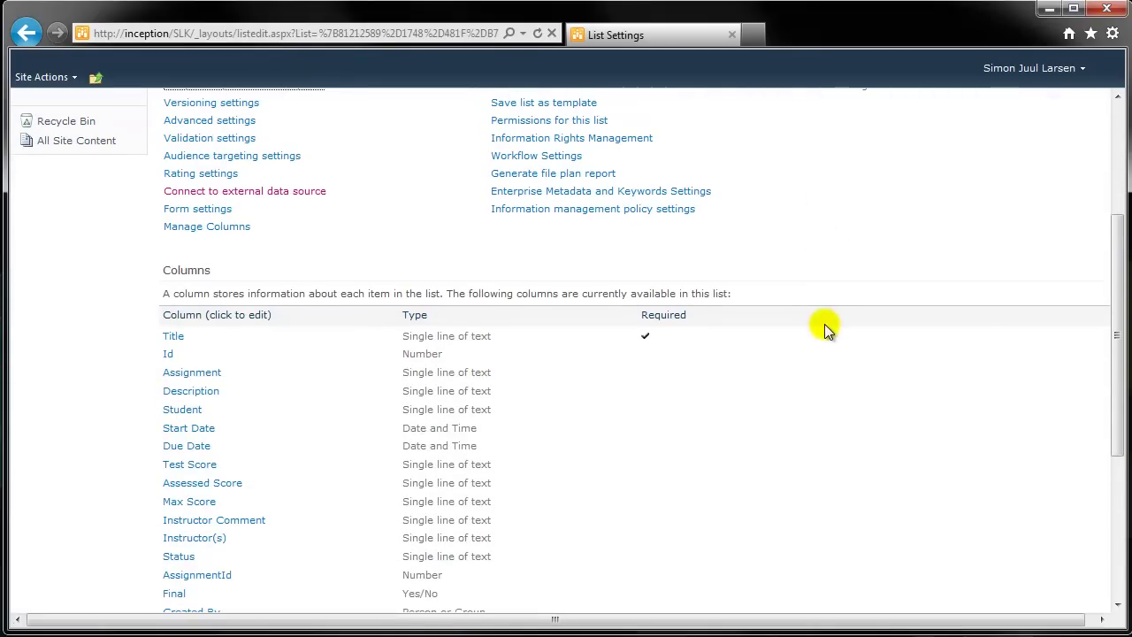
Copy the Assignment column's name and delete that single-line-of-text column from the list.
left_click(209, 373)
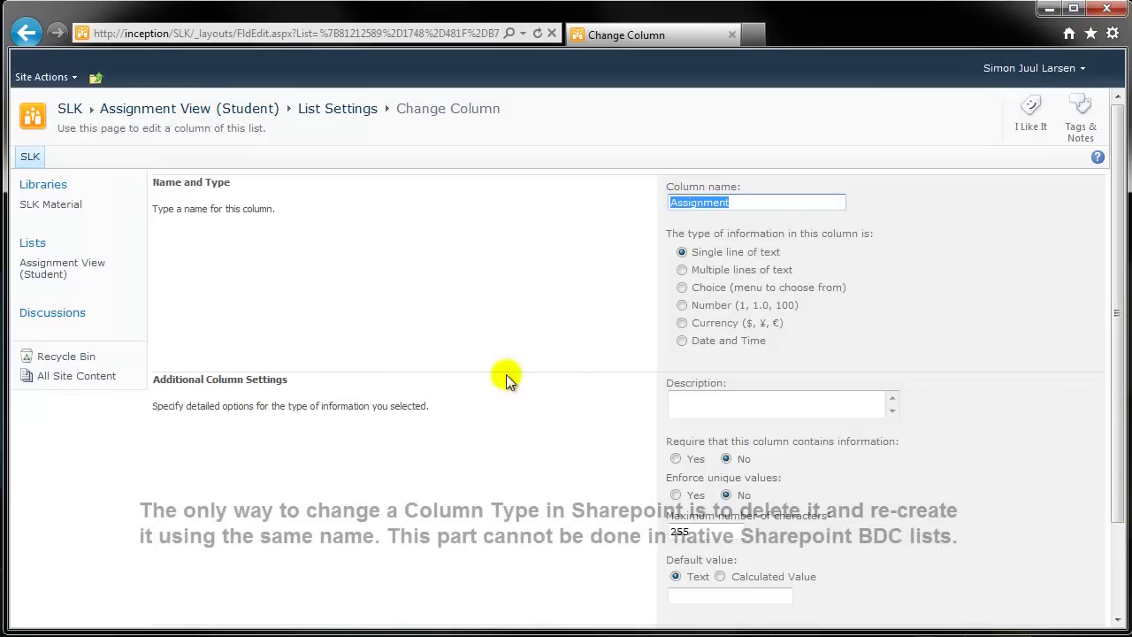
scroll(478, 381, "down", 2)
left_click(694, 560)
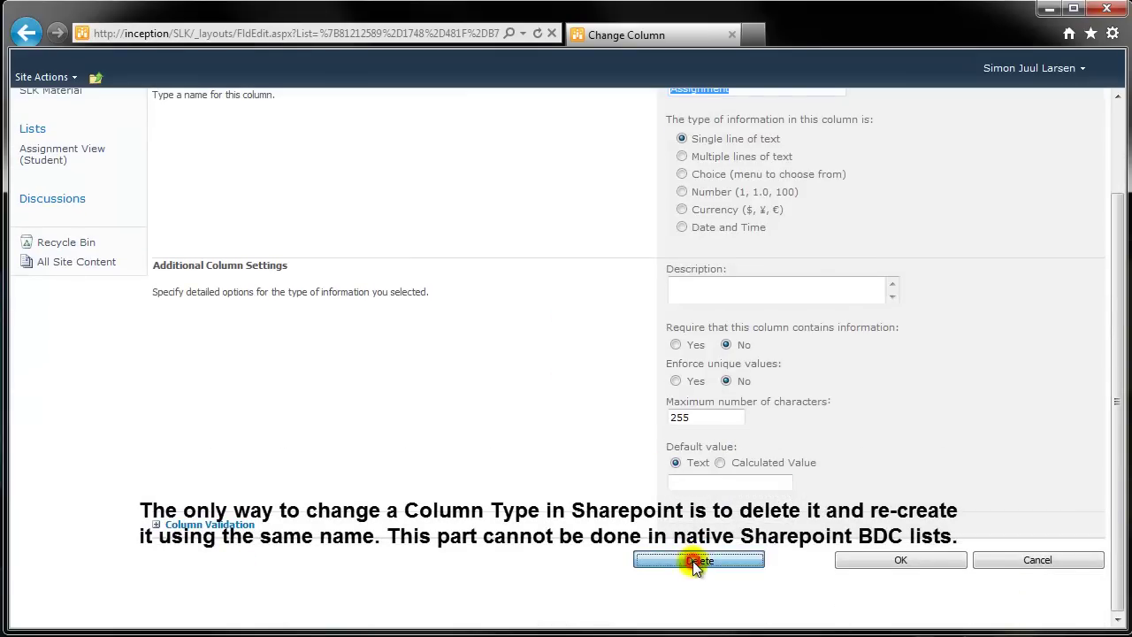
left_click(748, 386)
scroll(743, 381, "up", 2)
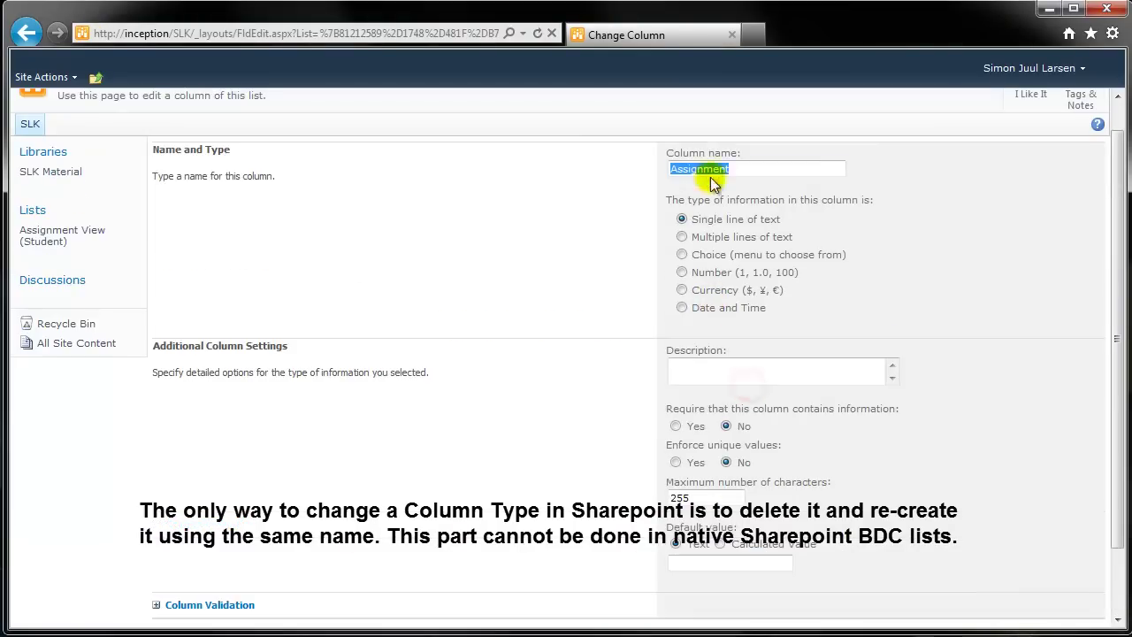
right_click(708, 176)
left_click(752, 234)
scroll(724, 530, "down", 1)
left_click(718, 566)
left_click(672, 387)
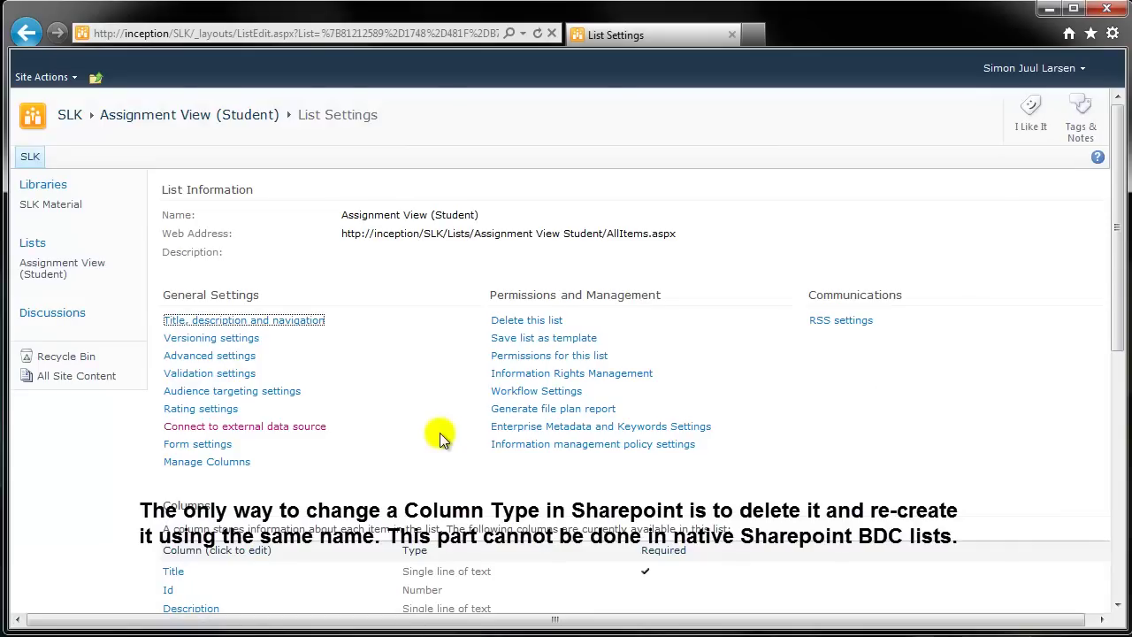
Create a new column named Assignment with the type Hyperlink or Picture, formatted as Hyperlink.
scroll(437, 433, "down", 5)
left_click(216, 481)
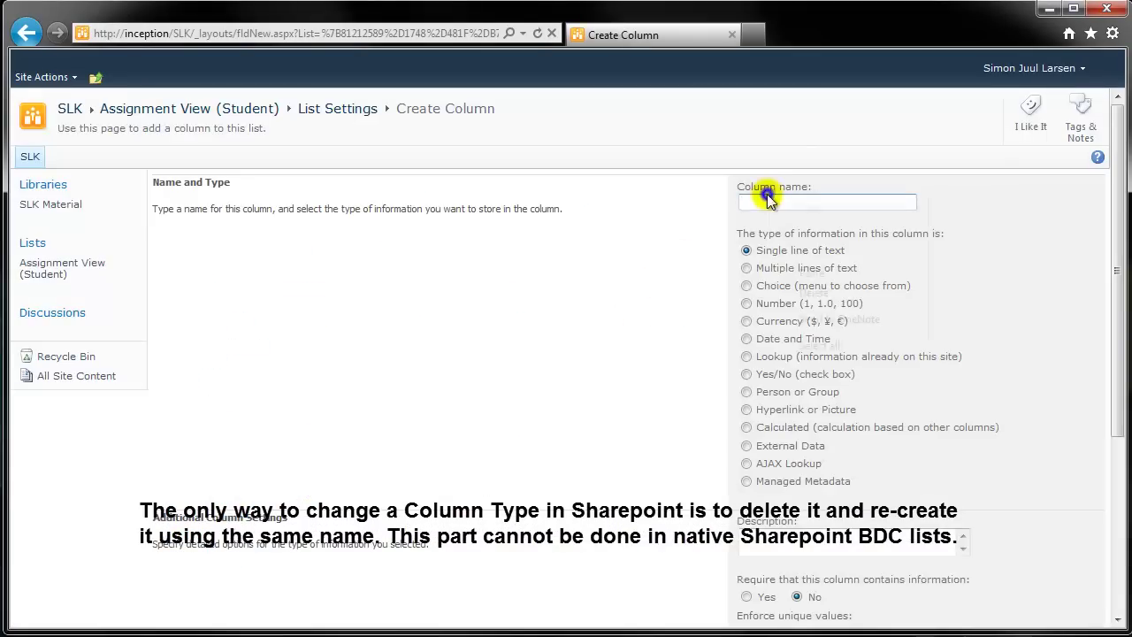
right_click(769, 198)
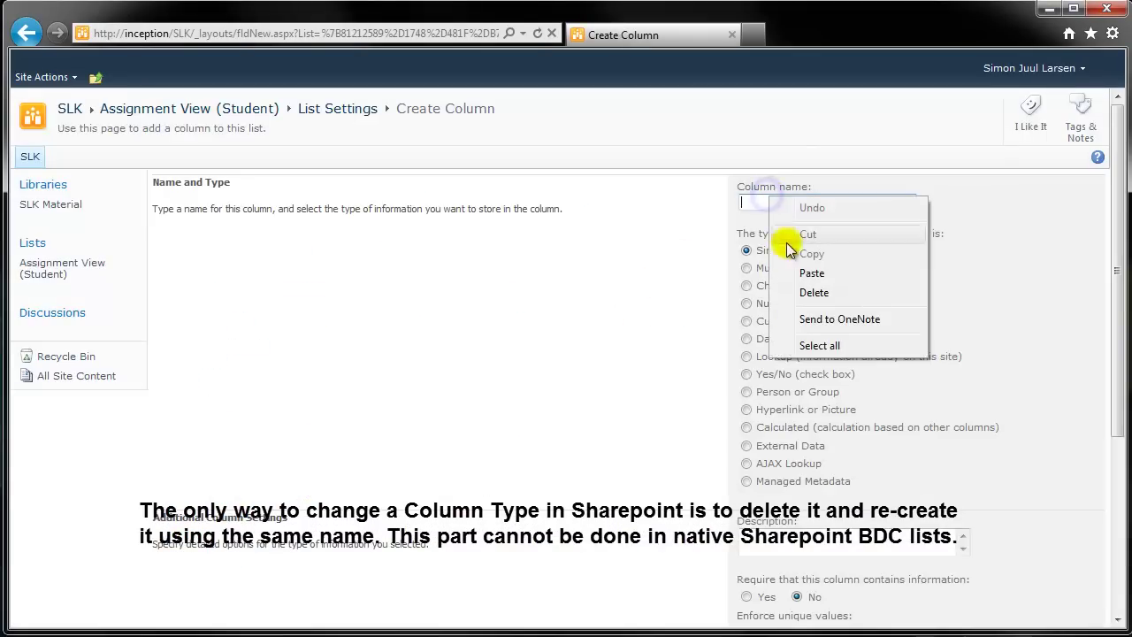
left_click(805, 273)
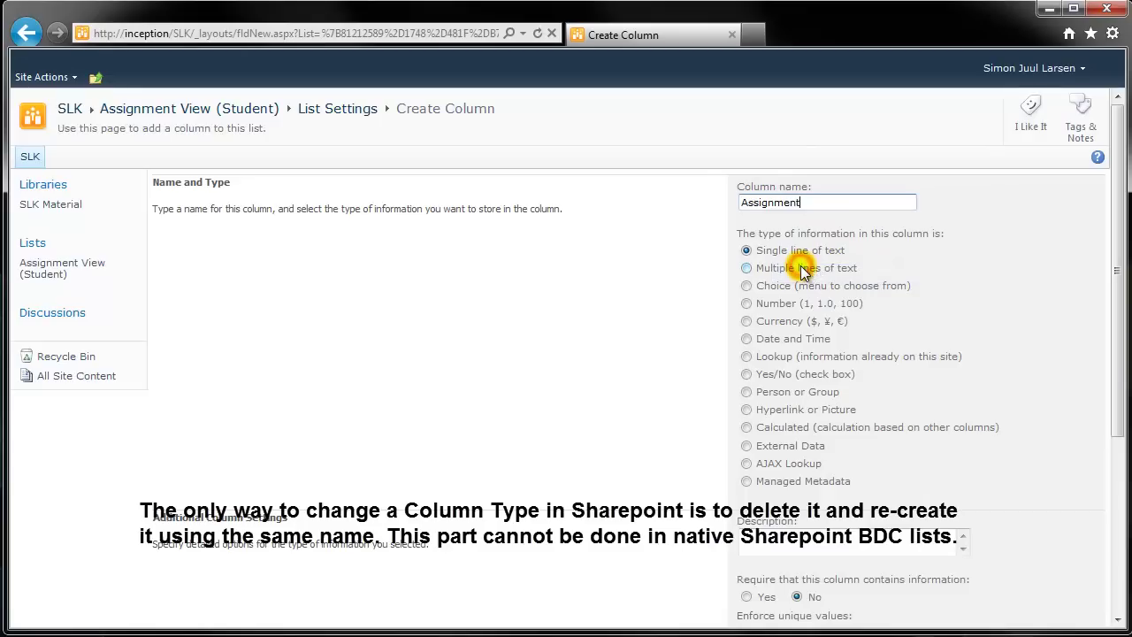
left_click(746, 410)
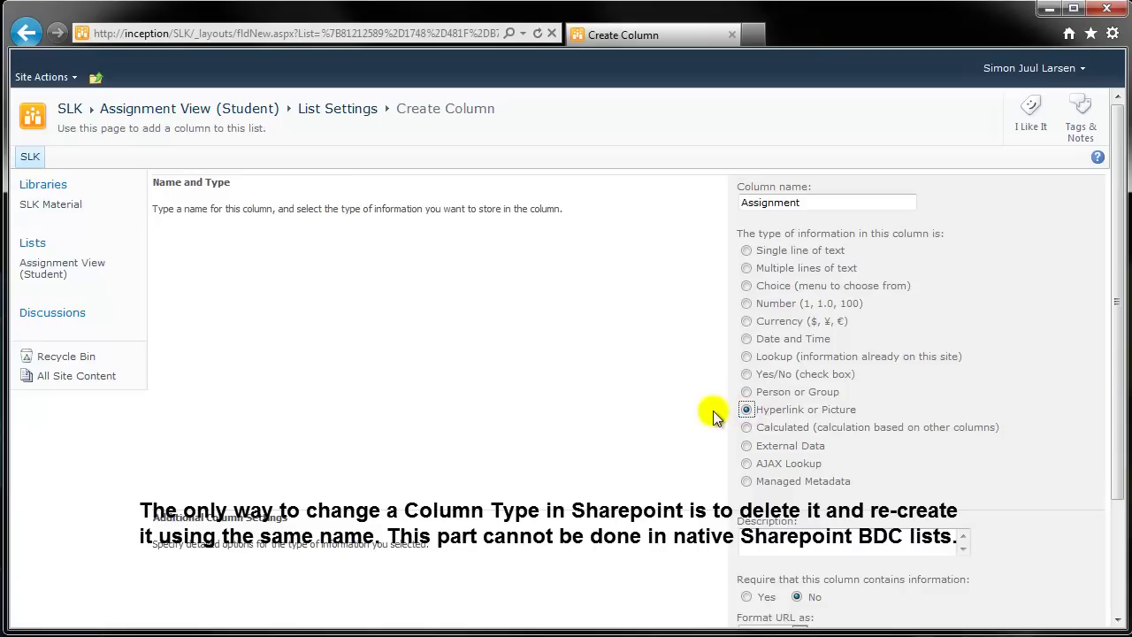
scroll(713, 415, "down", 3)
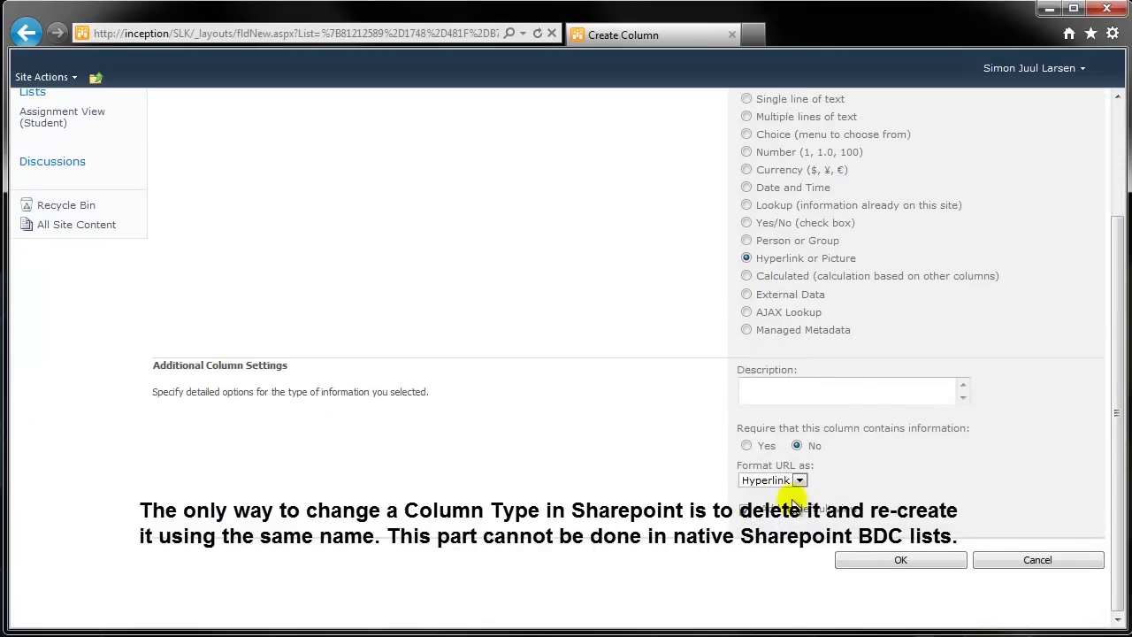
left_click(881, 561)
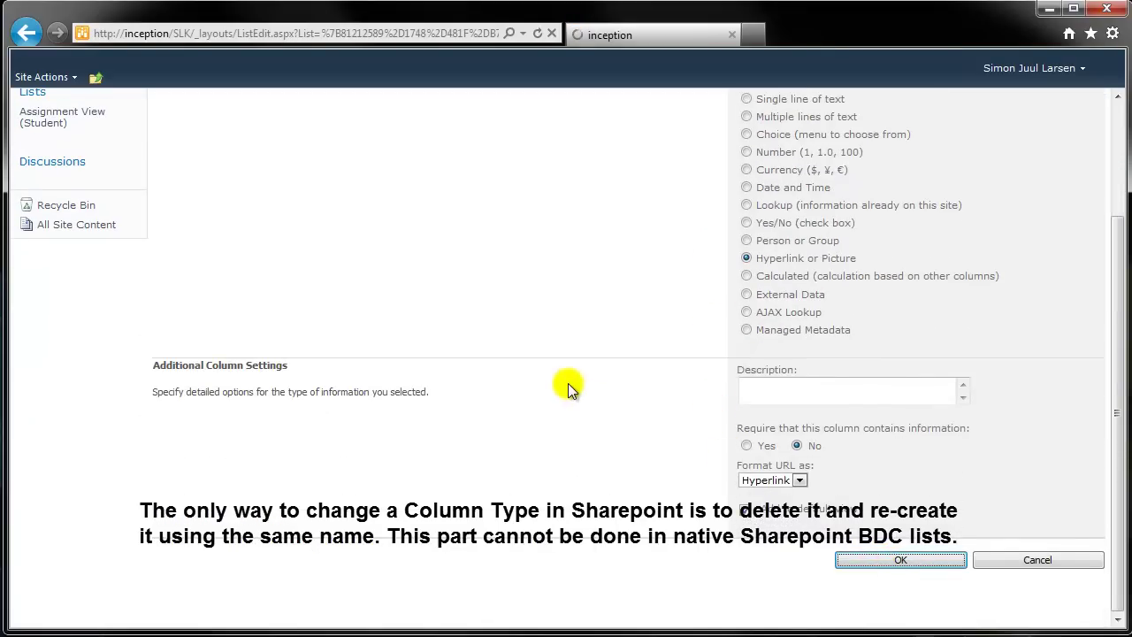
Copy the Student column's name and delete that single-line-of-text column from the list.
scroll(332, 421, "down", 3)
scroll(335, 422, "down", 3)
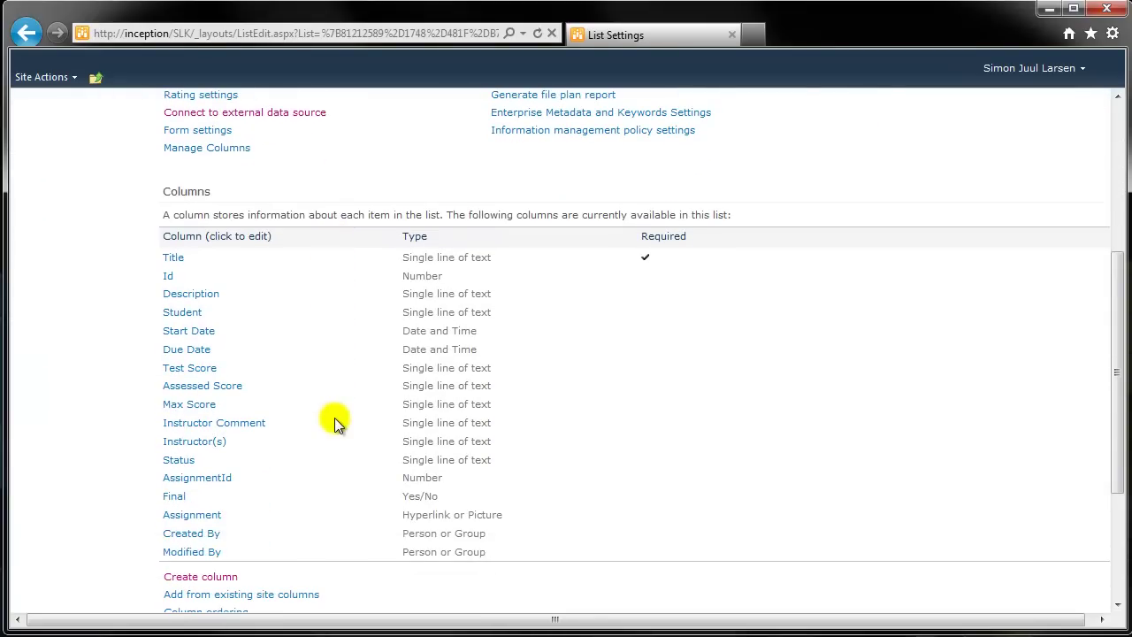
left_click(186, 313)
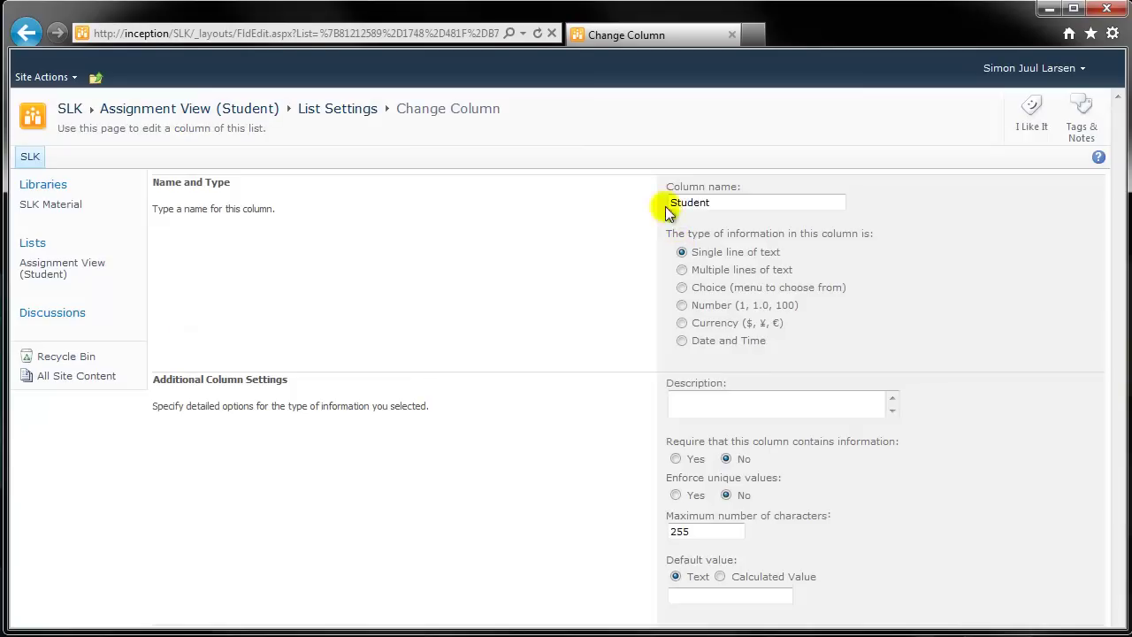
right_click(704, 204)
left_click(722, 256)
scroll(561, 274, "down", 2)
left_click(705, 558)
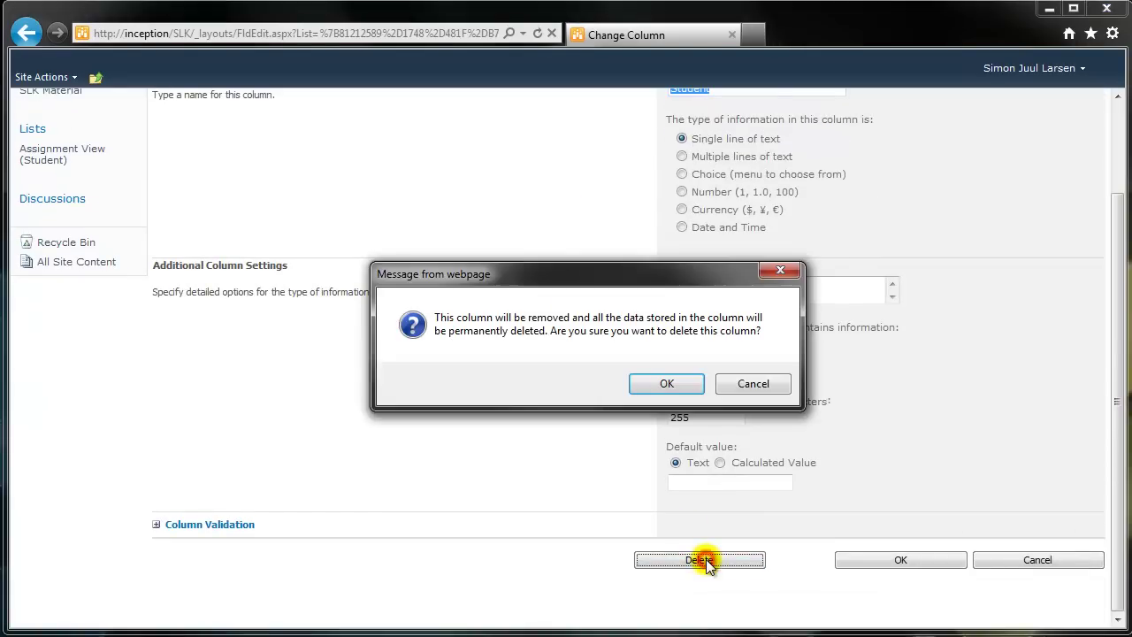
left_click(689, 389)
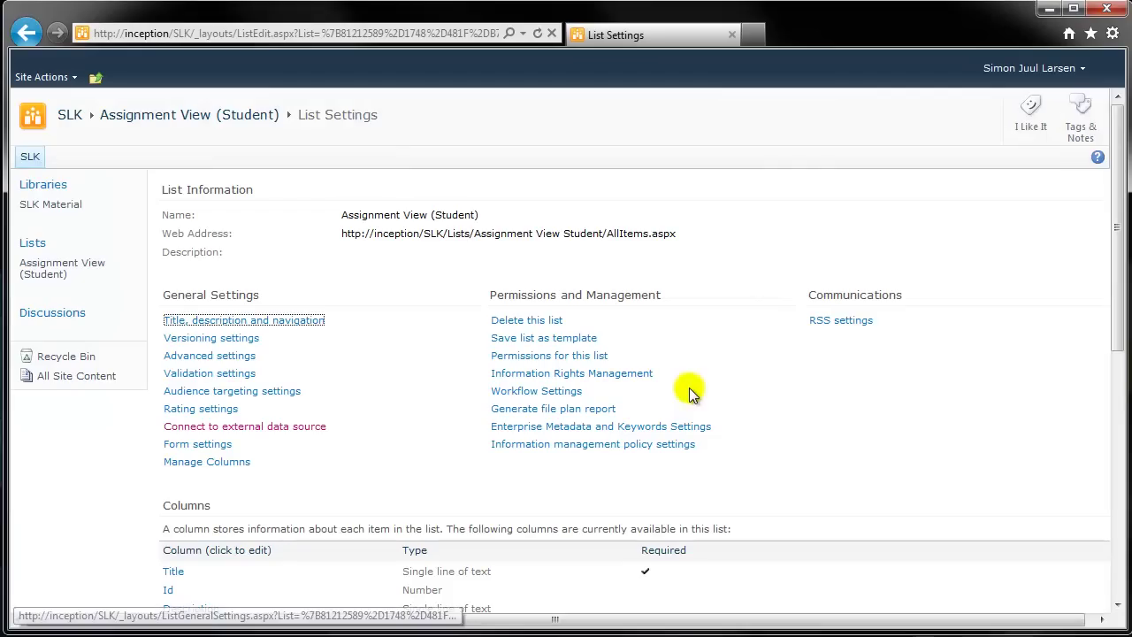
Create a new column named Student with the type Person or Group and Name as the shown field.
scroll(310, 426, "down", 5)
left_click(210, 484)
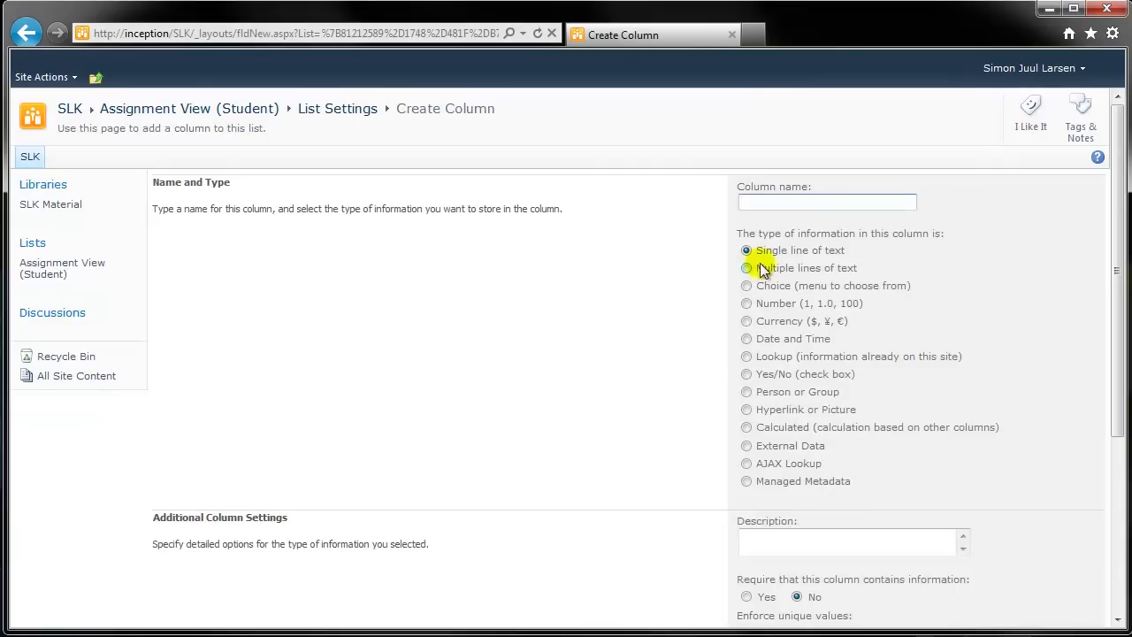
right_click(799, 196)
left_click(856, 270)
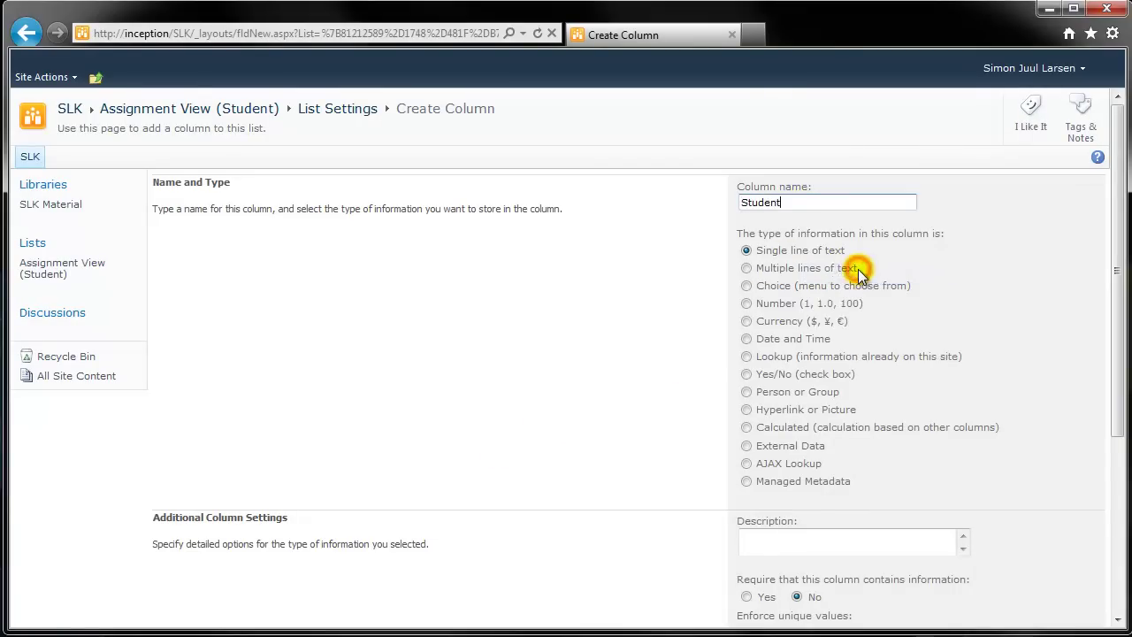
left_click(749, 392)
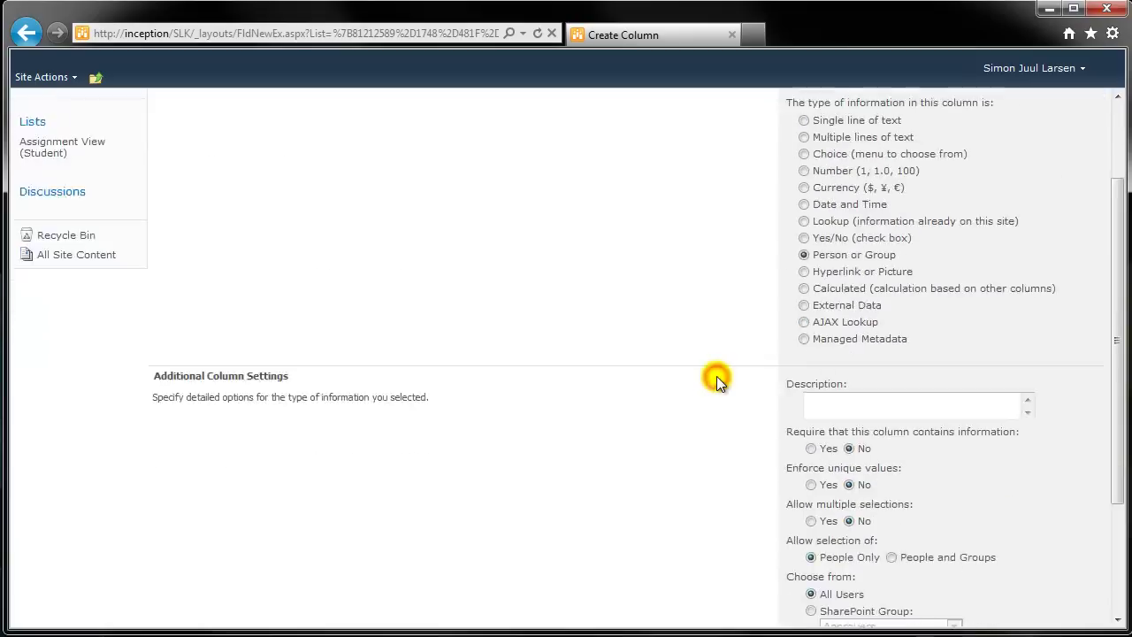
scroll(716, 379, "down", 3)
left_click(868, 484)
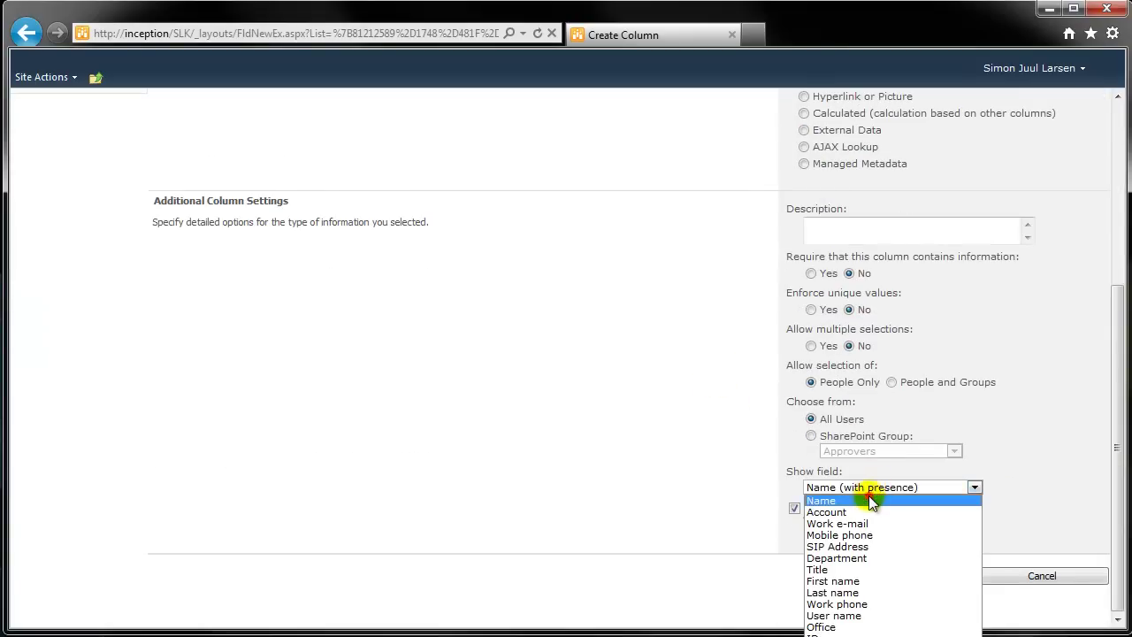
left_click(868, 499)
left_click(893, 575)
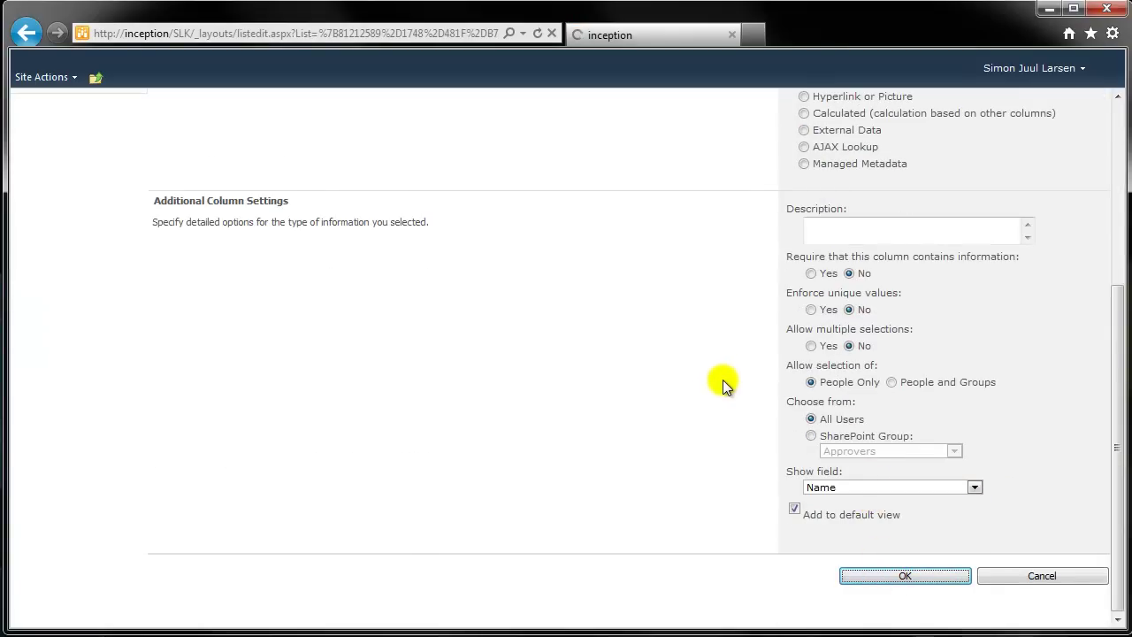
Change the Start Date column's date and time format to Date Only and save it.
scroll(387, 412, "down", 3)
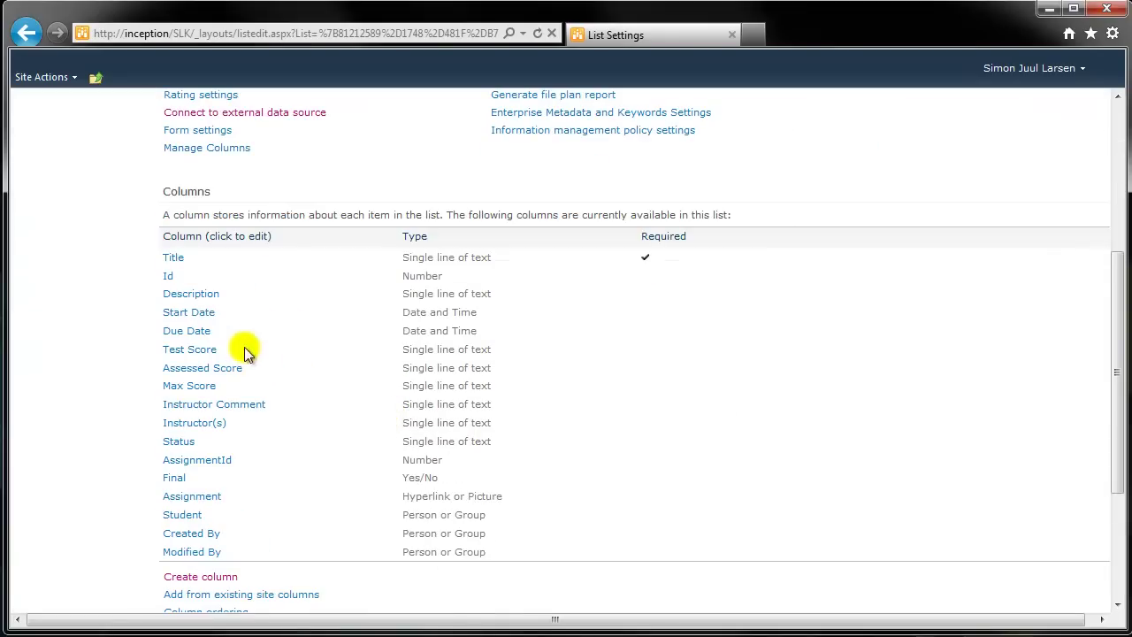
left_click(197, 316)
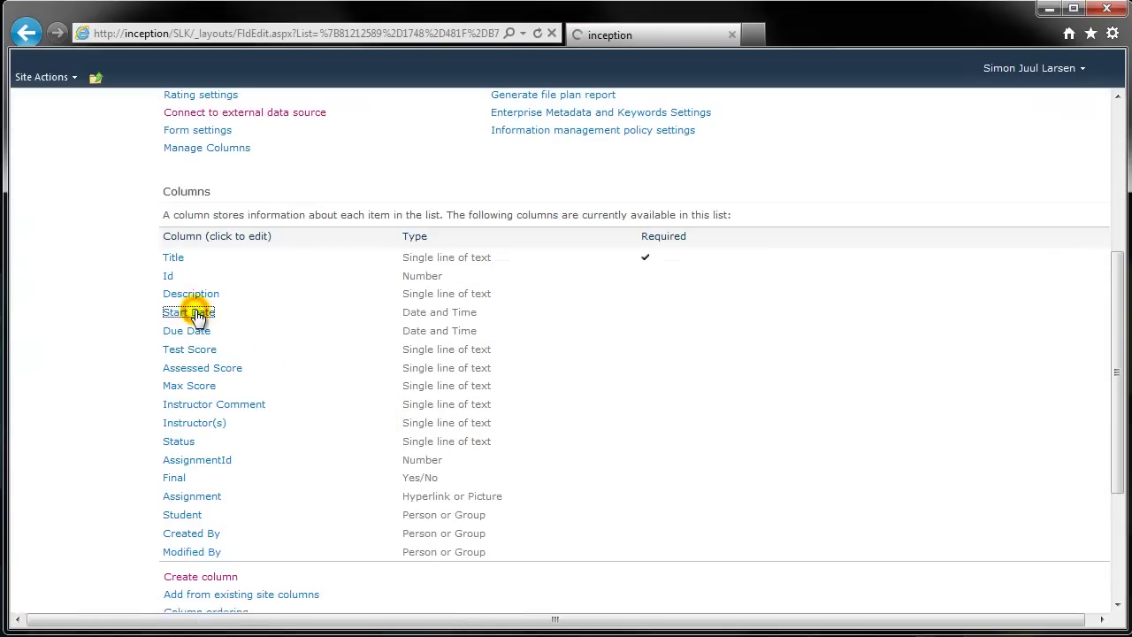
left_click(694, 496)
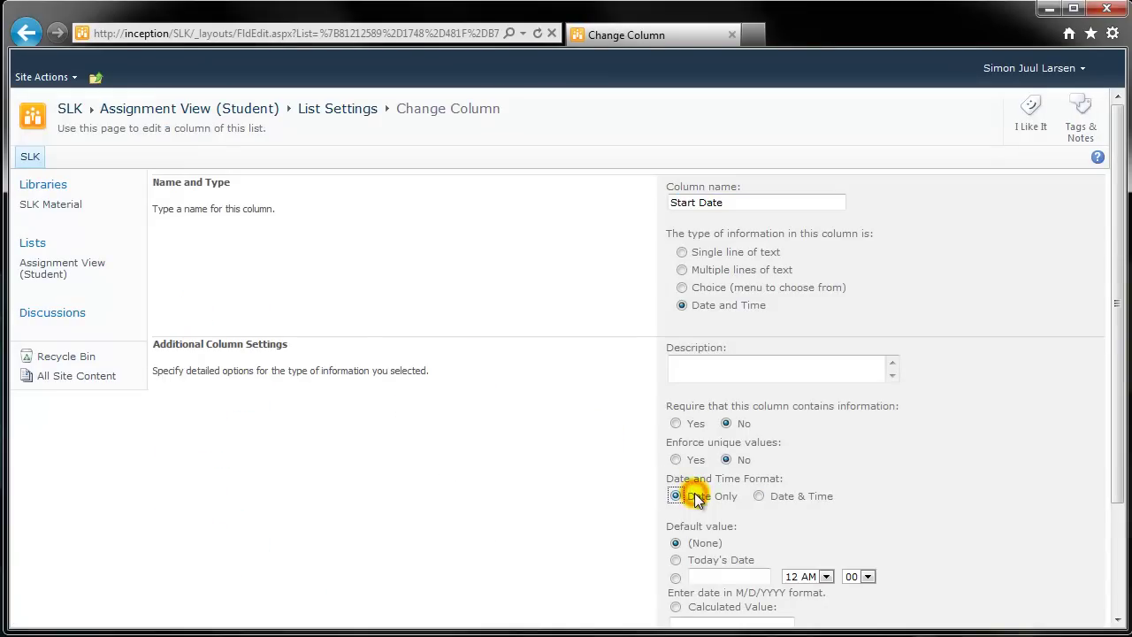
scroll(777, 528, "down", 2)
left_click(932, 555)
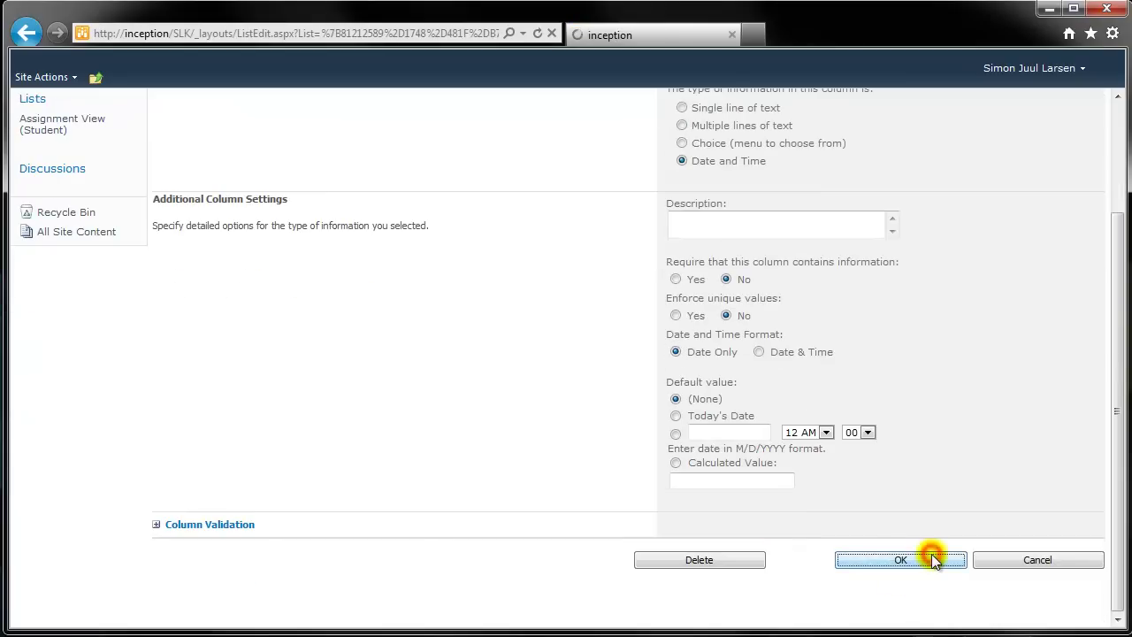
Change the Due Date column's date and time format to Date Only and save it.
scroll(495, 432, "down", 3)
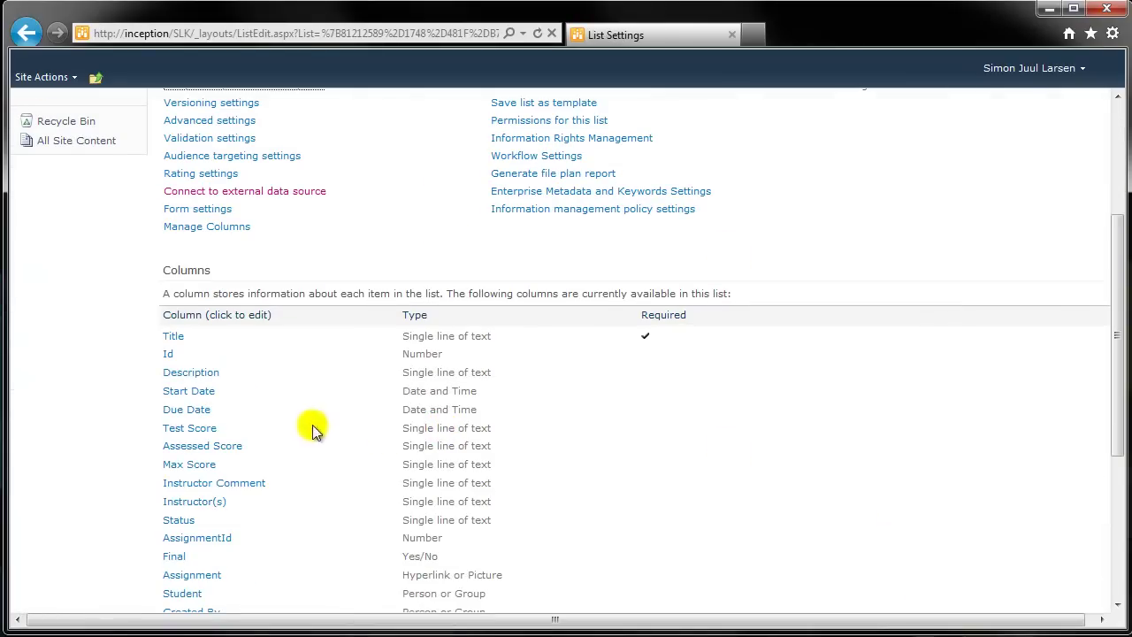
left_click(198, 409)
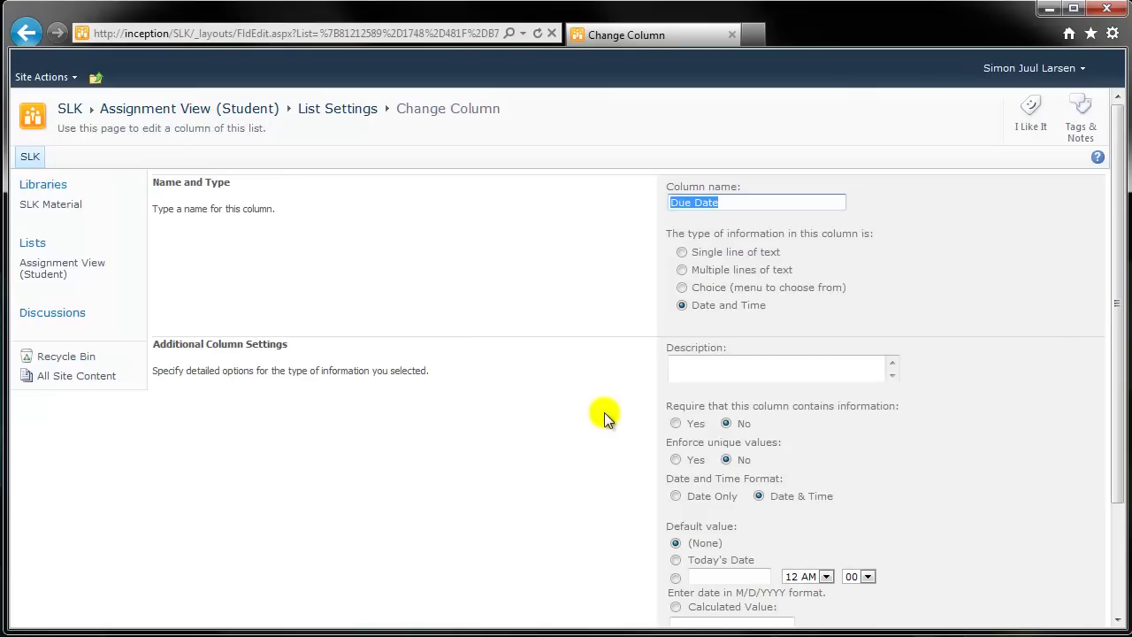
left_click(676, 496)
scroll(865, 502, "down", 3)
left_click(882, 557)
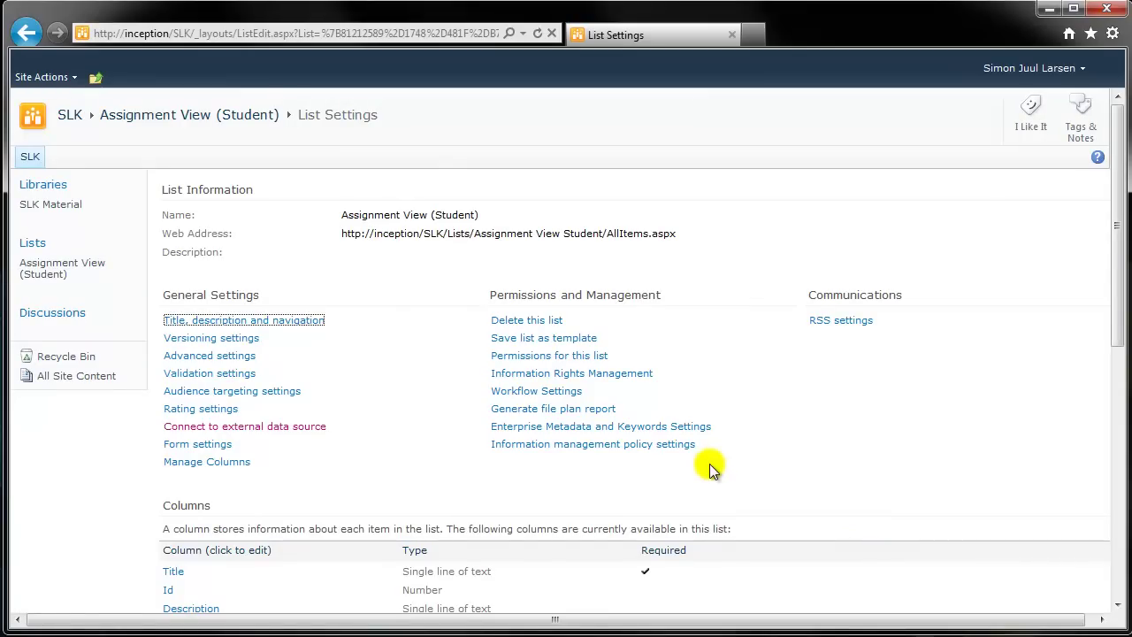
Review the column types, return to the Assignment View (Student) list and update its items from the external data source.
scroll(442, 285, "down", 3)
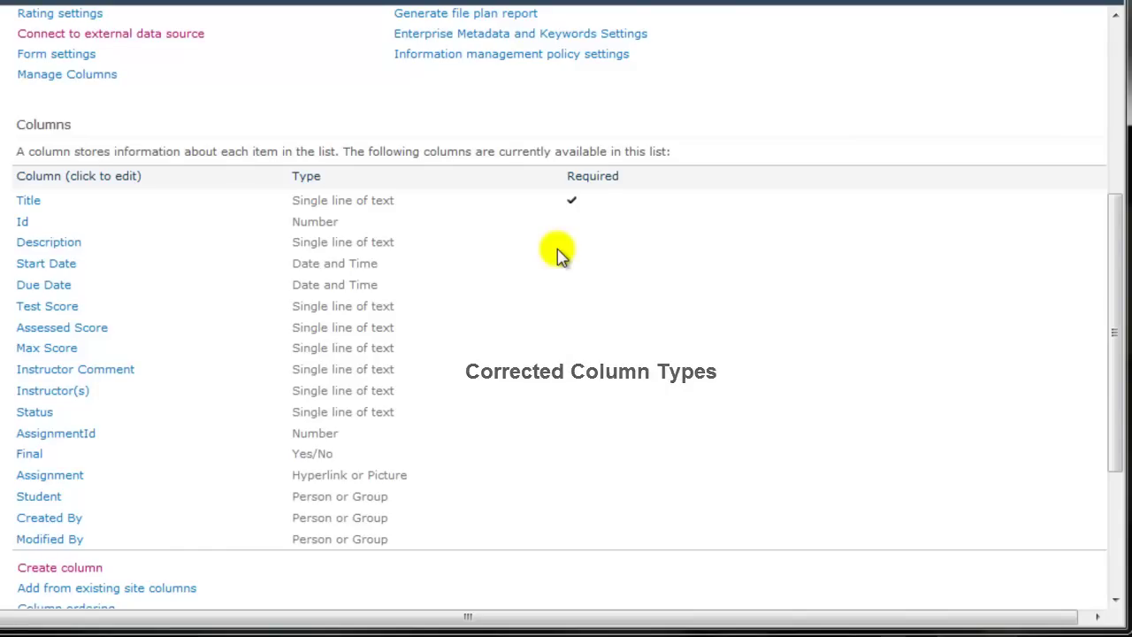
scroll(557, 252, "up", 4)
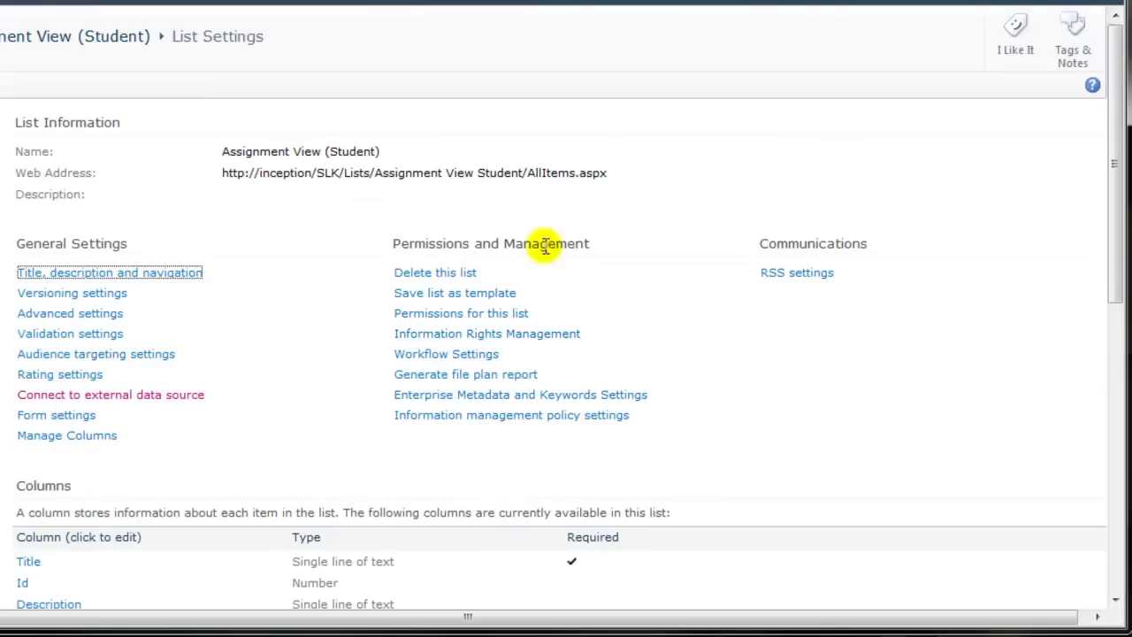
left_click(103, 44)
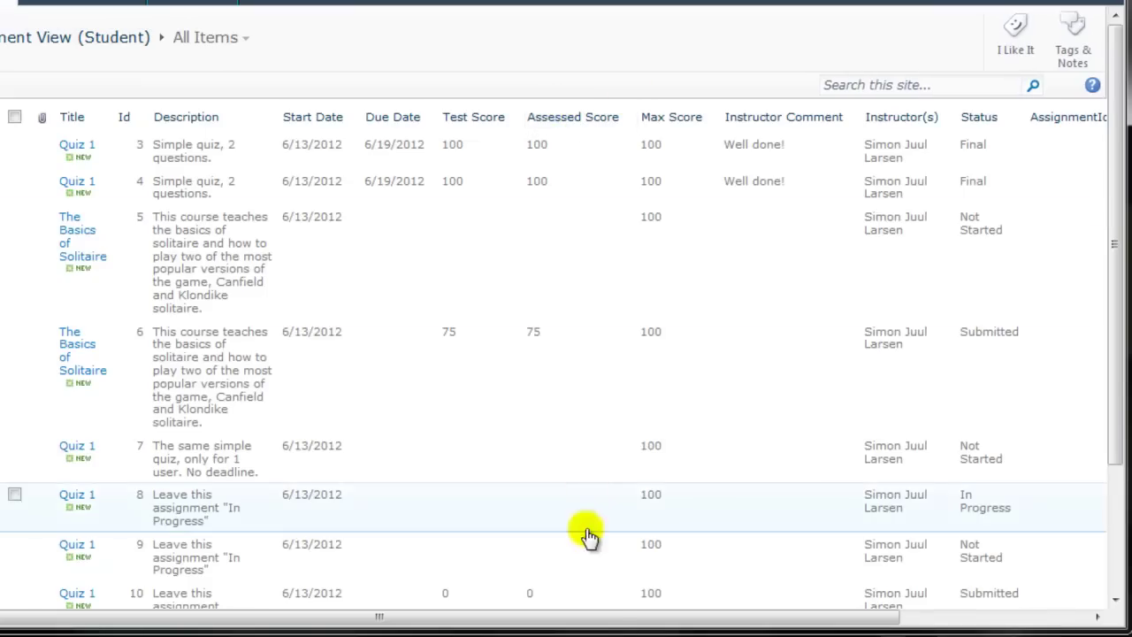
left_click_drag(607, 616, 944, 624)
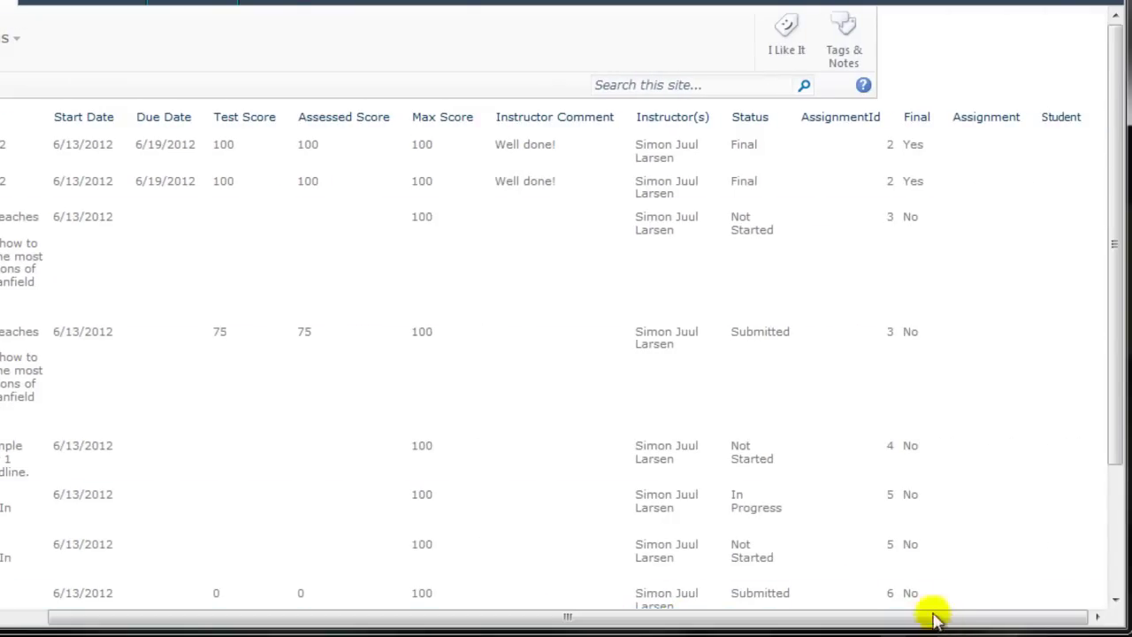
left_click(233, 7)
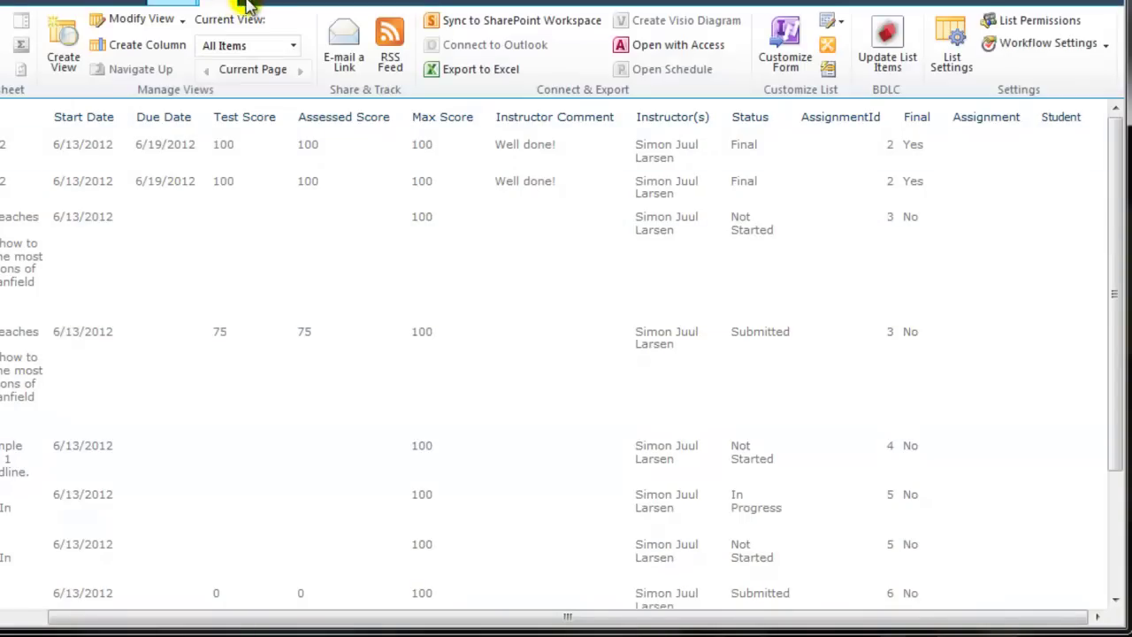
left_click(896, 36)
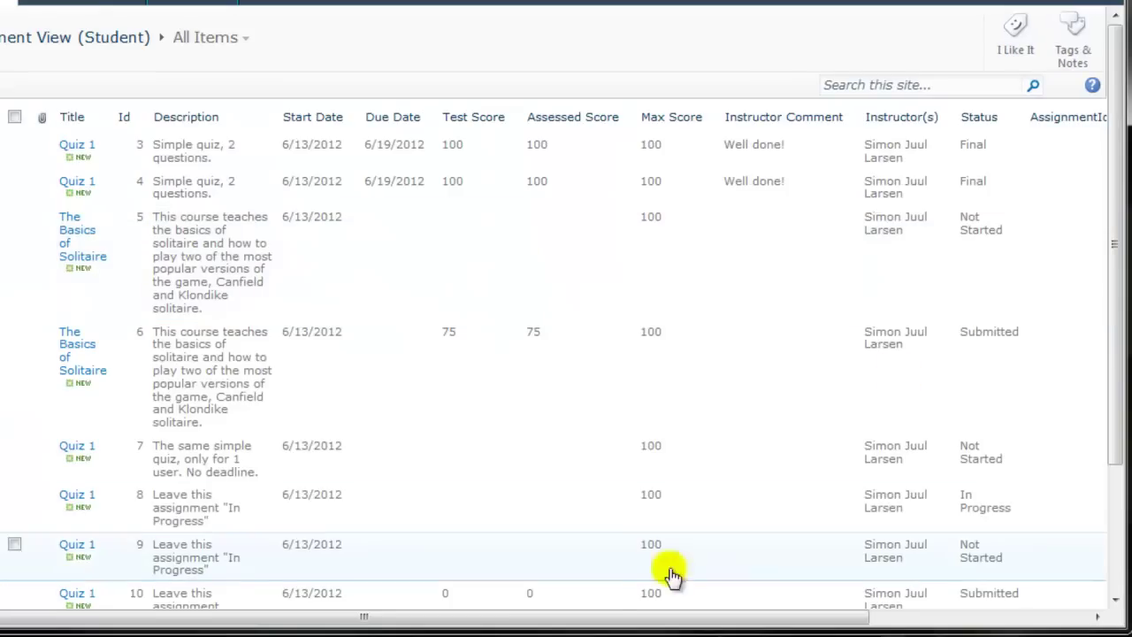
Open the list's All Items view for modification and rename it My Pending Assignments.
left_click(584, 619)
left_click_drag(583, 619, 897, 614)
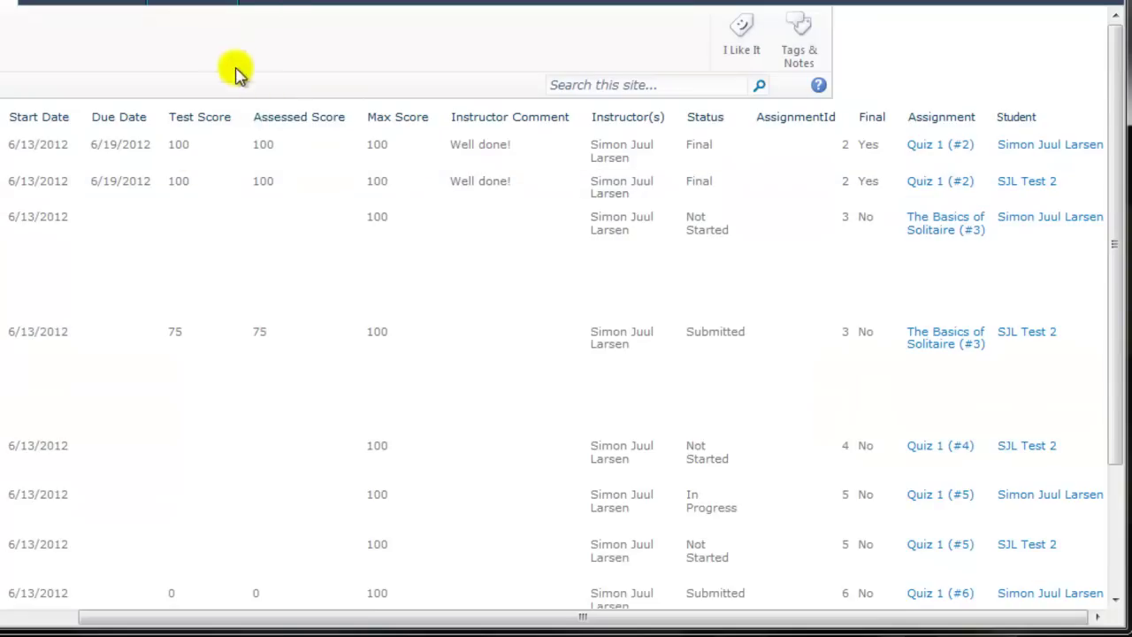
left_click(218, 10)
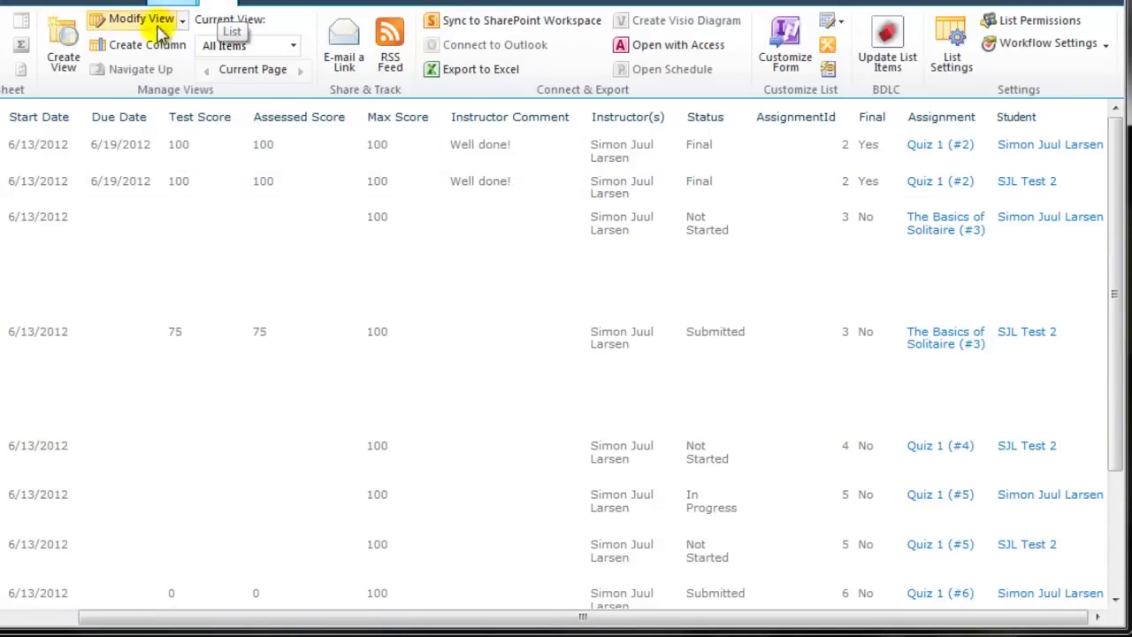
left_click(118, 29)
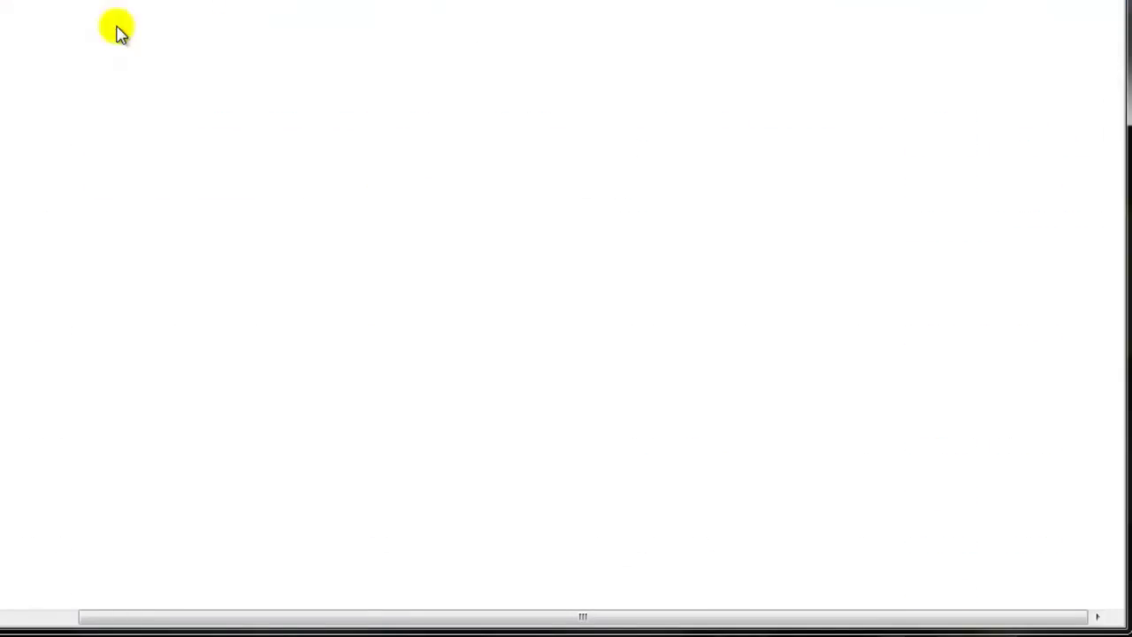
left_click_drag(683, 180, 570, 178)
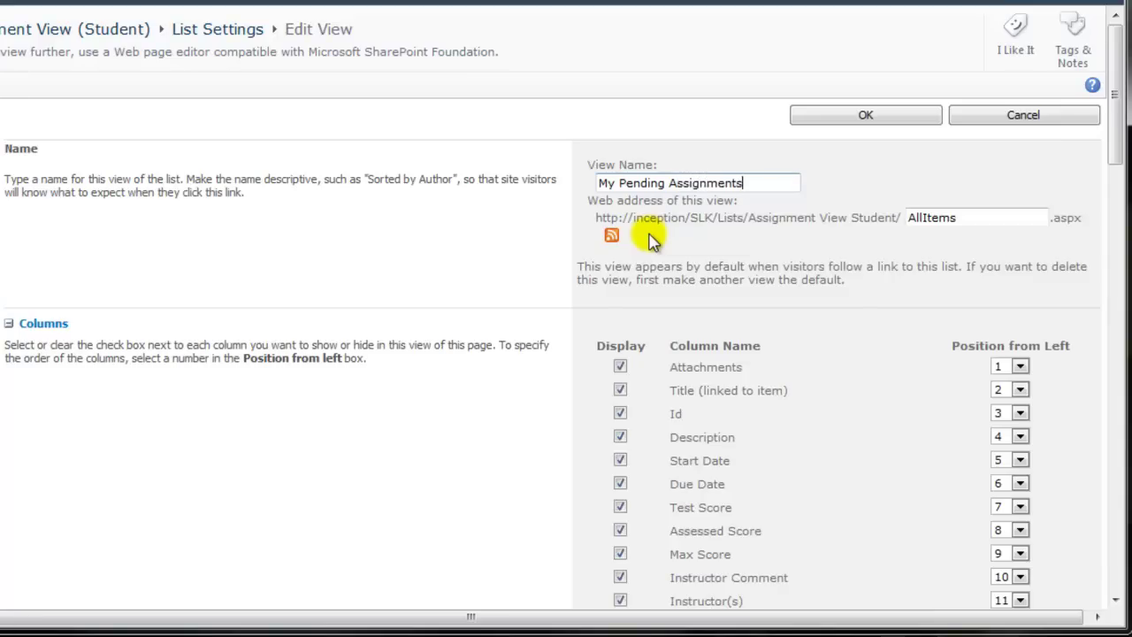
Copy the view name My Pending Assignments and use it to replace AllItems in the view's web address.
key("ctrl+a")
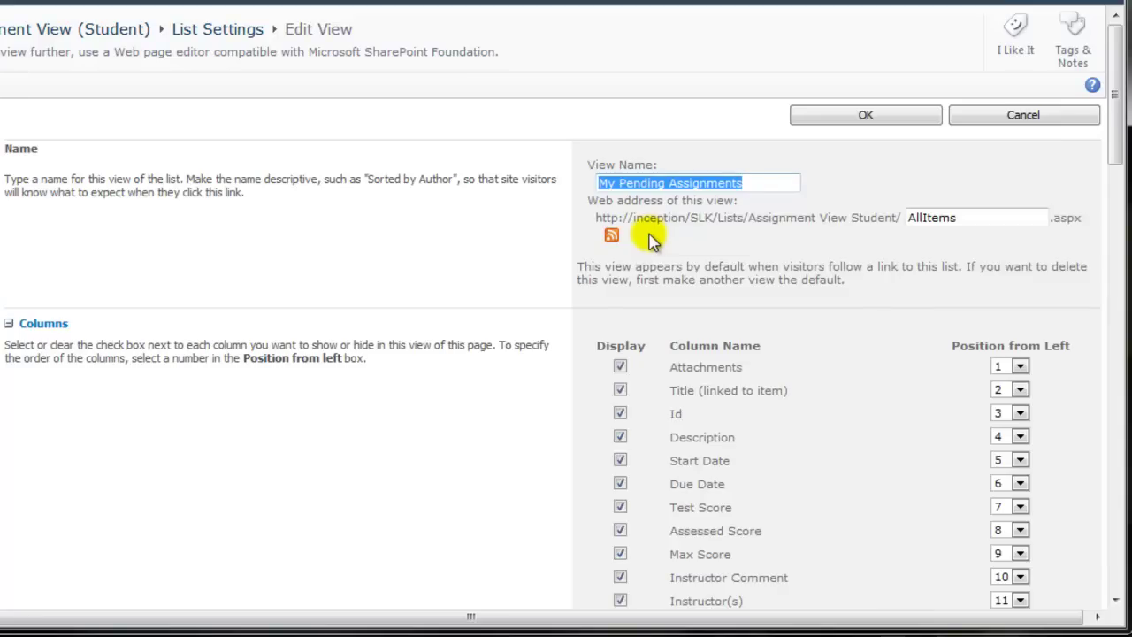
right_click(681, 185)
left_click(743, 257)
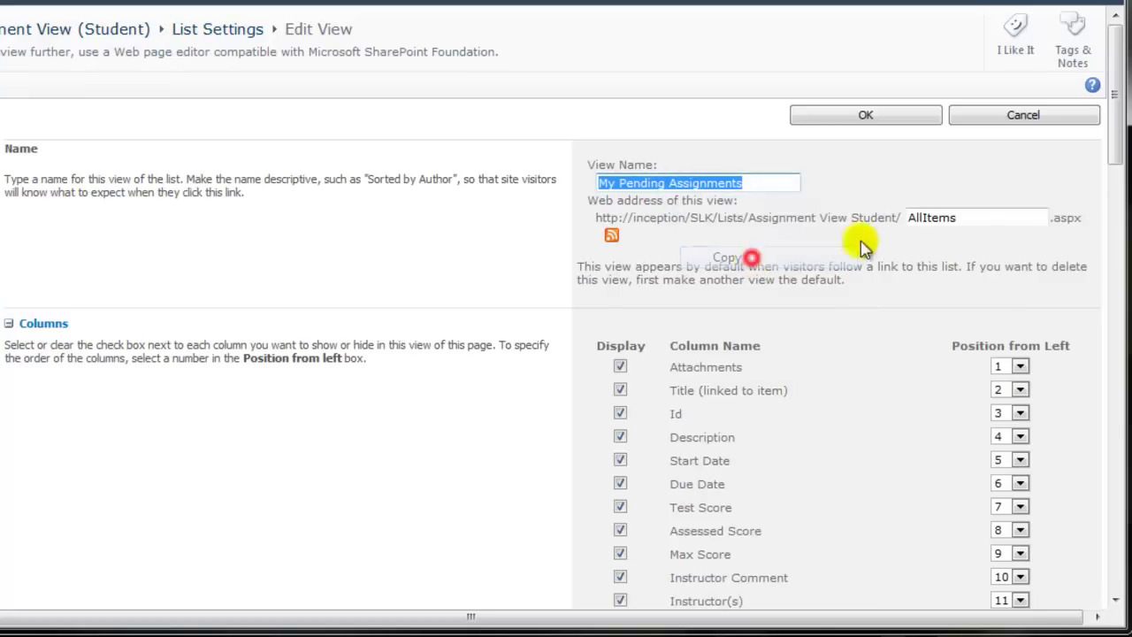
left_click_drag(976, 221, 907, 220)
right_click(940, 221)
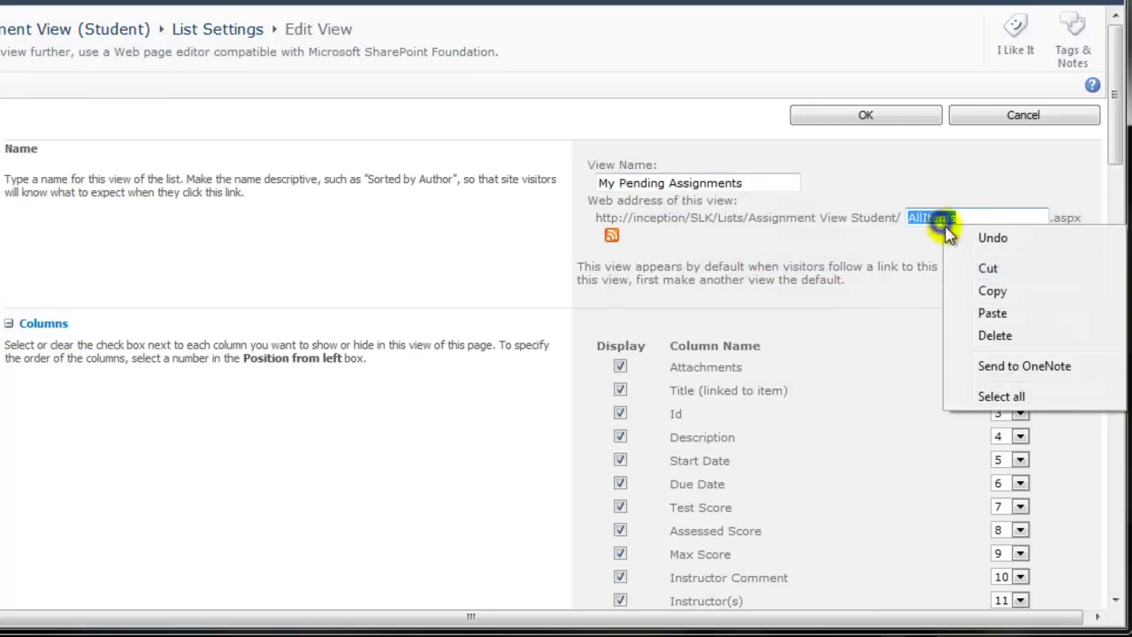
left_click(984, 313)
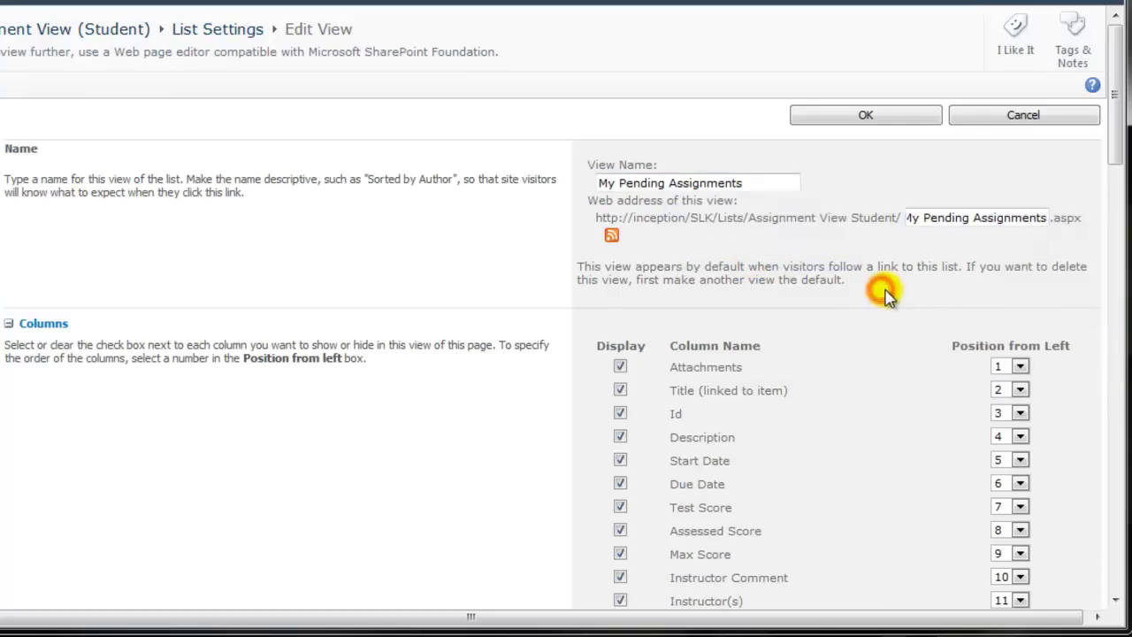
Hide the Attachments, Title, Id, Test Score, Assessed Score, Instructor Comment, Status, AssignmentId, Final and Student columns in the view.
scroll(884, 291, "down", 3)
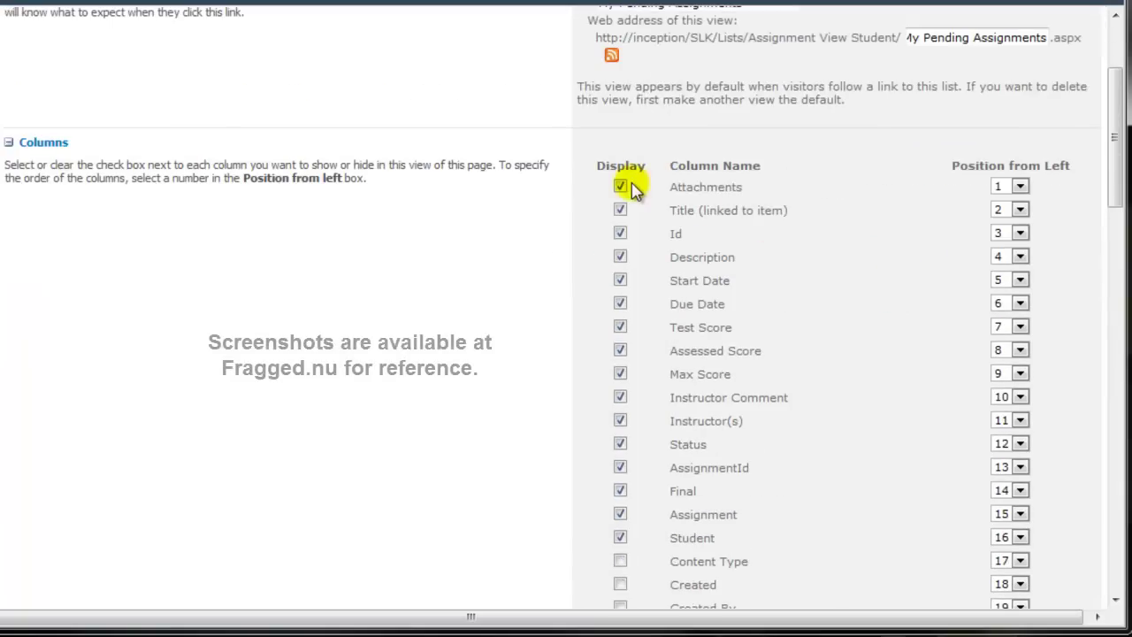
left_click(620, 186)
left_click(620, 210)
left_click(620, 234)
left_click(620, 327)
left_click(620, 351)
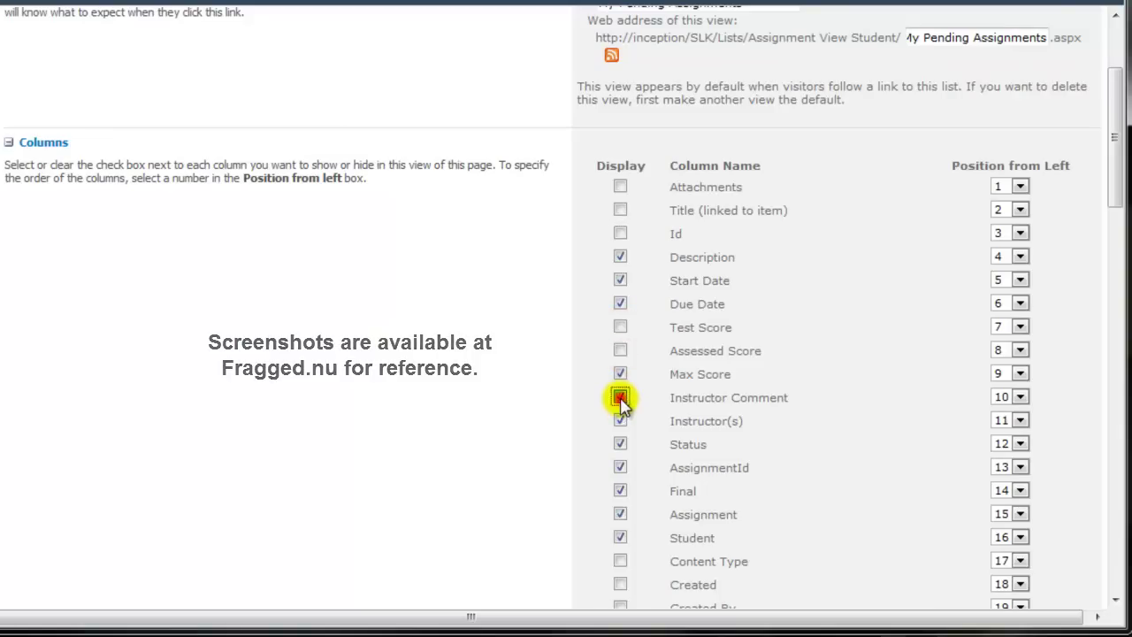
left_click(620, 397)
left_click(620, 444)
left_click(620, 467)
left_click(620, 491)
left_click(620, 538)
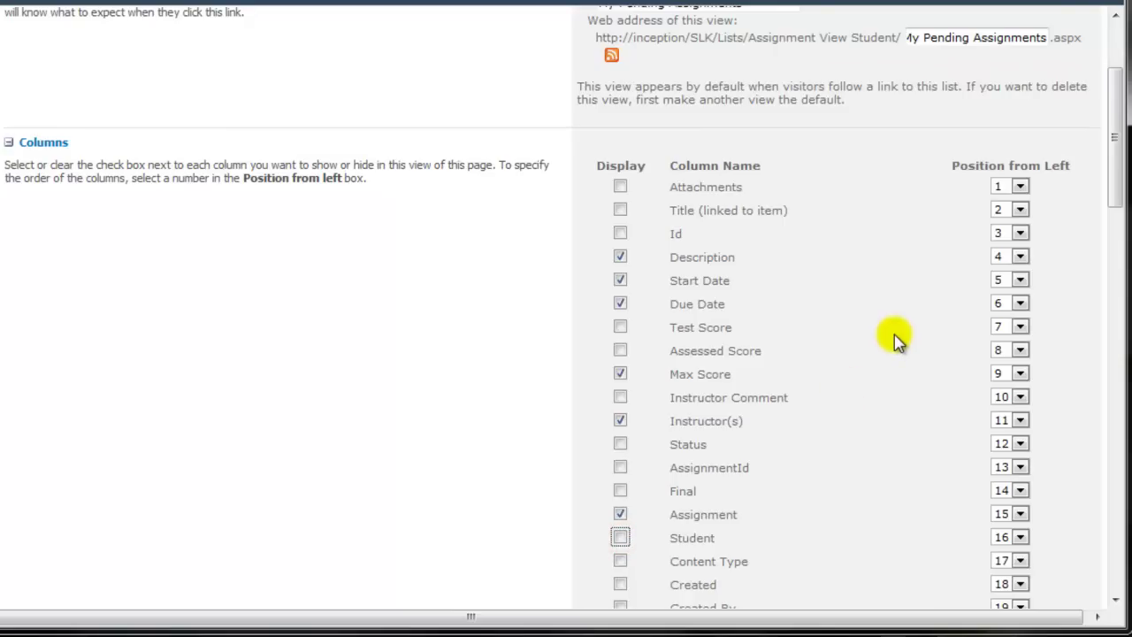
Set the column positions to Assignment 1, Description 2, Start Date 3, Due Date 4, Max Score 5 and Instructor(s) 6.
left_click(1019, 514)
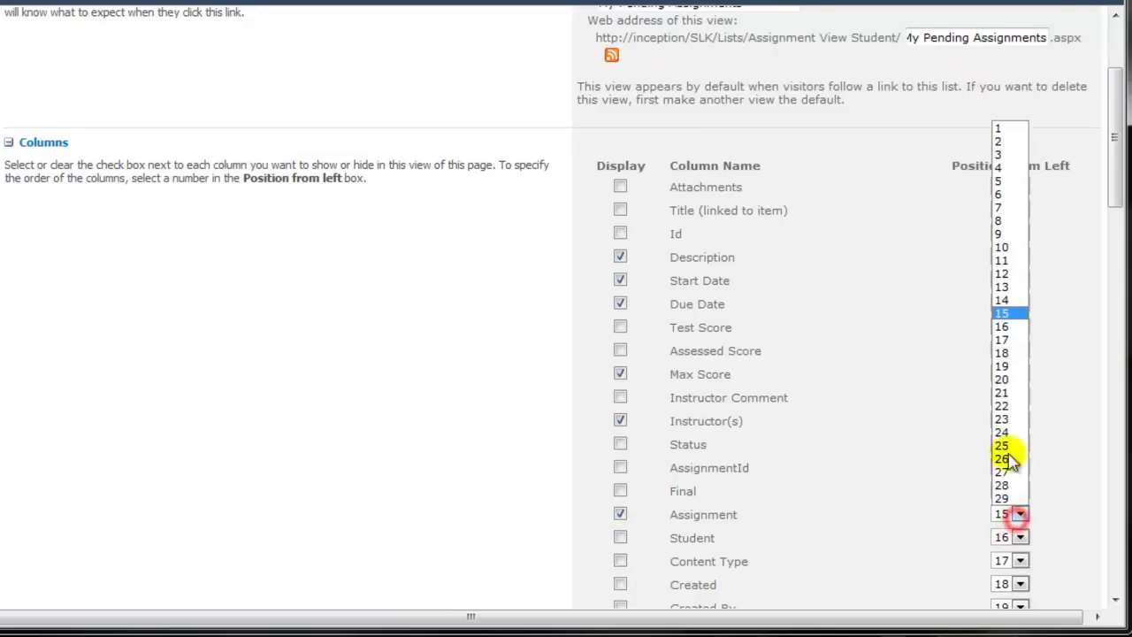
left_click(1011, 130)
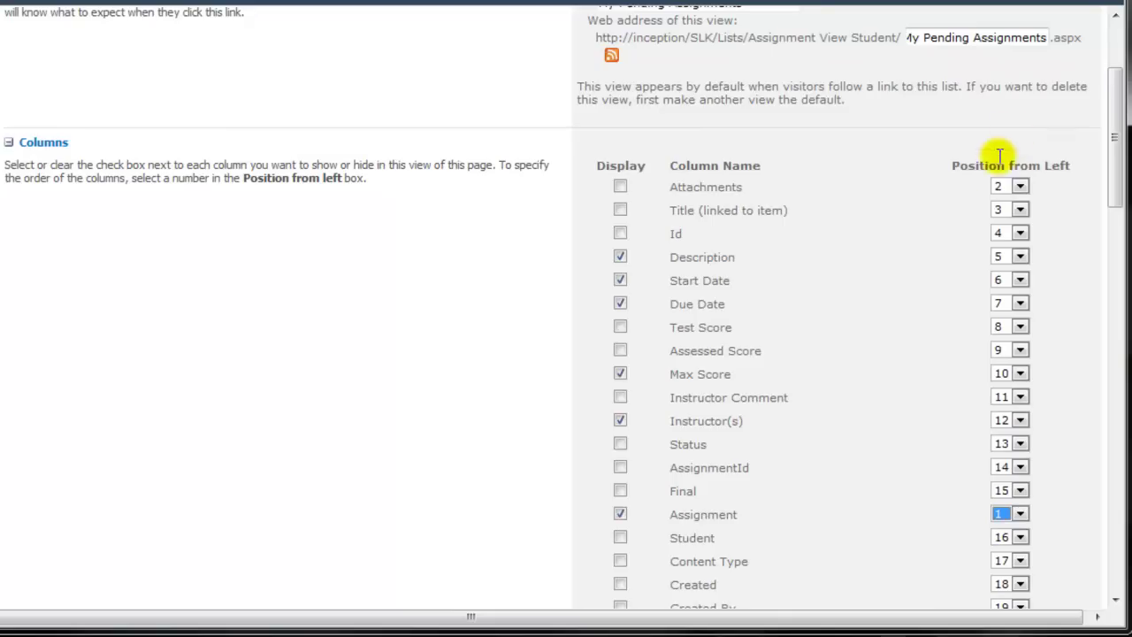
left_click(1008, 257)
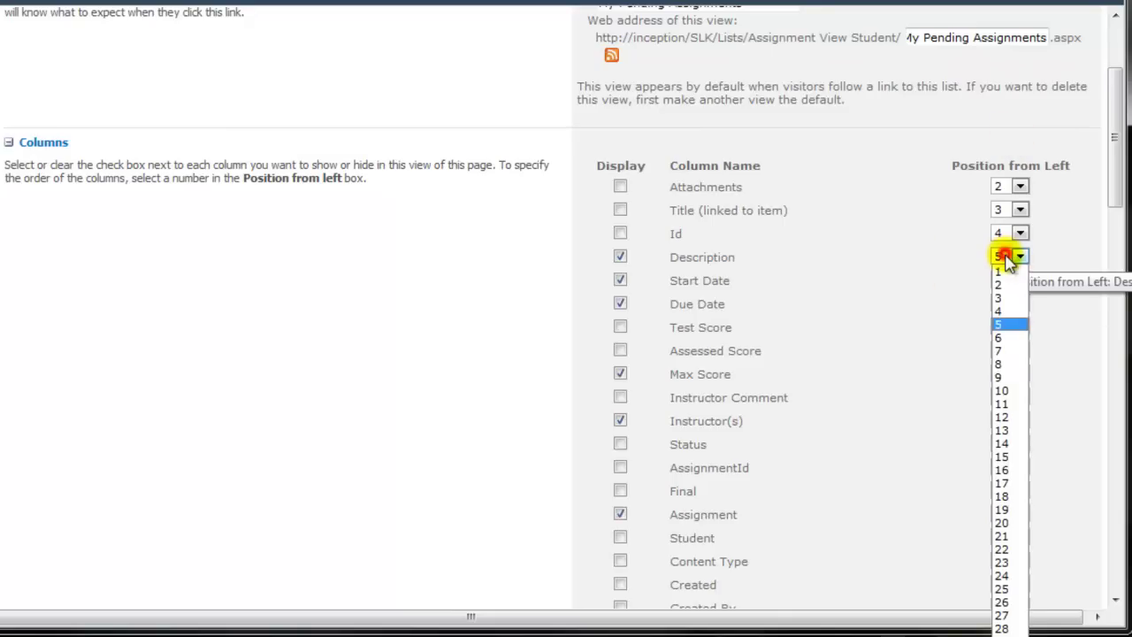
left_click(999, 284)
left_click(1005, 281)
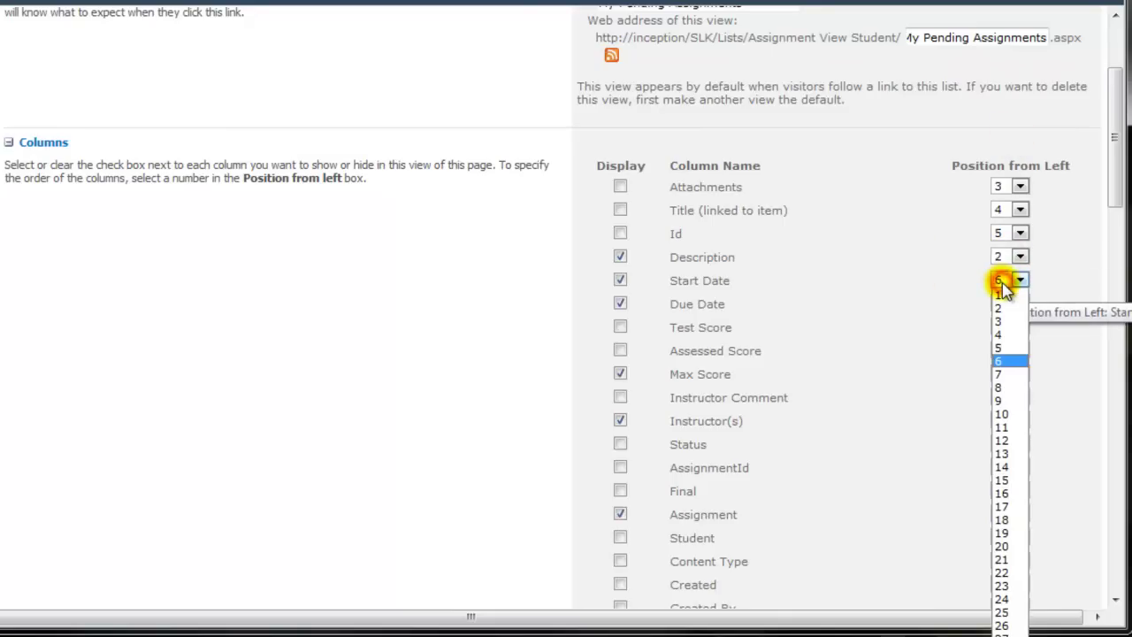
left_click(999, 321)
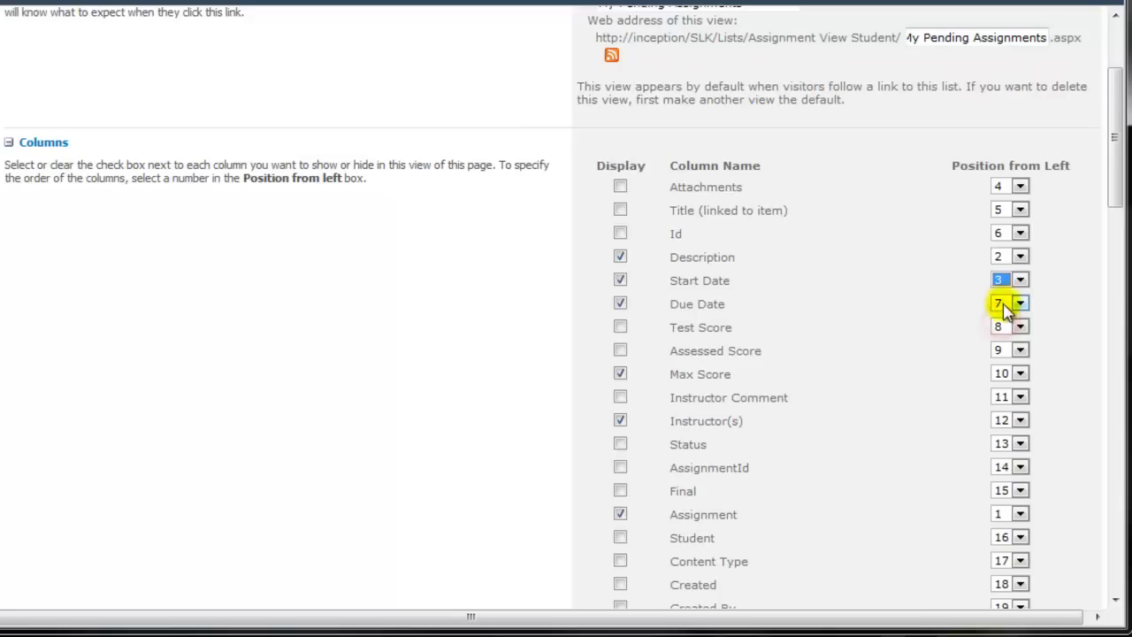
left_click(1003, 305)
left_click(1004, 356)
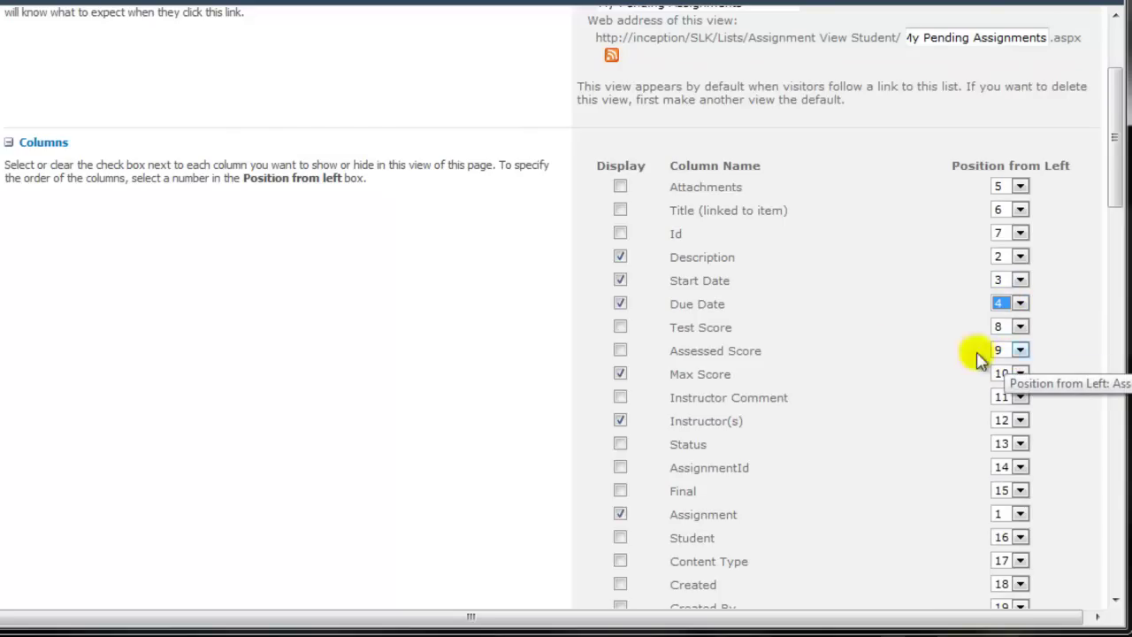
left_click(1011, 374)
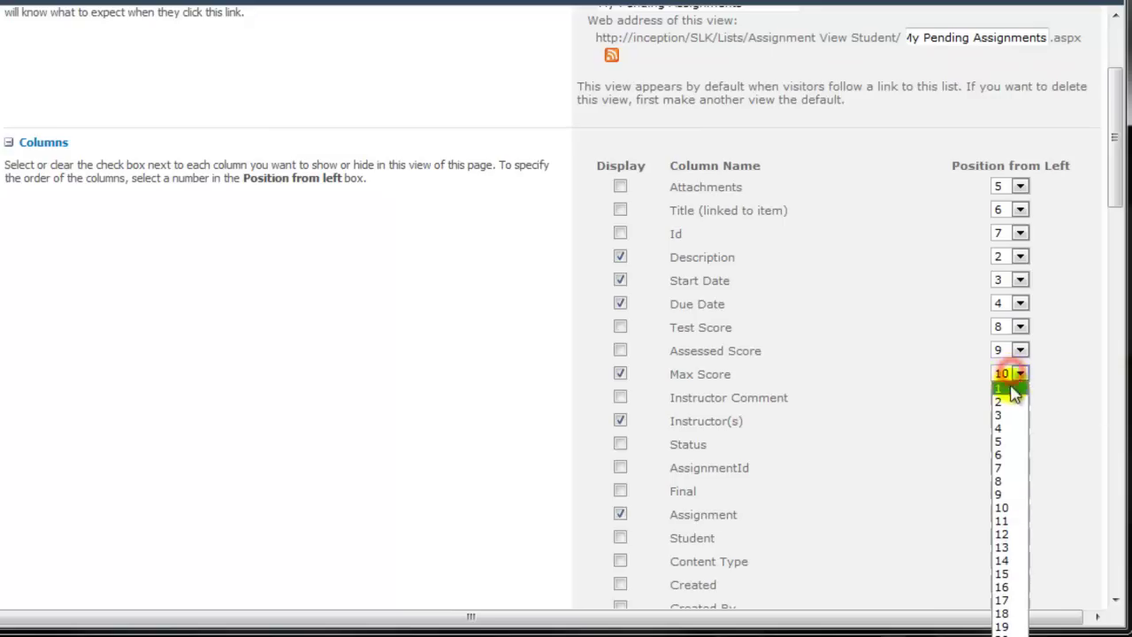
left_click(1011, 442)
left_click(1011, 423)
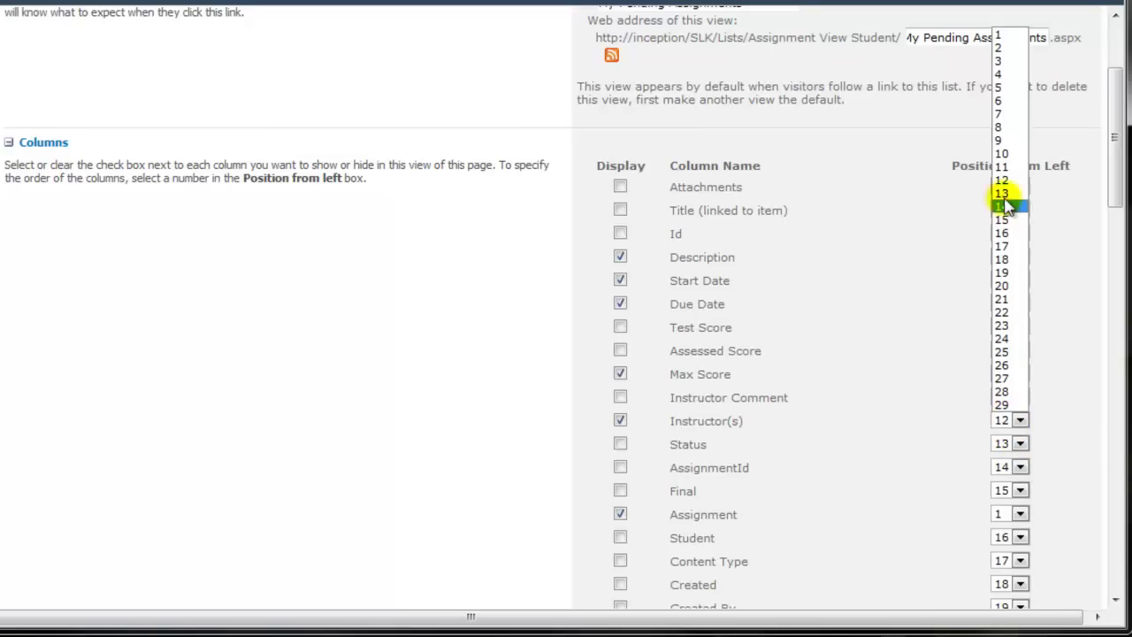
left_click(1001, 101)
Filter the view to show only items whose Student column is equal to [me].
left_click_drag(1118, 183, 1099, 454)
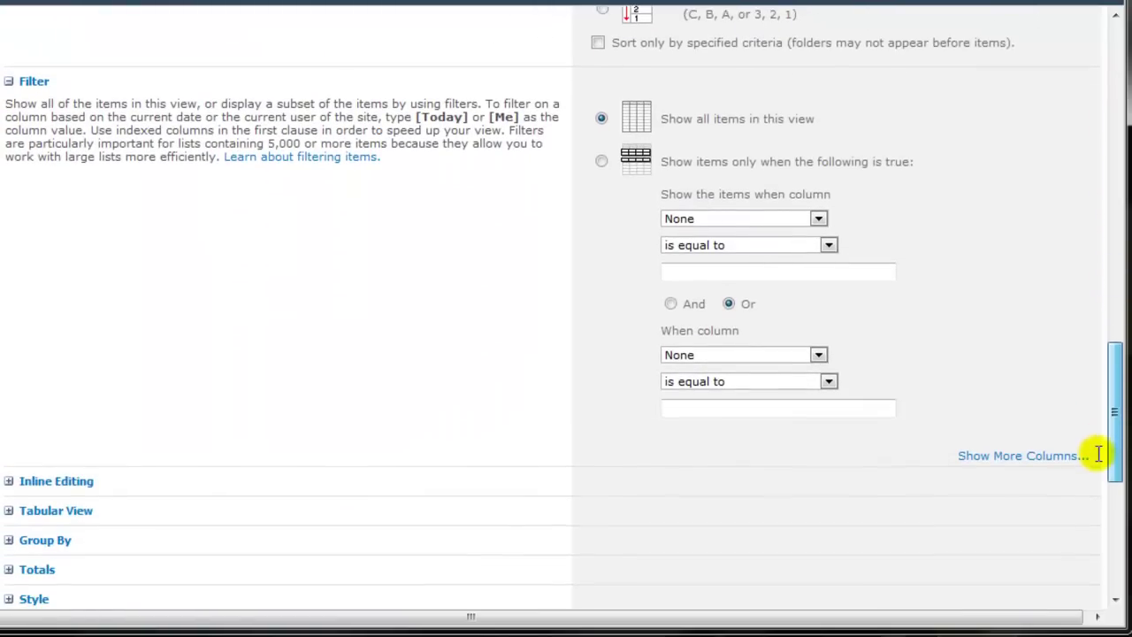
left_click(721, 219)
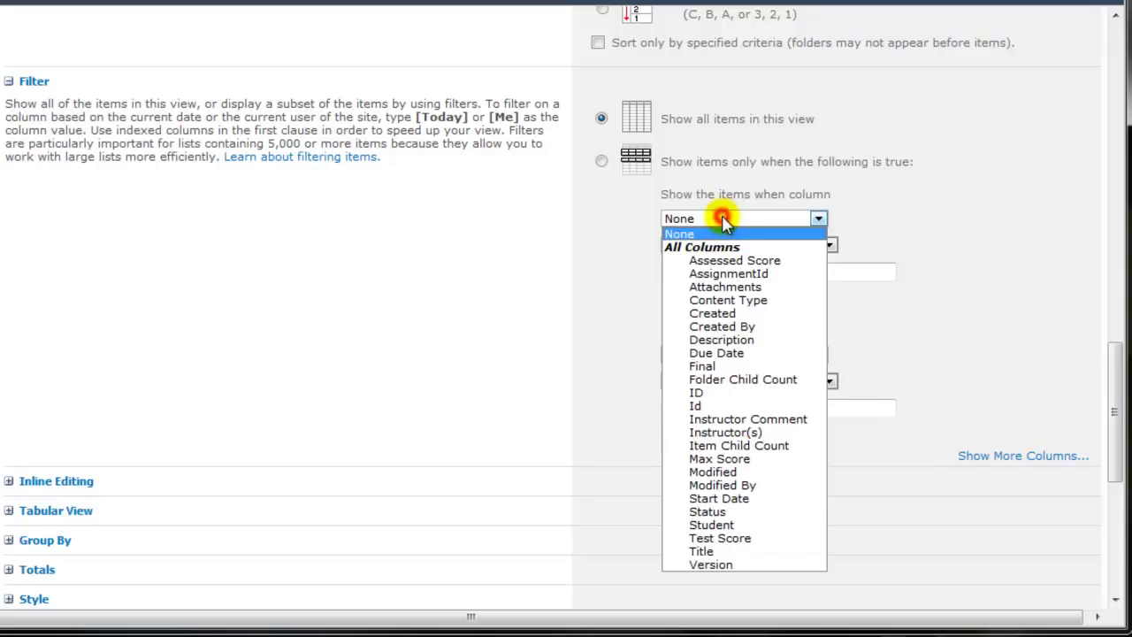
left_click(734, 525)
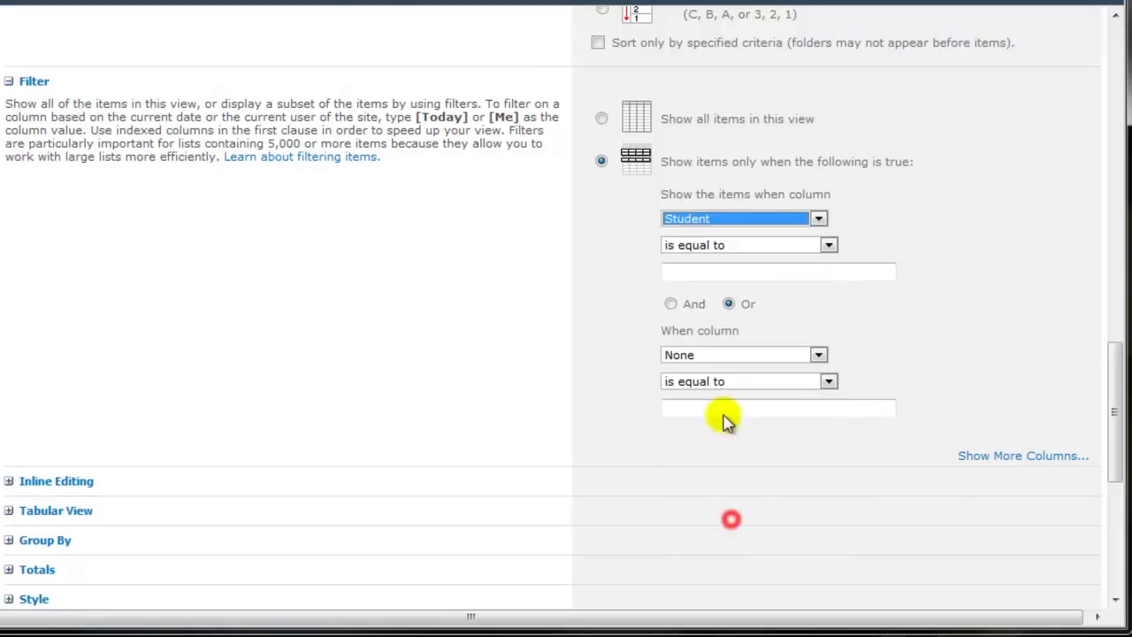
left_click(721, 274)
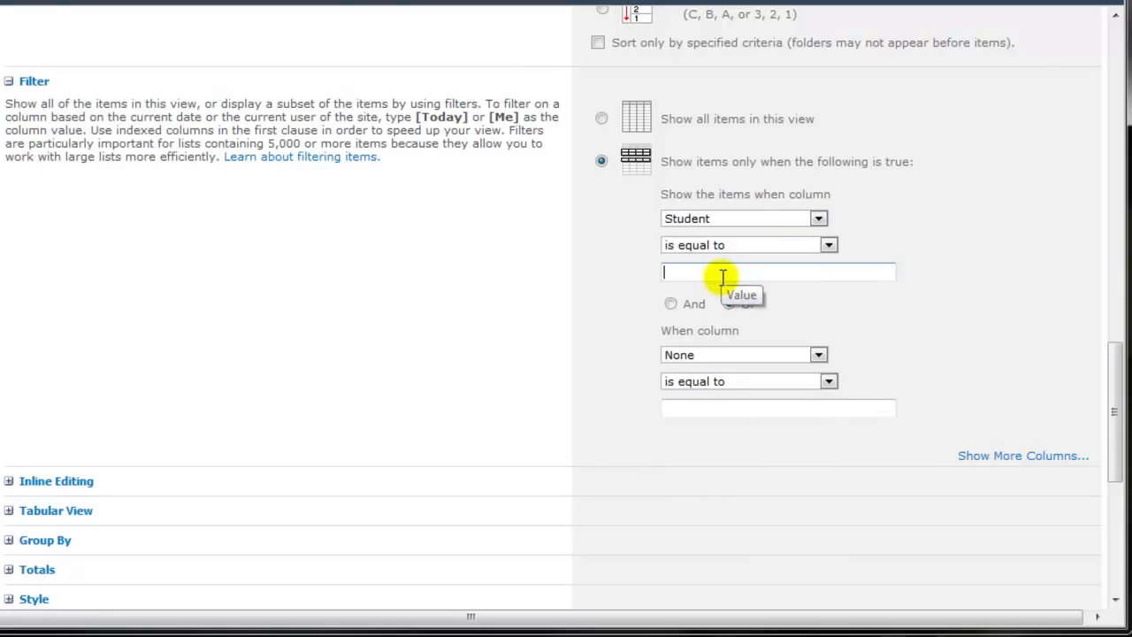
type("[me]")
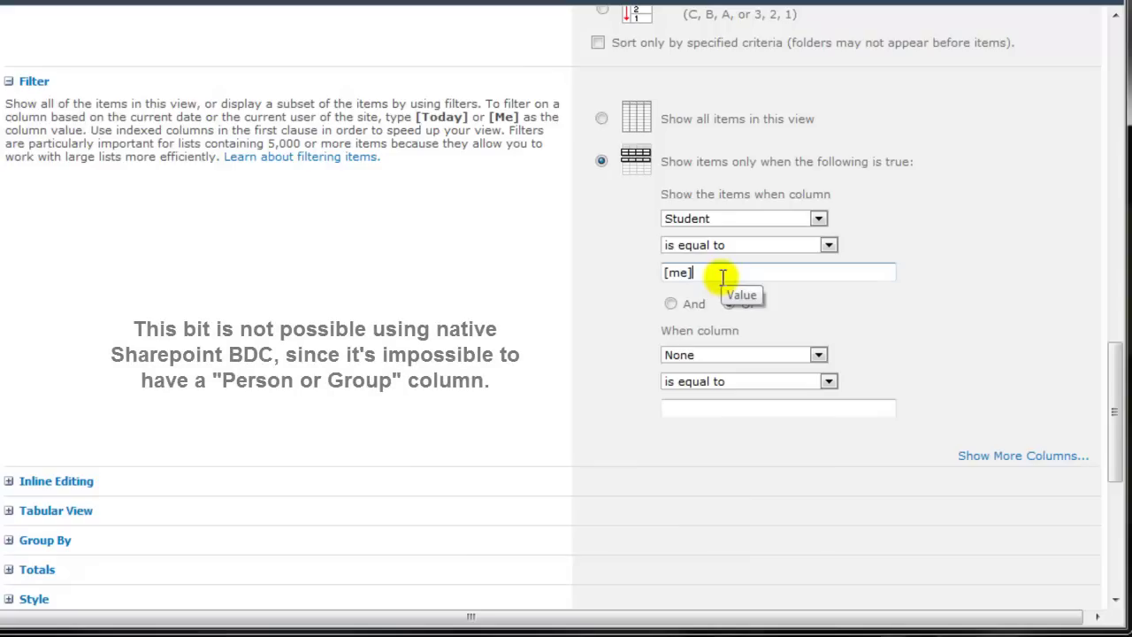
Add a second filter condition joined with And, requiring the Final column to be equal to No.
left_click(670, 304)
left_click(696, 356)
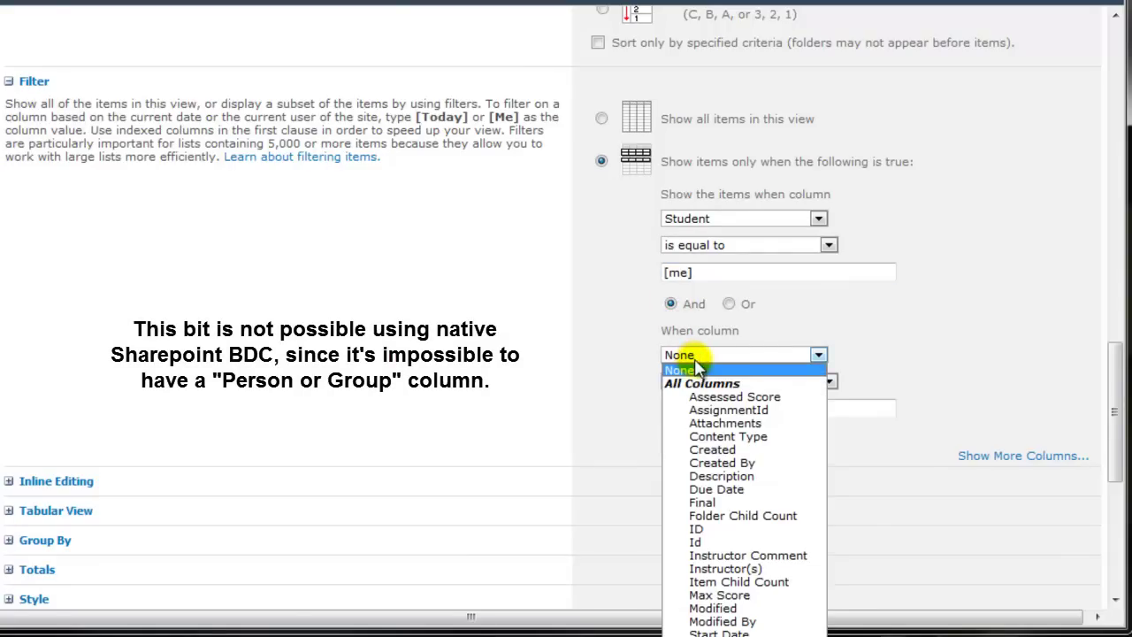
left_click(720, 501)
left_click(718, 409)
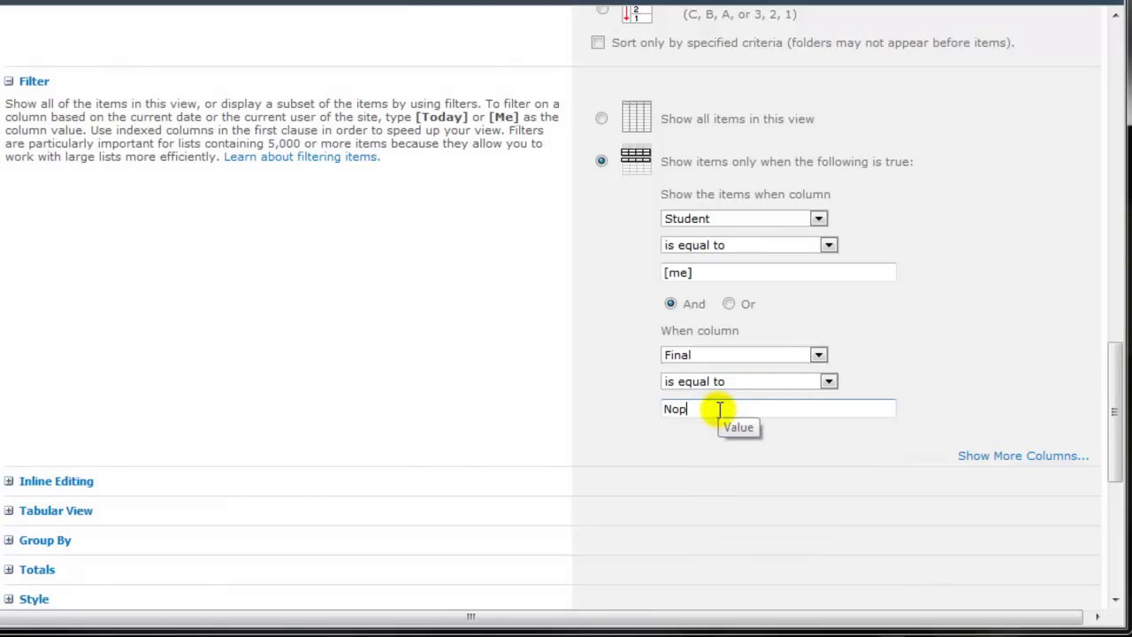
Add a third filter condition joined with And, requiring that Status is not equal to Submitted.
left_click(1046, 460)
left_click(671, 438)
left_click(723, 491)
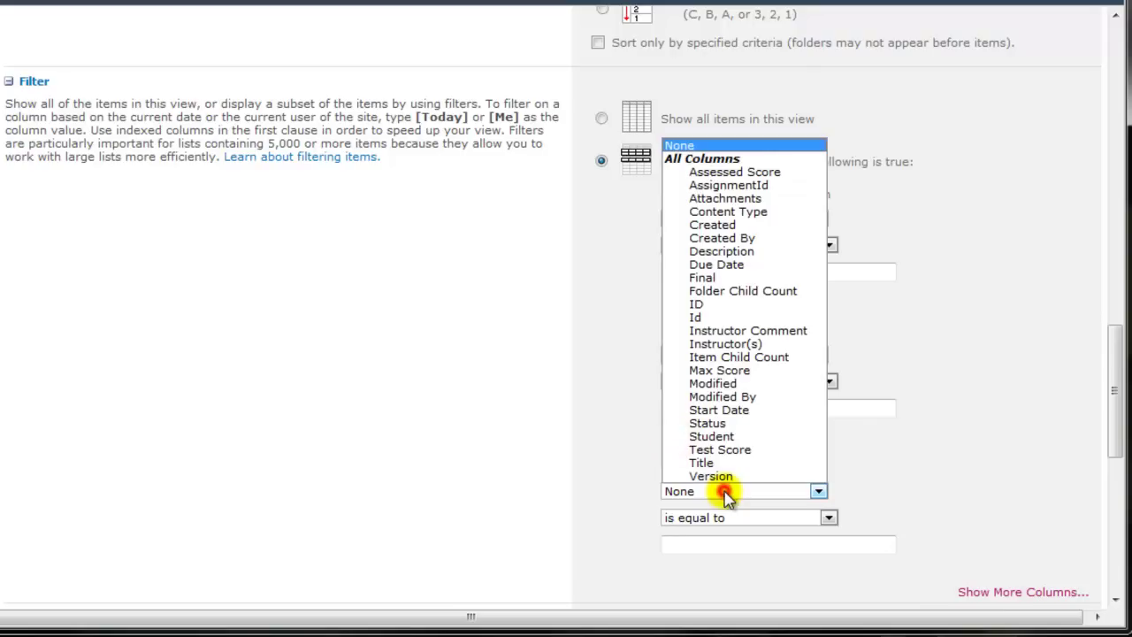
left_click(739, 426)
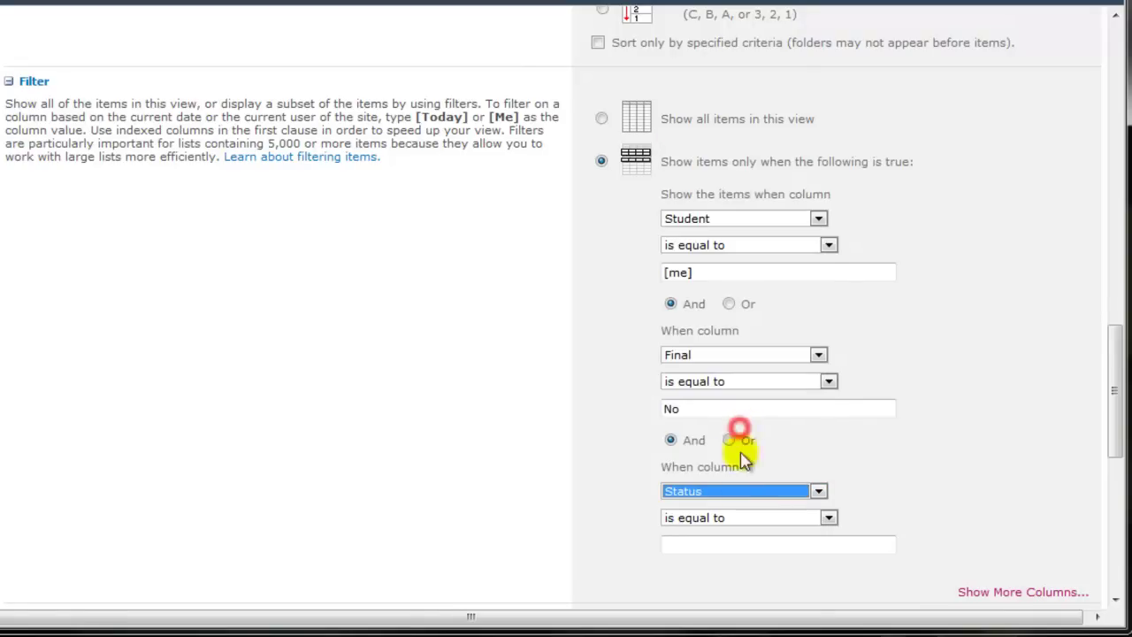
left_click(741, 517)
left_click(733, 546)
left_click(733, 548)
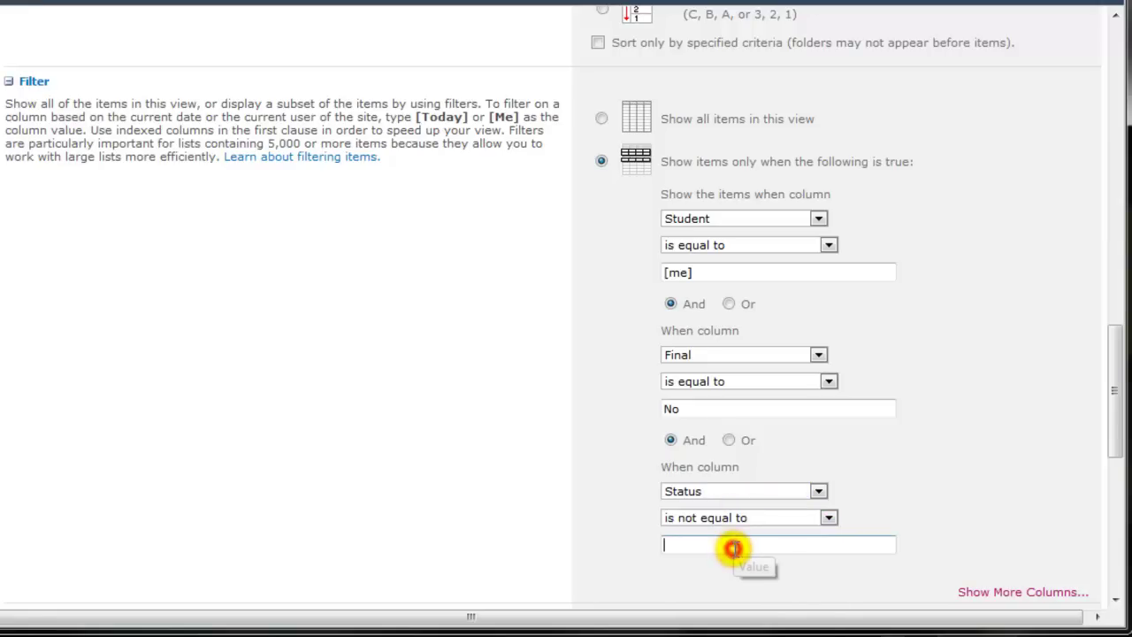
type("Submitted")
Disable individual item checkboxes in the view's tabular settings and save the view.
scroll(488, 450, "down", 3)
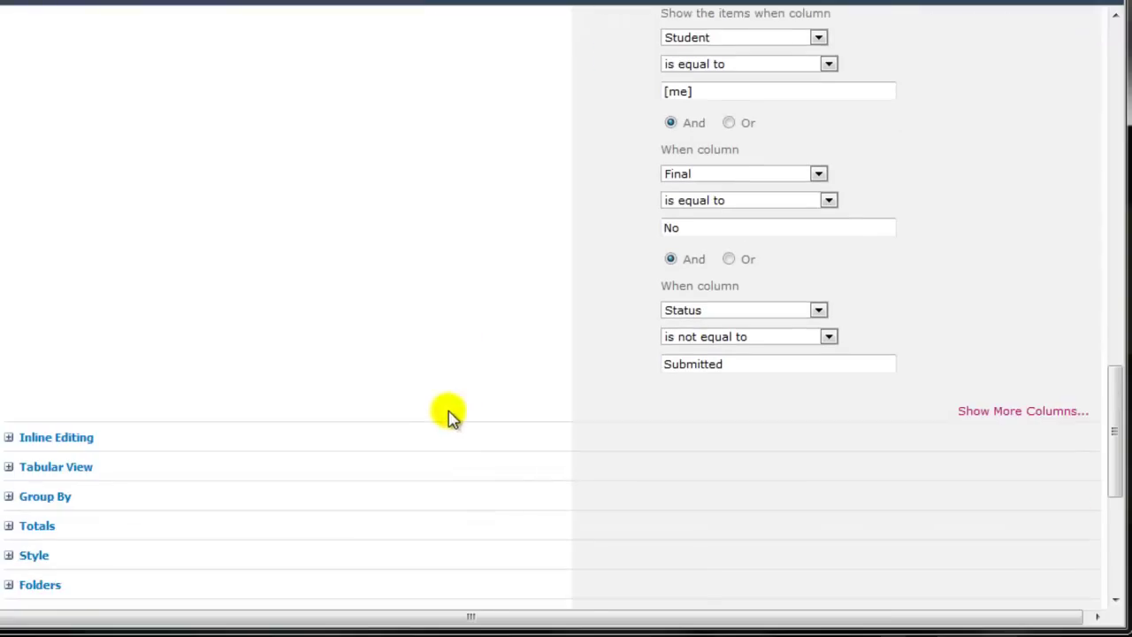
scroll(429, 315, "down", 1)
left_click(8, 285)
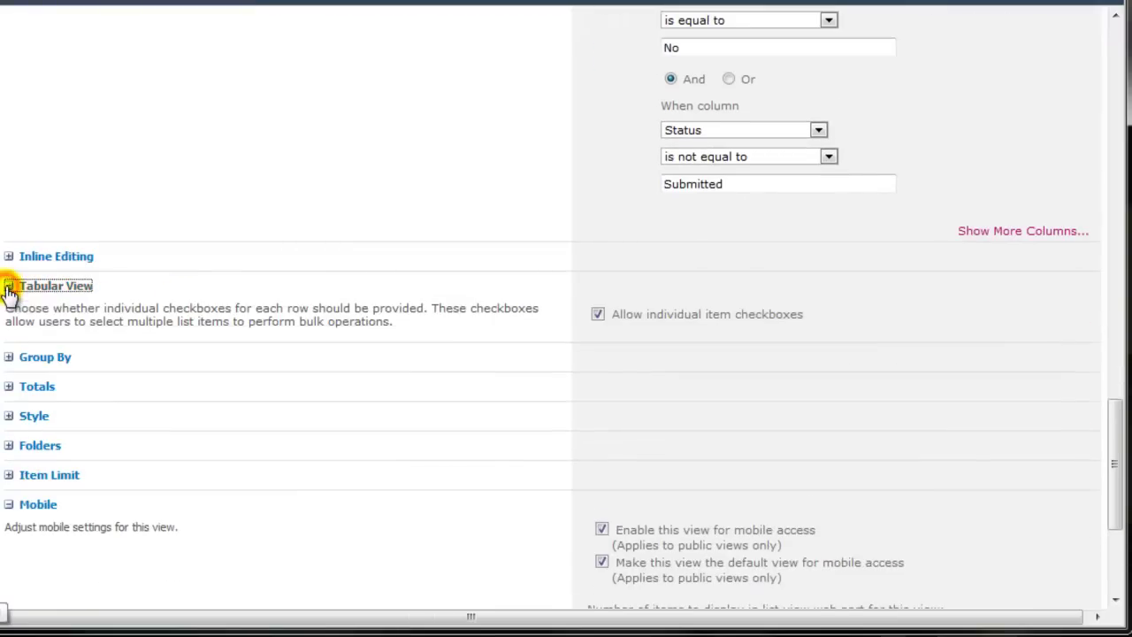
left_click(598, 315)
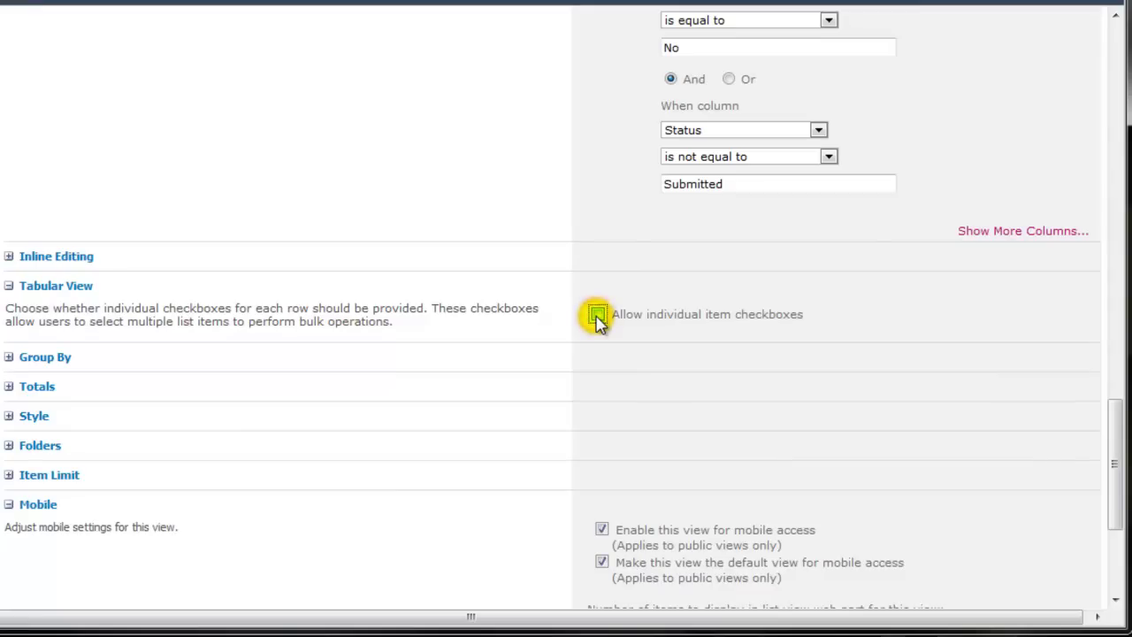
left_click(9, 257)
scroll(822, 460, "down", 4)
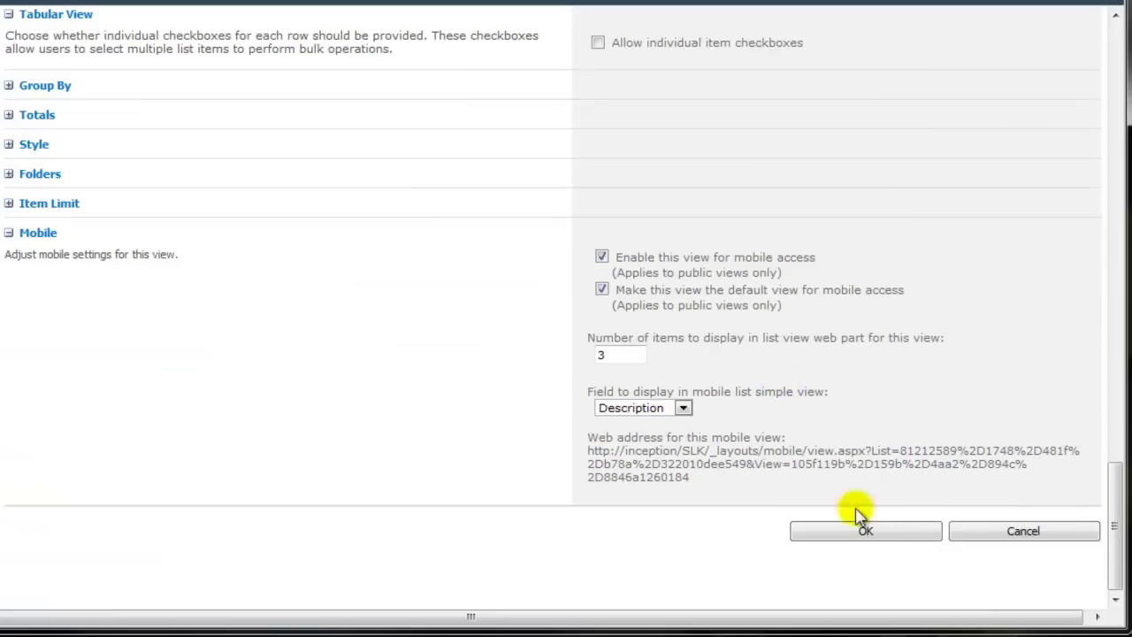
left_click(910, 535)
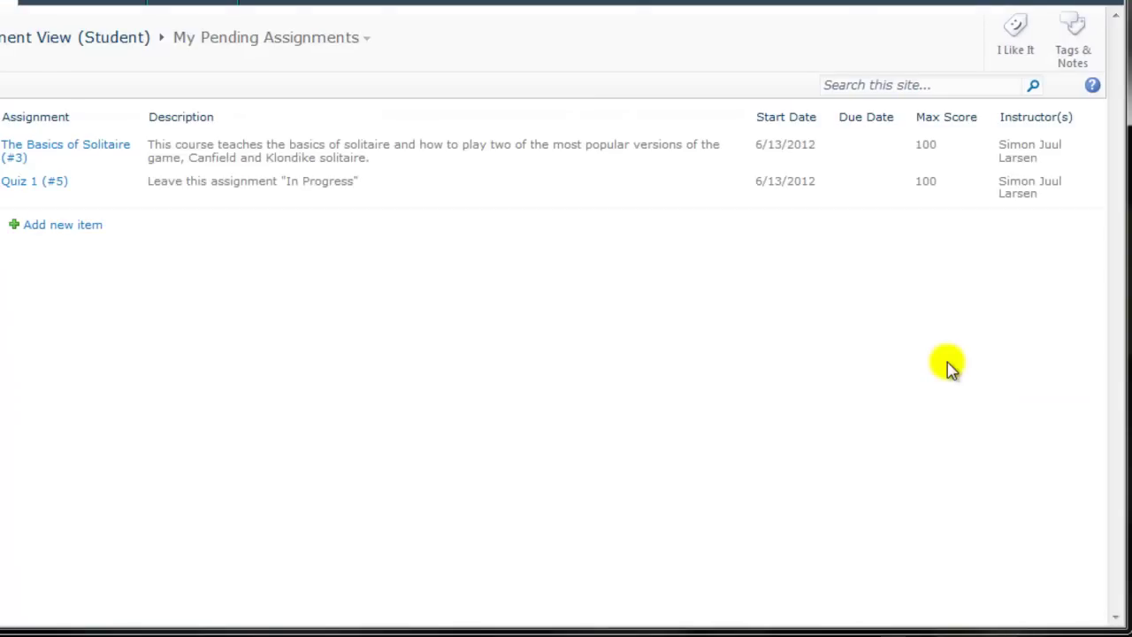
left_click(212, 3)
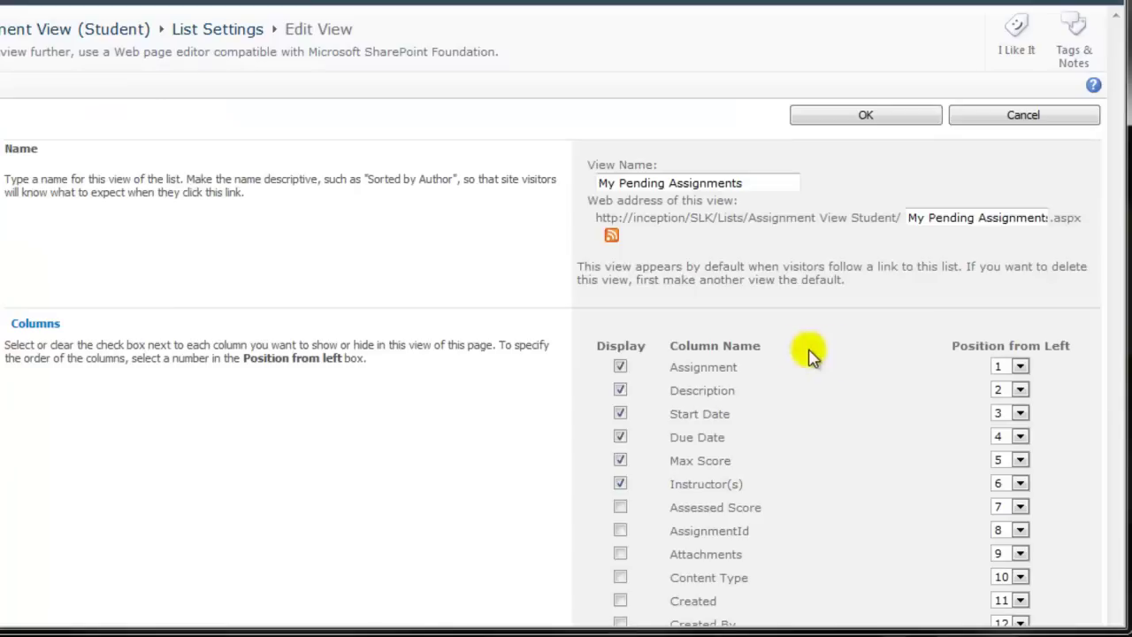
scroll(935, 359, "down", 2)
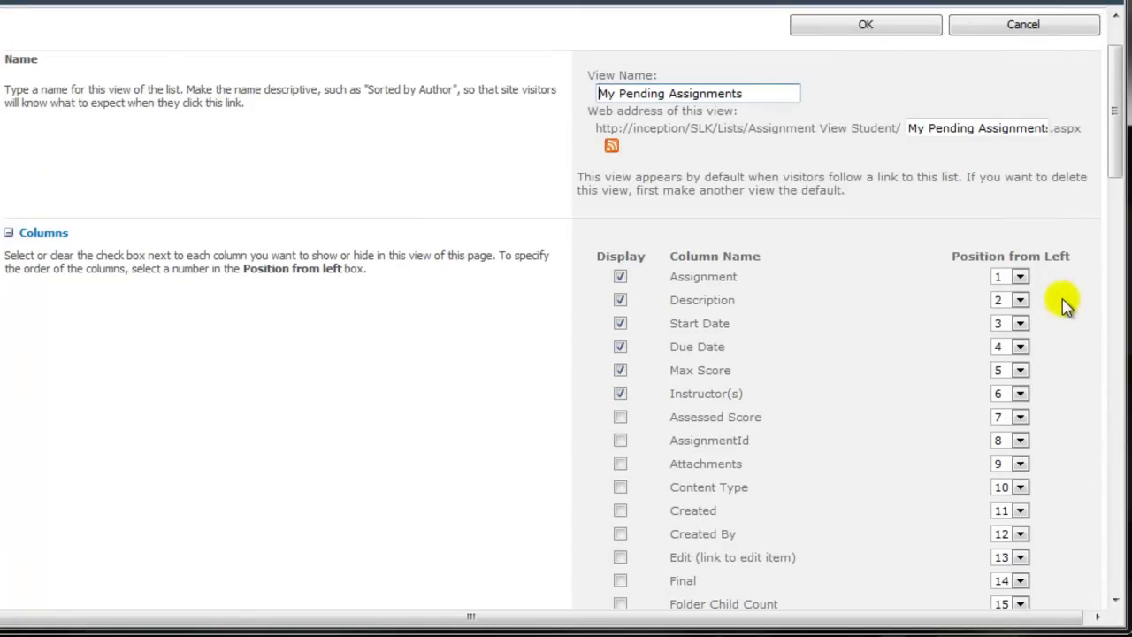
left_click(1039, 25)
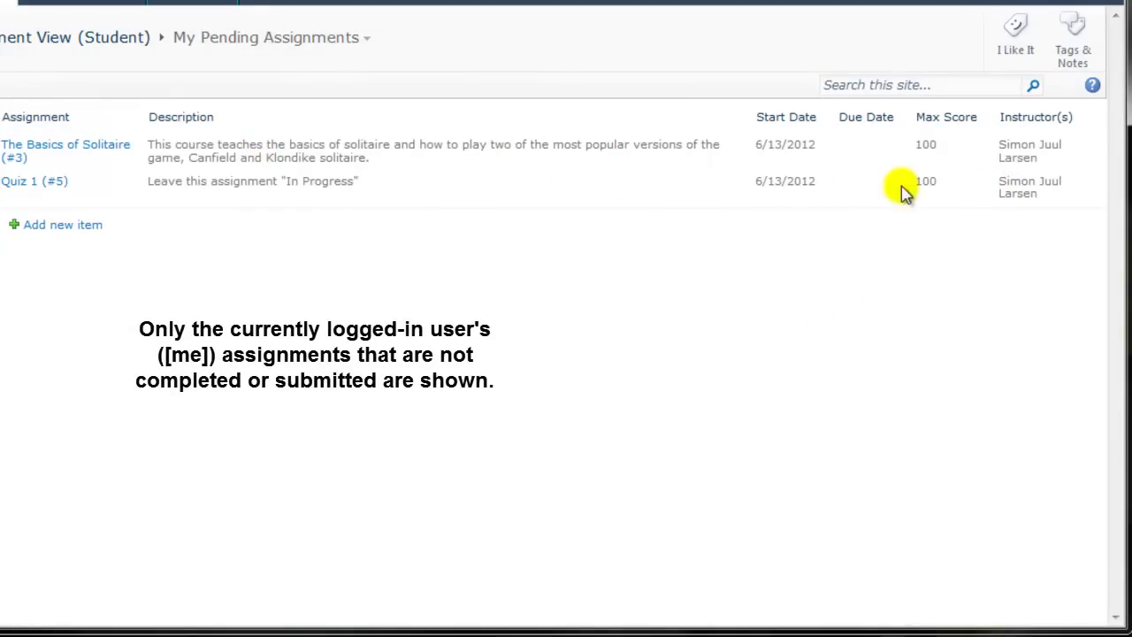
left_click(601, 157)
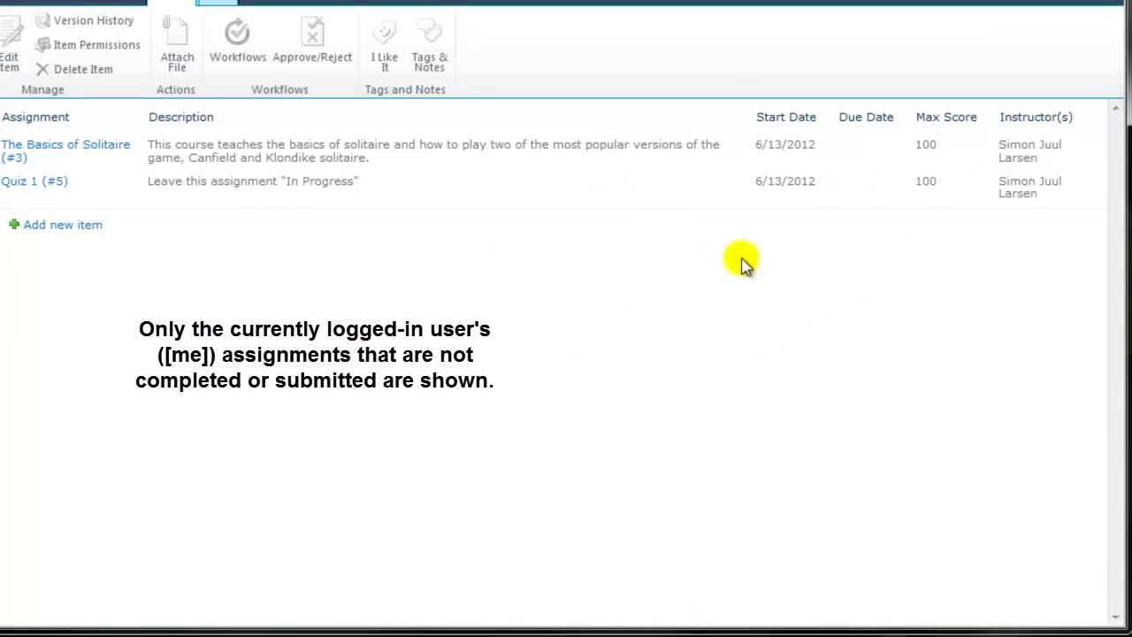
left_click(575, 222)
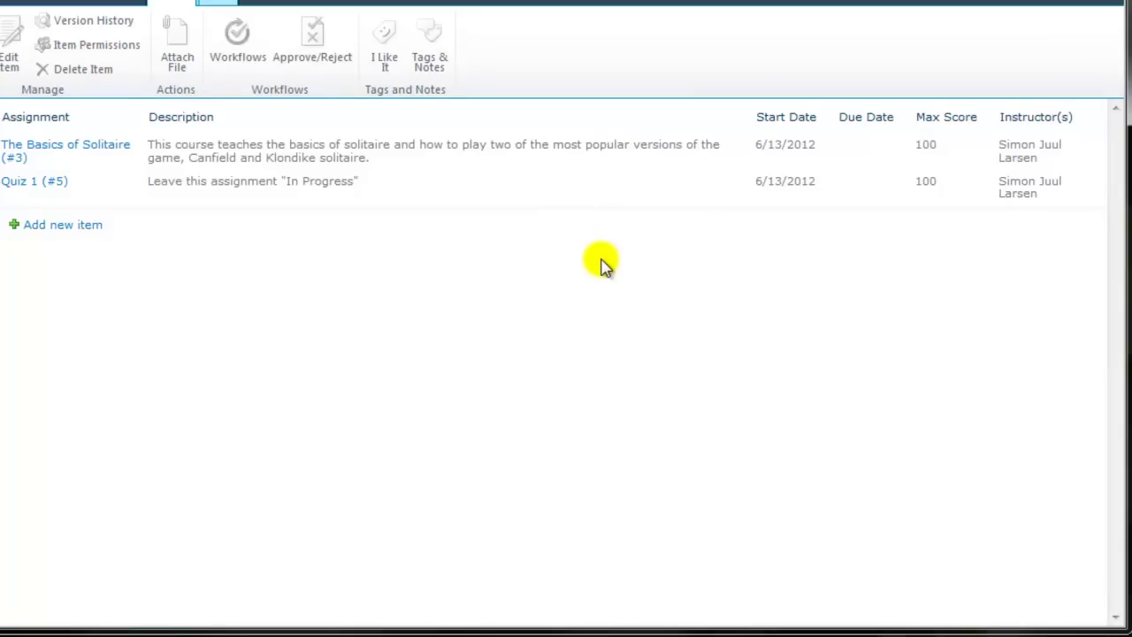
Create a new public view based on My Pending Assignments and name it My Completed Assignments.
left_click(217, 3)
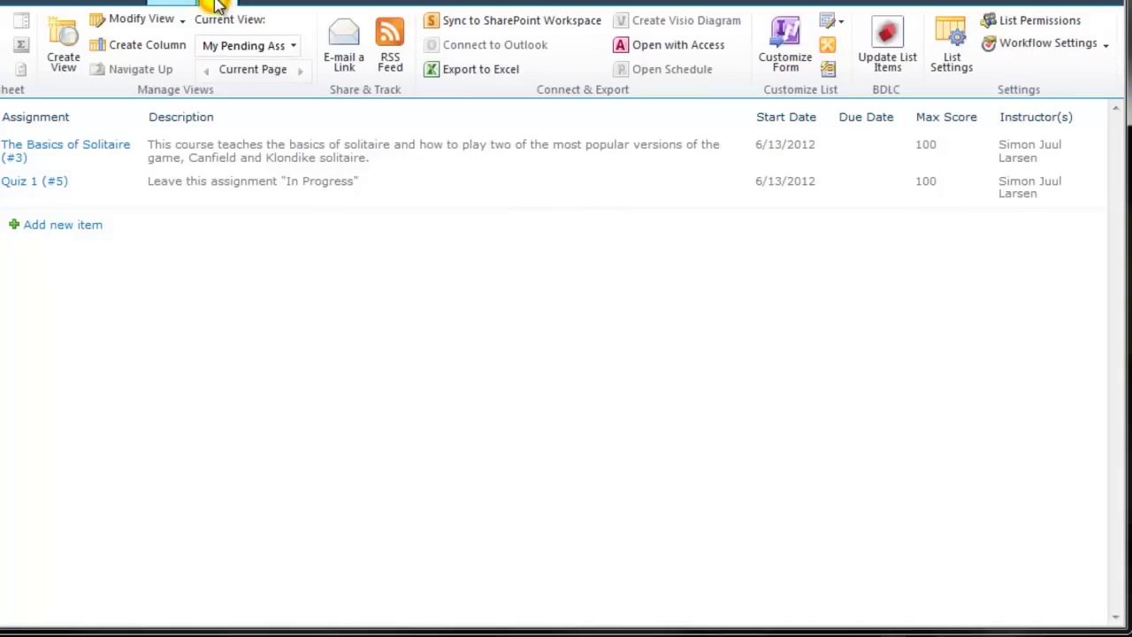
left_click(64, 49)
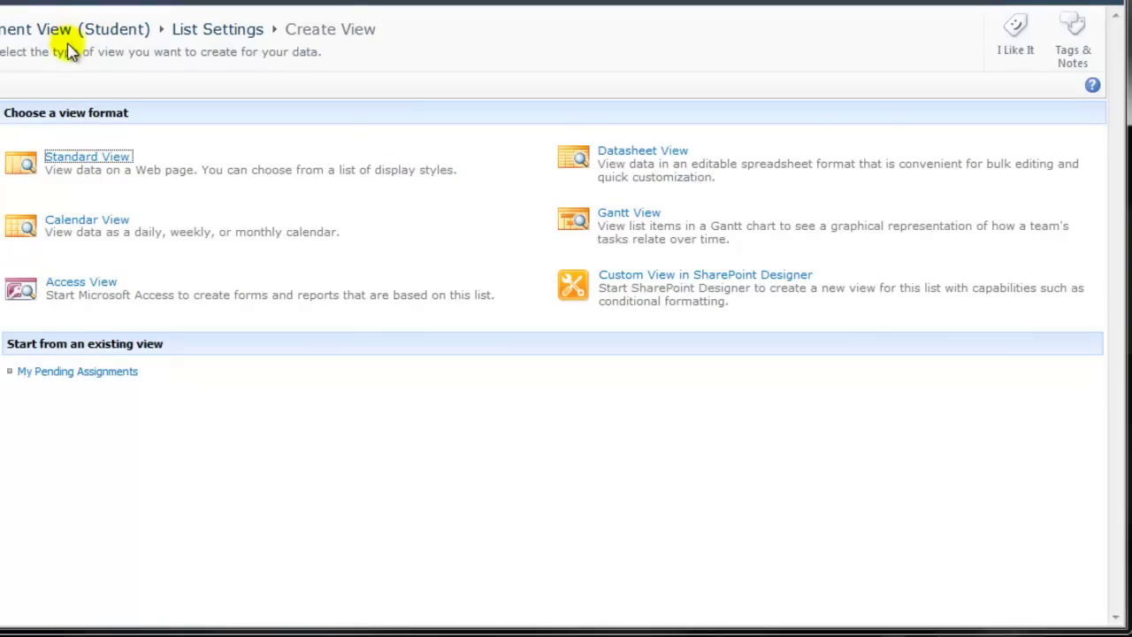
left_click(111, 376)
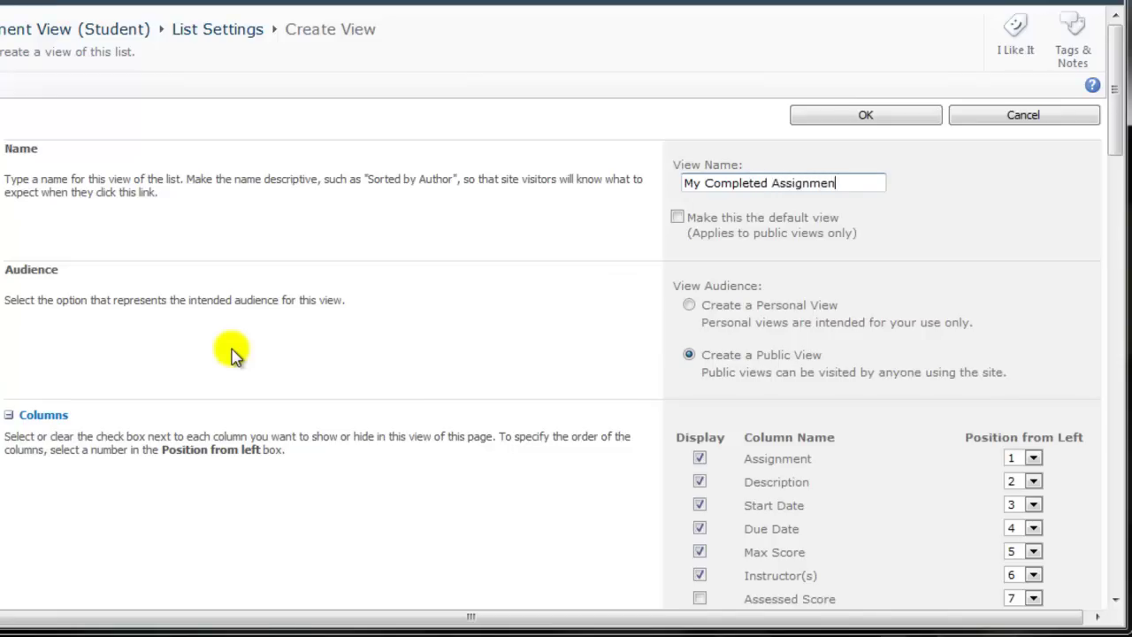
left_click(622, 347)
Hide the Start Date and Due Date columns and show Assessed Score, Test Score and Instructor Comment.
scroll(622, 347, "down", 5)
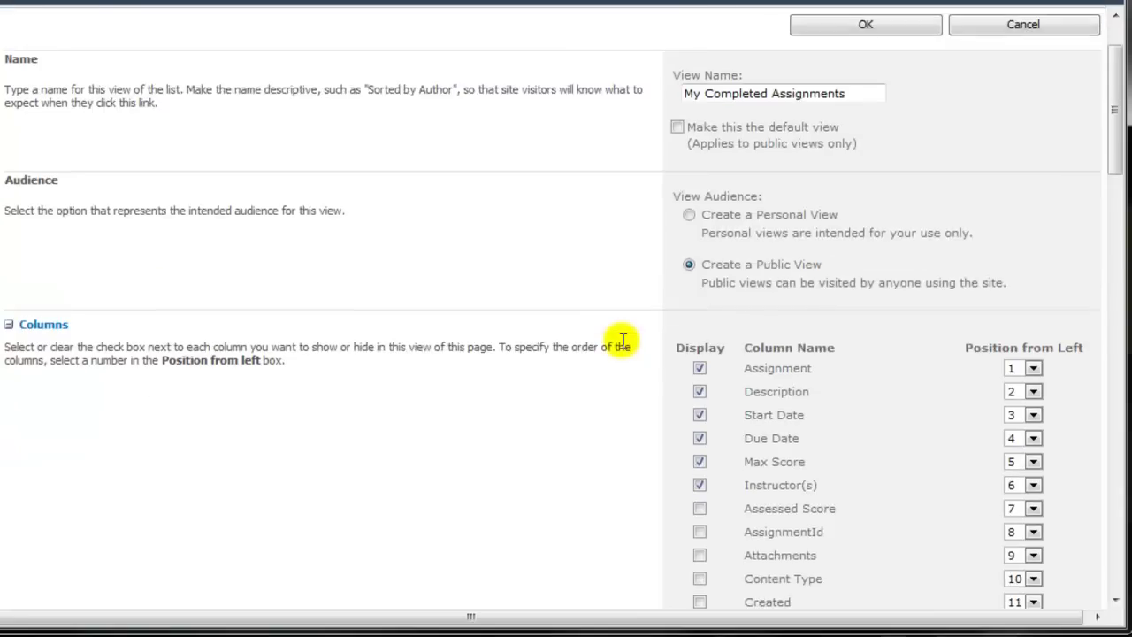
left_click(700, 233)
left_click(699, 258)
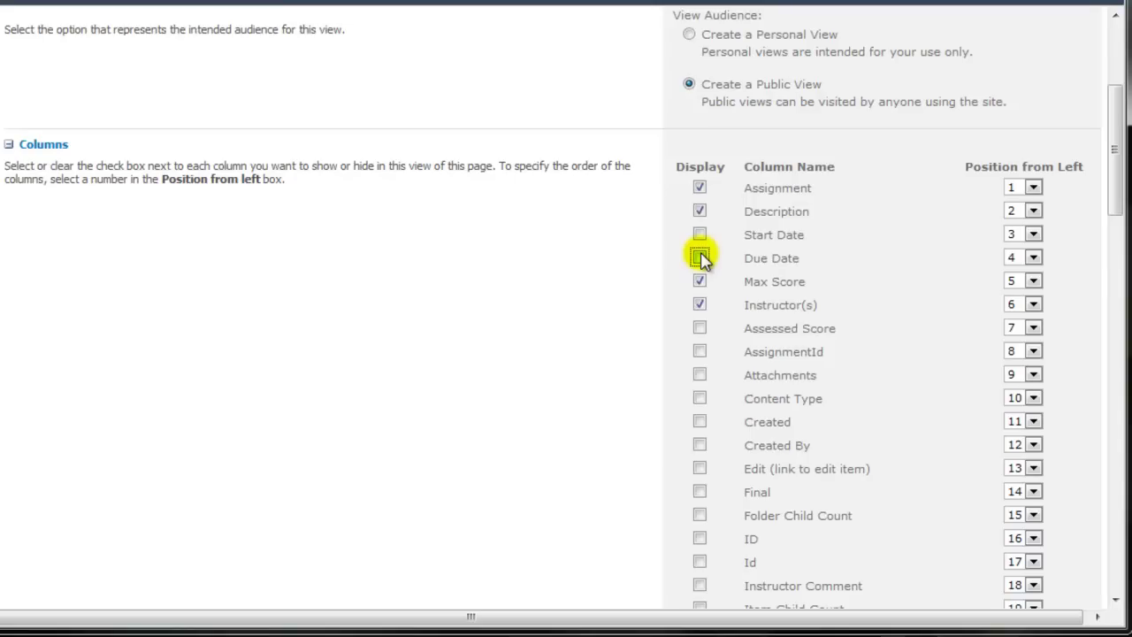
left_click(700, 329)
scroll(700, 335, "down", 3)
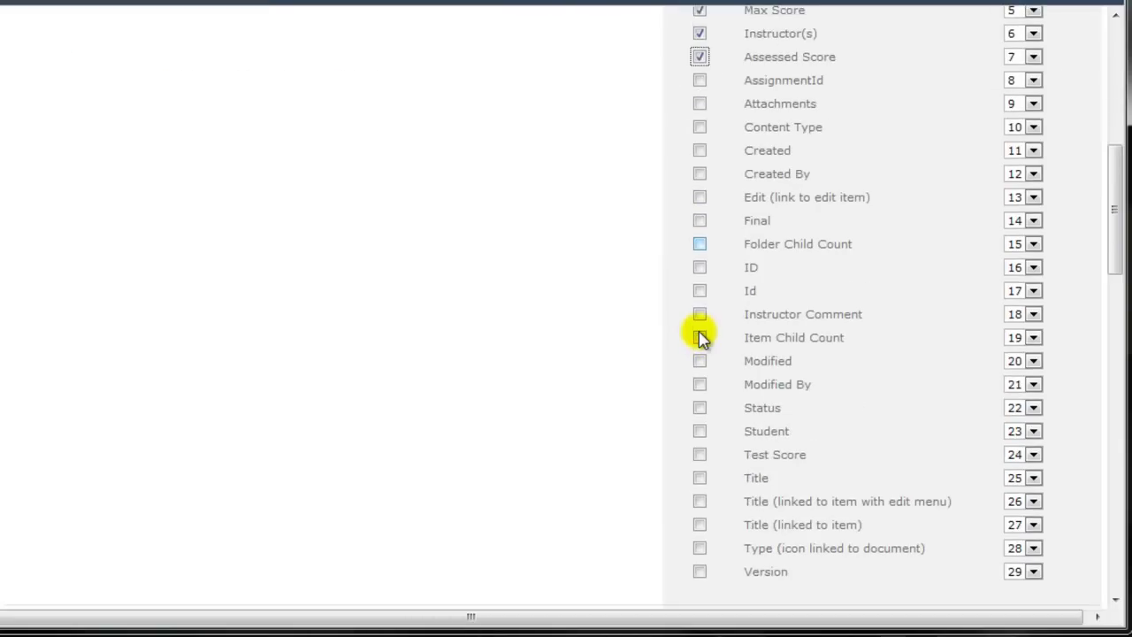
left_click(700, 455)
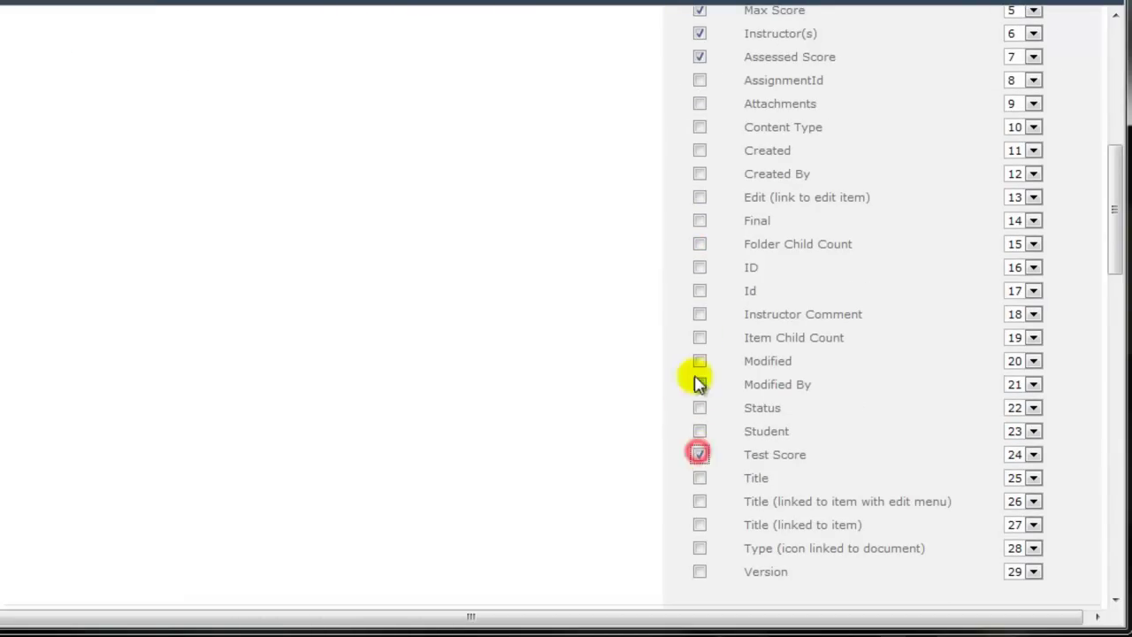
left_click(700, 314)
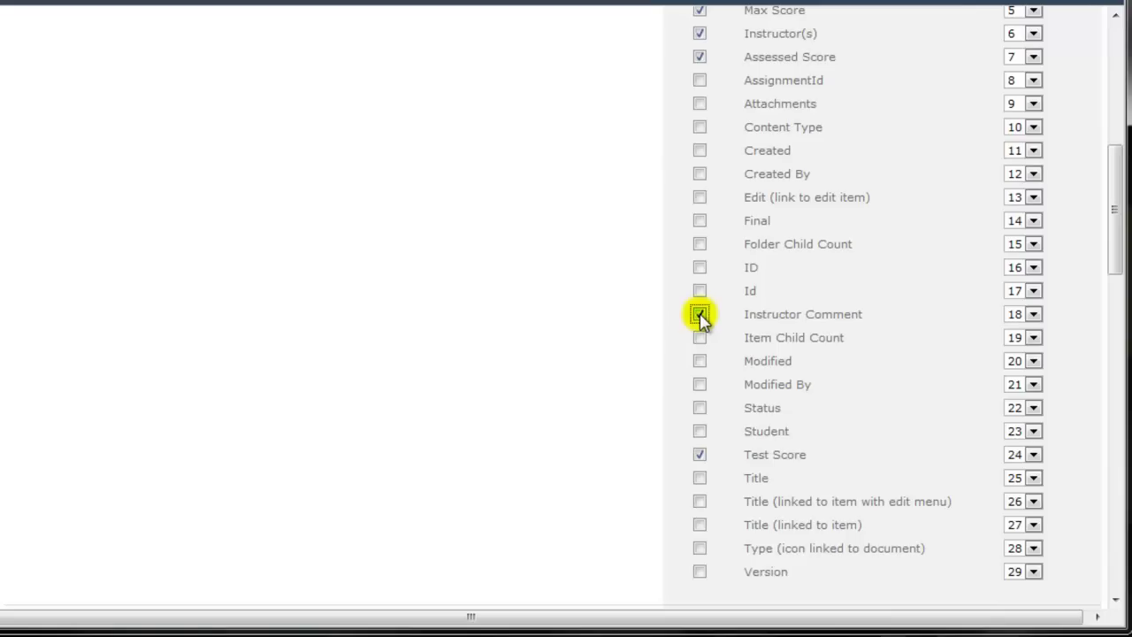
Set the column positions from left to 3 for Test Score, 4 for Assessed Score and 6 for Instructor Comment.
left_click(1028, 455)
left_click(1017, 95)
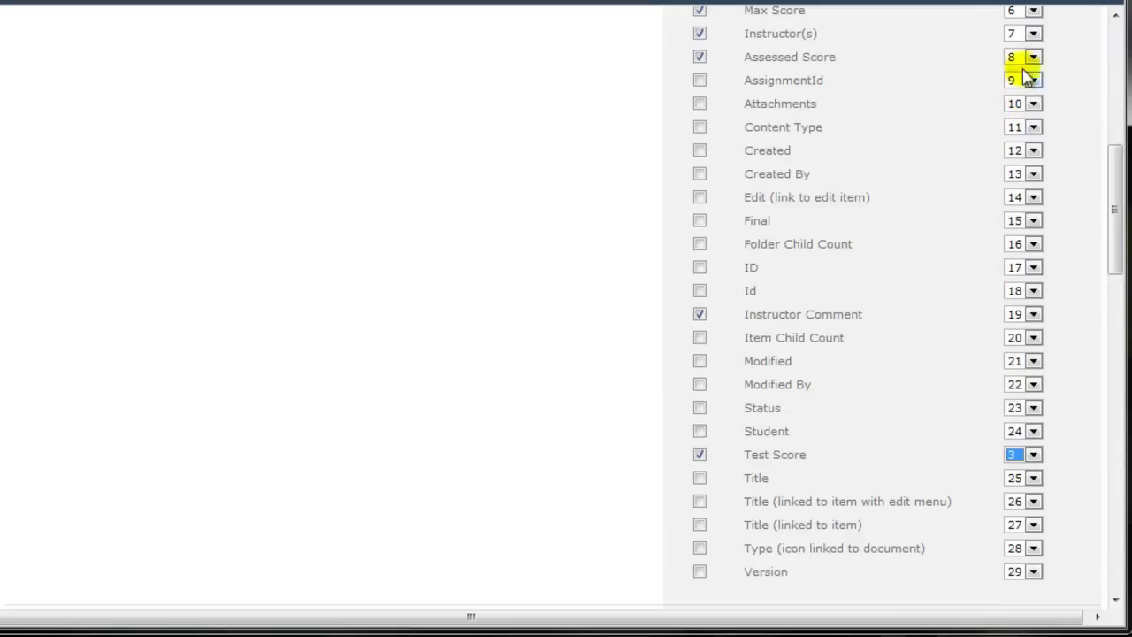
left_click(1031, 58)
left_click(1026, 106)
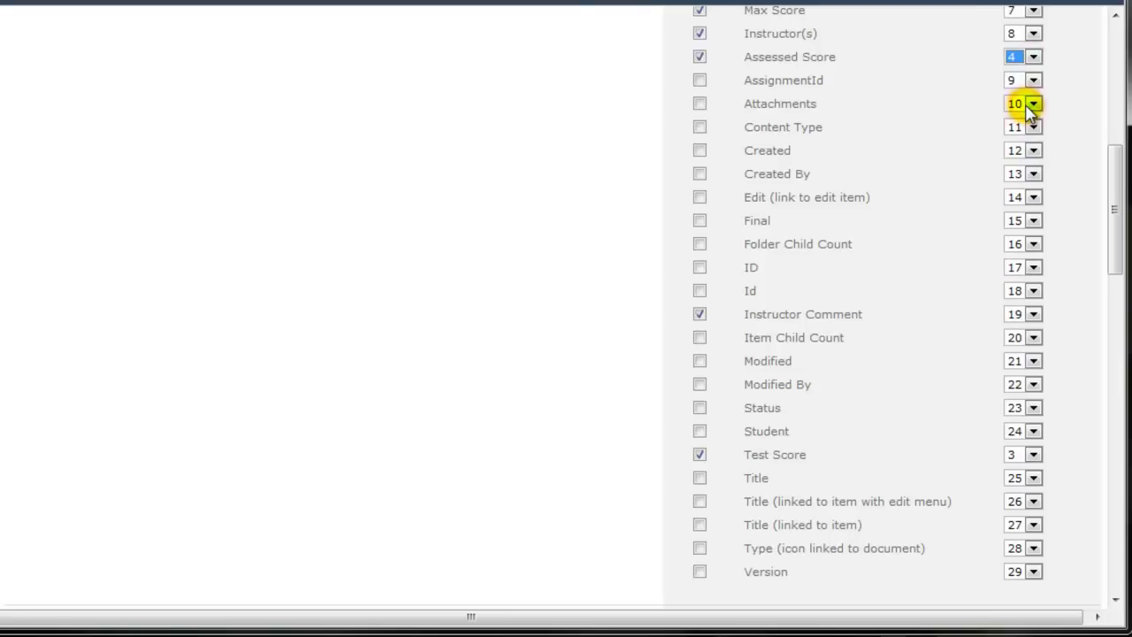
left_click(1032, 314)
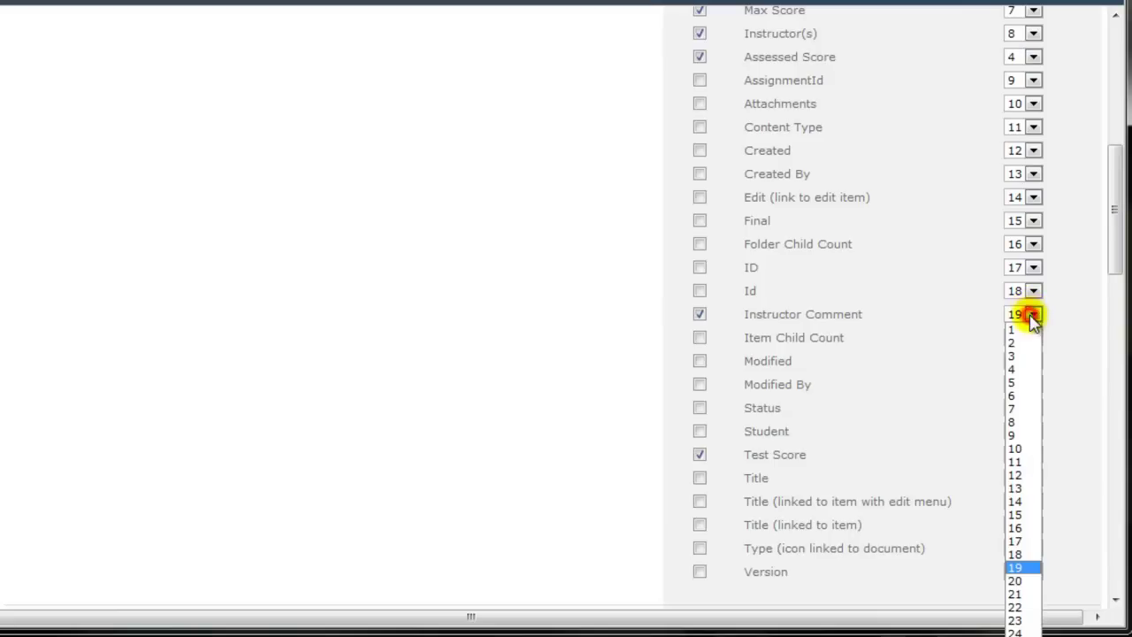
left_click(1020, 395)
Clear the Status filter condition by choosing None as its column, require Final to equal Yes, and save the view.
left_click_drag(1105, 252, 1096, 473)
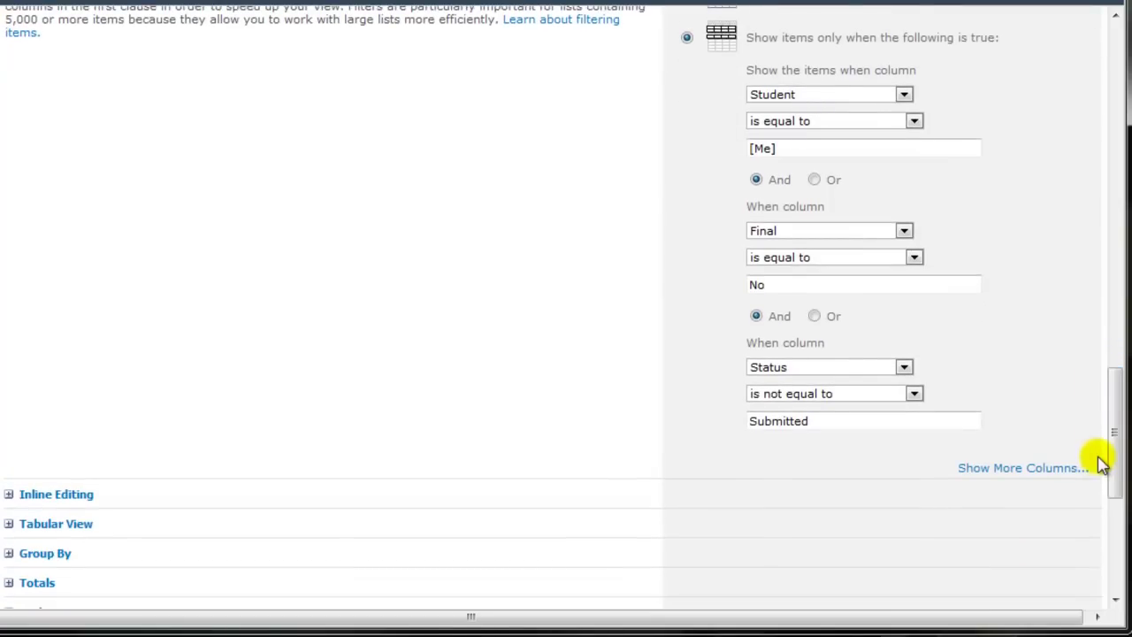
left_click(808, 367)
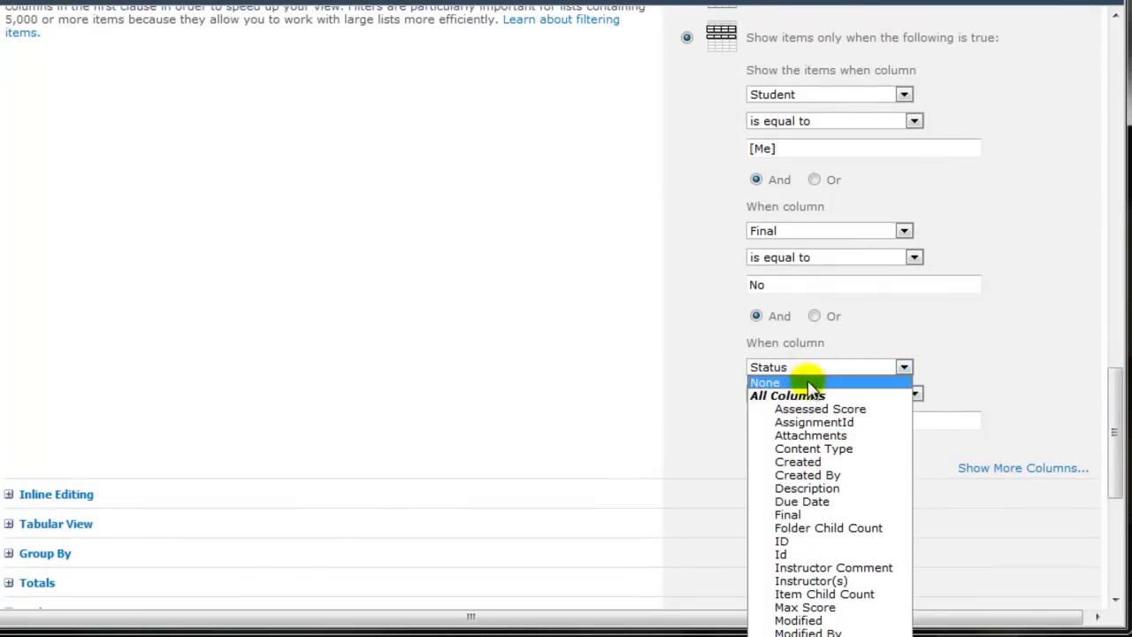
left_click(808, 383)
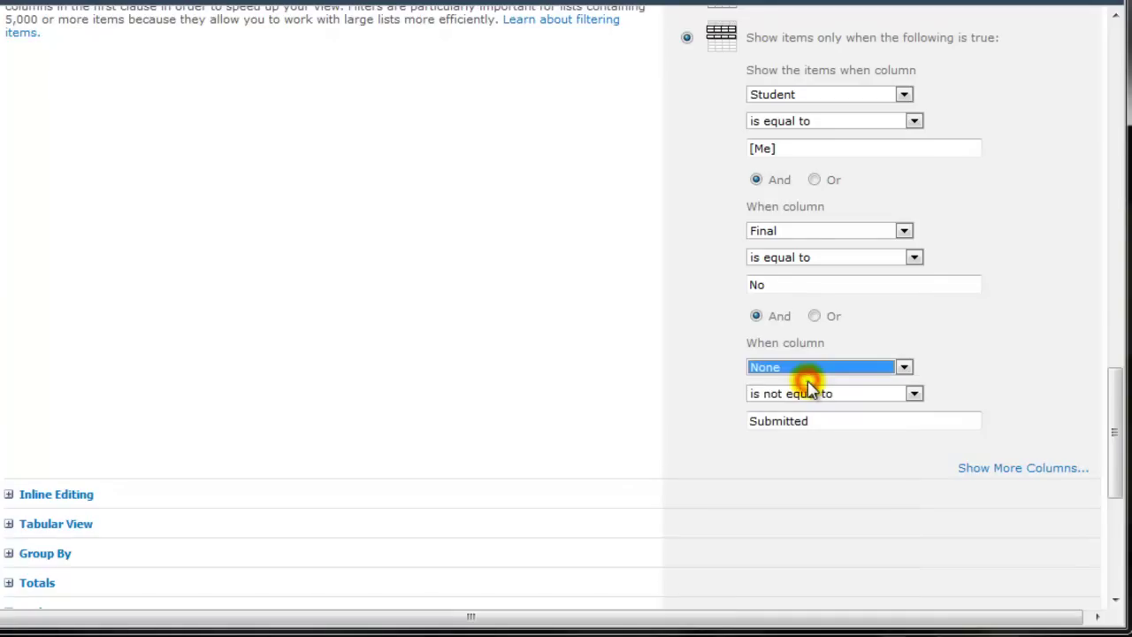
double_click(804, 285)
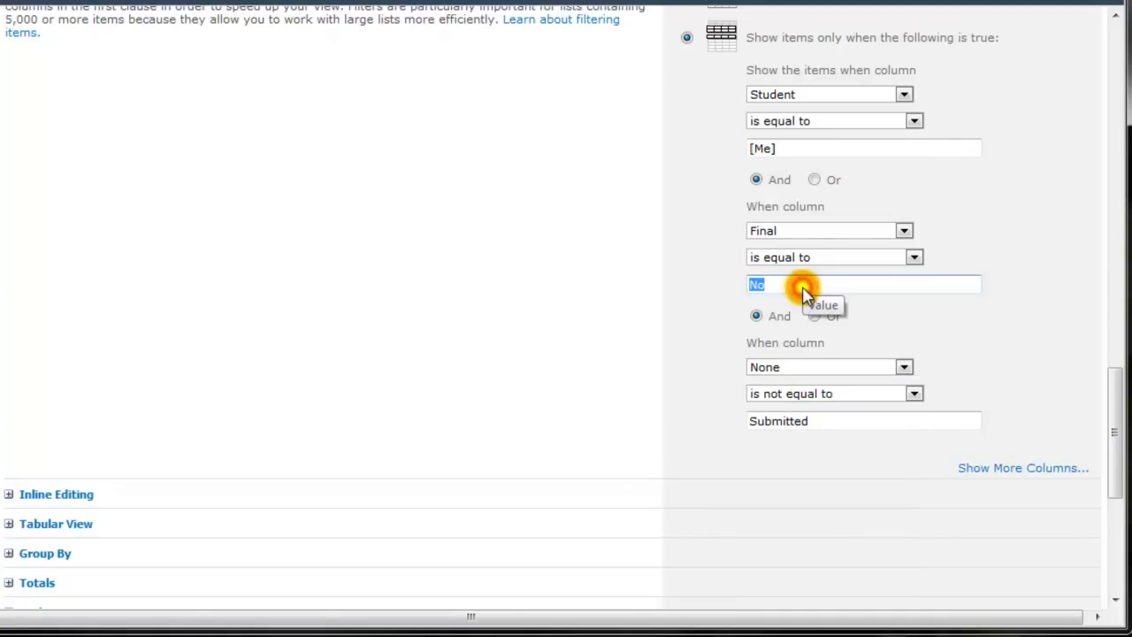
type("Yes")
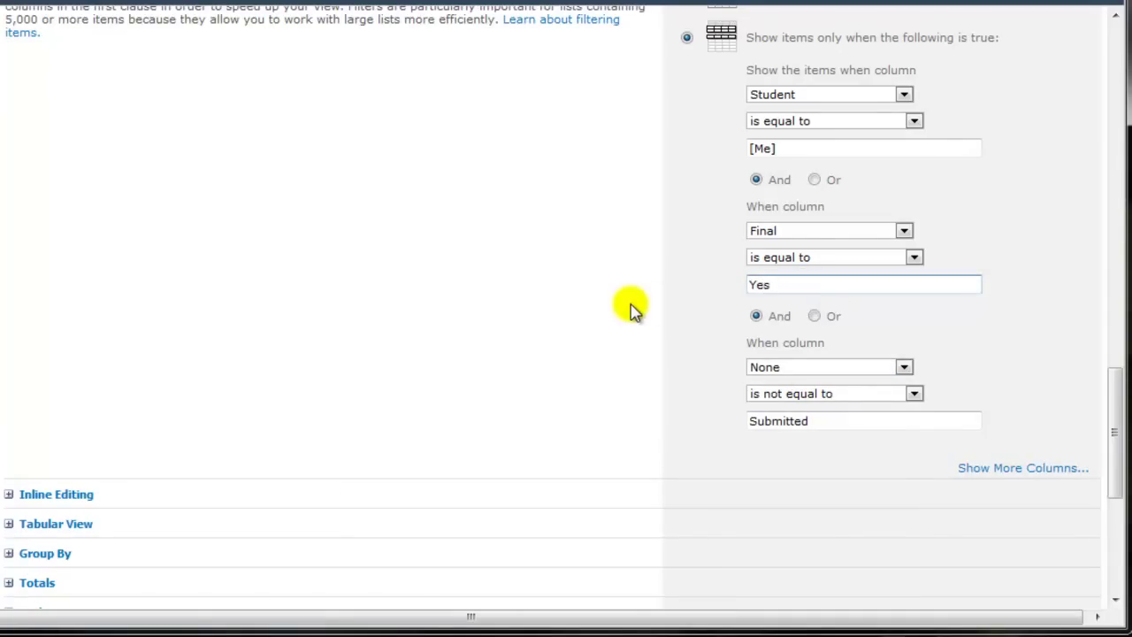
scroll(629, 305, "down", 5)
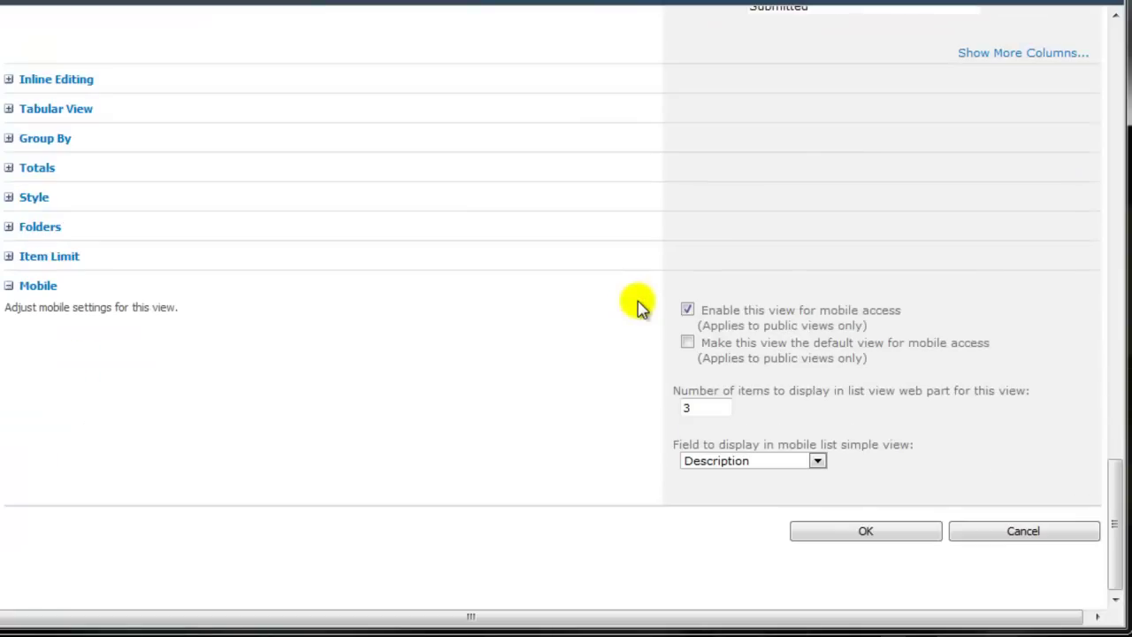
left_click(819, 531)
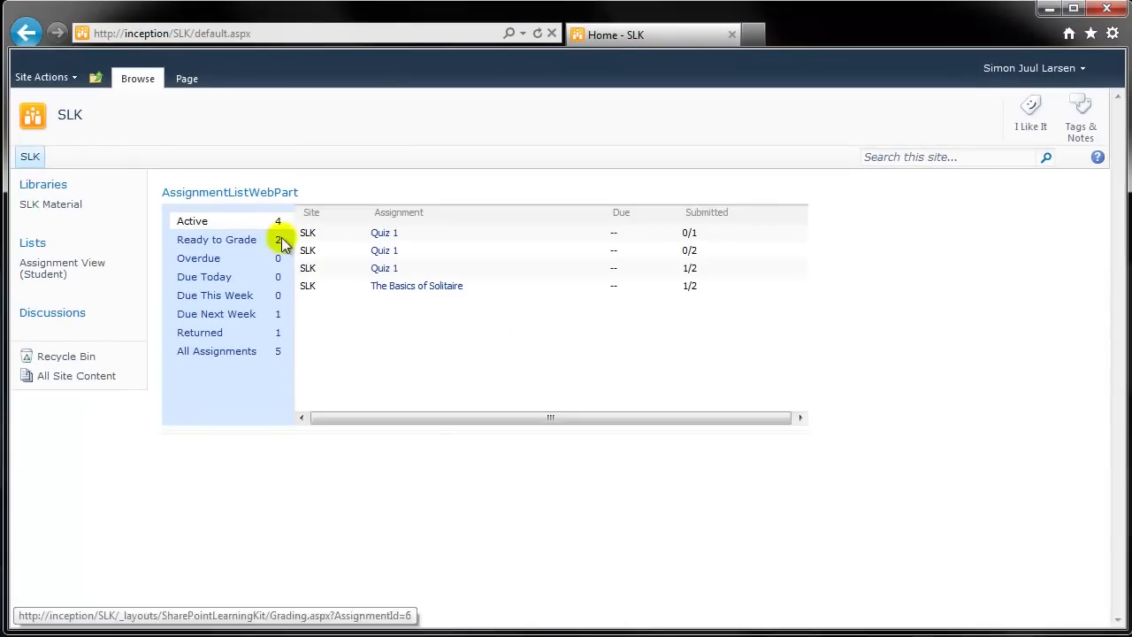
Edit the SLK home page and add two Assignment View (Student) web parts to the Left zone.
left_click(186, 78)
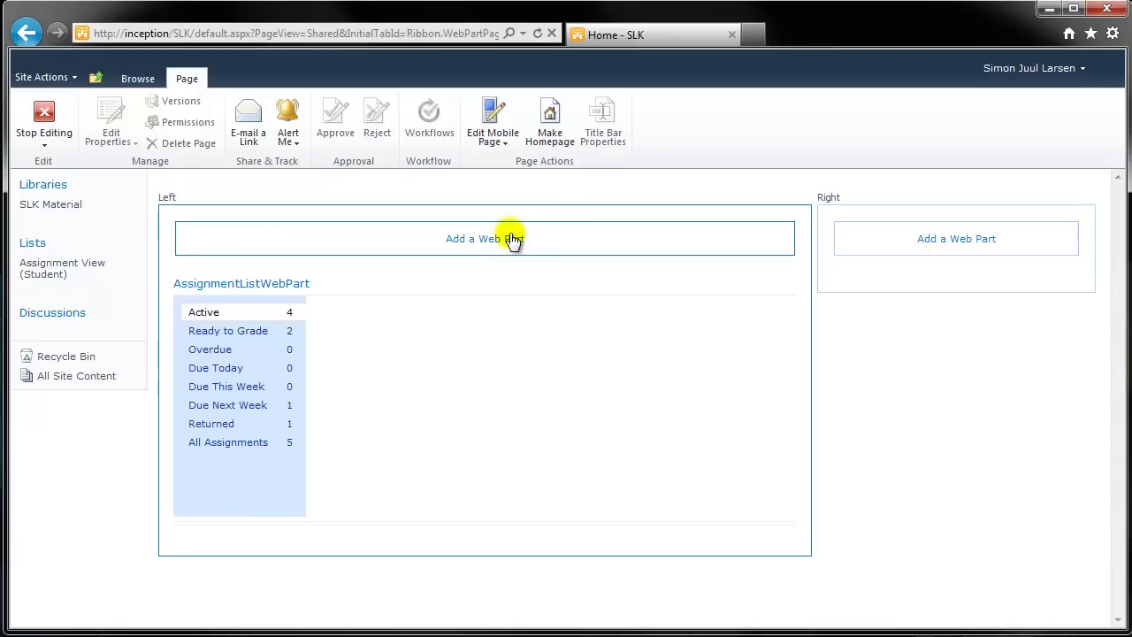
left_click(497, 247)
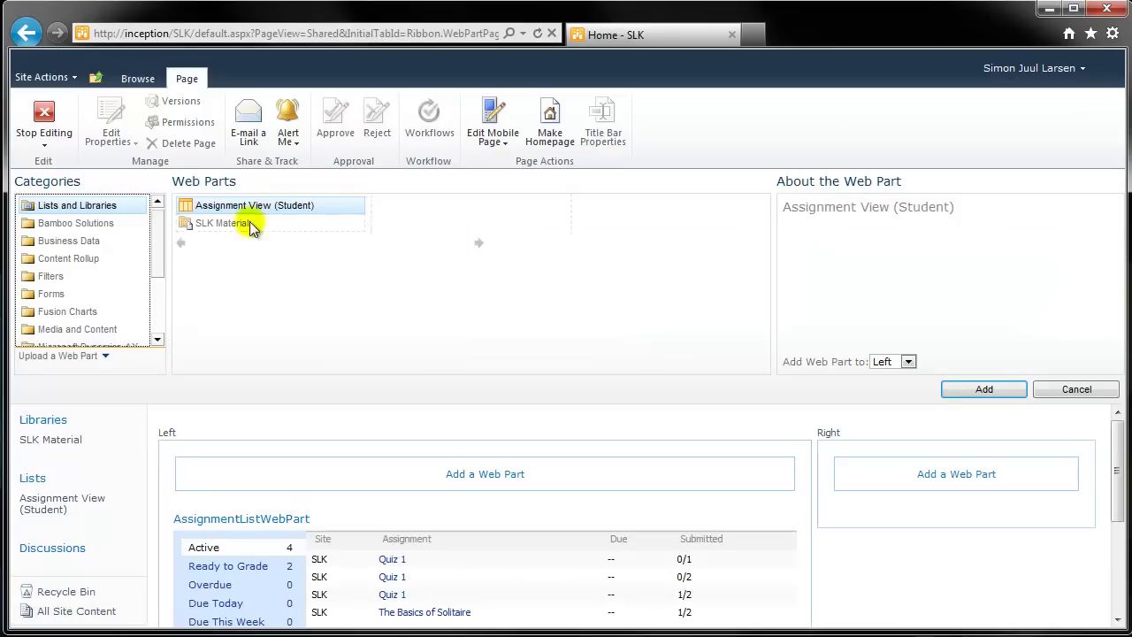
left_click(955, 389)
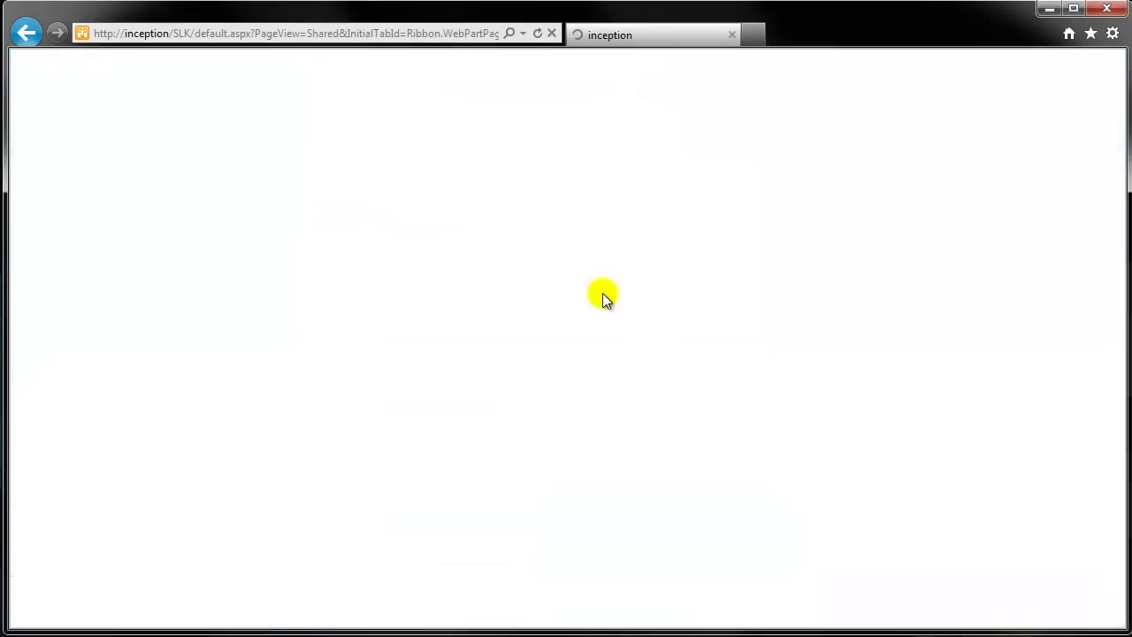
left_click(492, 241)
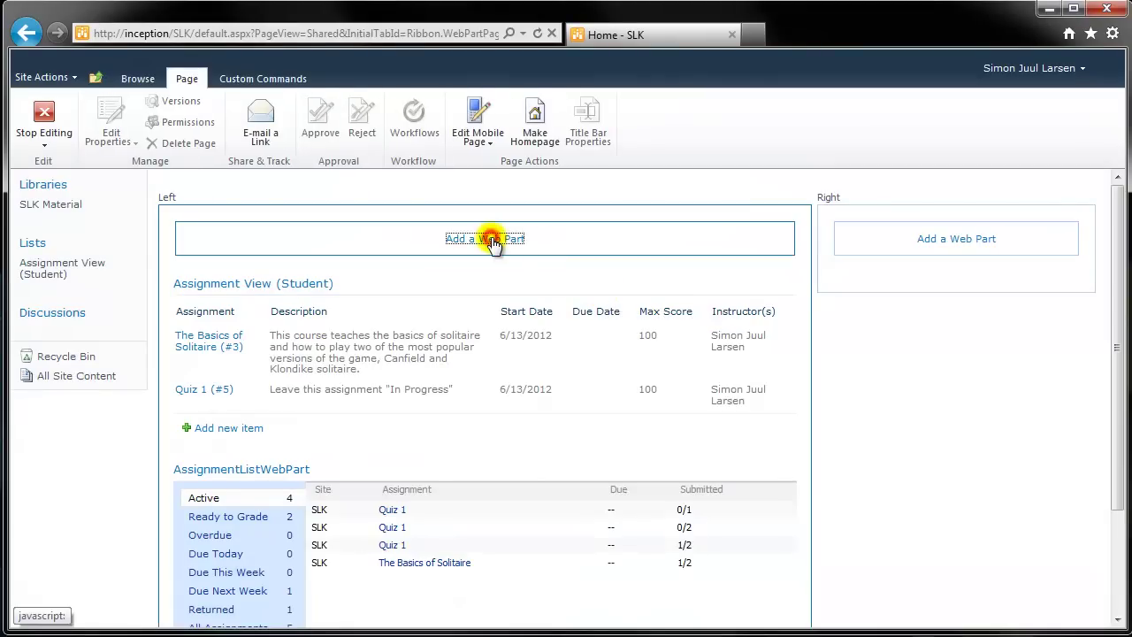
left_click(982, 390)
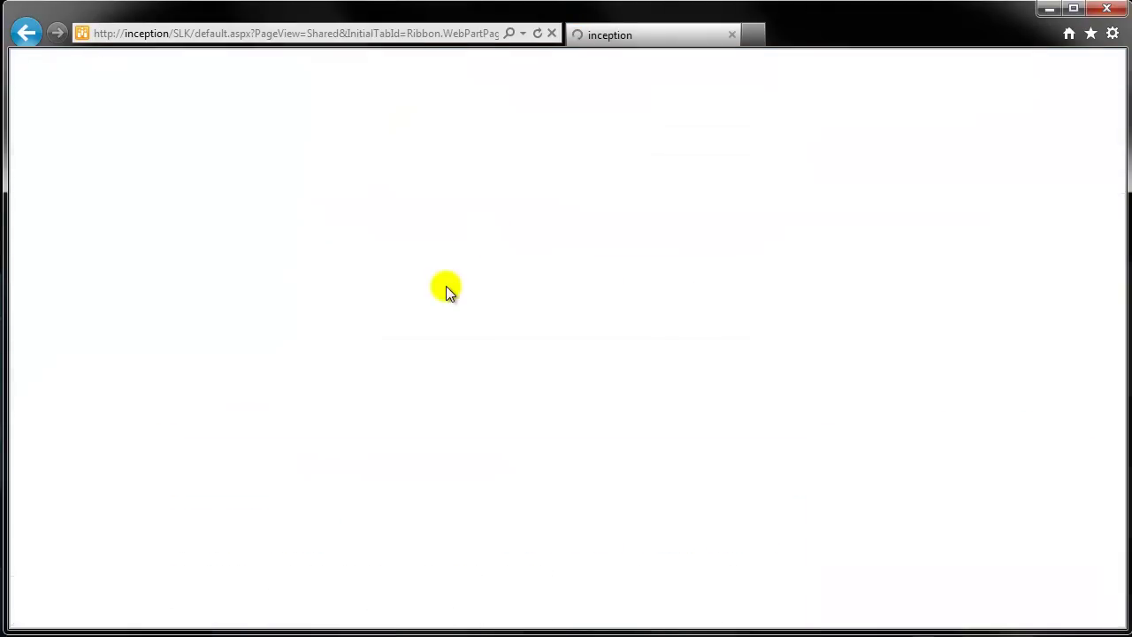
Add a Content Editor web part from the Media and Content category to the Left zone.
left_click(470, 242)
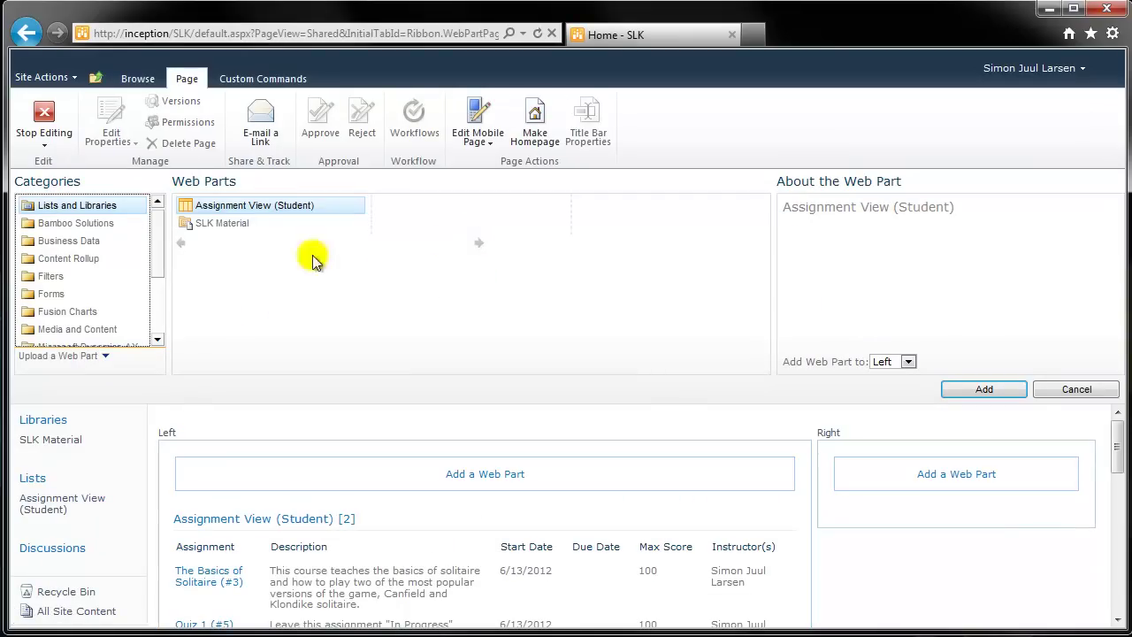
left_click(89, 329)
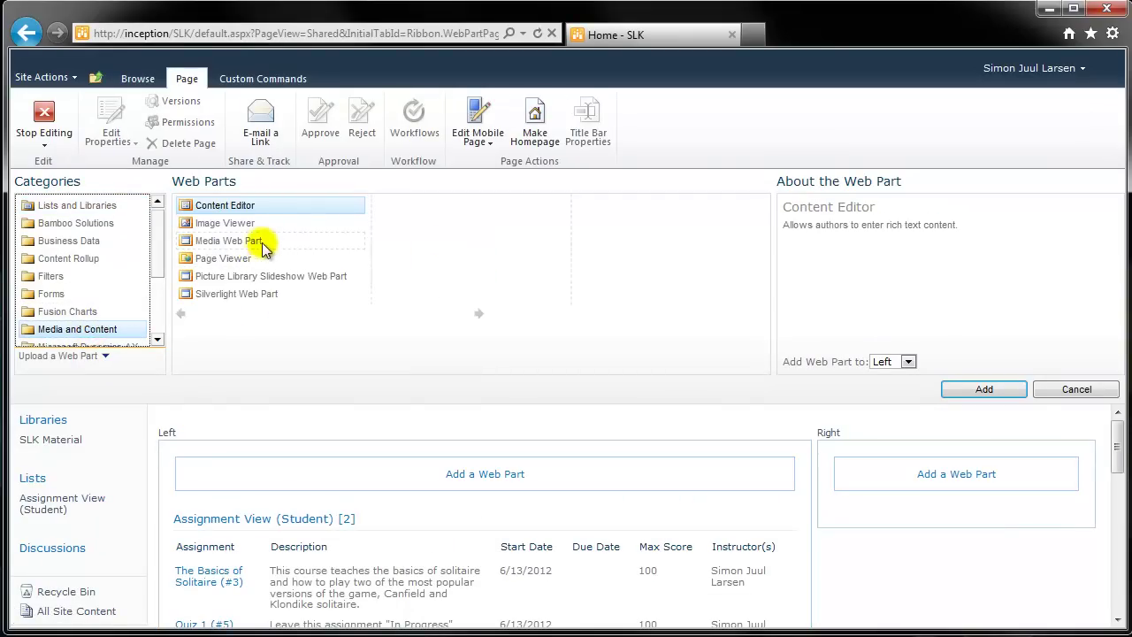
left_click(1008, 390)
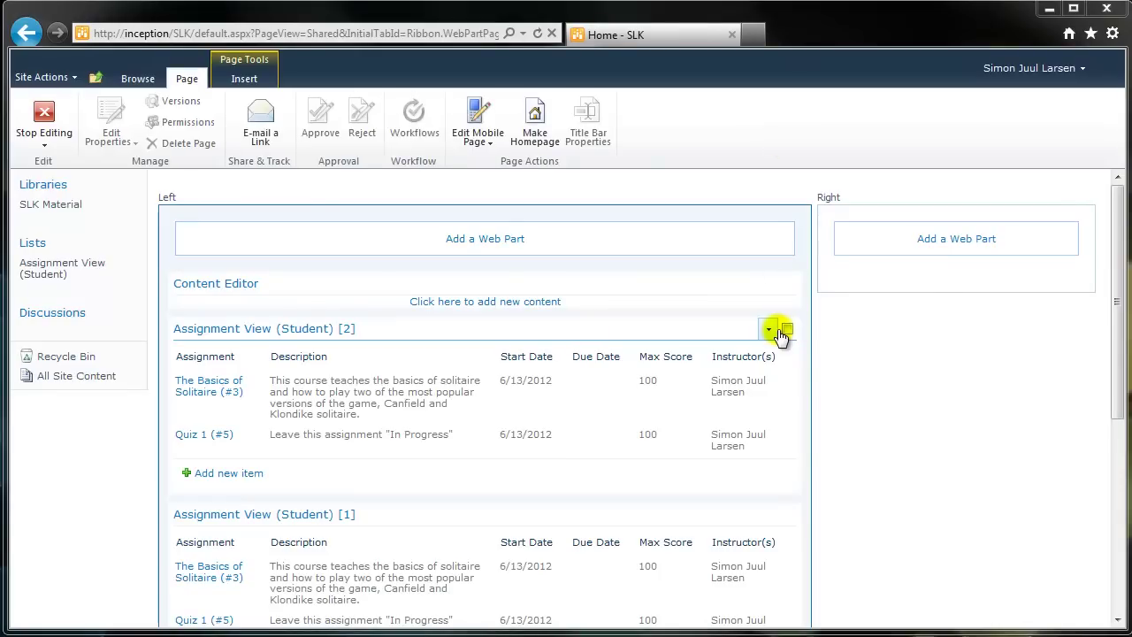
Edit the Assignment View (Student) [2] web part and switch its selected view to My Pending Assignments, accepting the view change.
left_click(770, 332)
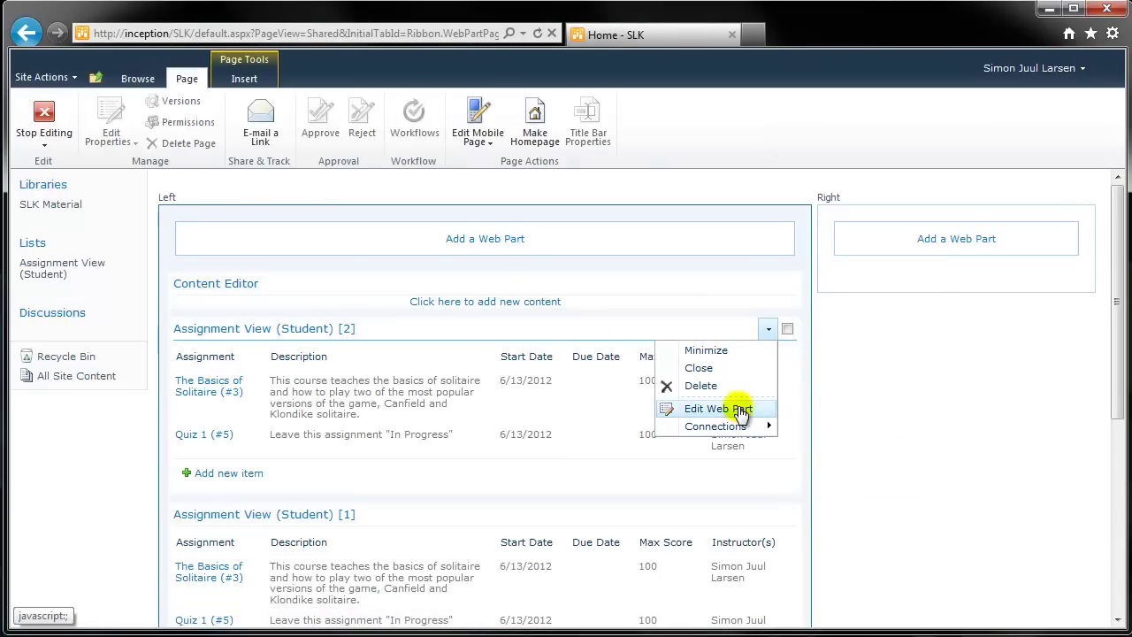
left_click(739, 408)
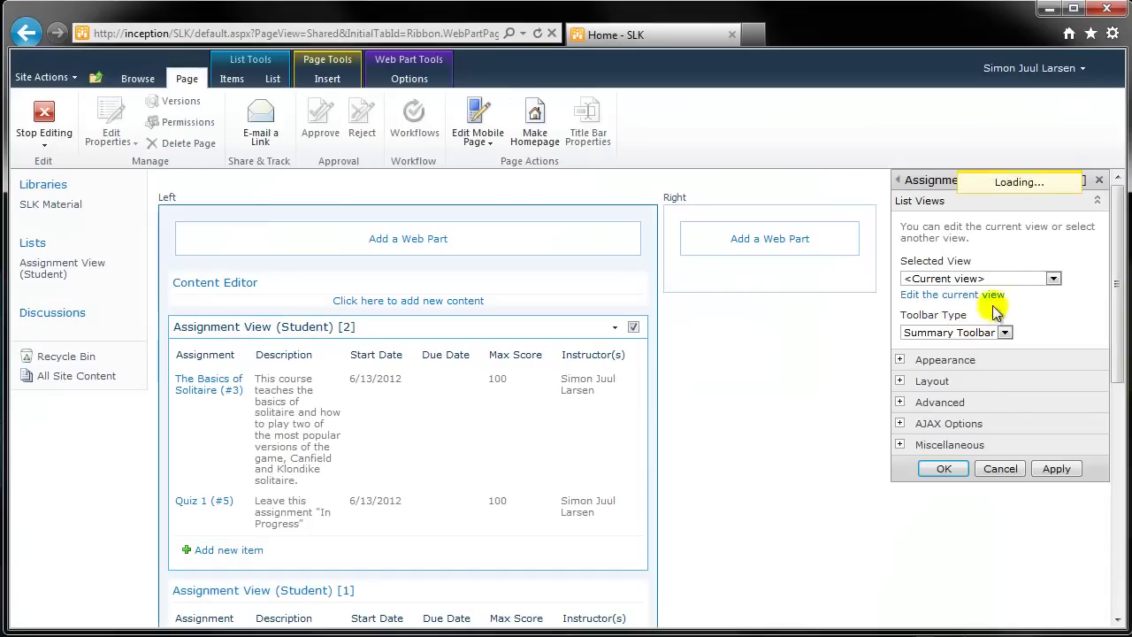
left_click(1008, 279)
left_click(1008, 292)
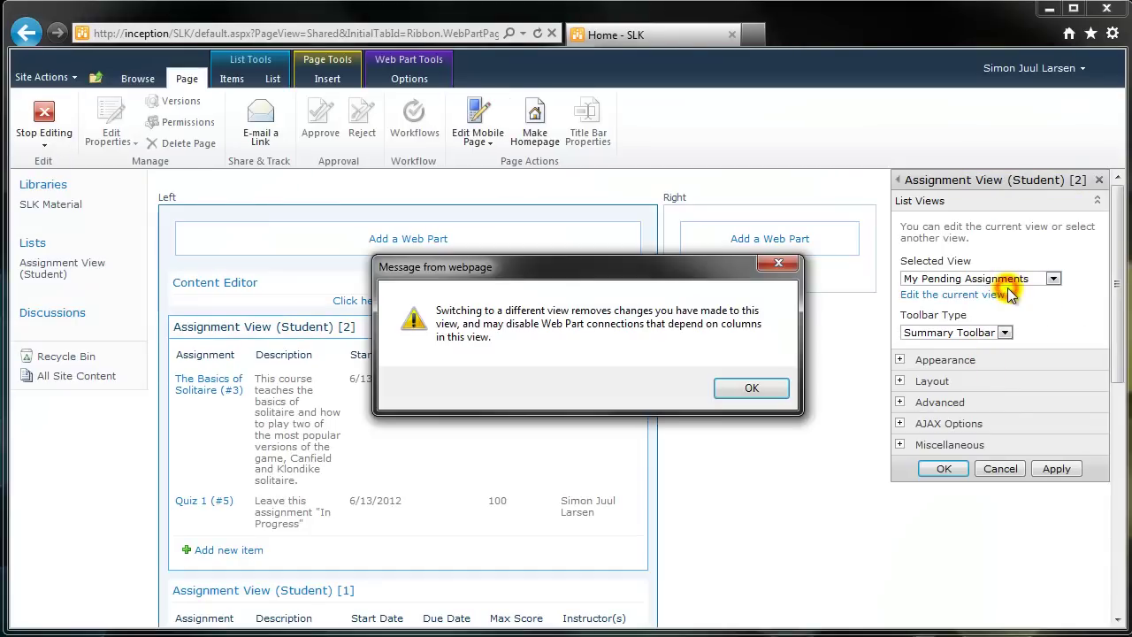
left_click(751, 389)
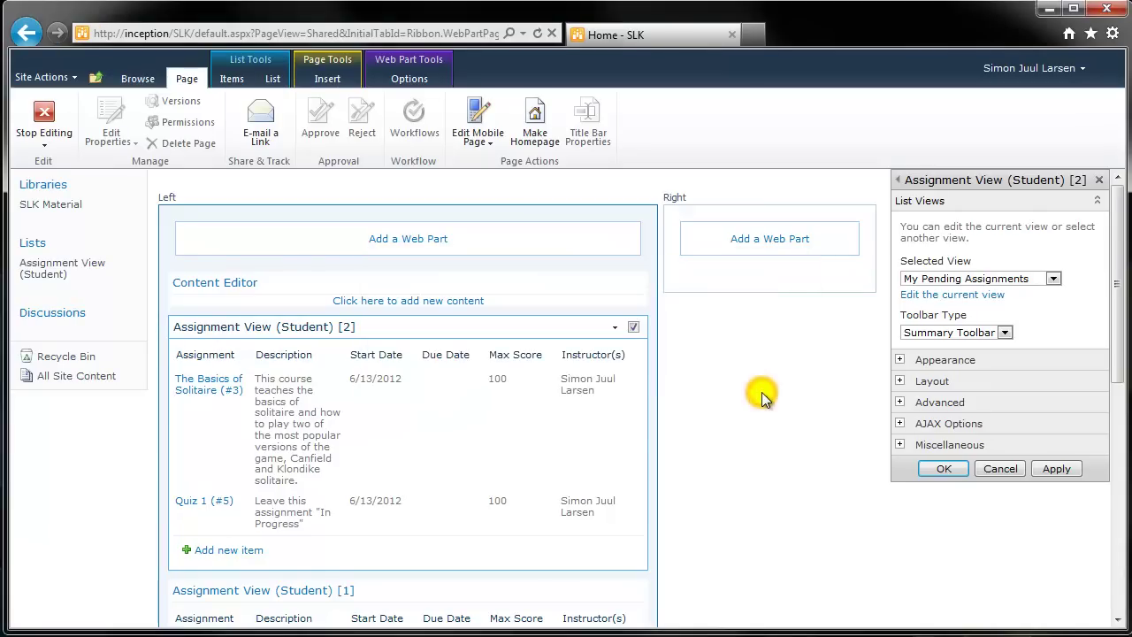
Set the web part's title to My Pending Assignments in its appearance settings and apply the changes.
left_click(937, 359)
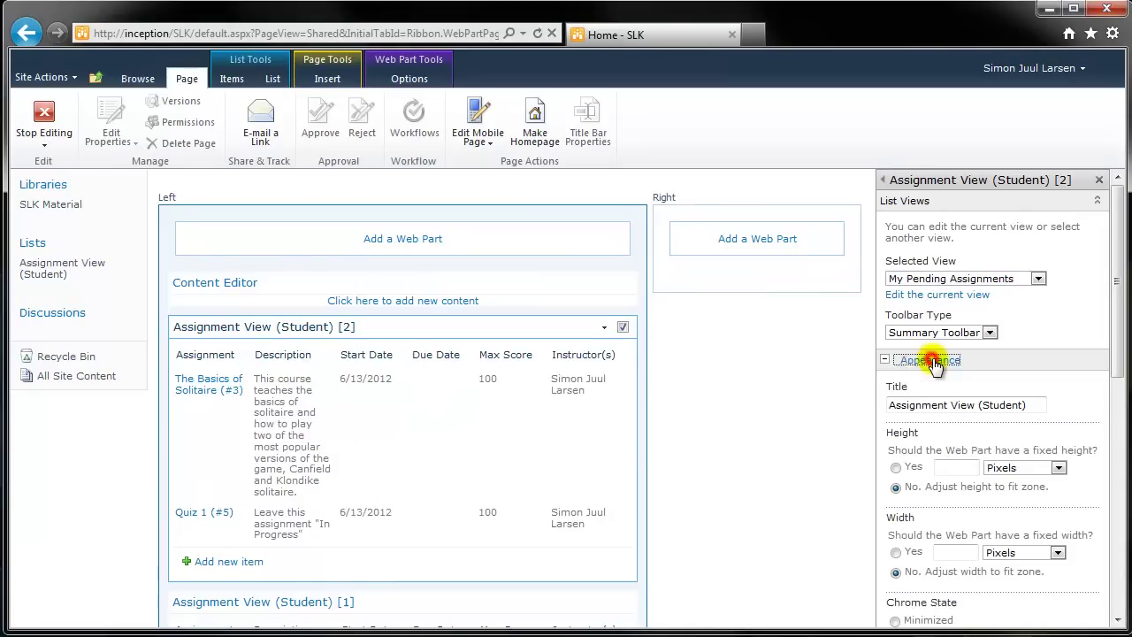
left_click(1041, 404)
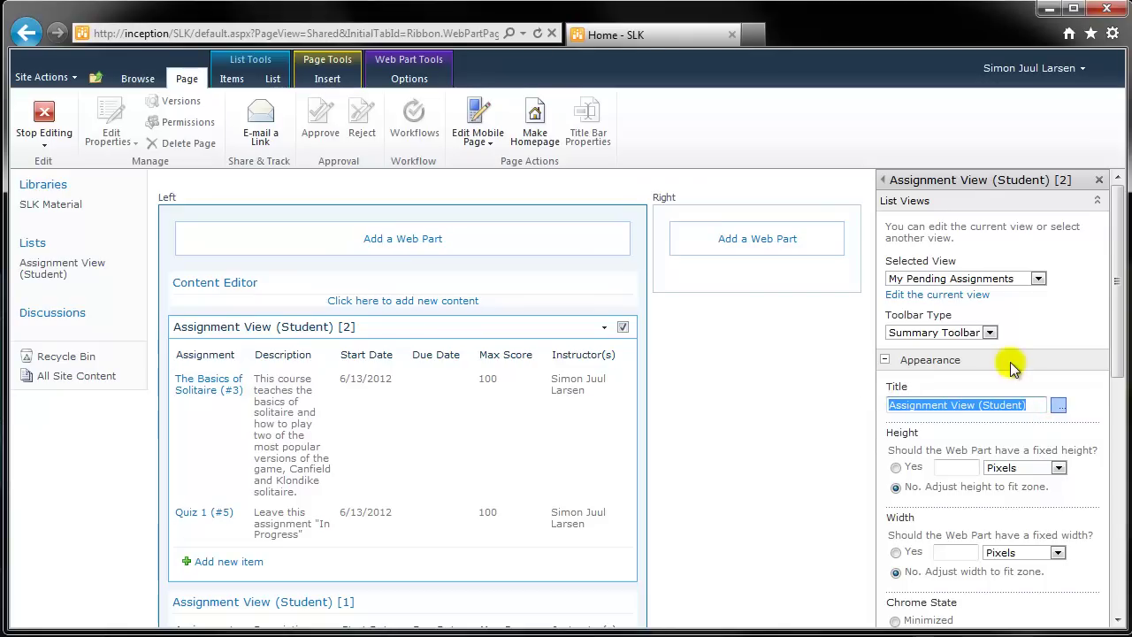
type("My Pending Assignmen")
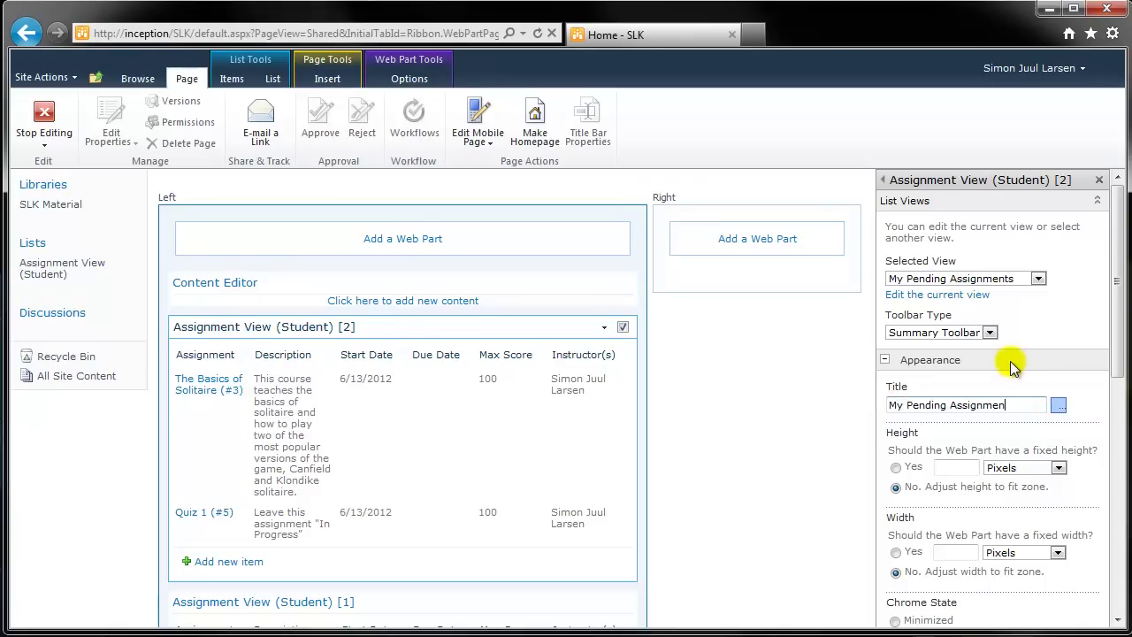
scroll(834, 389, "down", 4)
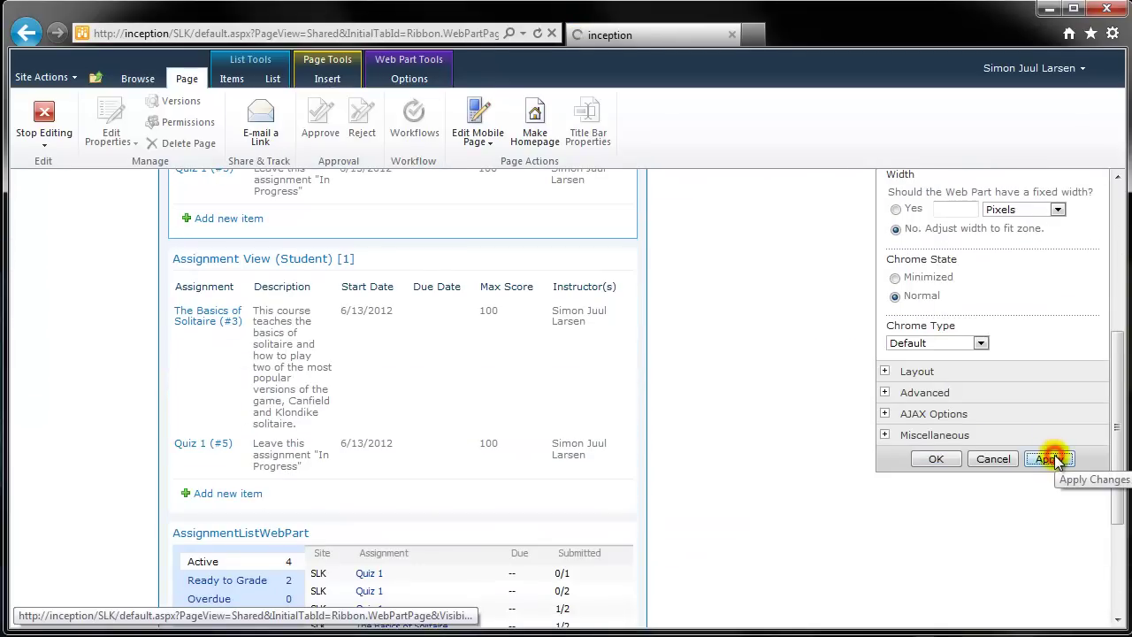
left_click(1052, 459)
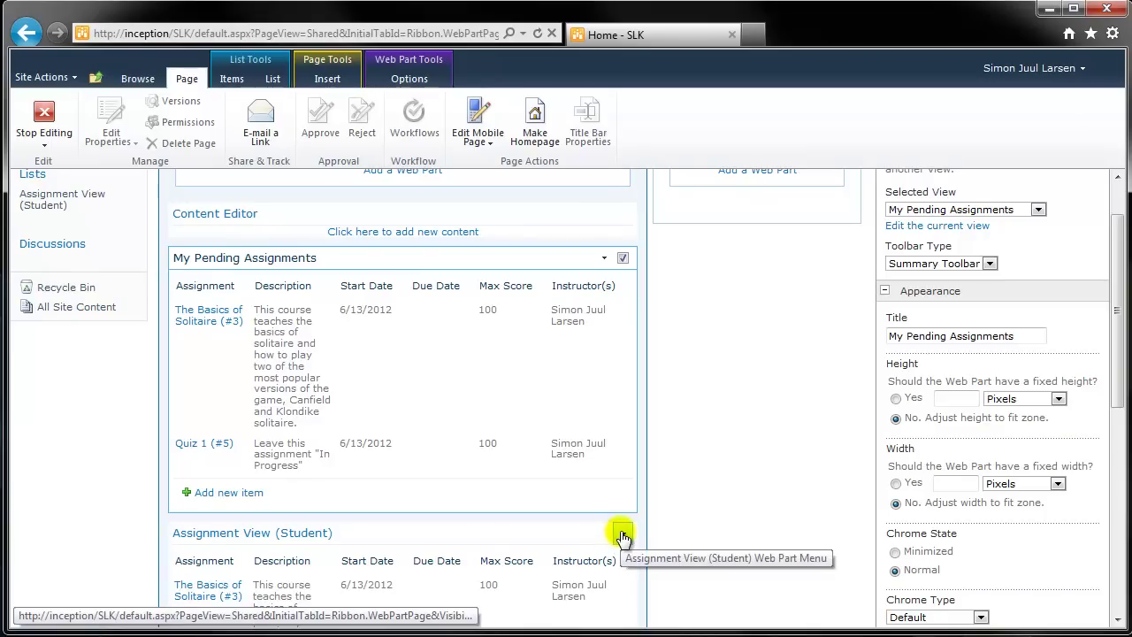
Edit the remaining Assignment View (Student) web part and switch its selected view to My Completed Assignments, accepting the view change.
left_click(623, 536)
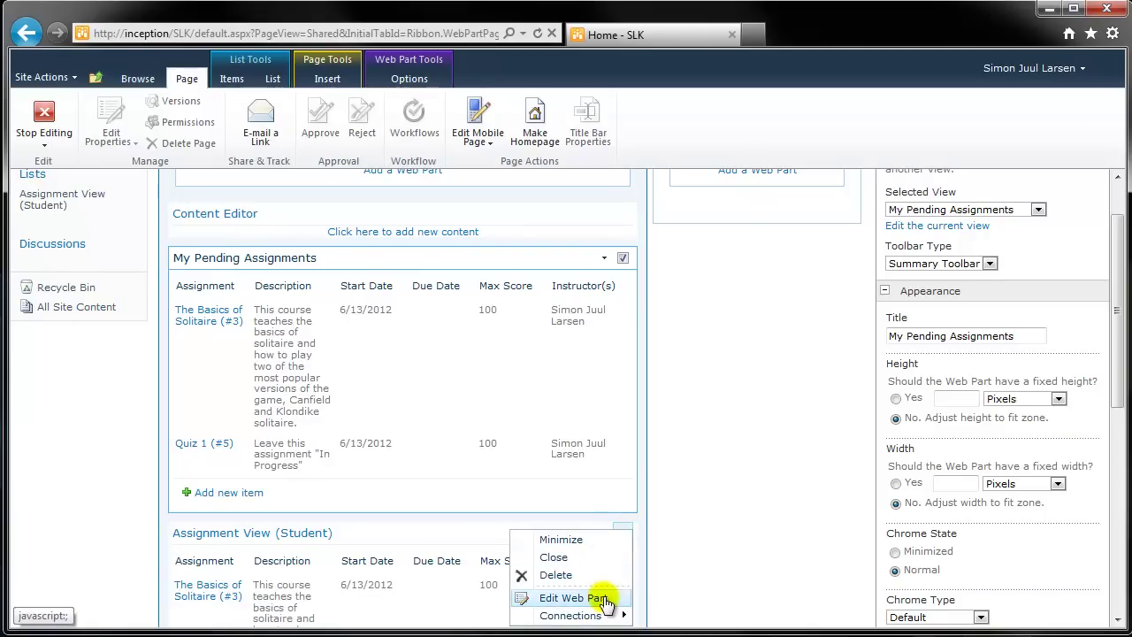
left_click(602, 596)
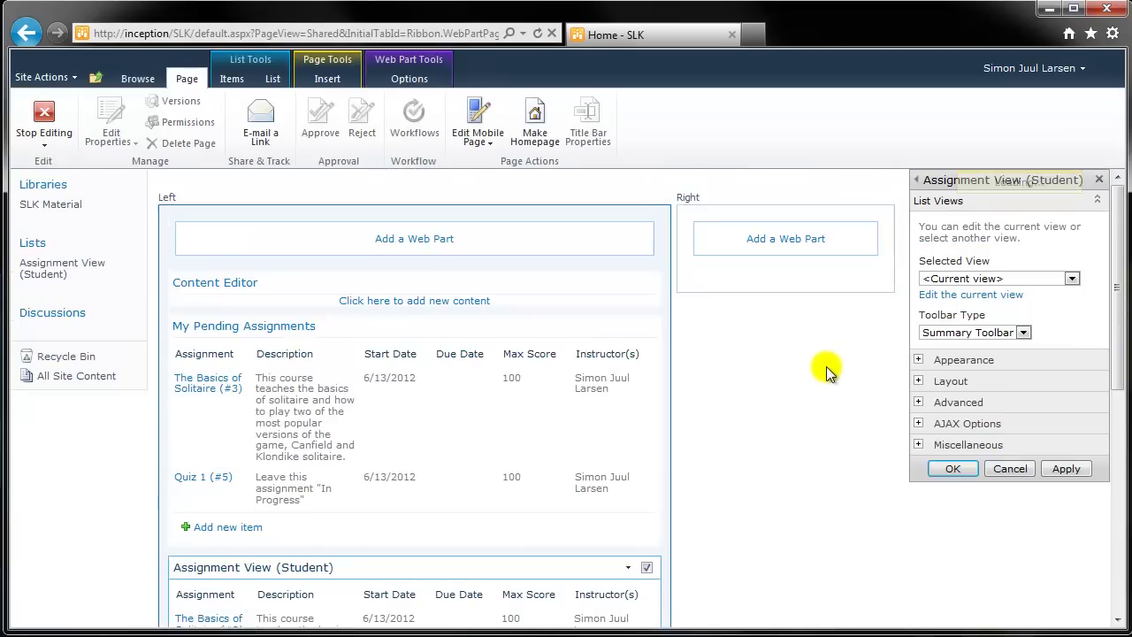
left_click(996, 280)
left_click(1009, 304)
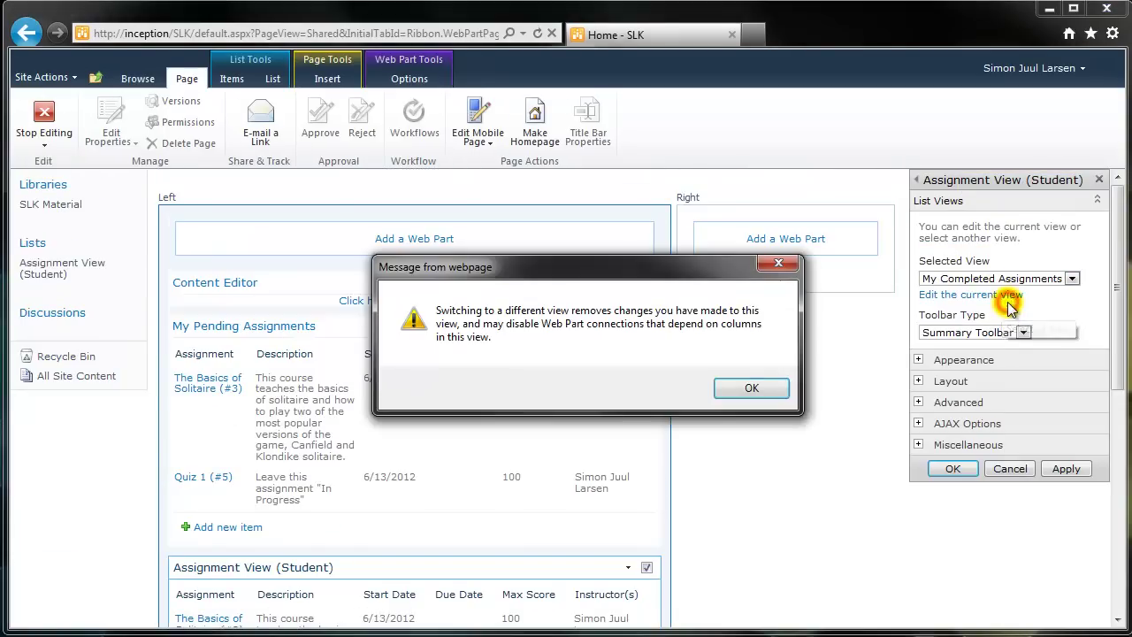
left_click(733, 392)
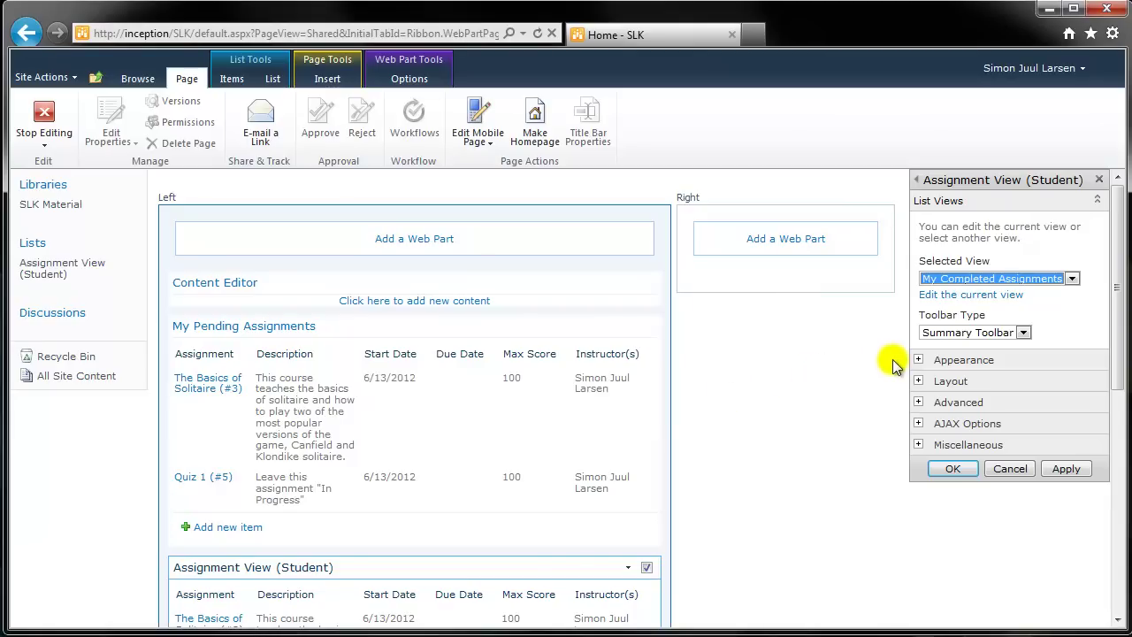
Set this web part's title to My Completed Assignments in its appearance settings and apply the changes.
left_click(929, 361)
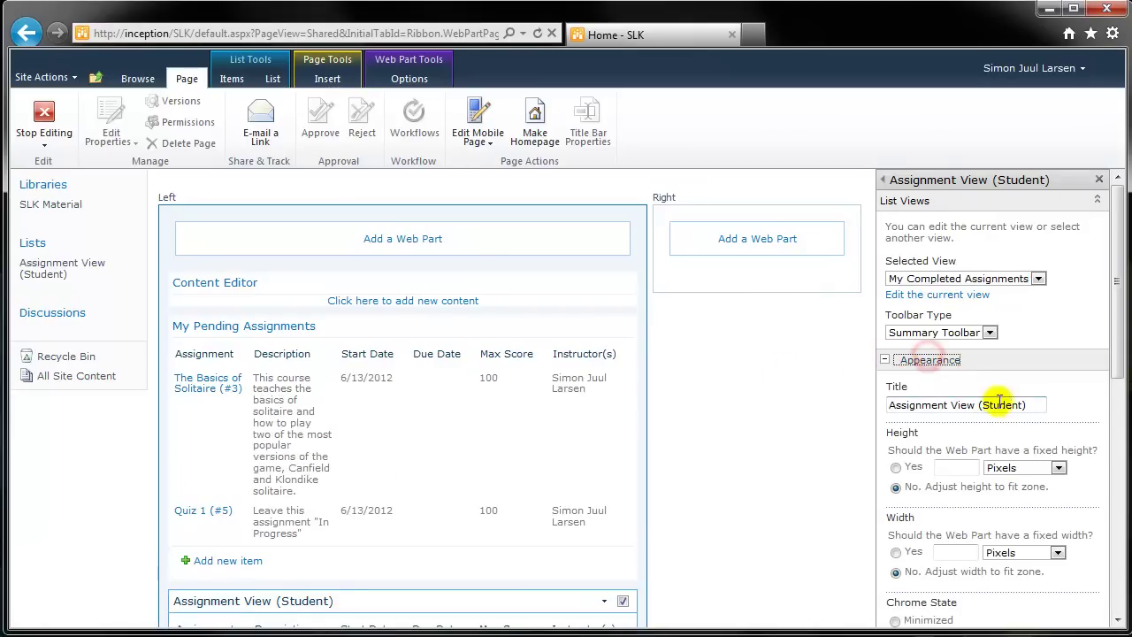
triple_click(1032, 405)
type("M")
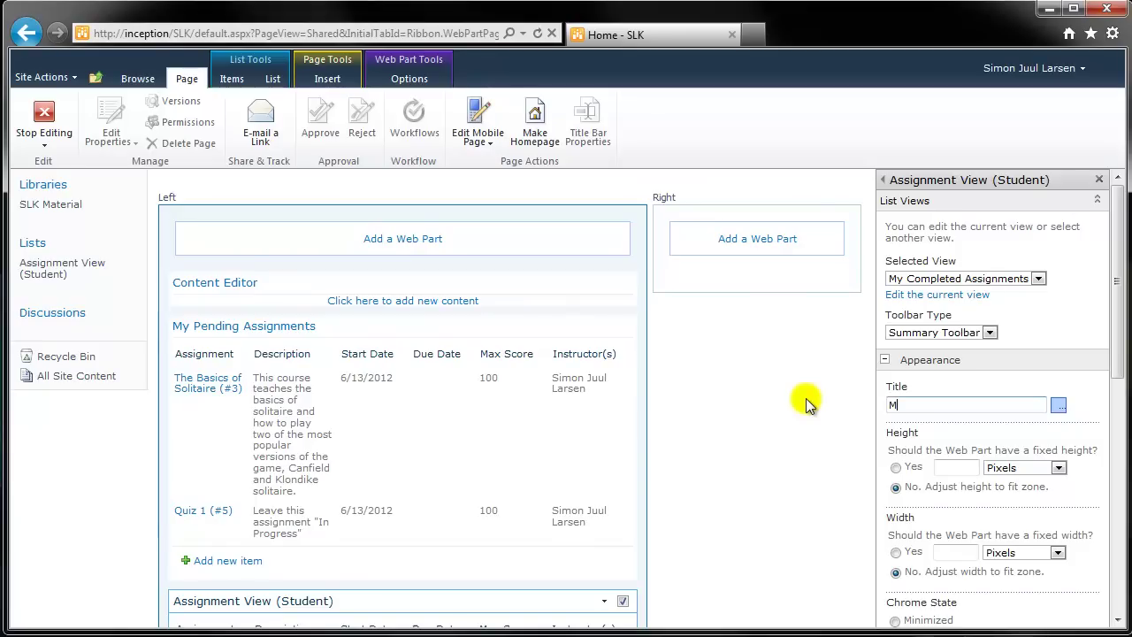
type("y Completed Assignments")
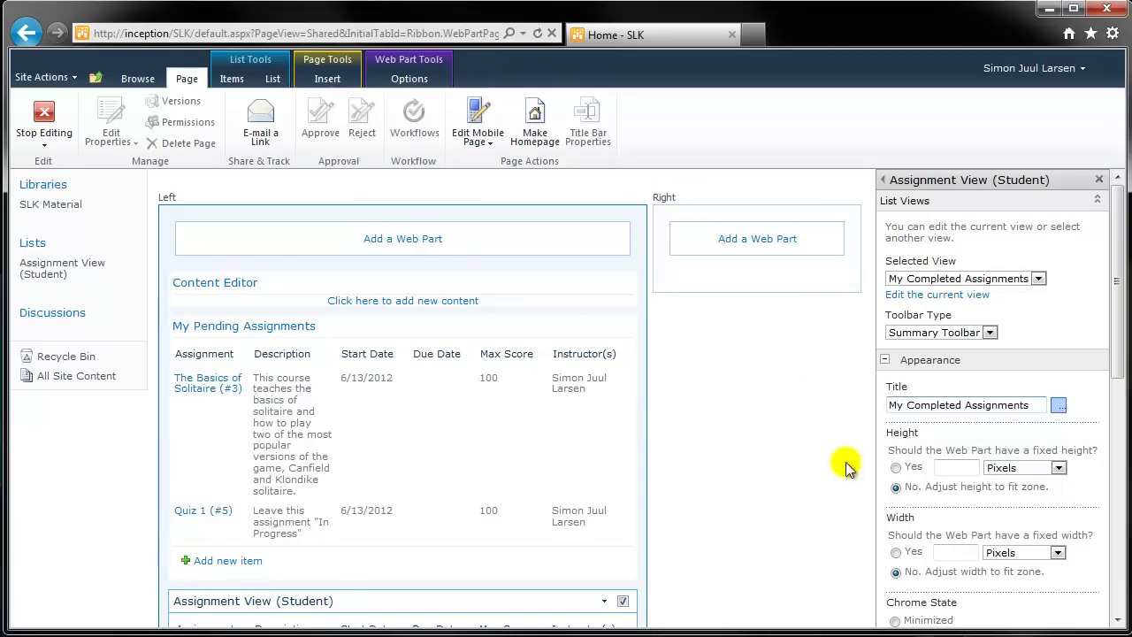
scroll(844, 459, "down", 3)
left_click(1049, 596)
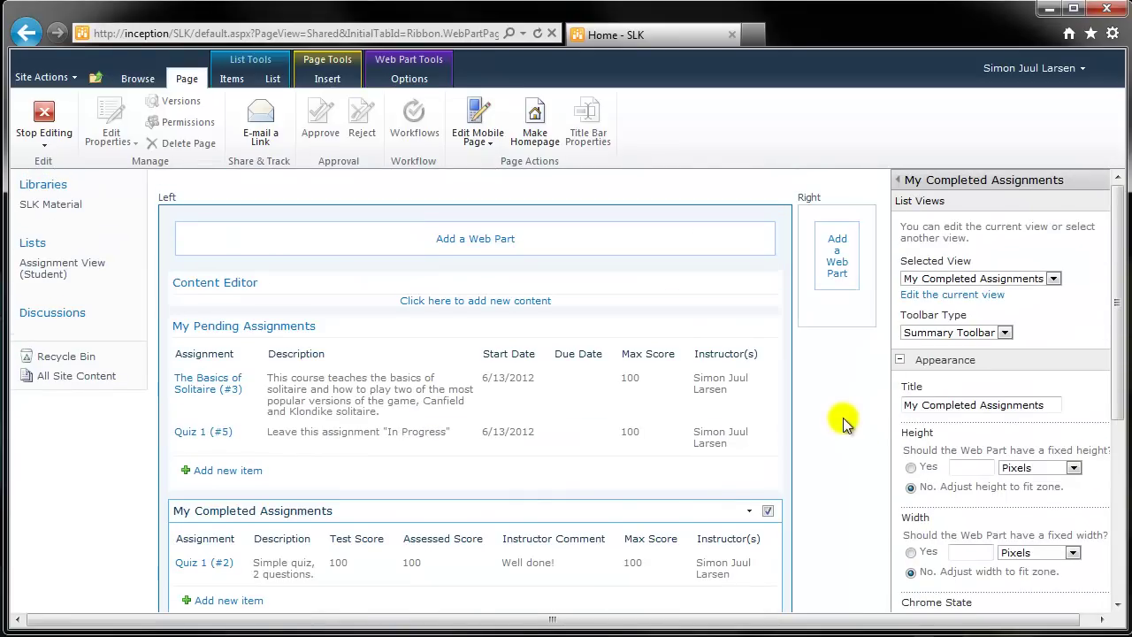
Confirm the My Completed Assignments web part settings and finish editing the home page.
left_click(364, 301)
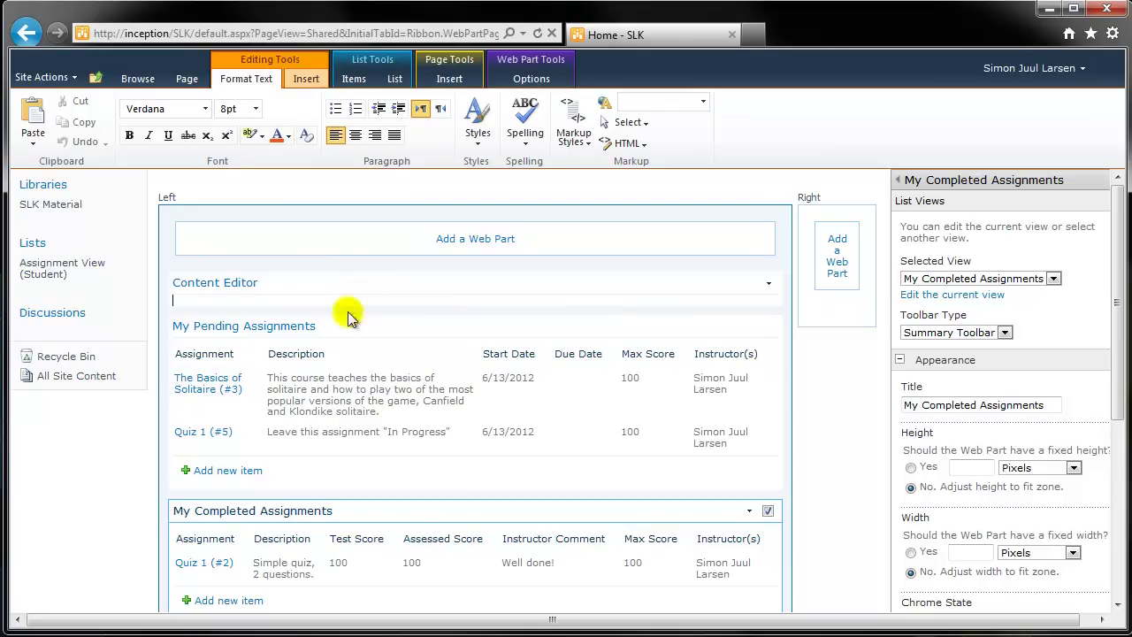
left_click(835, 354)
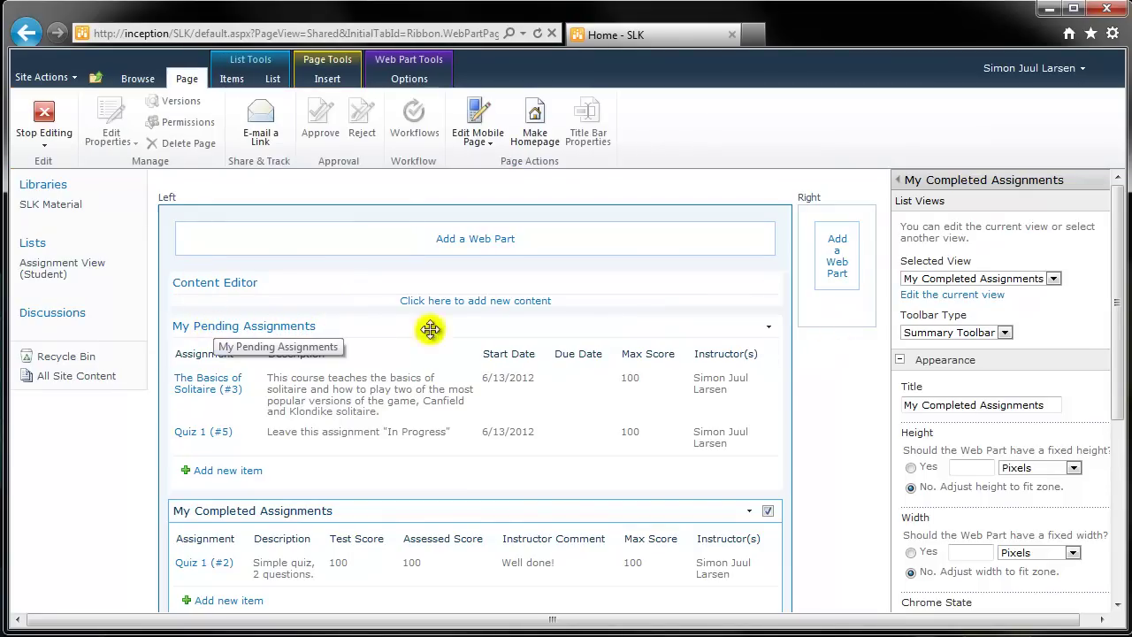
scroll(867, 451, "down", 3)
left_click(951, 603)
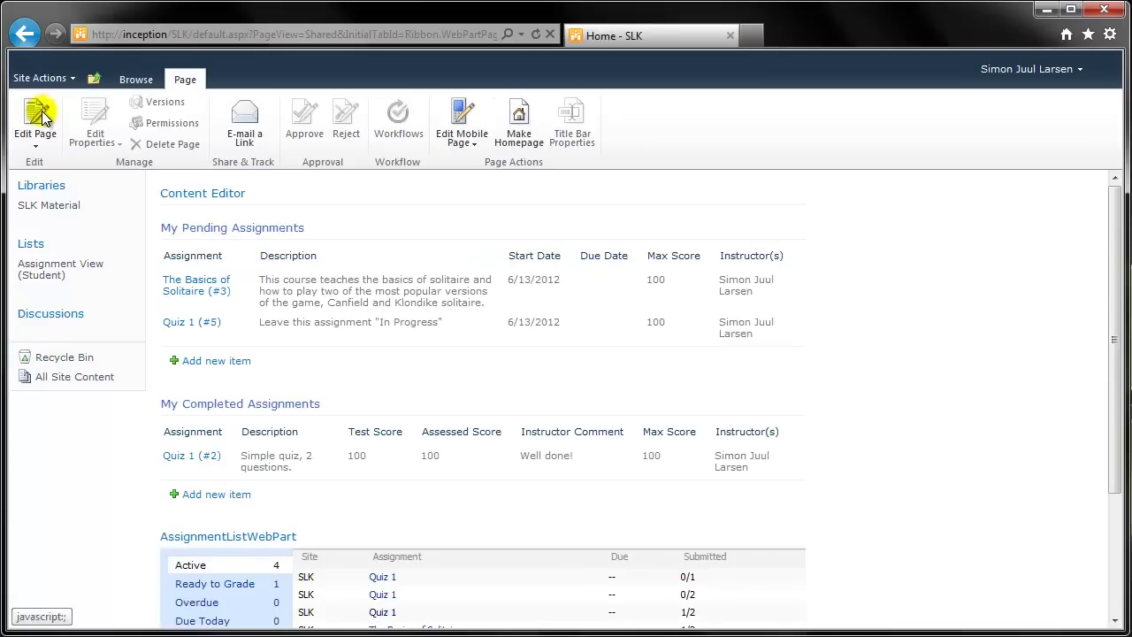
Open the Assignment View (Student) list in a new browser tab and go to its List Settings page.
middle_click(53, 268)
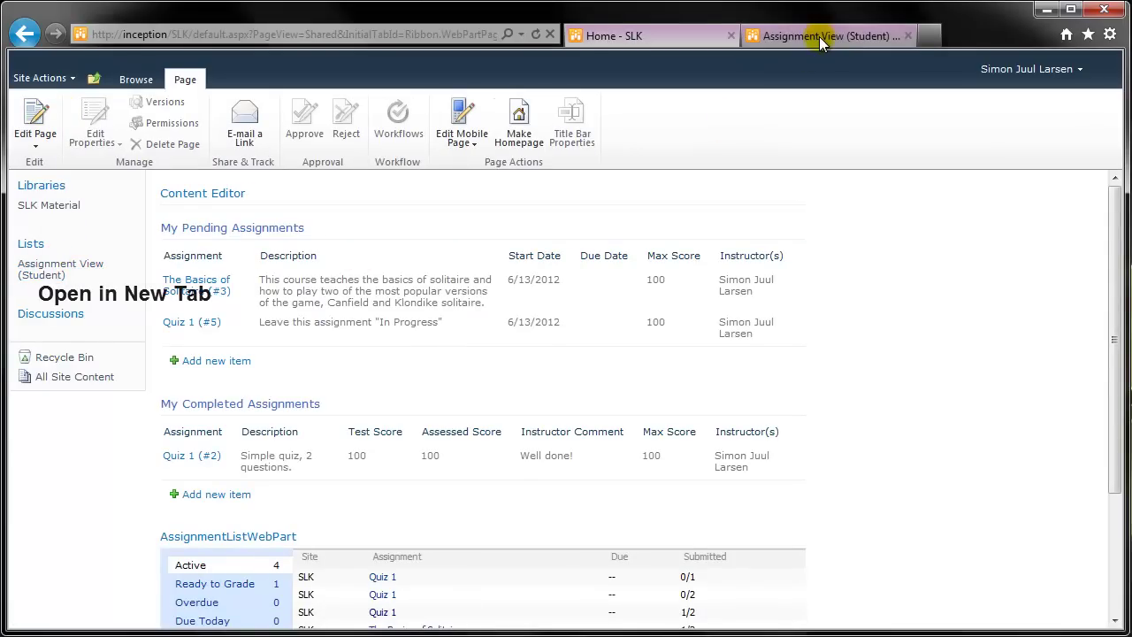
left_click(819, 36)
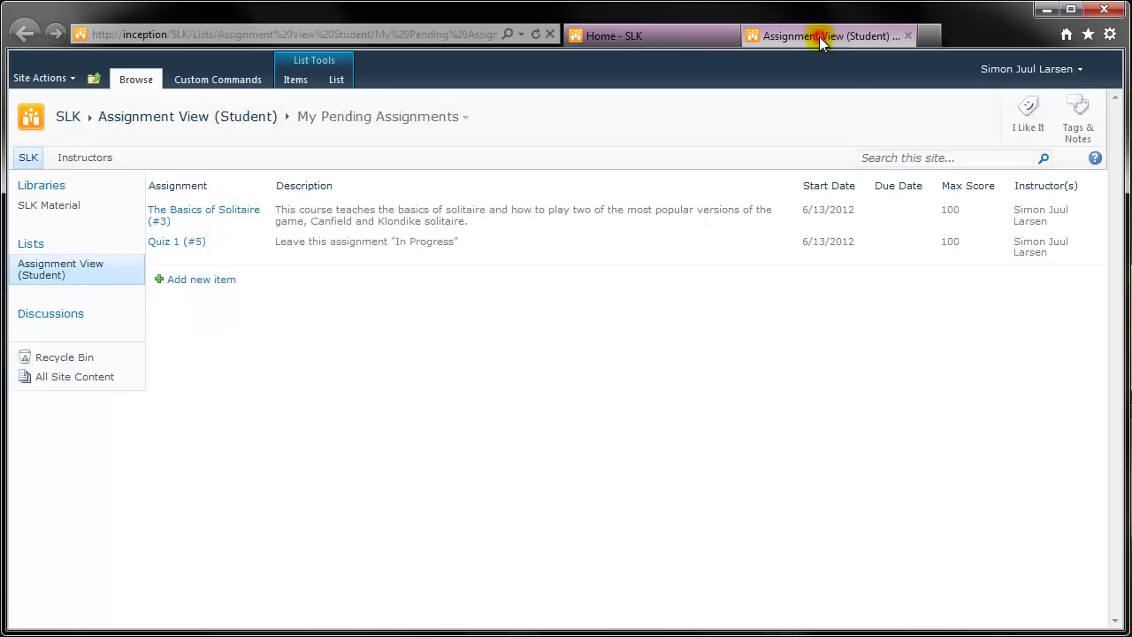
left_click(340, 86)
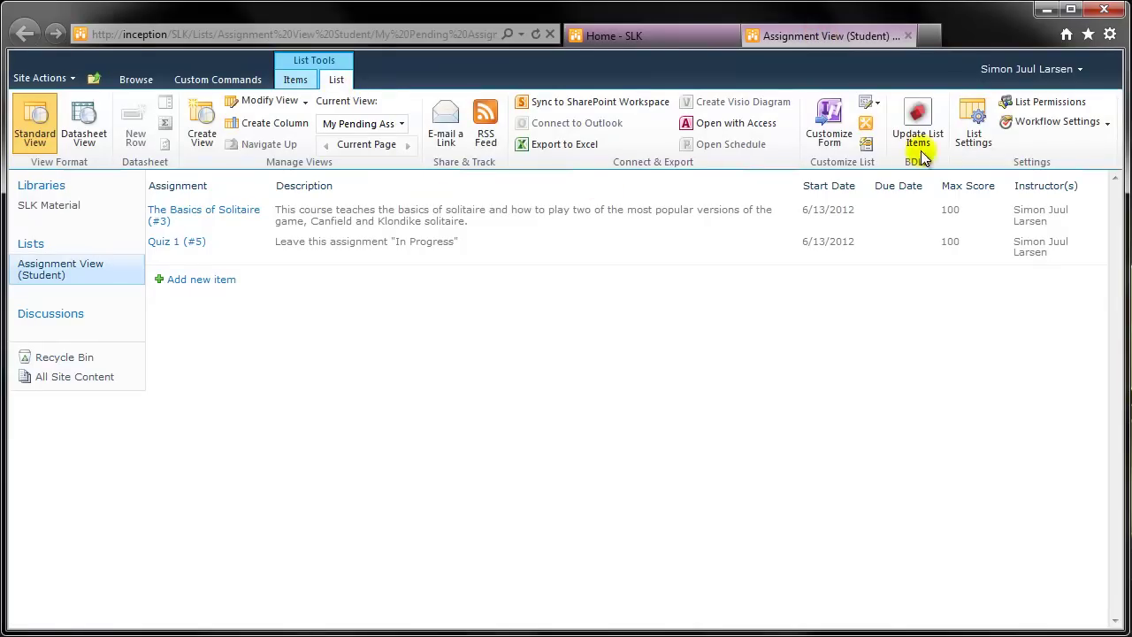
left_click(964, 131)
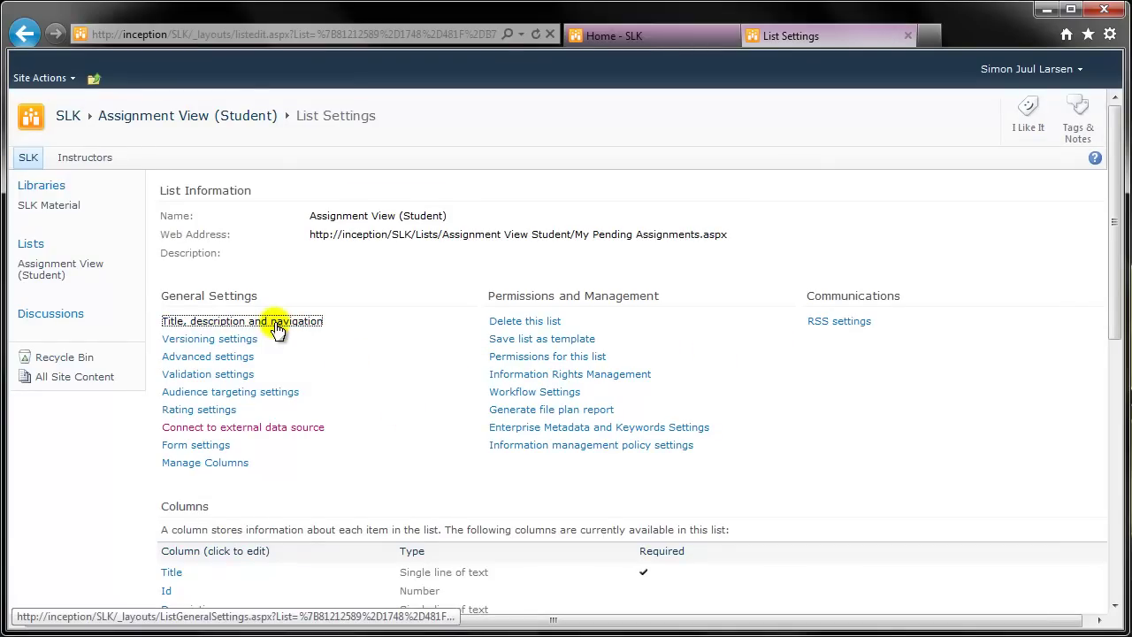
Return to the SLK home page and enter "To update the lists below," as content in the Content Editor web part.
left_click(619, 37)
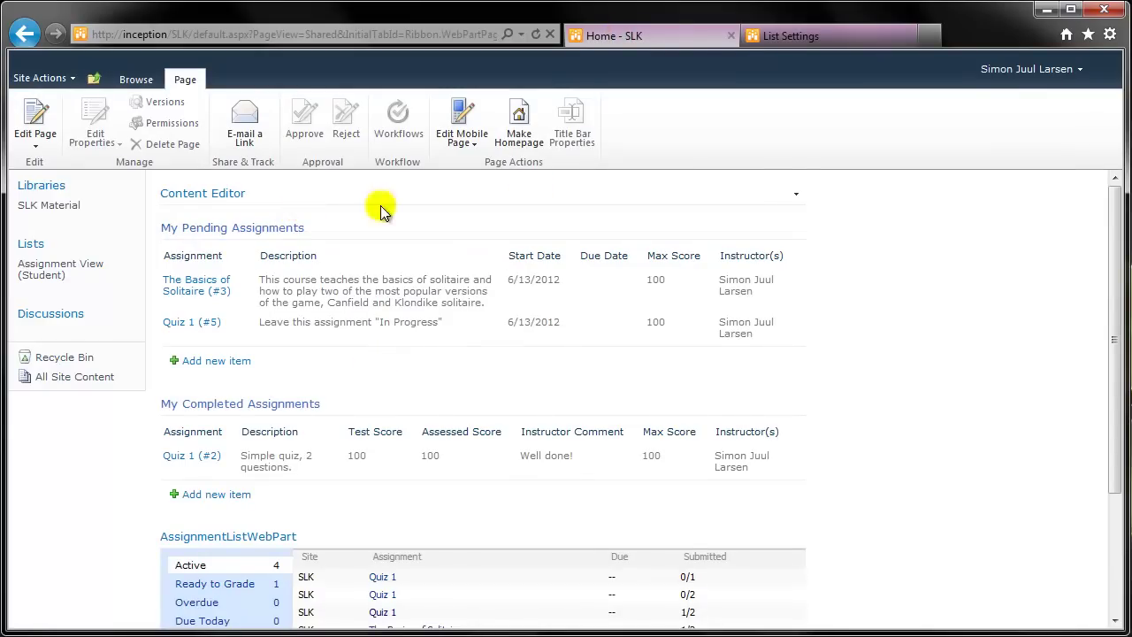
left_click(796, 193)
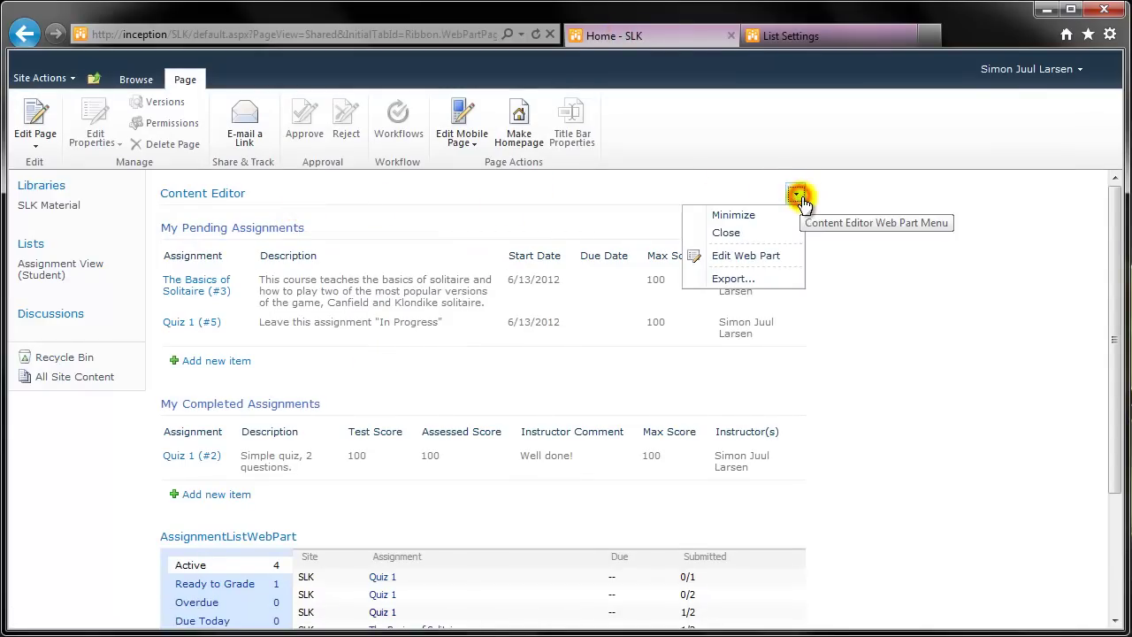
left_click(752, 254)
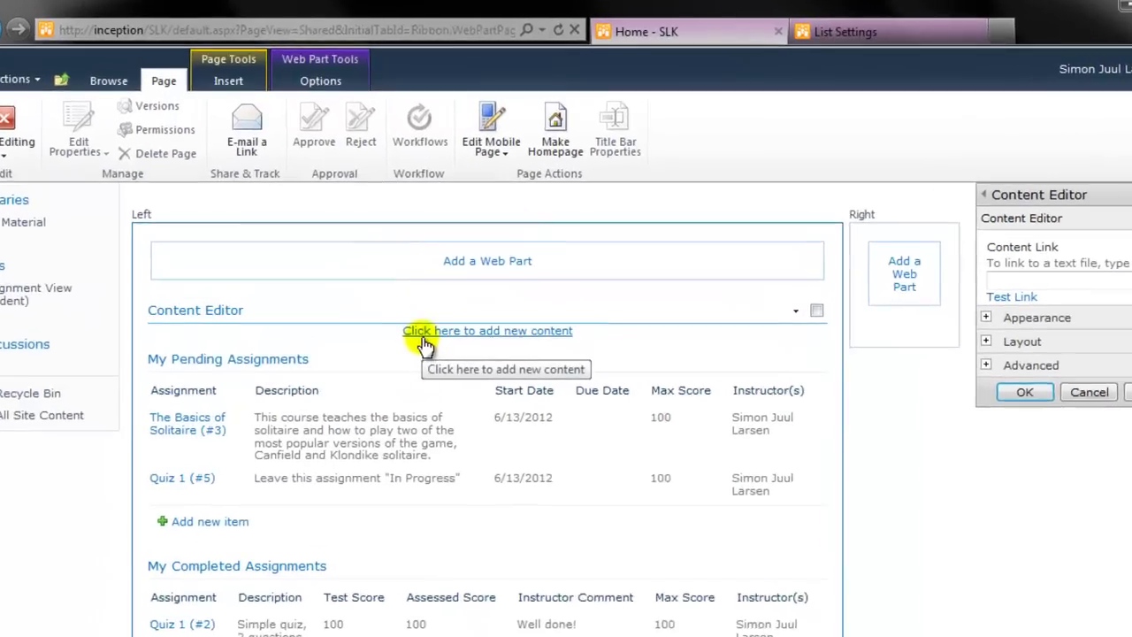
left_click(424, 334)
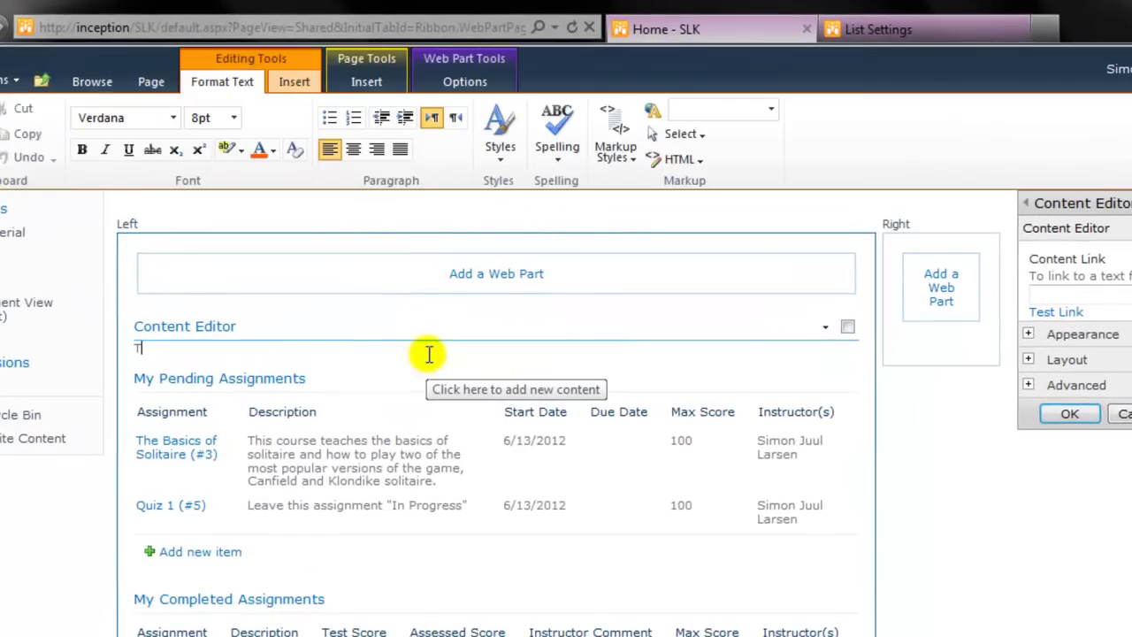
type("To update the lists below,")
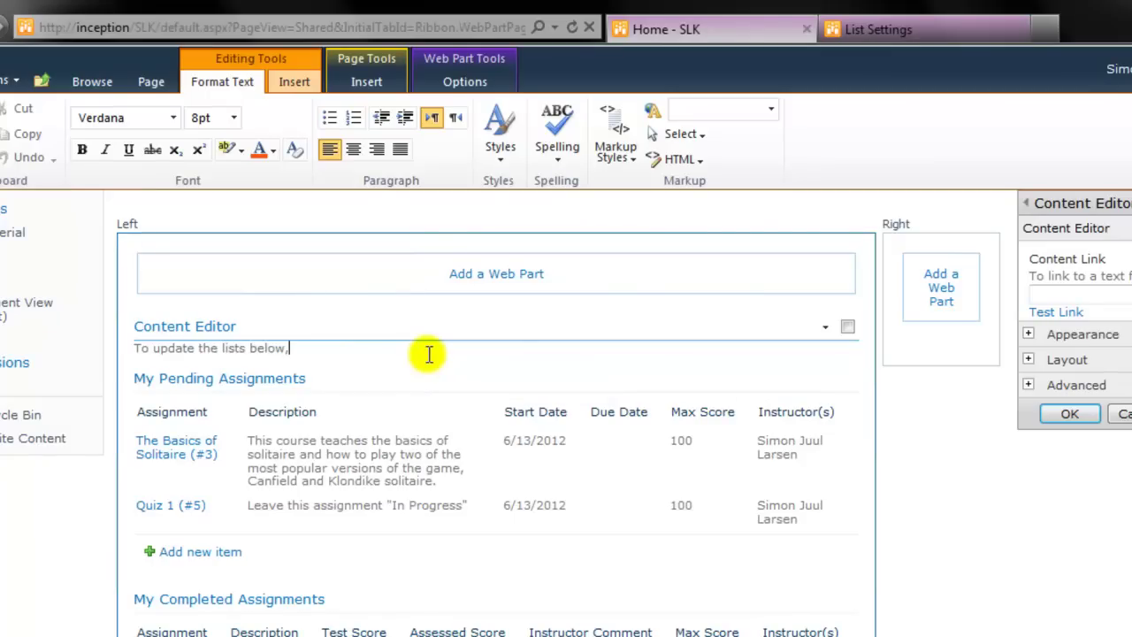
left_click(292, 81)
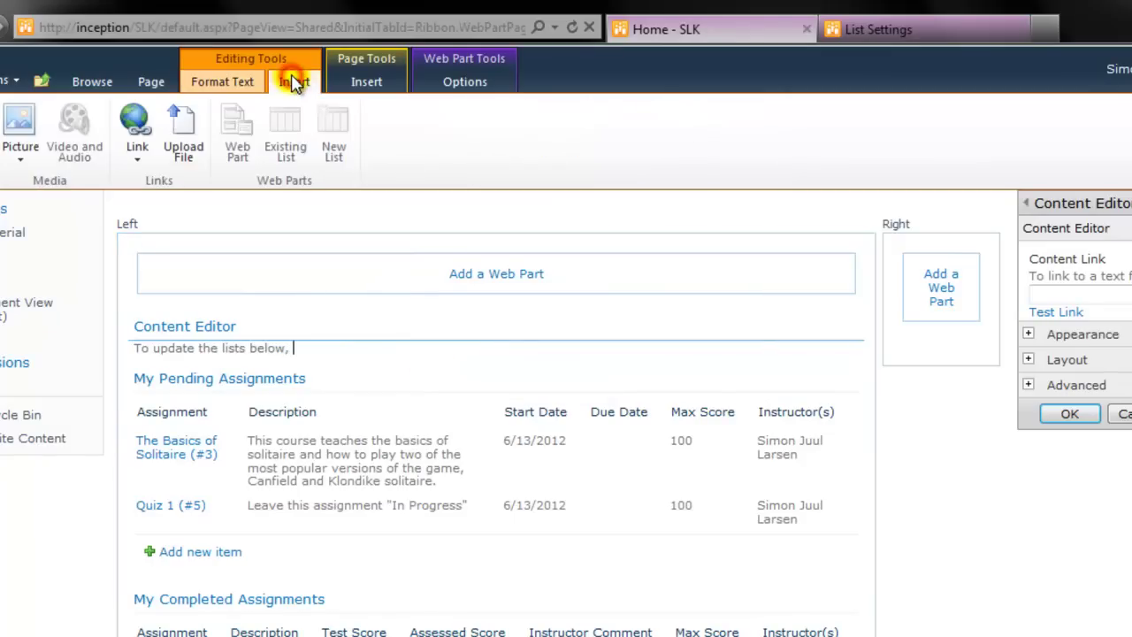
left_click(134, 124)
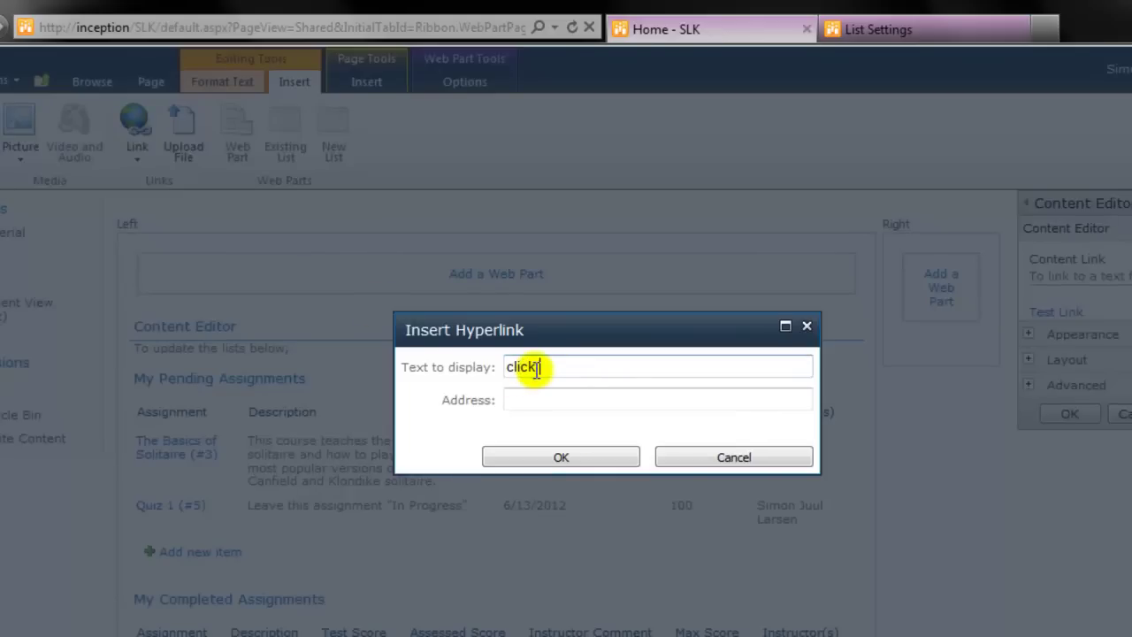
type("click here!")
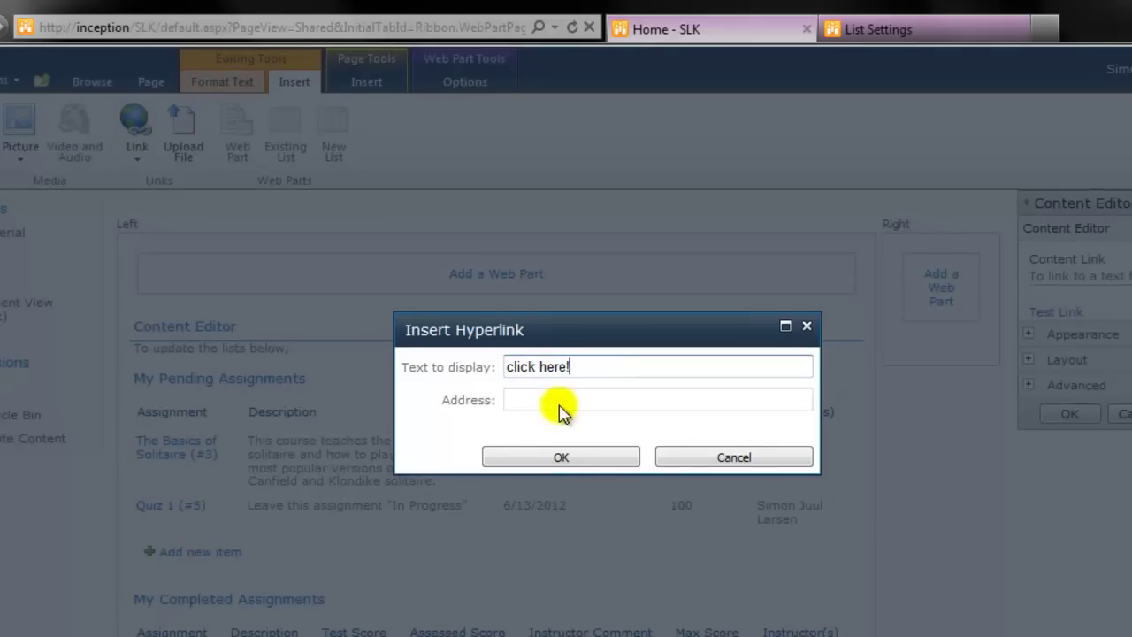
right_click(563, 400)
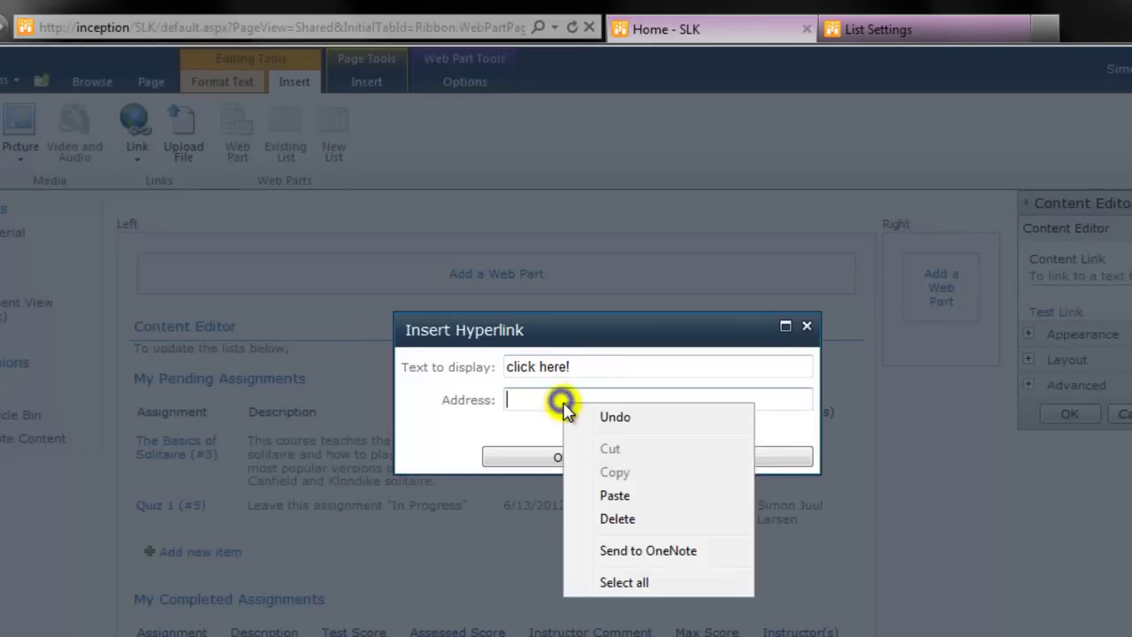
left_click(612, 498)
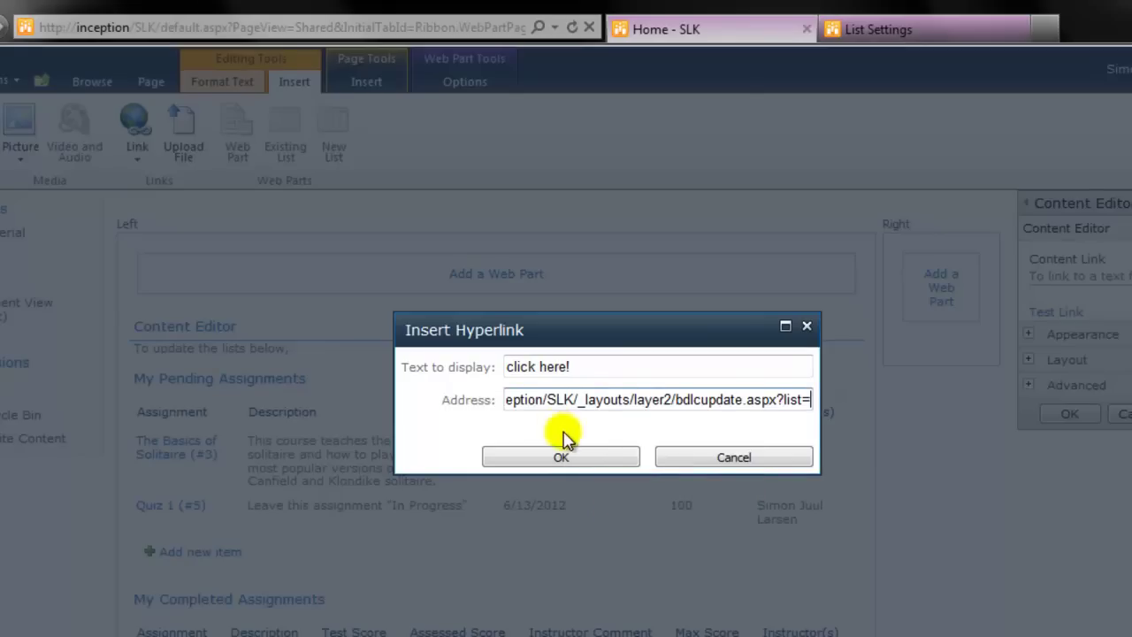
Examine the pasted hyperlink address from its beginning to its list parameter.
left_click(544, 399)
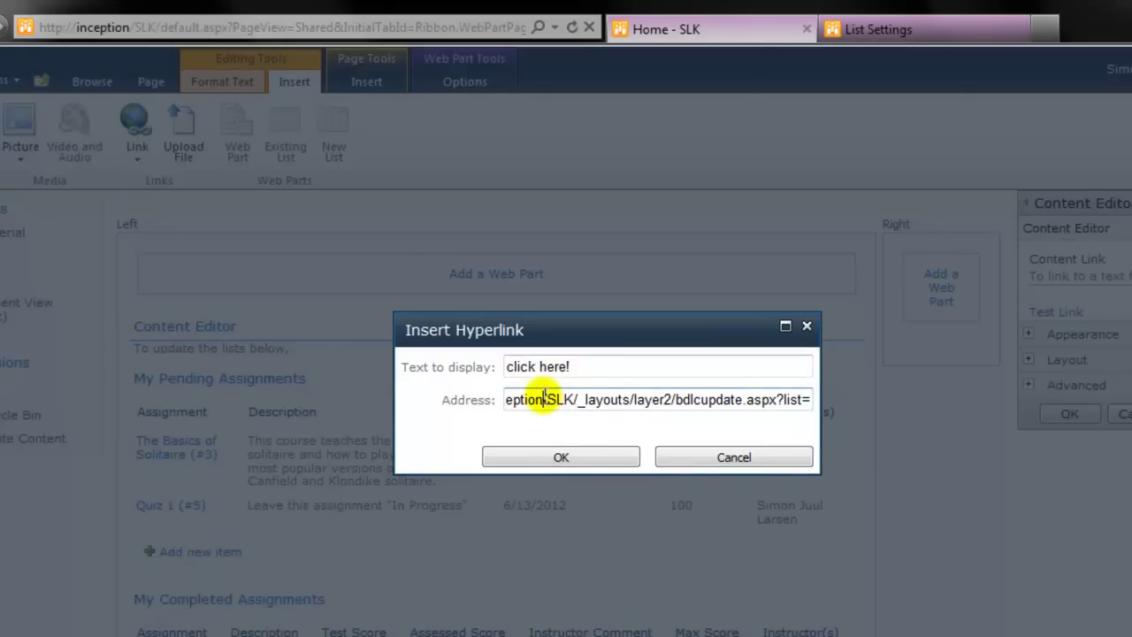
key("Home")
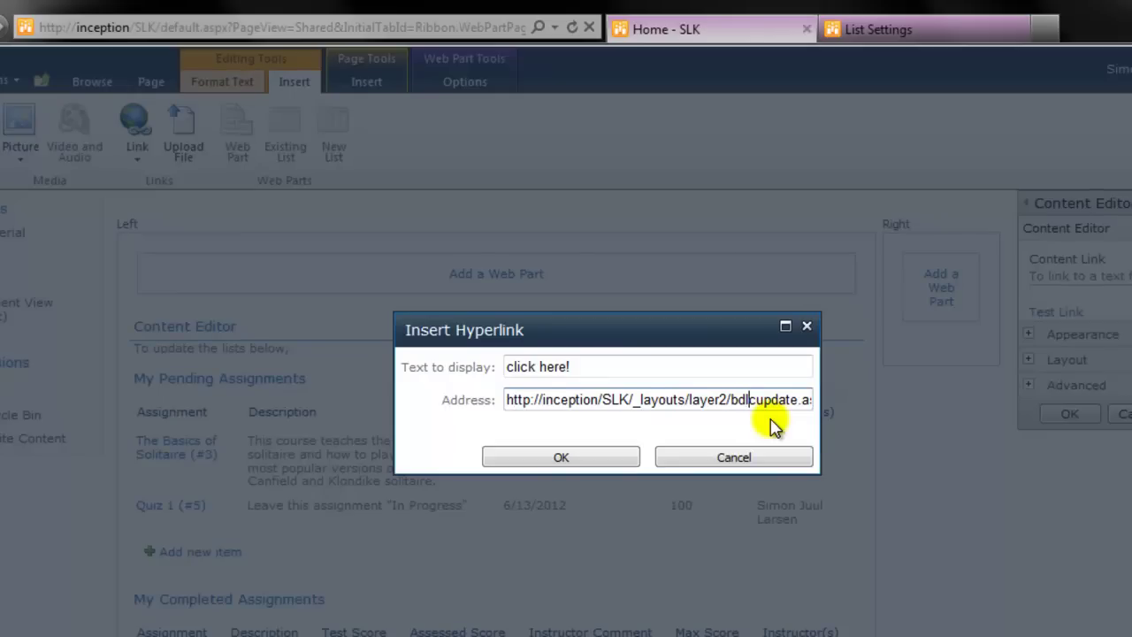
key("Right")
key("Right")
key("Right")
key("Right")
key("Right")
key("Right")
key("Right")
key("Right")
key("Right")
key("Right")
key("Right")
key("Right")
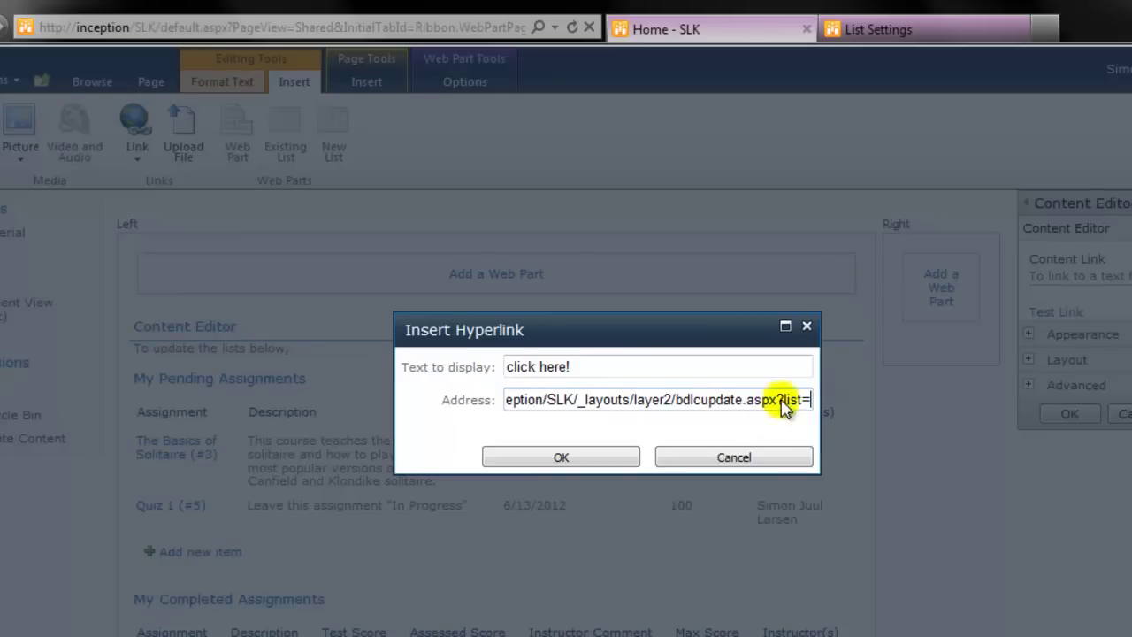
Copy the list ID of Assignment View (Student) out of the Title, description and navigation link's address on its List Settings page.
left_click(874, 28)
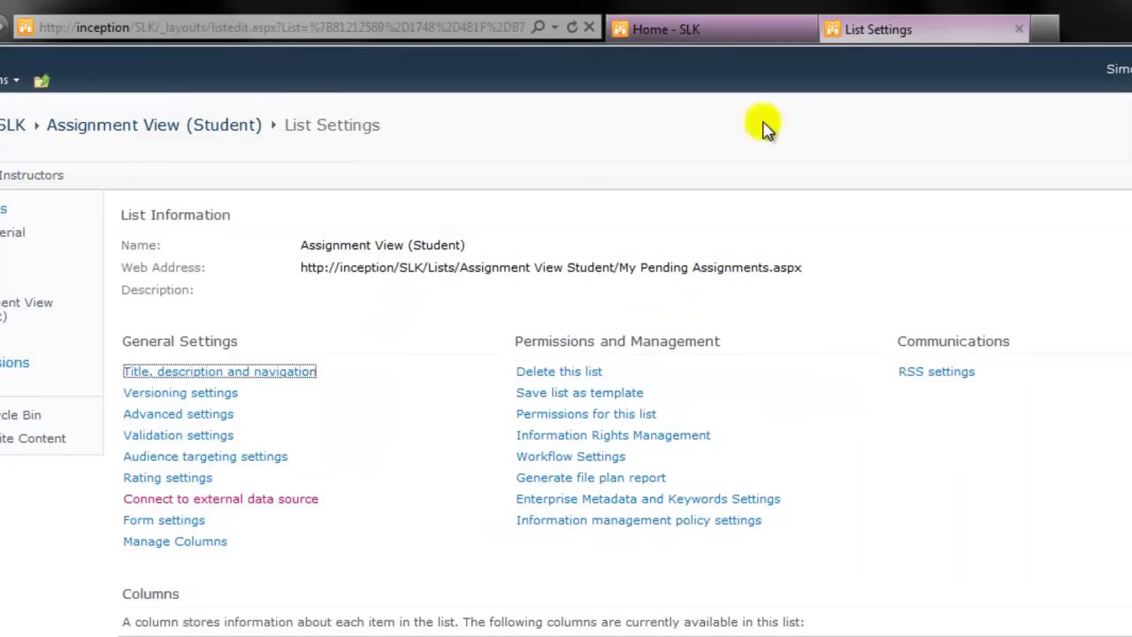
right_click(271, 371)
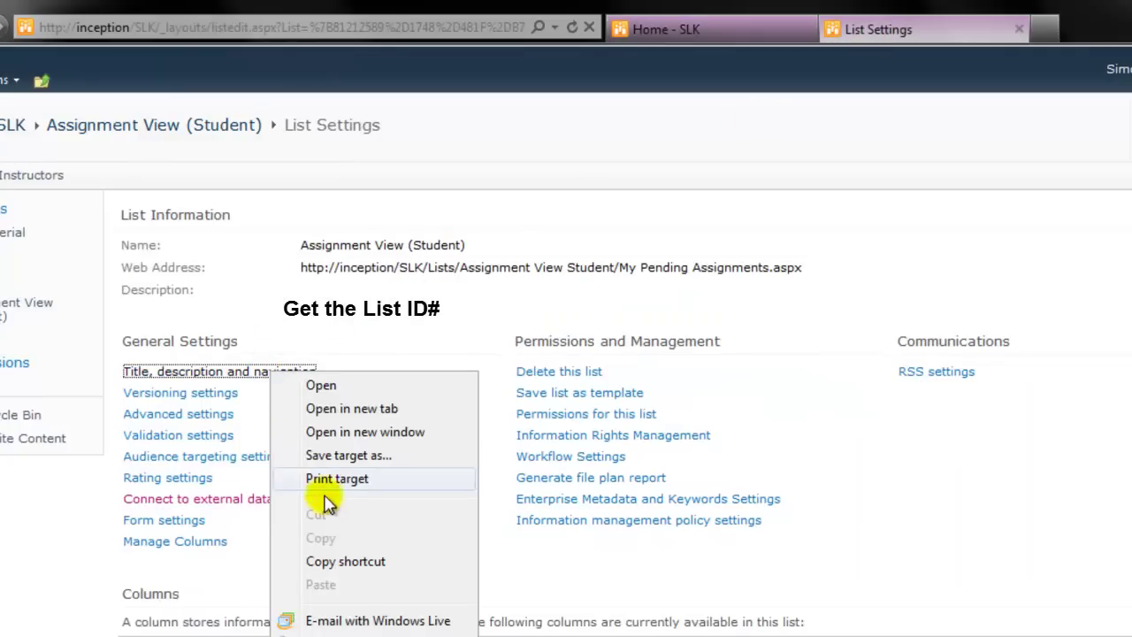
left_click(340, 561)
left_click(326, 27)
right_click(325, 26)
left_click(354, 115)
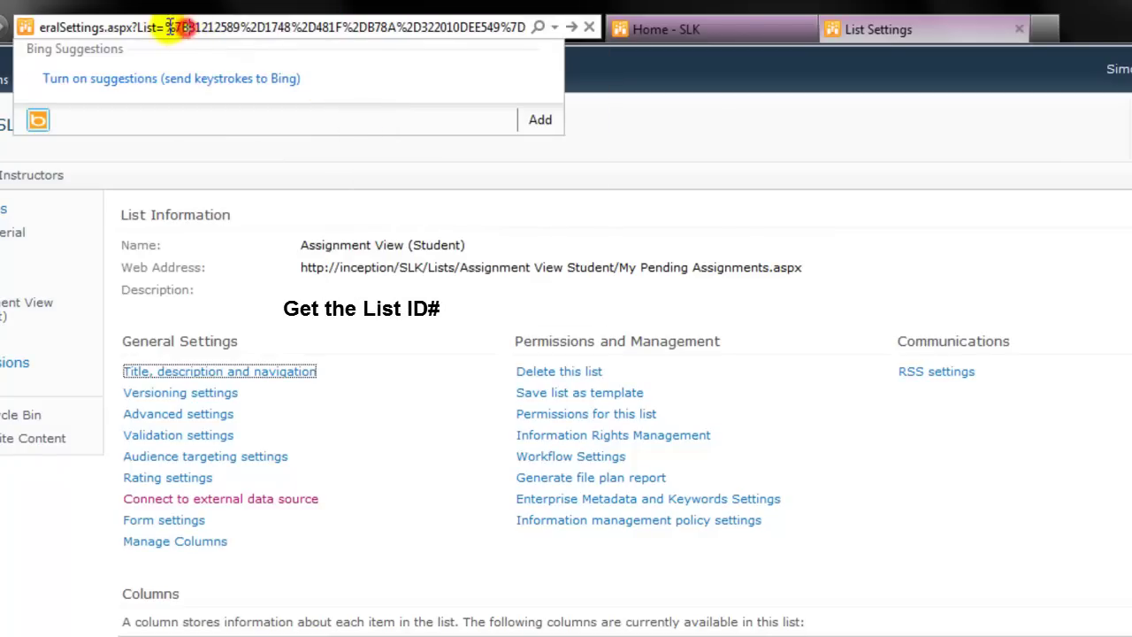
left_click_drag(183, 28, 536, 33)
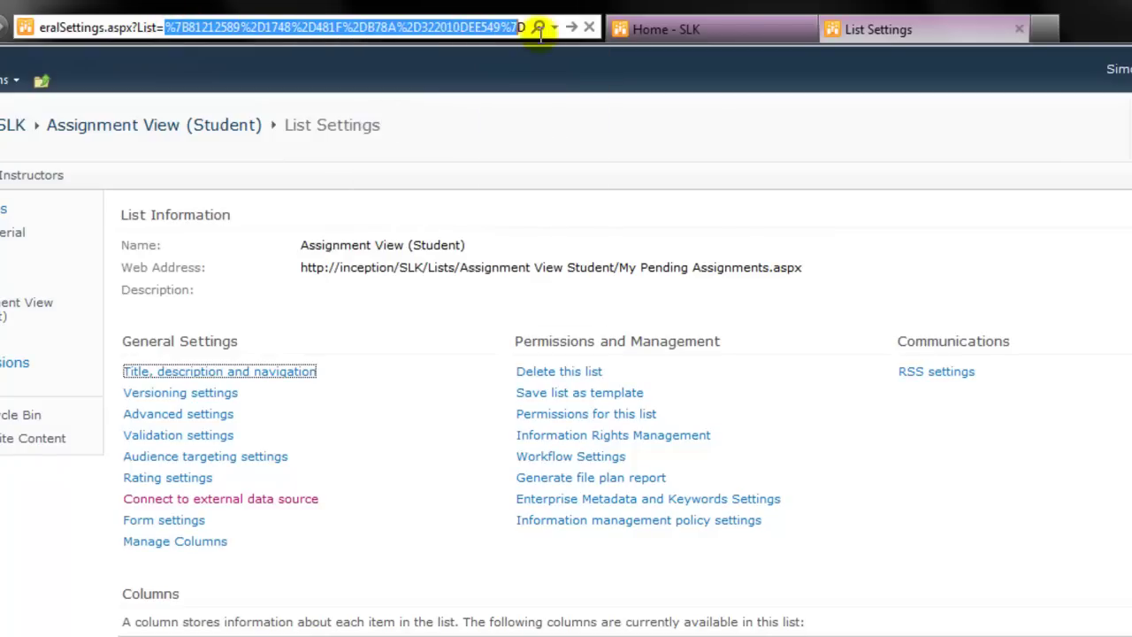
right_click(513, 37)
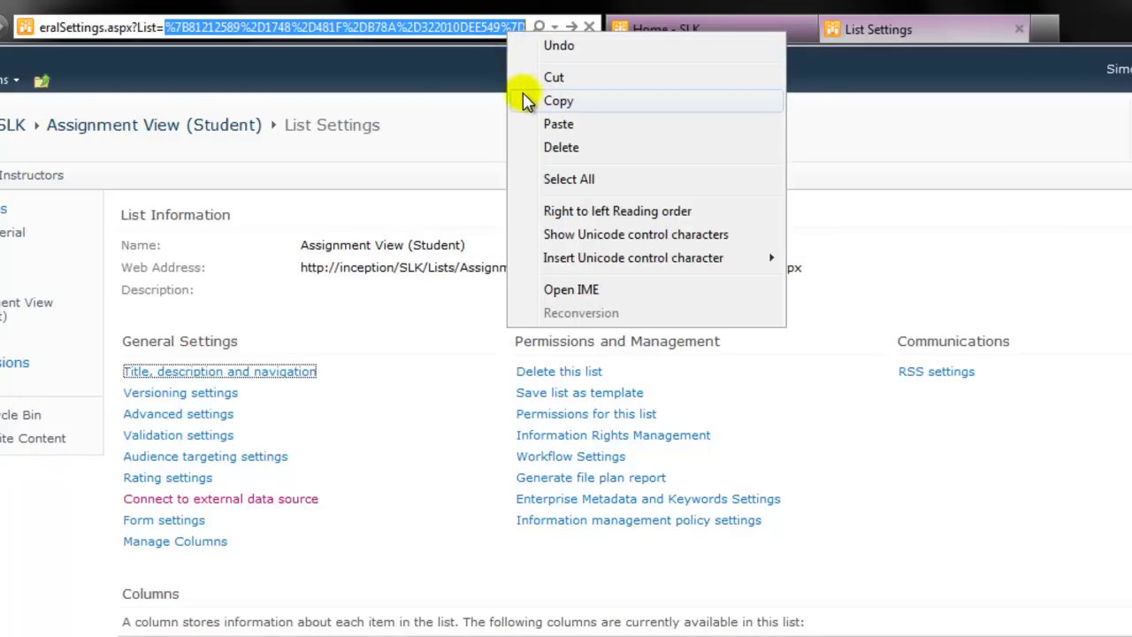
left_click(558, 101)
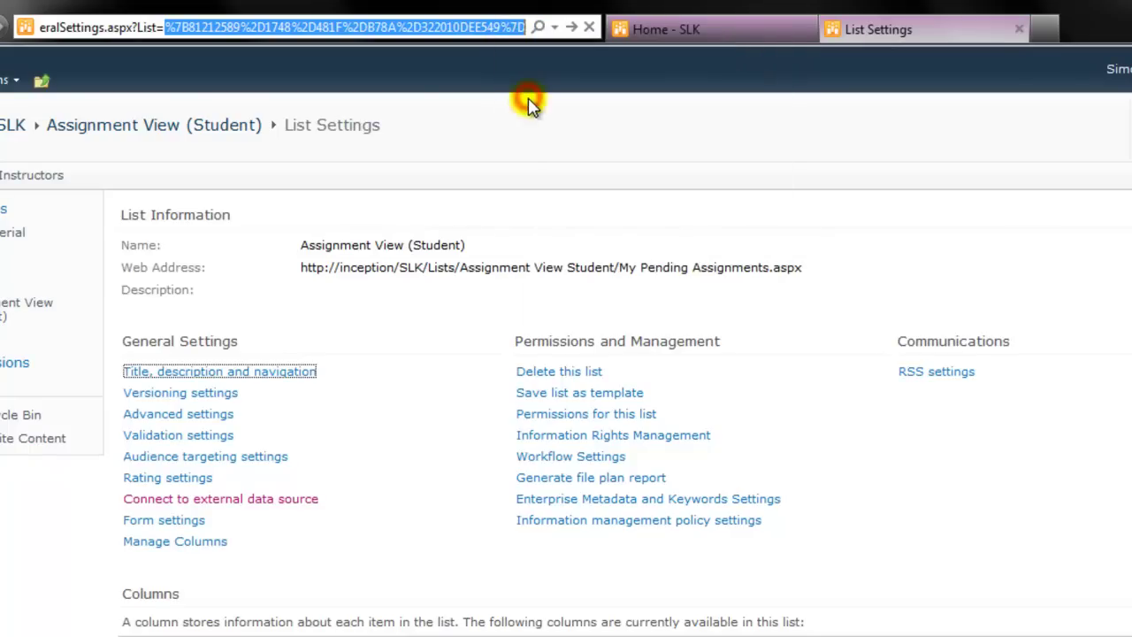
left_click(706, 35)
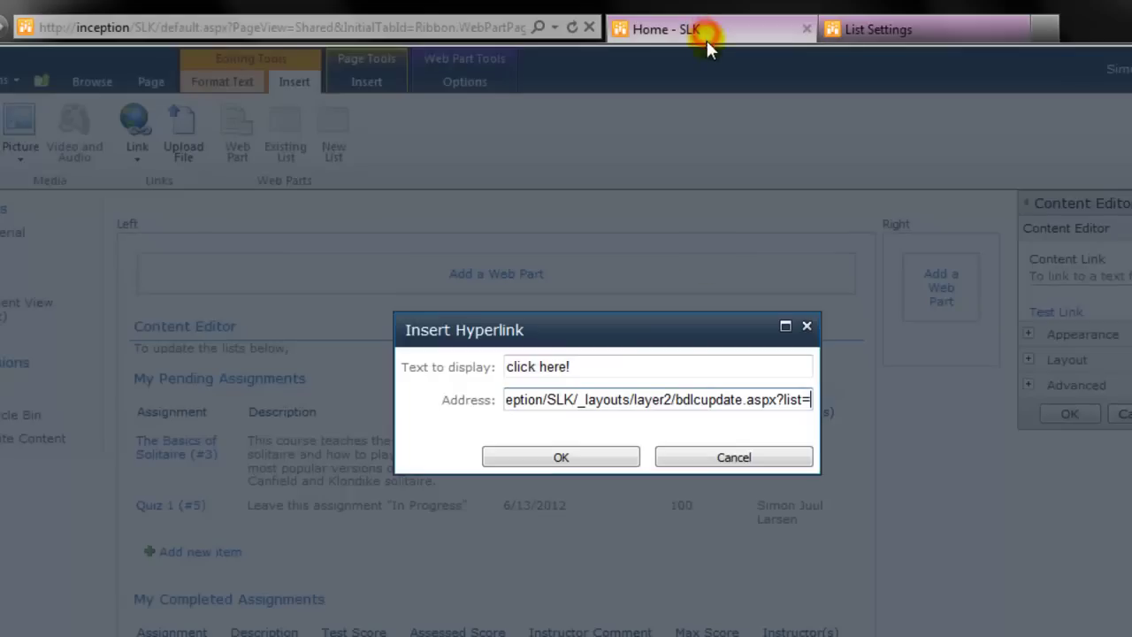
right_click(806, 400)
left_click(844, 492)
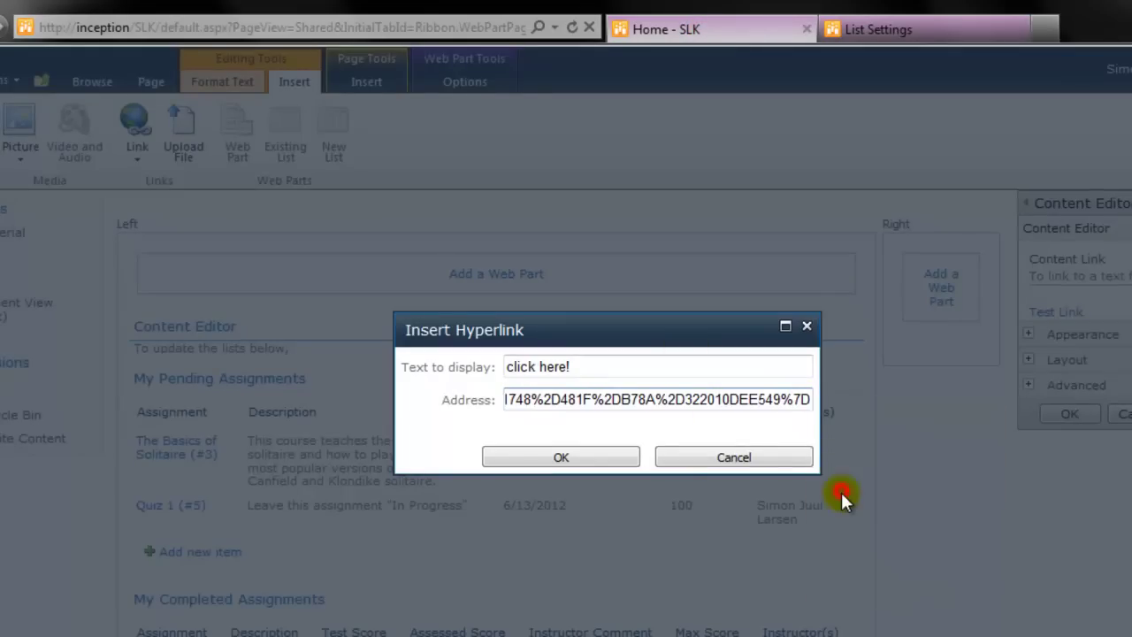
type("&source=")
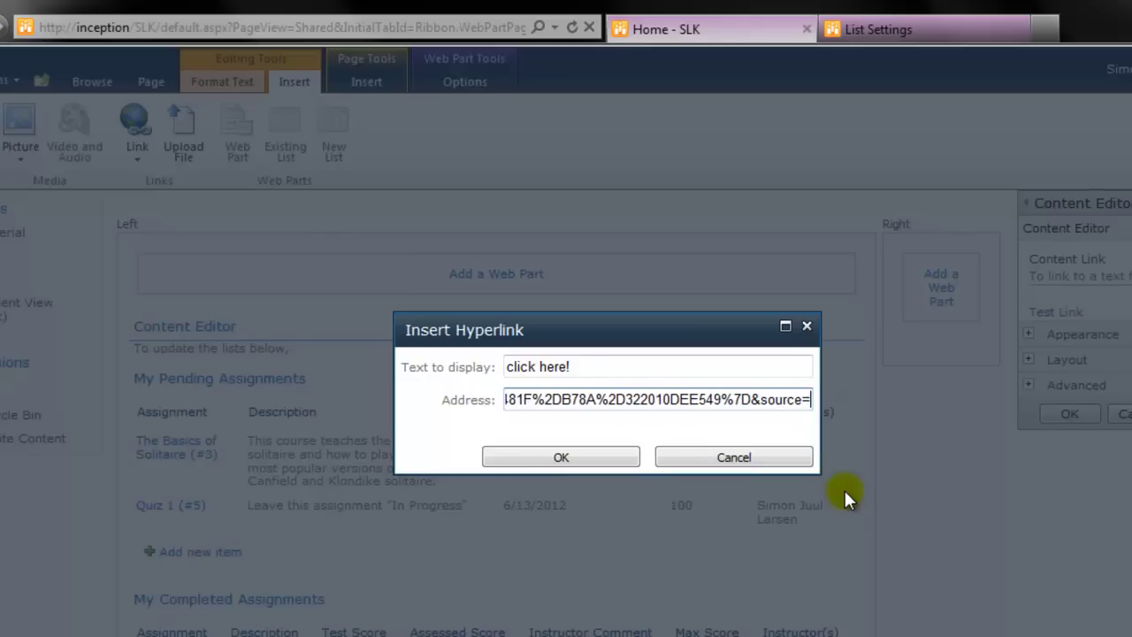
type("http:/")
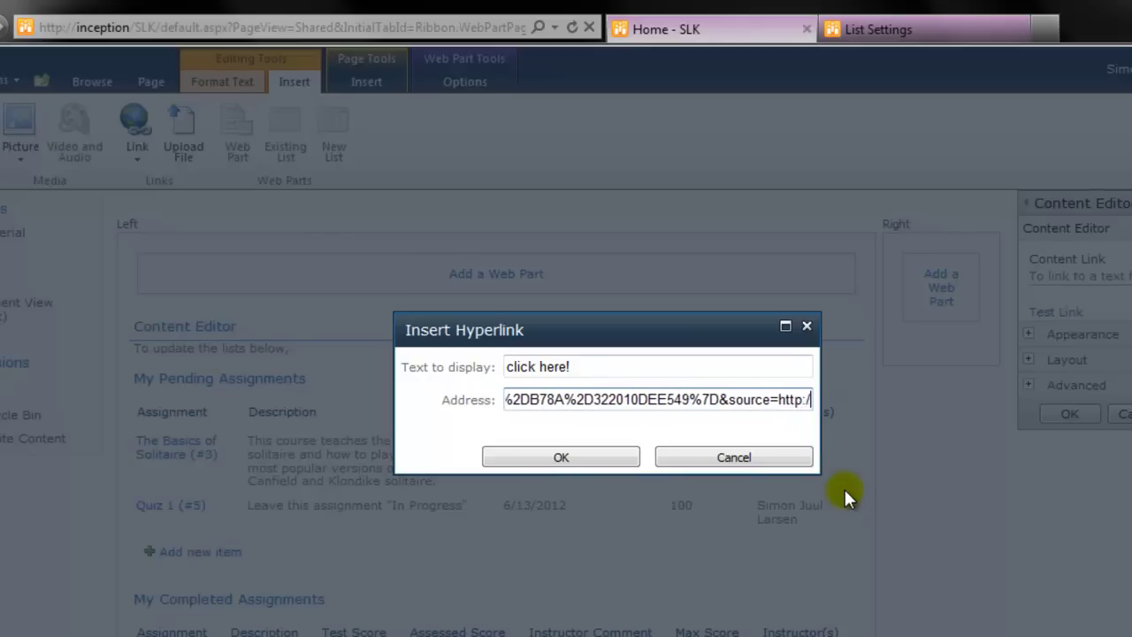
type("/incep")
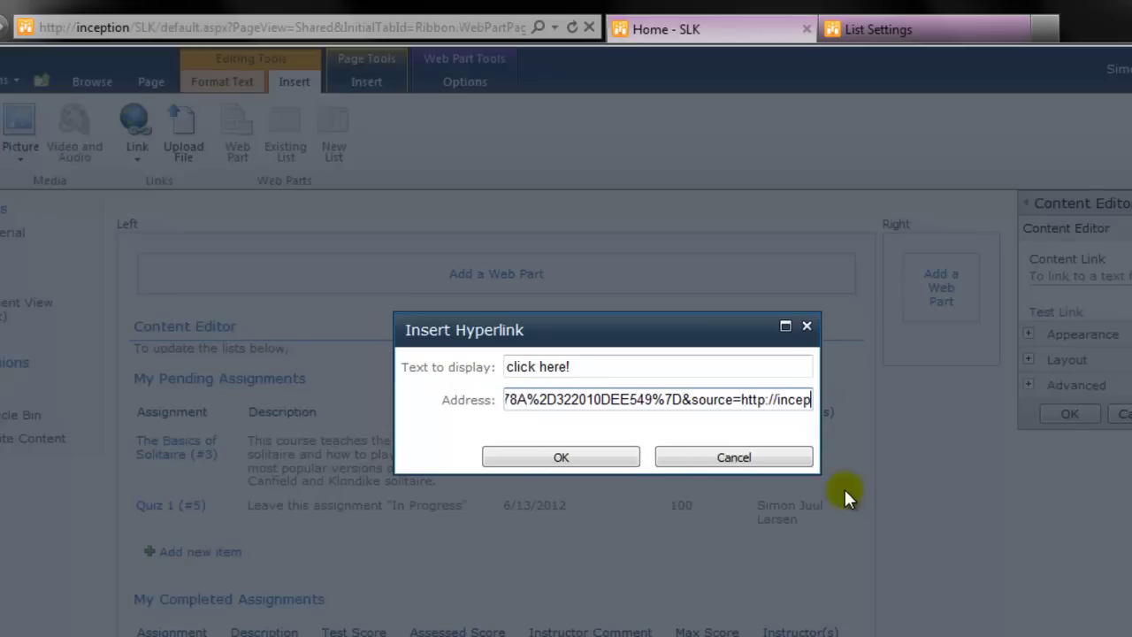
type("tion/SLK/")
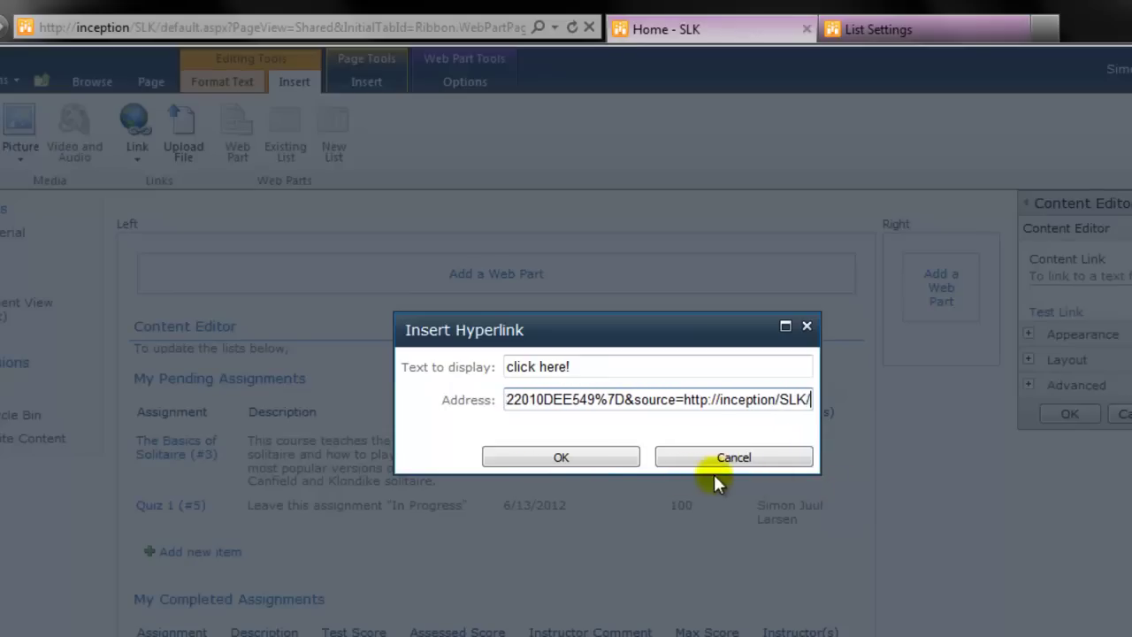
left_click(586, 466)
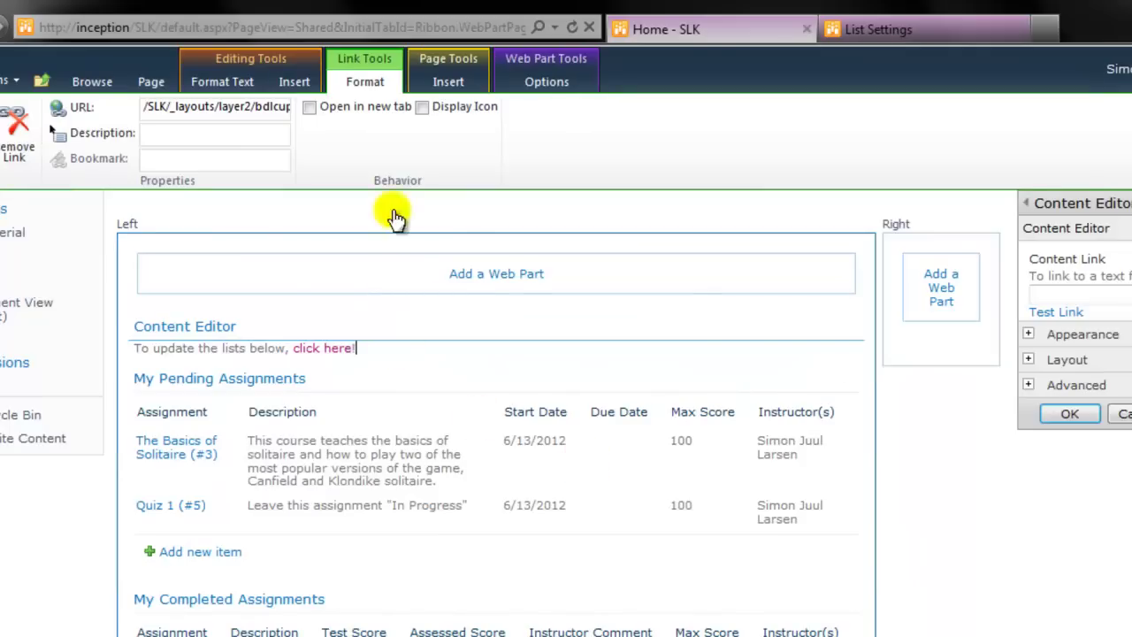
left_click(428, 109)
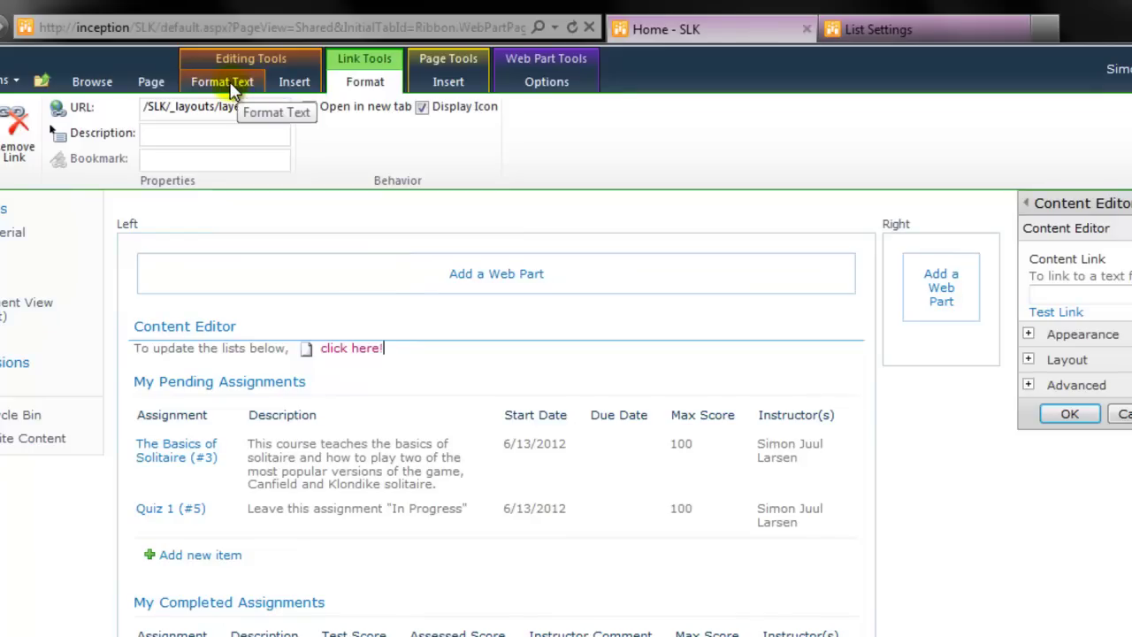
Clear the Content Editor web part's title, apply the change and stop editing the home page.
left_click(156, 82)
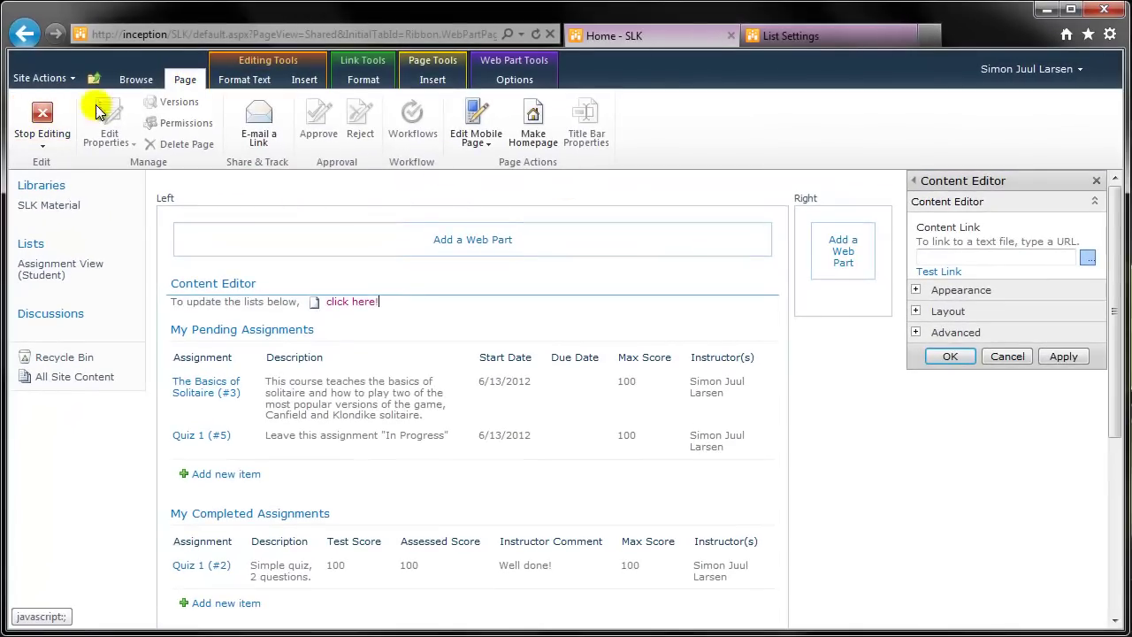
left_click(915, 290)
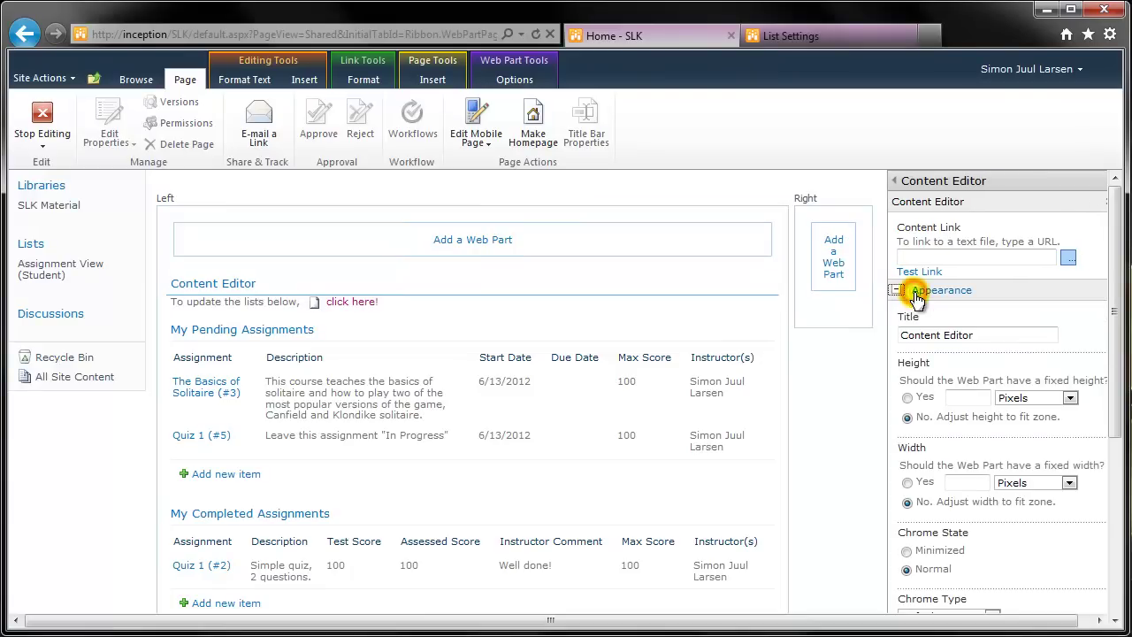
left_click_drag(981, 334, 873, 331)
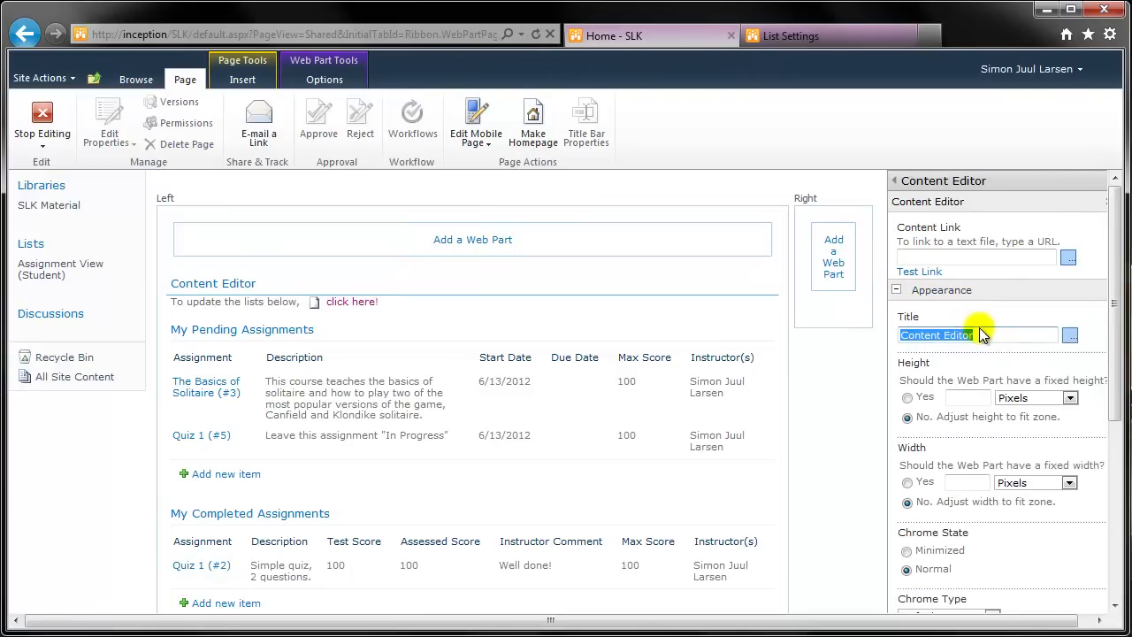
left_click_drag(1119, 341, 1117, 392)
left_click(1047, 600)
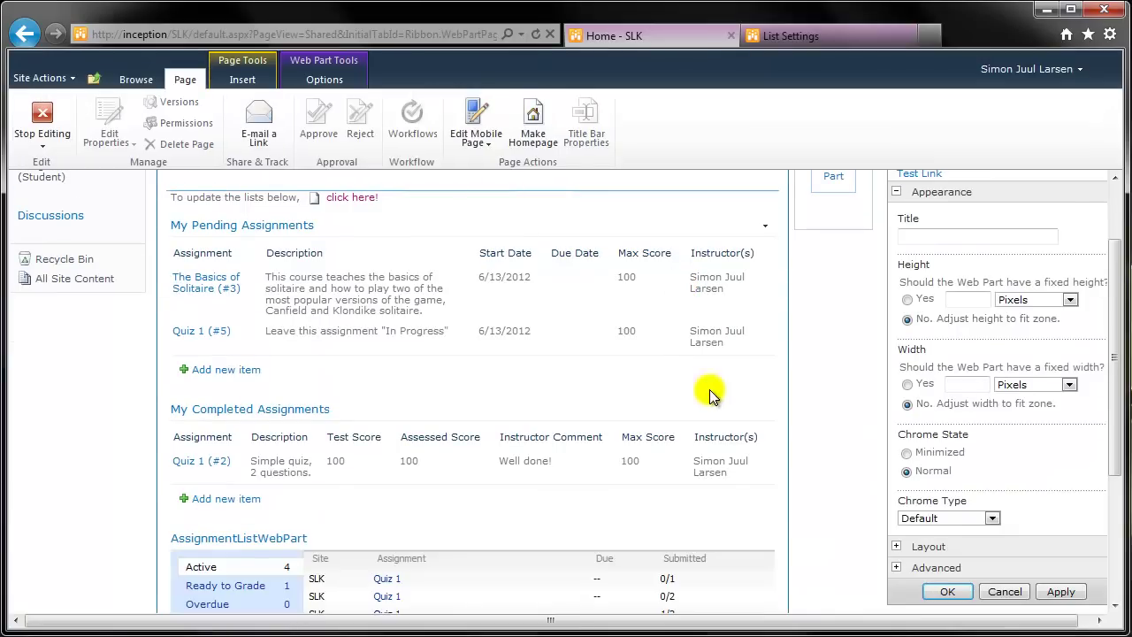
left_click(48, 126)
Review the finished SLK home page and follow its "click here!" link to update the lists.
scroll(788, 318, "down", 2)
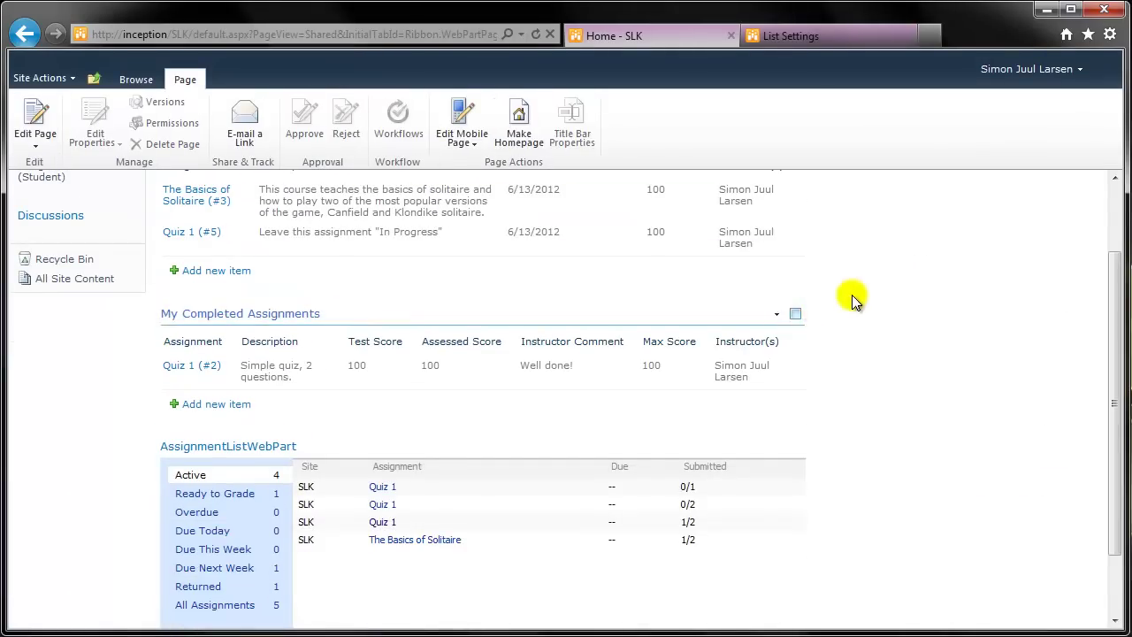
left_click(1118, 193)
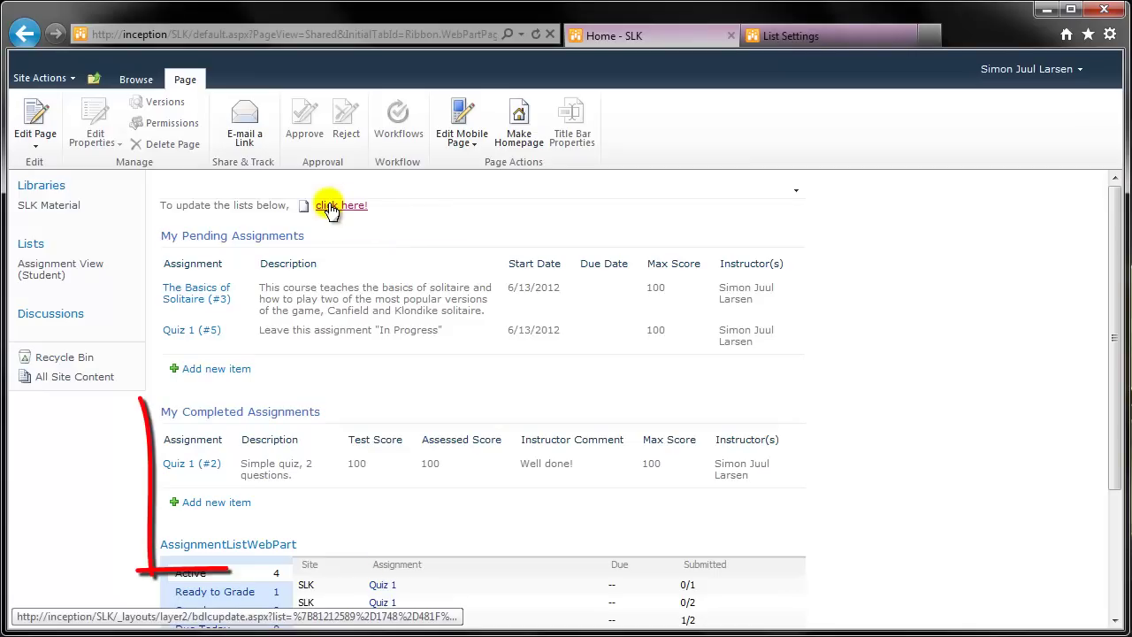
left_click(330, 207)
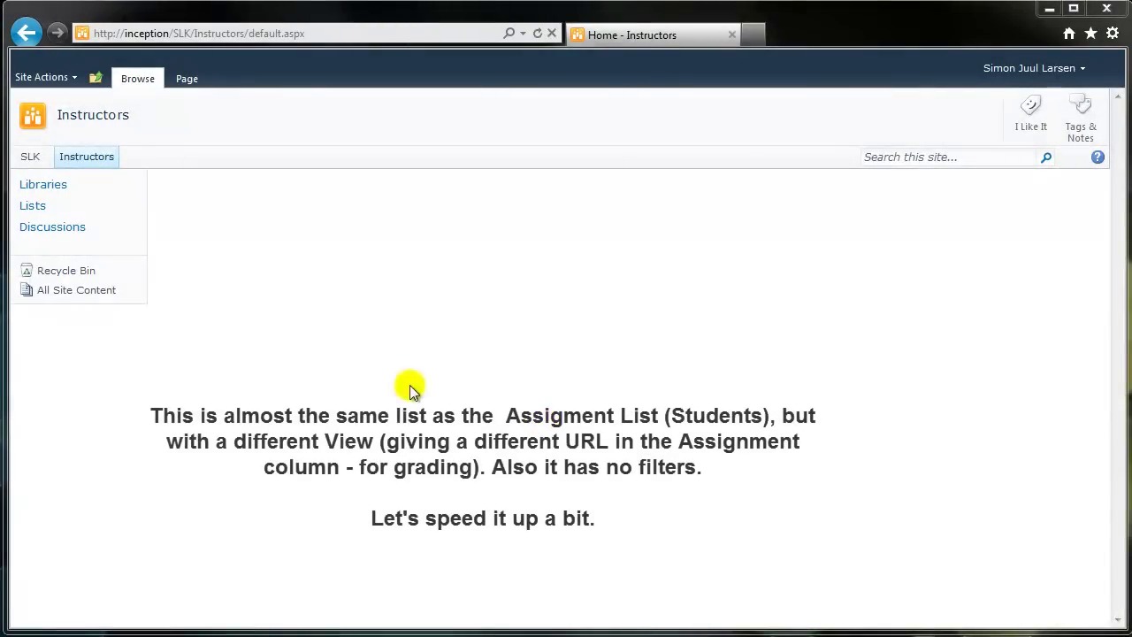
Create a custom list named Assignment View (Instructor) on the Instructors site.
left_click(45, 77)
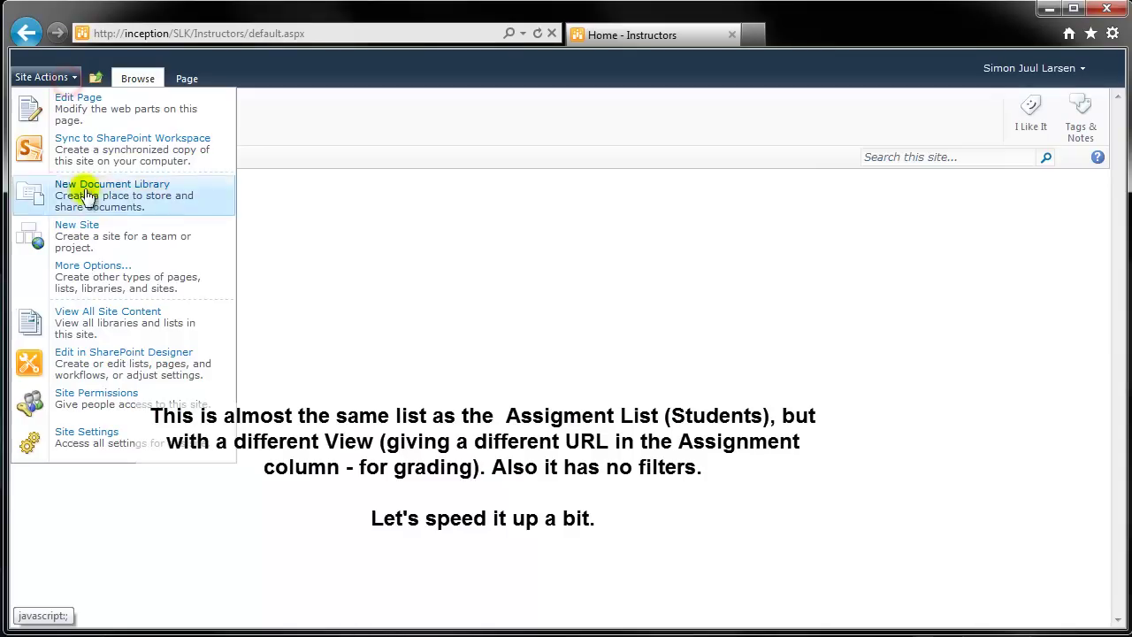
left_click(99, 276)
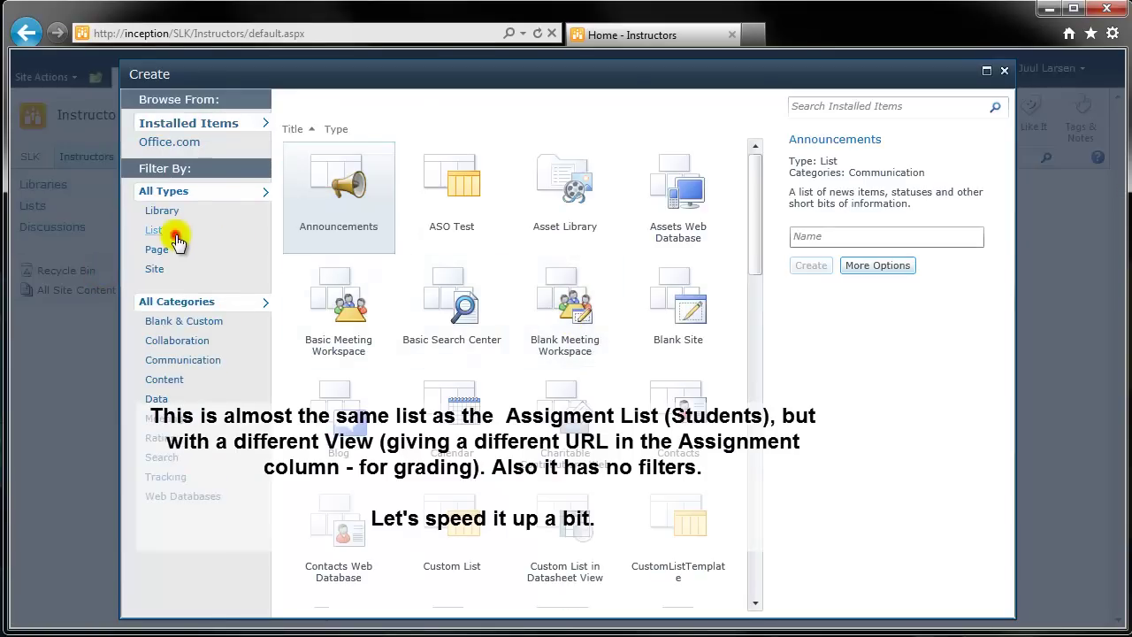
left_click(174, 235)
left_click(336, 297)
left_click(856, 272)
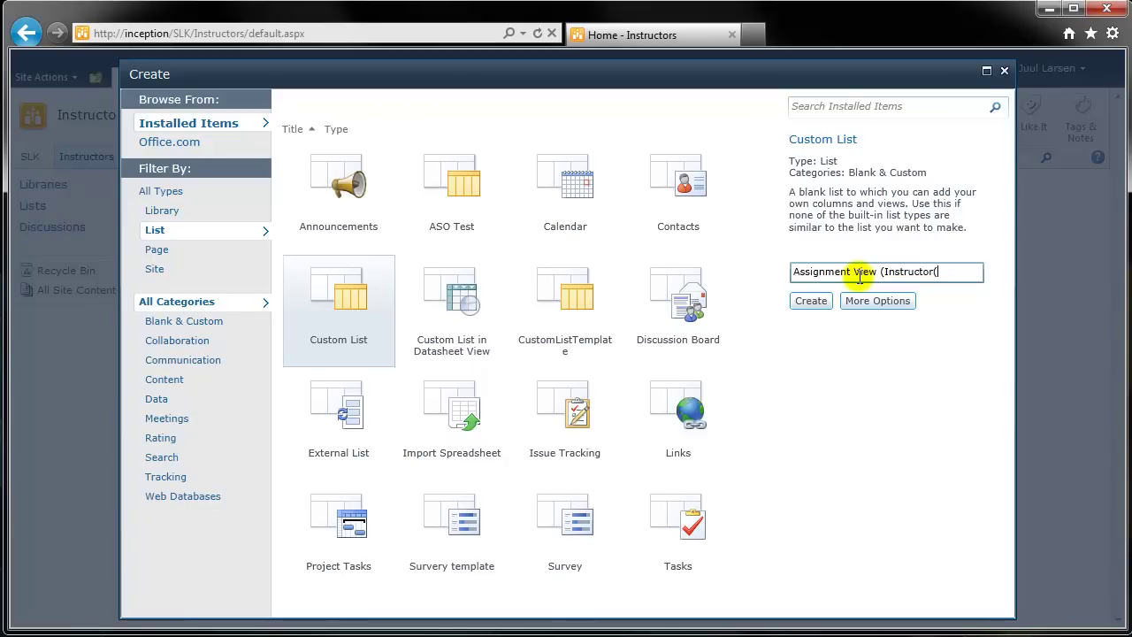
key("Return")
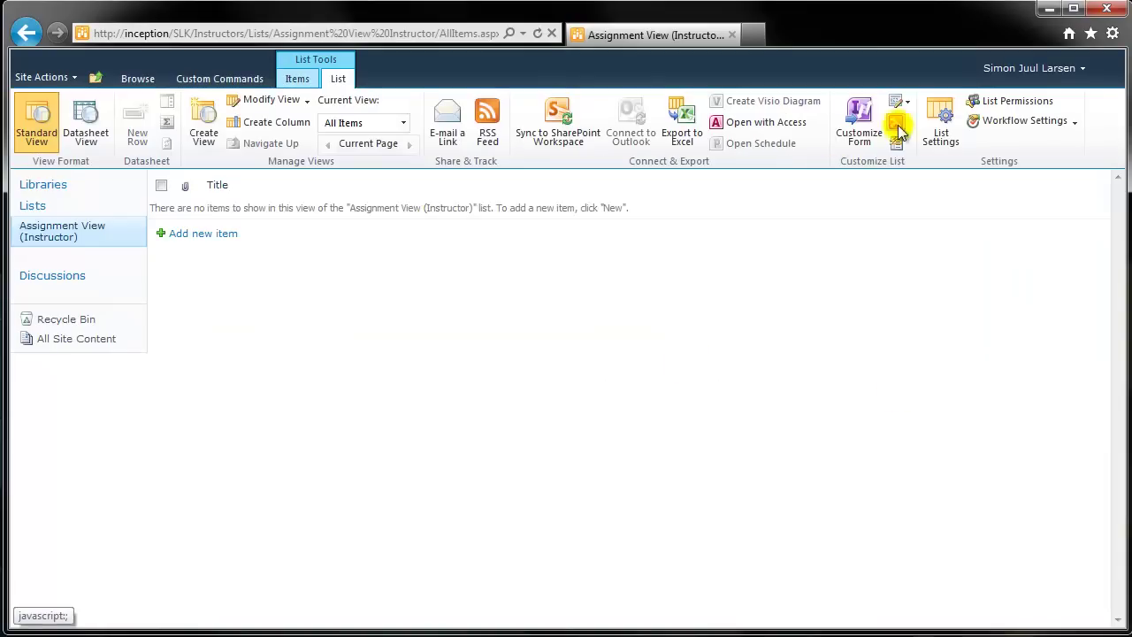
Open the external data source connection settings for Assignment View (Instructor) and select its connection provider.
left_click(939, 121)
left_click(266, 434)
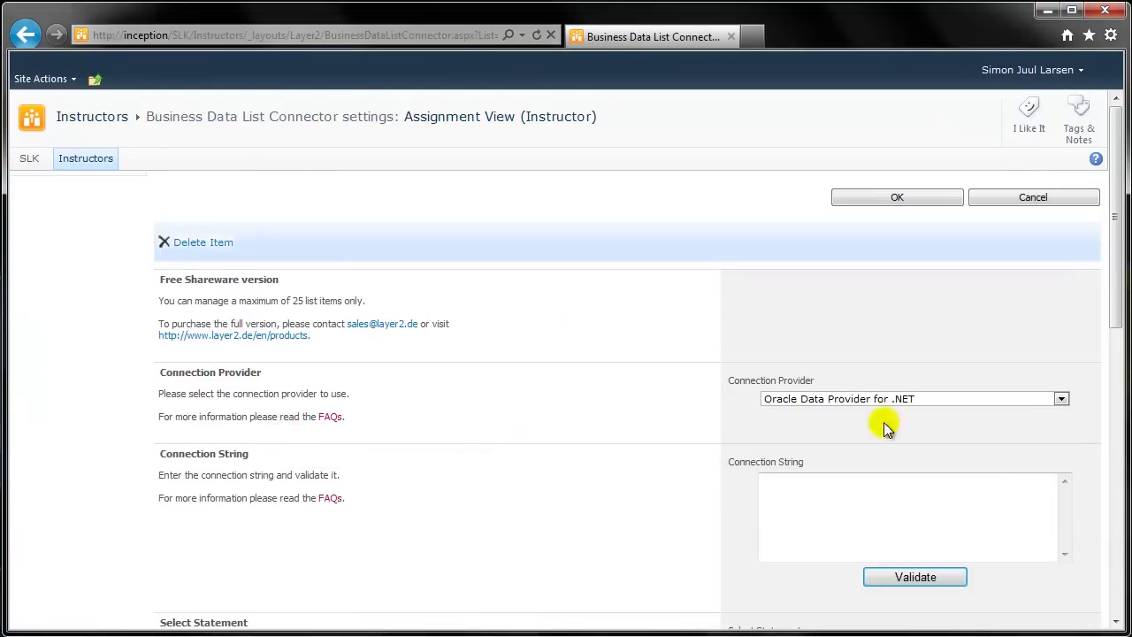
left_click(941, 400)
left_click(977, 458)
Paste the connection string, including the database password, for the SharepointLearningKit catalog on INCEPTION\SHAREPOINT.
left_click(912, 495)
right_click(912, 495)
left_click(960, 568)
scroll(714, 544, "down", 3)
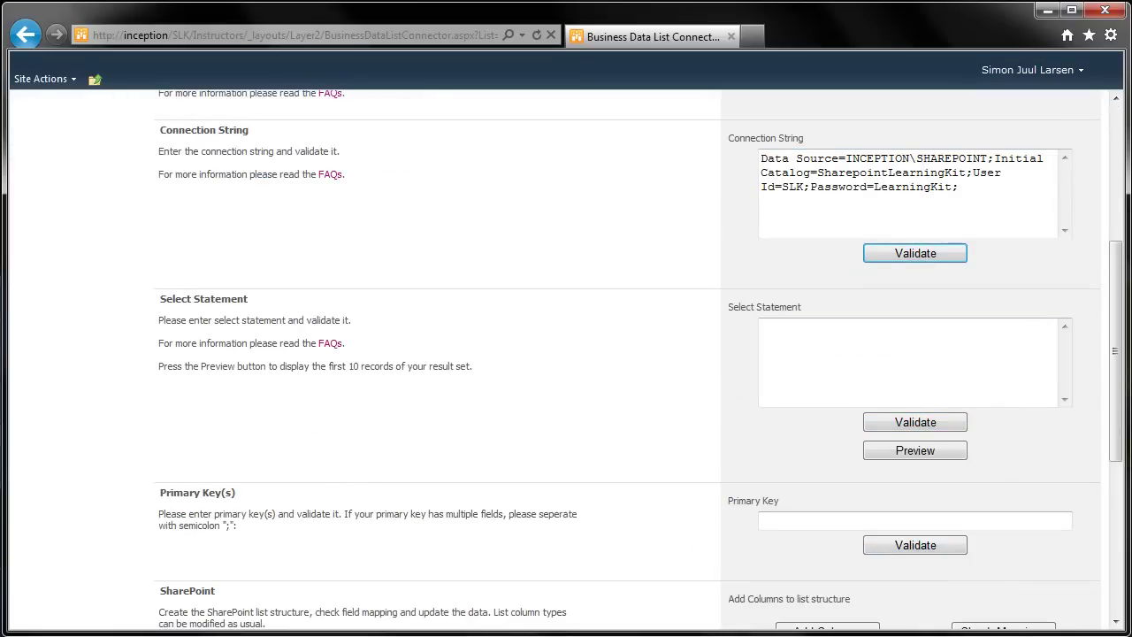
Enter the select statement SELECT * FROM [LMS Assignment View Instructors] and set the primary keys to ID; Title.
type("SELECT * FROM [LMS Assignment View Instructors]")
left_click(776, 522)
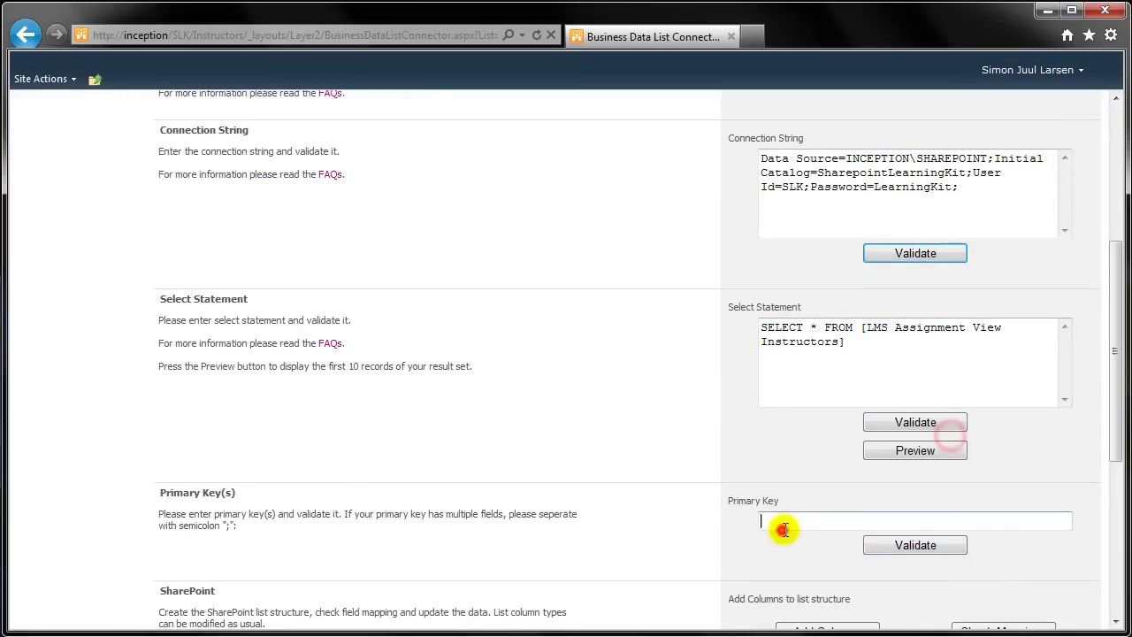
type("ID")
left_click(787, 537)
left_click(659, 558)
Add the database columns to the list structure and save the external data source connection.
scroll(659, 558, "down", 2)
left_click(811, 475)
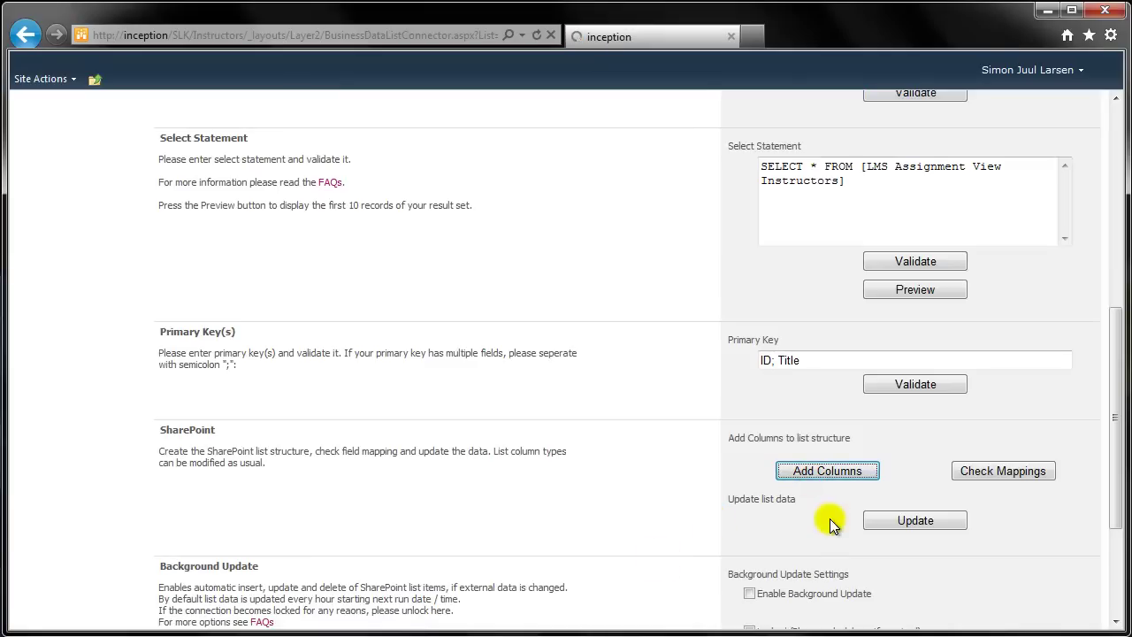
scroll(818, 524, "down", 3)
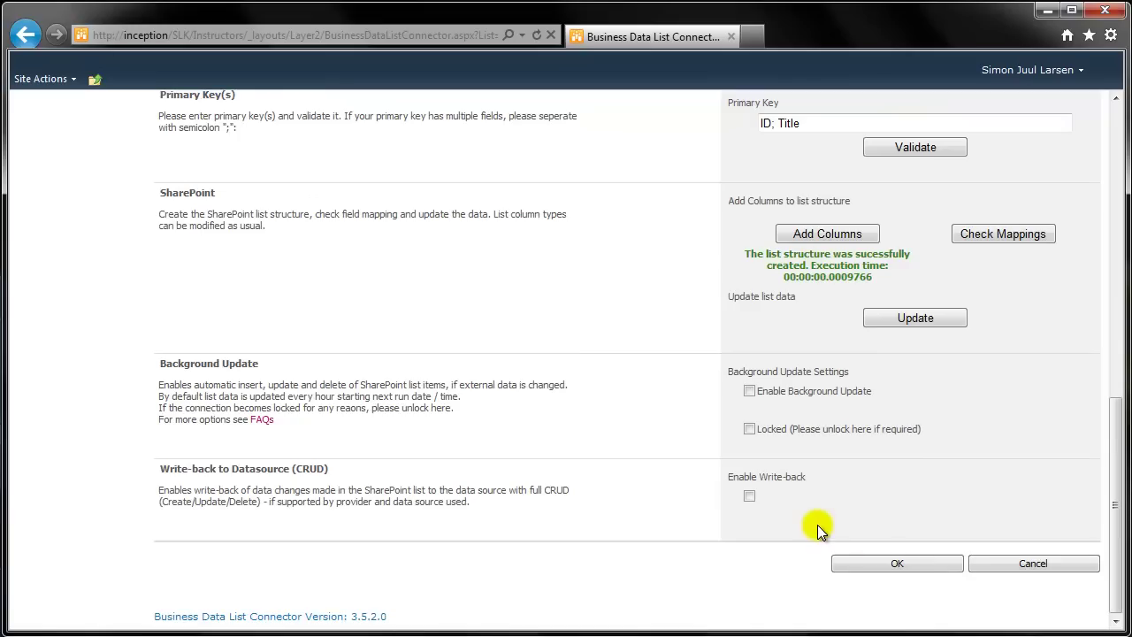
left_click(922, 569)
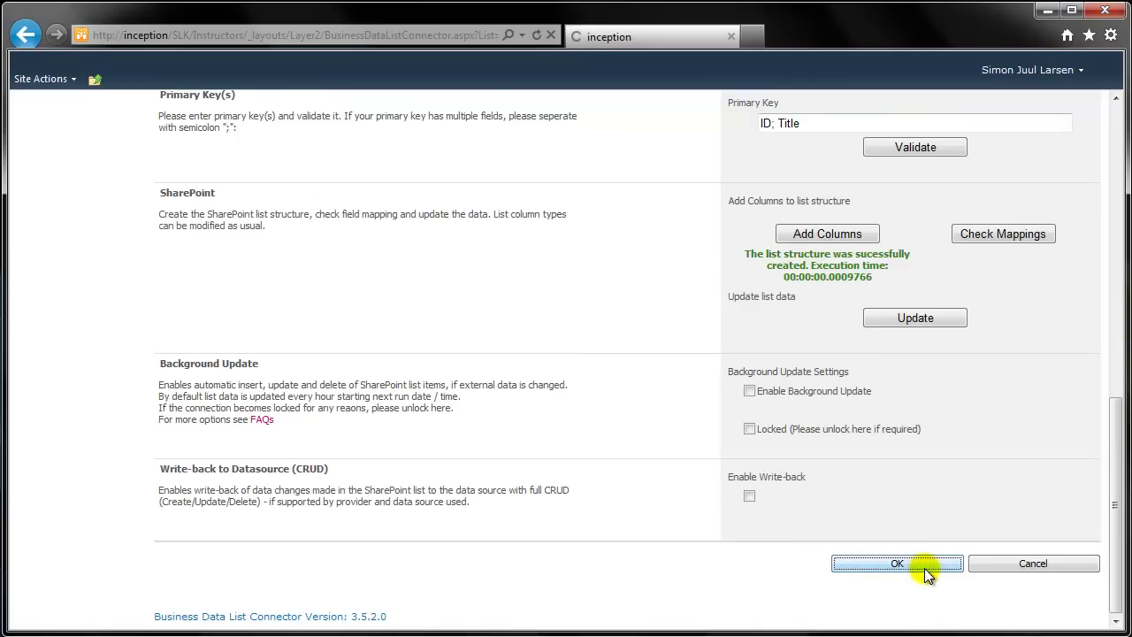
Delete the single-line-of-text Student column from the Assignment View (Instructor) list.
scroll(619, 434, "down", 5)
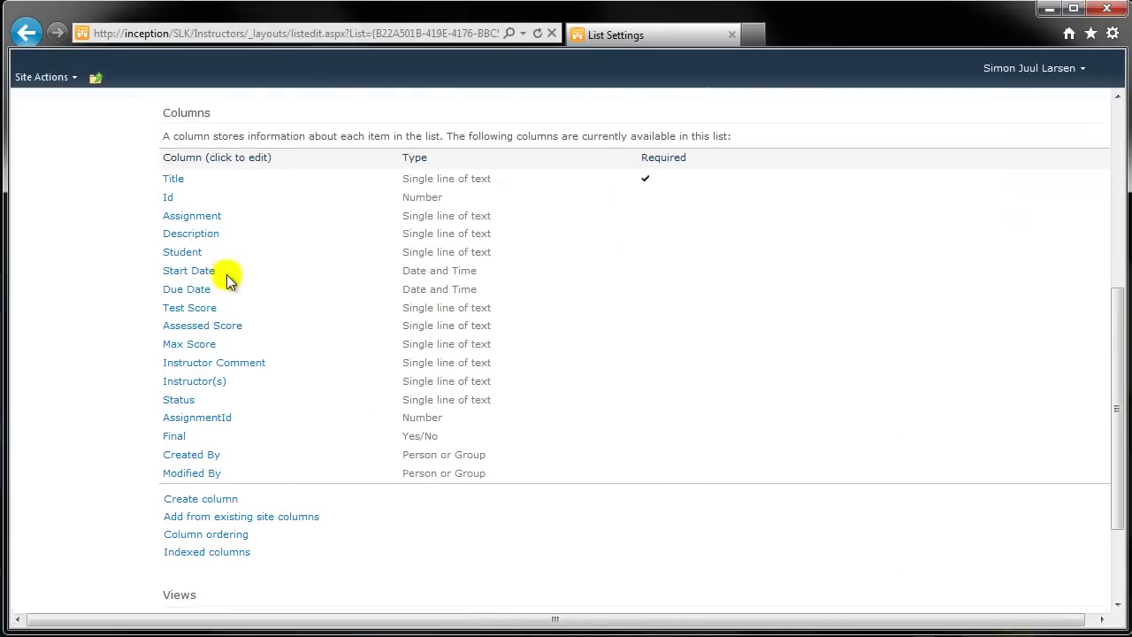
left_click(182, 252)
scroll(546, 356, "down", 2)
left_click(637, 548)
left_click(577, 352)
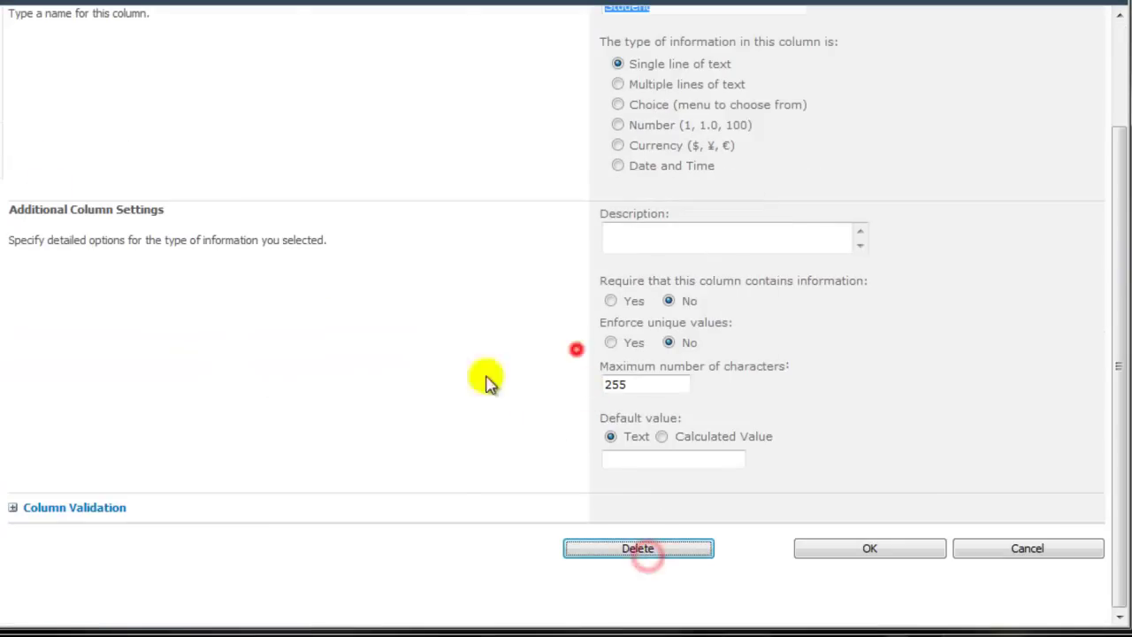
Create a Person or Group column named Student that shows the Name field.
scroll(434, 398, "down", 5)
left_click(64, 368)
type("Student")
left_click(691, 355)
scroll(688, 356, "down", 4)
left_click(858, 527)
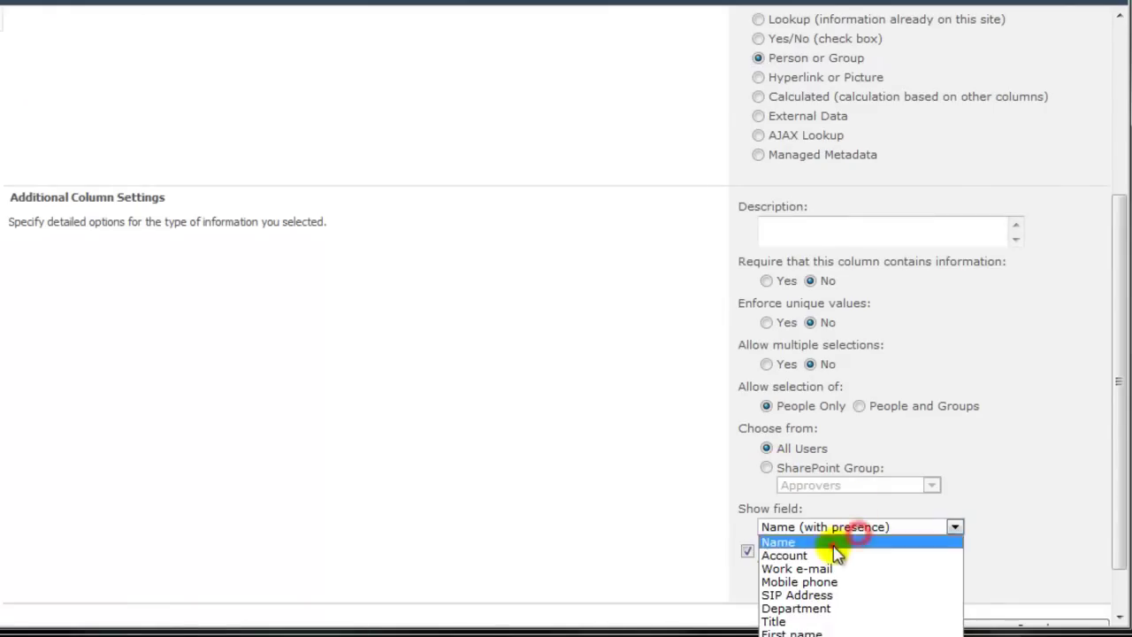
left_click(835, 542)
scroll(859, 566, "down", 1)
left_click(858, 569)
Set the date format of the Start Date and Due Date columns to Date Only.
scroll(331, 467, "down", 5)
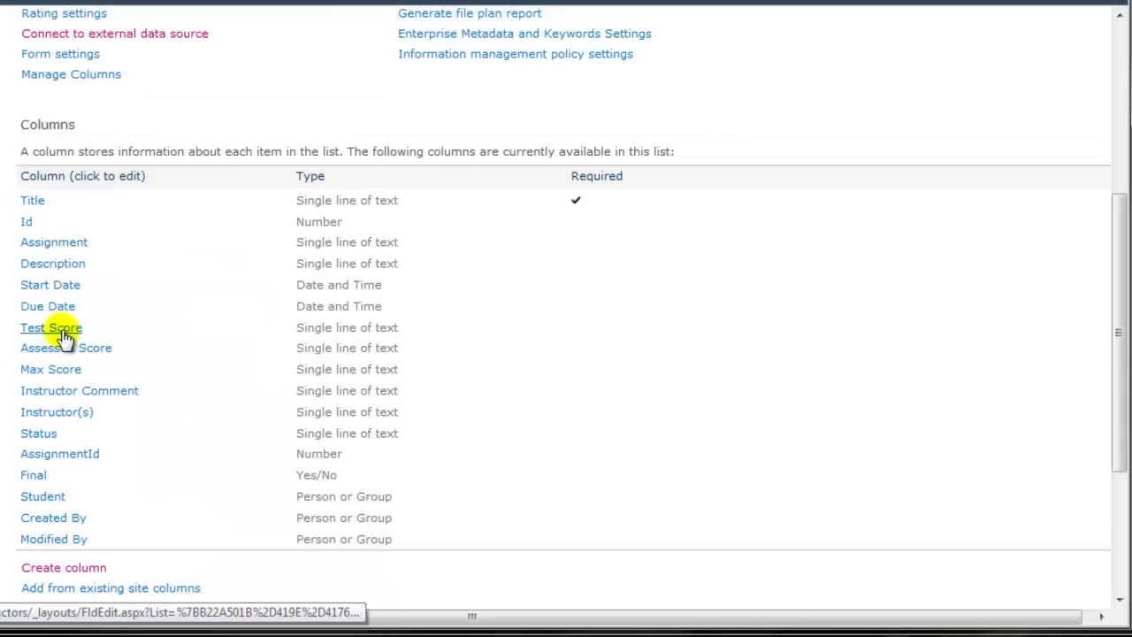
left_click(50, 285)
left_click(610, 473)
scroll(710, 495, "down", 3)
left_click(866, 546)
scroll(89, 398, "down", 5)
left_click(48, 483)
scroll(530, 398, "down", 3)
left_click(629, 311)
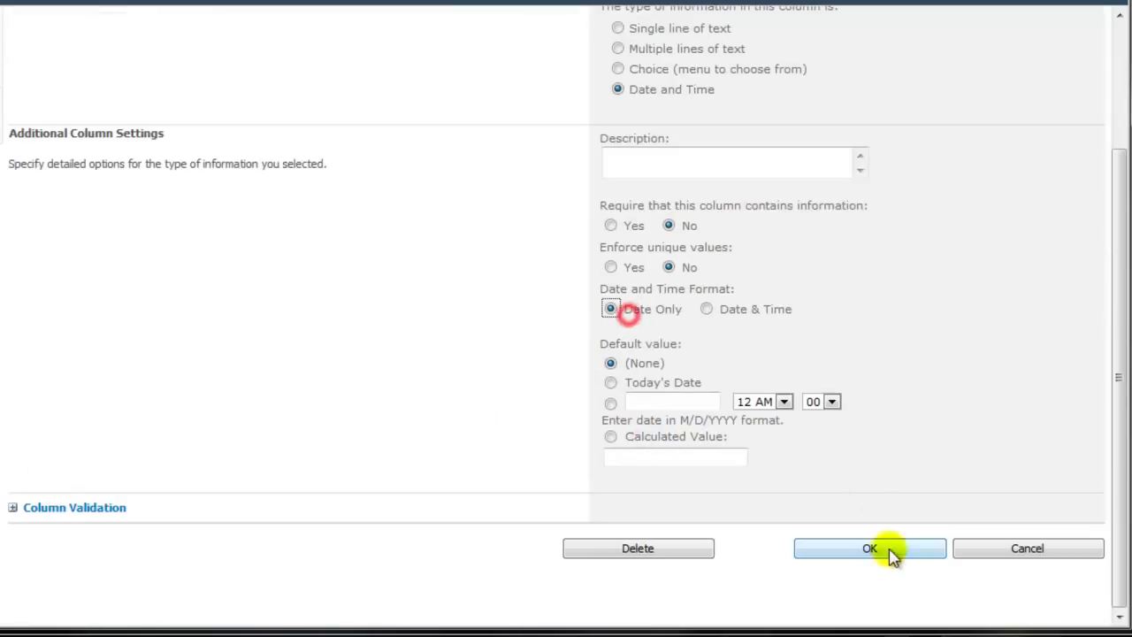
left_click(887, 550)
Delete the single-line-of-text Assignment column from the list.
scroll(35, 442, "down", 3)
left_click(62, 515)
scroll(662, 285, "down", 3)
left_click(596, 549)
left_click(610, 358)
Create a Hyperlink or Picture column named Assignment.
left_click(35, 455)
type("Assignment")
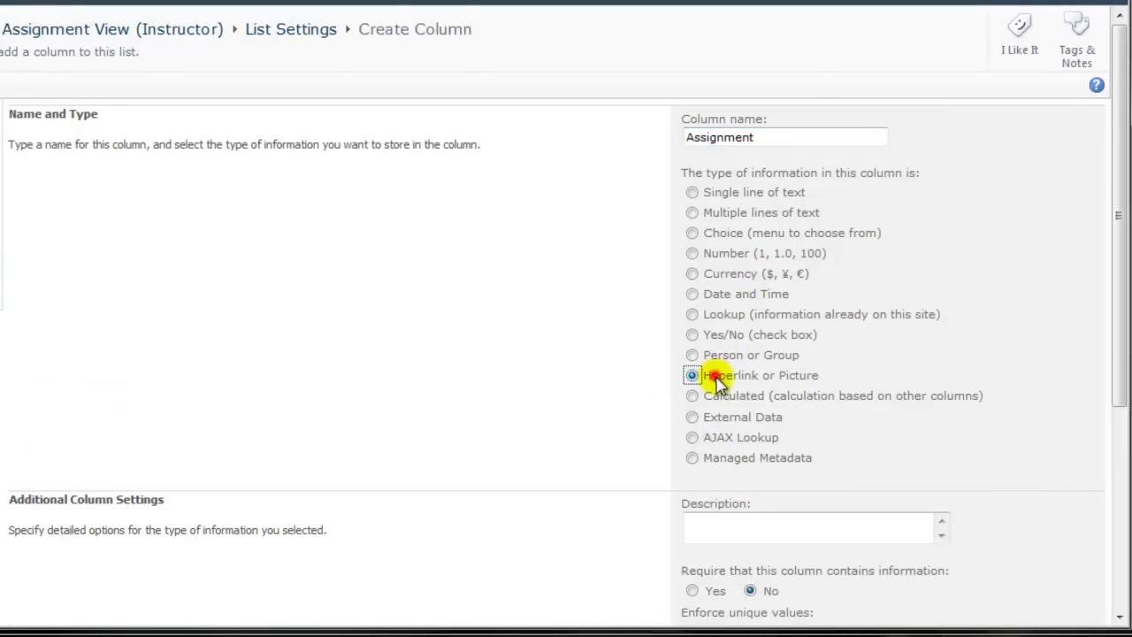
left_click(695, 375)
scroll(568, 412, "down", 3)
left_click(844, 550)
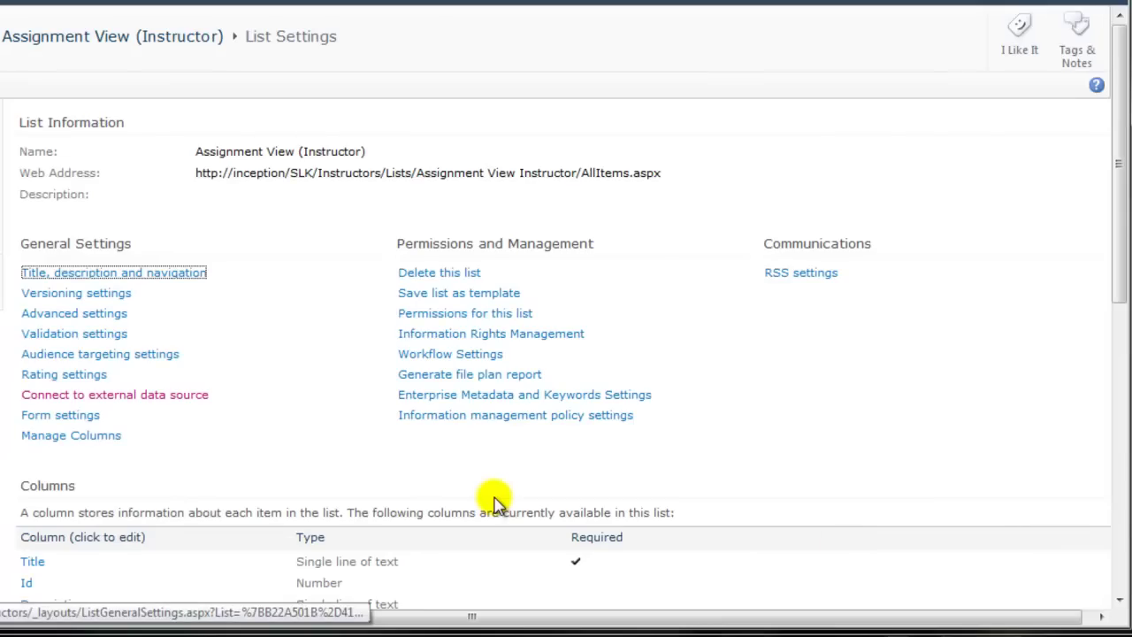
Hide Attachments, Title and Id in the All Items view and place Description at position 2.
scroll(265, 442, "down", 7)
left_click(44, 506)
left_click(617, 362)
left_click(618, 386)
left_click(617, 411)
left_click(1022, 434)
left_click(1019, 63)
Order the view columns with Student at position 3, Status at 4, Start Date at 5 and Due Date at 6.
scroll(1076, 451, "down", 3)
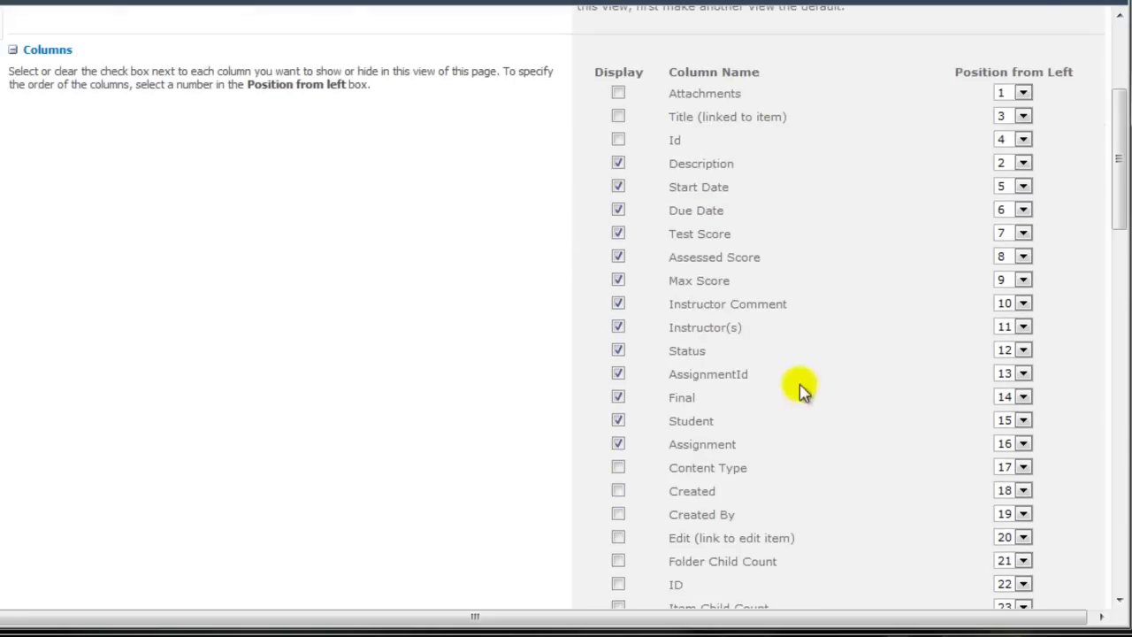
left_click(1009, 421)
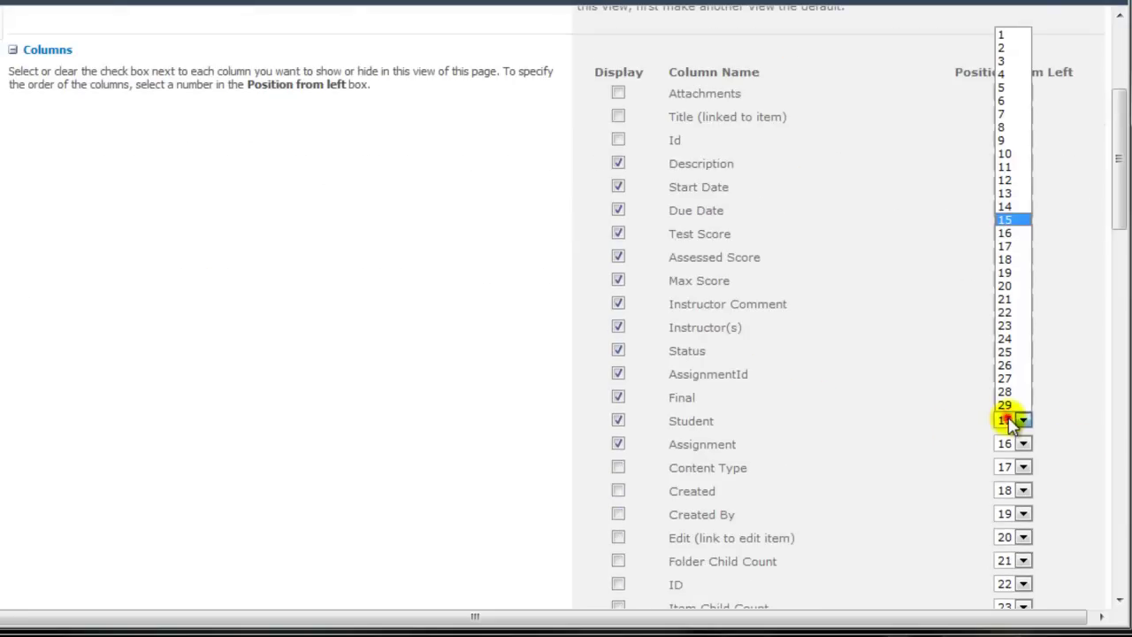
left_click(1017, 62)
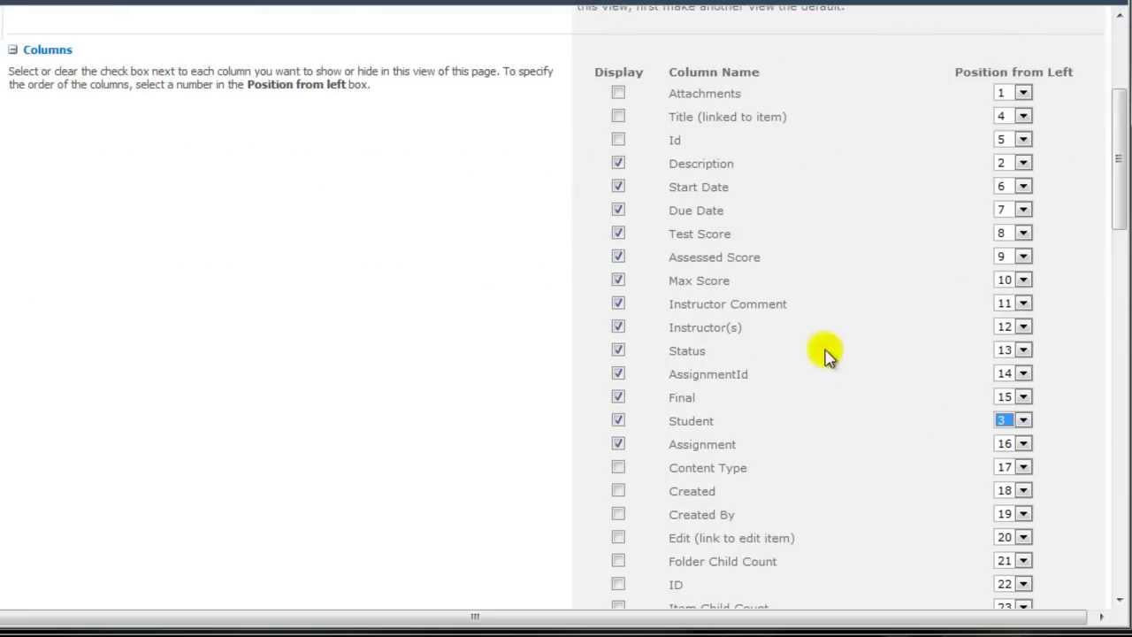
left_click(1005, 351)
left_click(1009, 408)
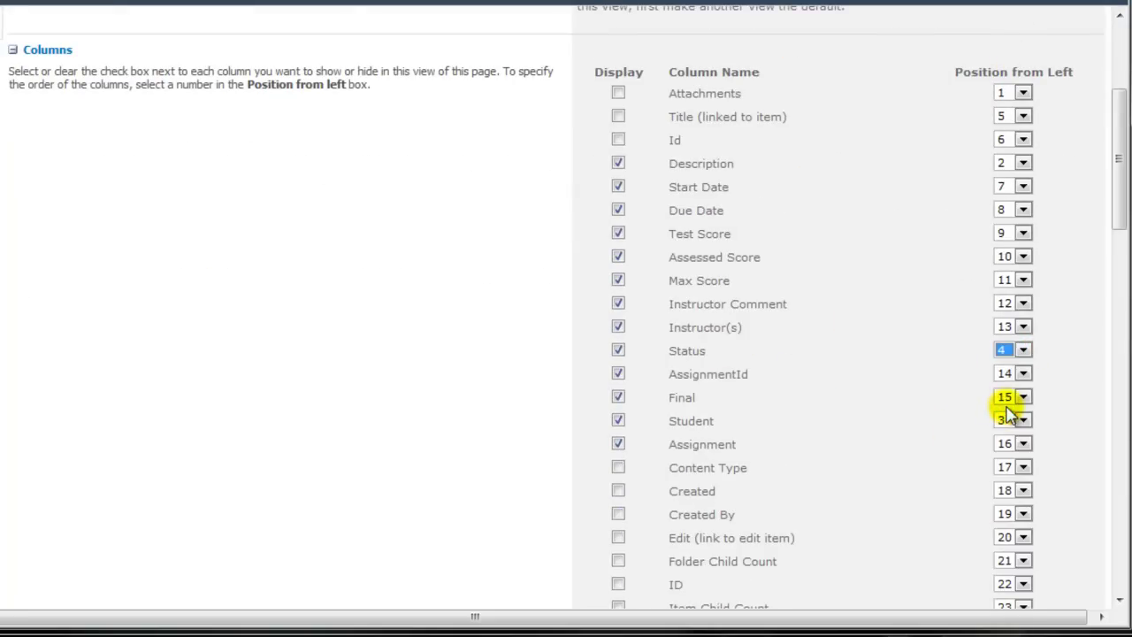
left_click(1023, 186)
left_click(1017, 253)
left_click(1021, 210)
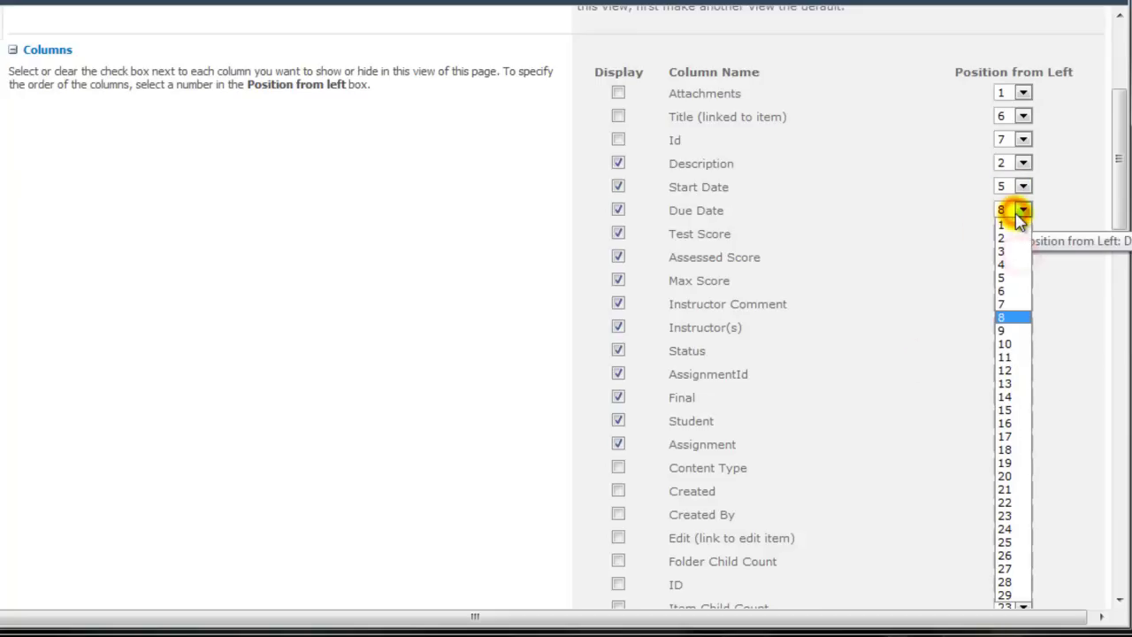
left_click(1005, 290)
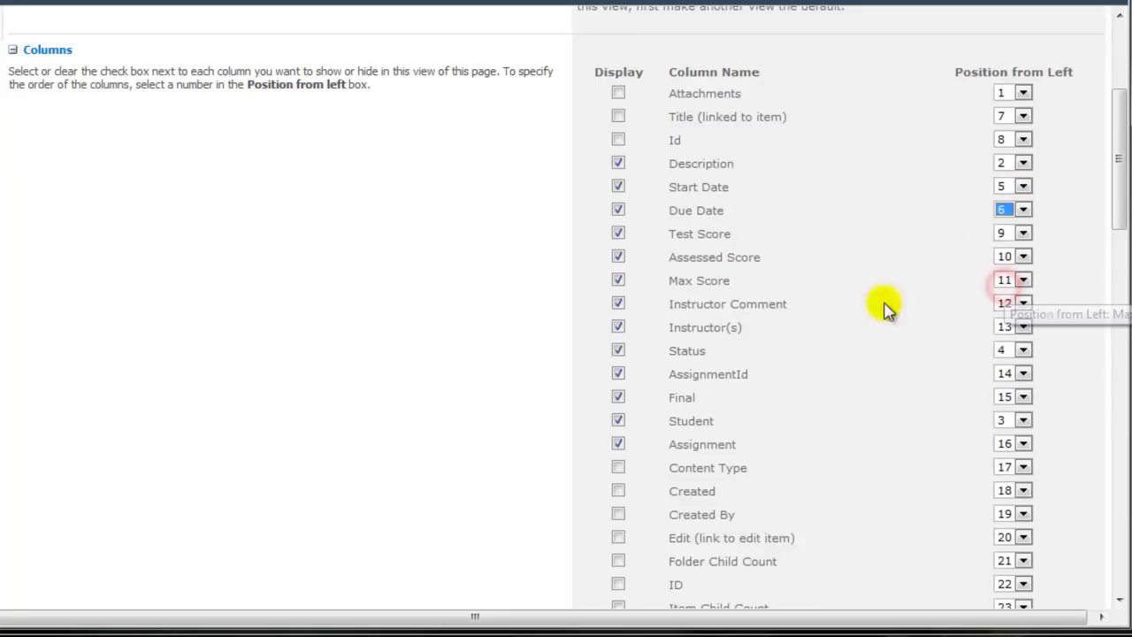
Place Test Score at position 7, Assessed Score at 8, Max Score at 9, Instructor Comment at 10 and Instructor(s) at 11.
scroll(779, 477, "down", 3)
scroll(769, 354, "up", 3)
left_click(1023, 234)
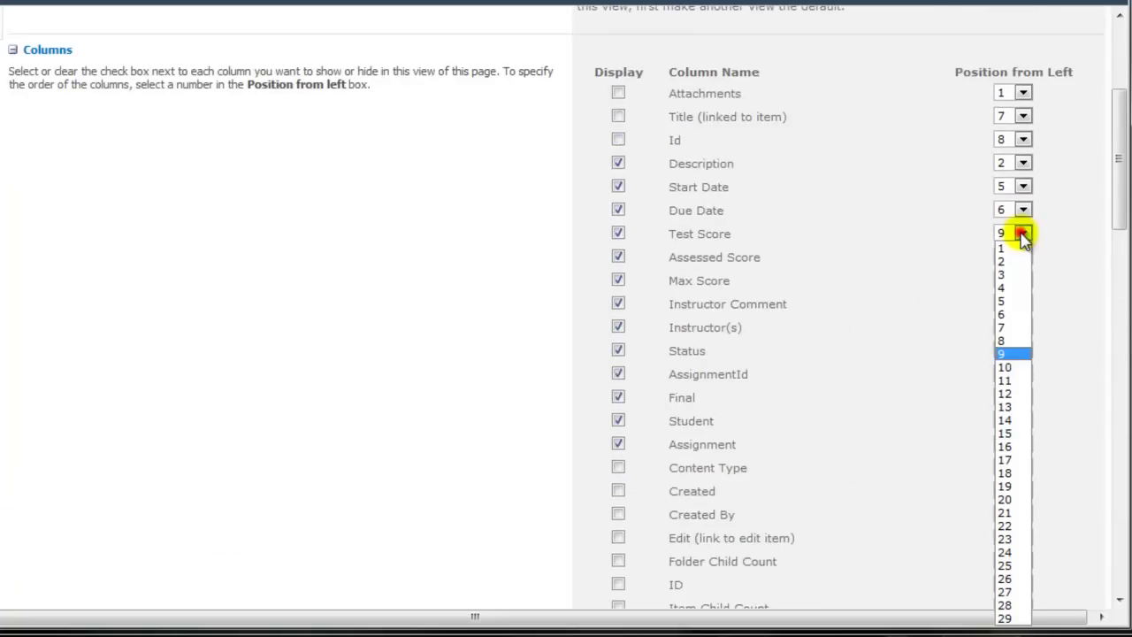
left_click(1005, 327)
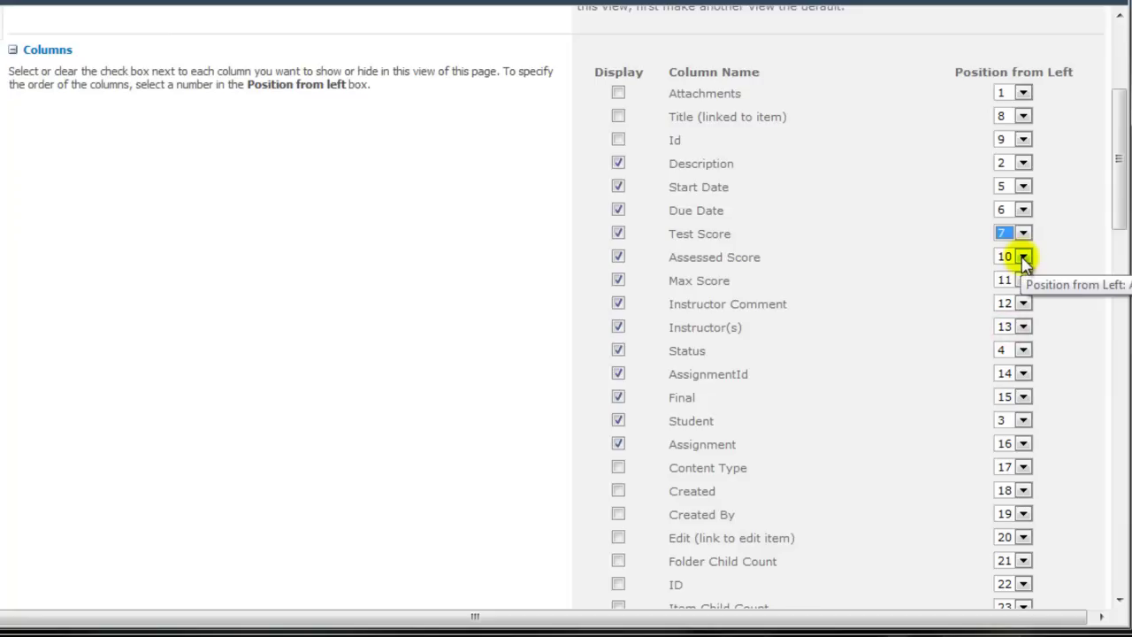
left_click(1024, 257)
left_click(1006, 360)
left_click(1021, 279)
left_click(1005, 400)
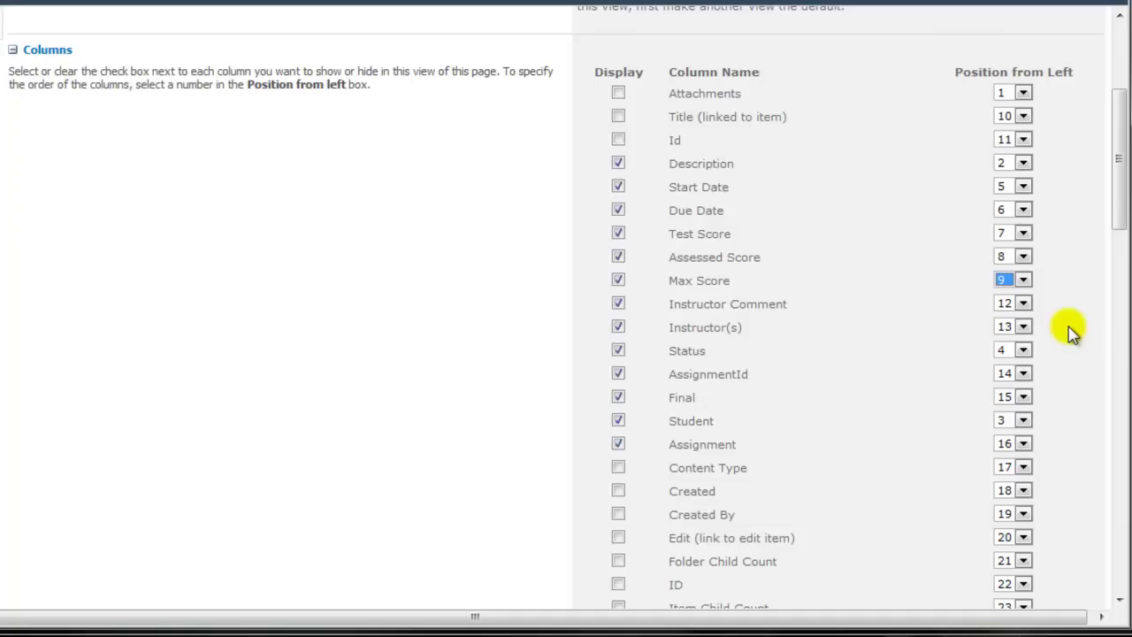
left_click(1023, 304)
left_click(1008, 430)
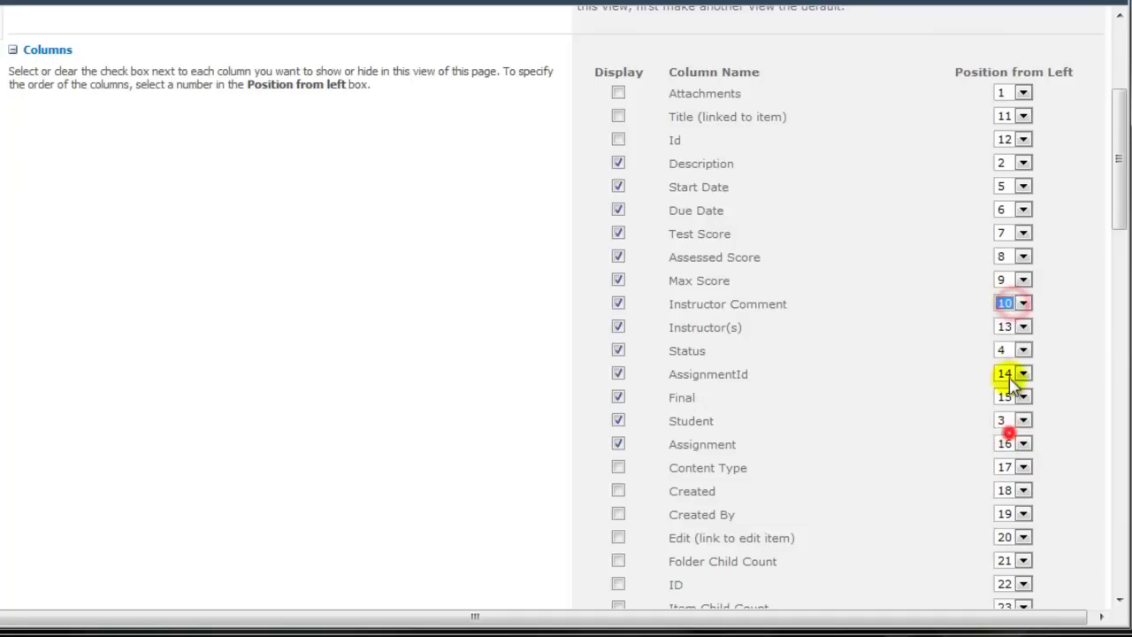
left_click(1023, 327)
left_click(1015, 465)
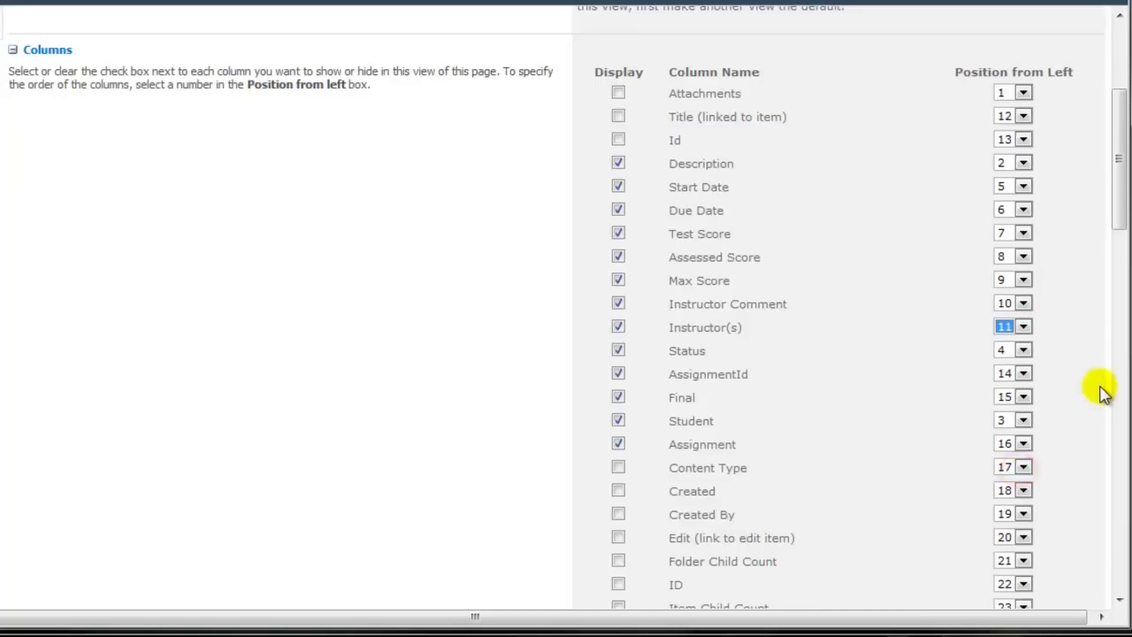
Hide AssignmentId and Final, disable individual item checkboxes, and save the All Items view.
left_click(617, 374)
left_click(617, 397)
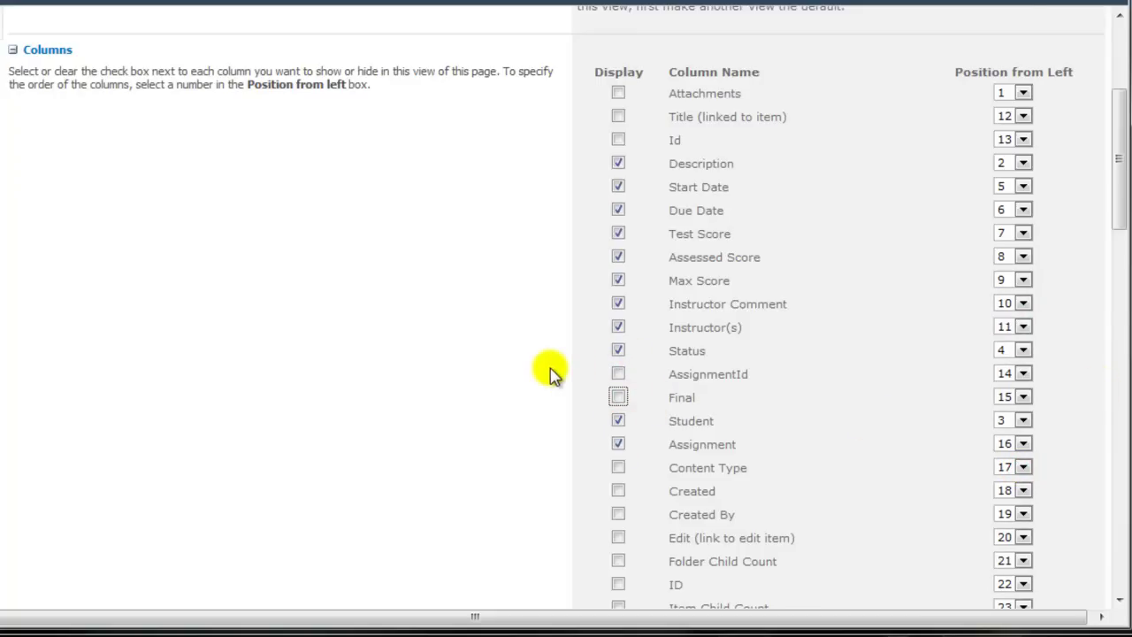
scroll(550, 373, "down", 7)
scroll(332, 460, "down", 10)
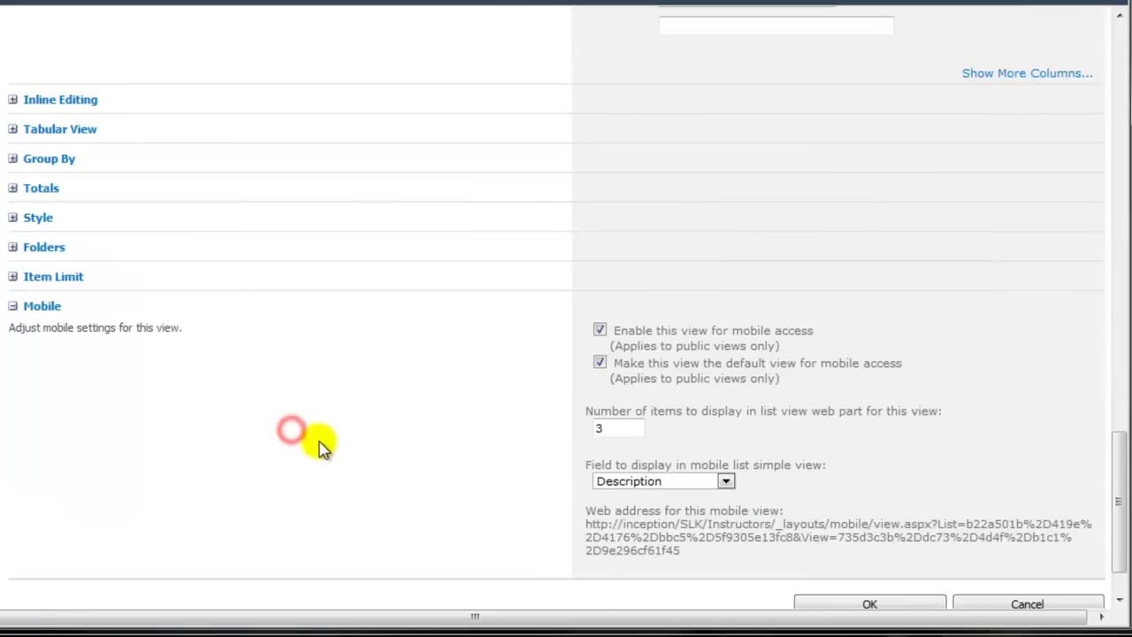
left_click(60, 129)
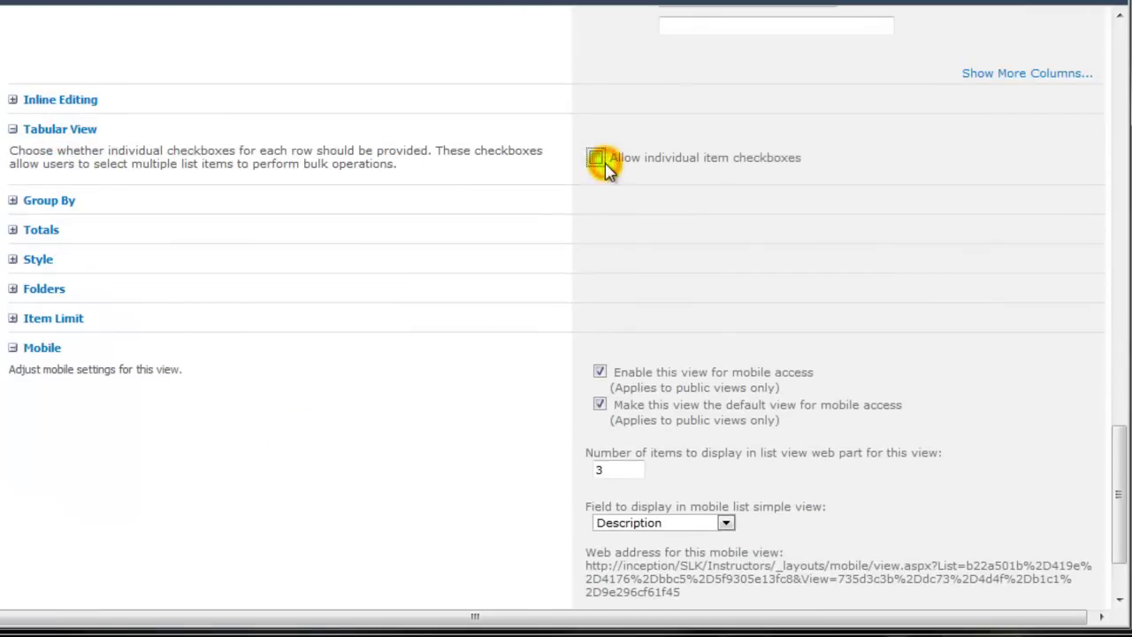
scroll(480, 554, "down", 2)
left_click(869, 531)
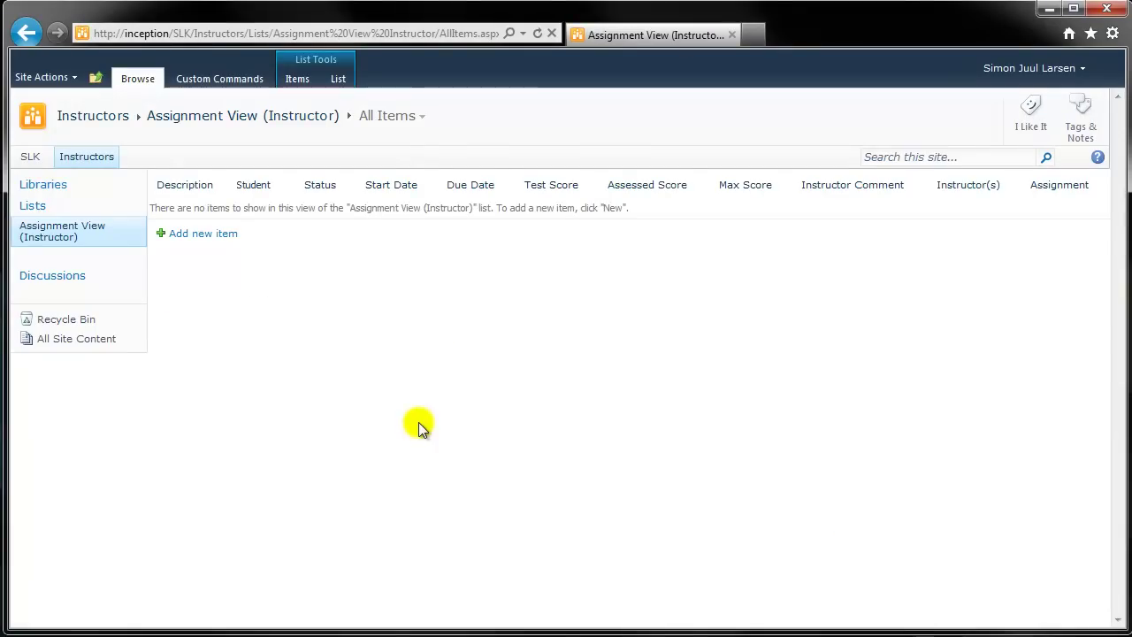
Update the Assignment View (Instructor) list items from the connected database.
left_click(338, 78)
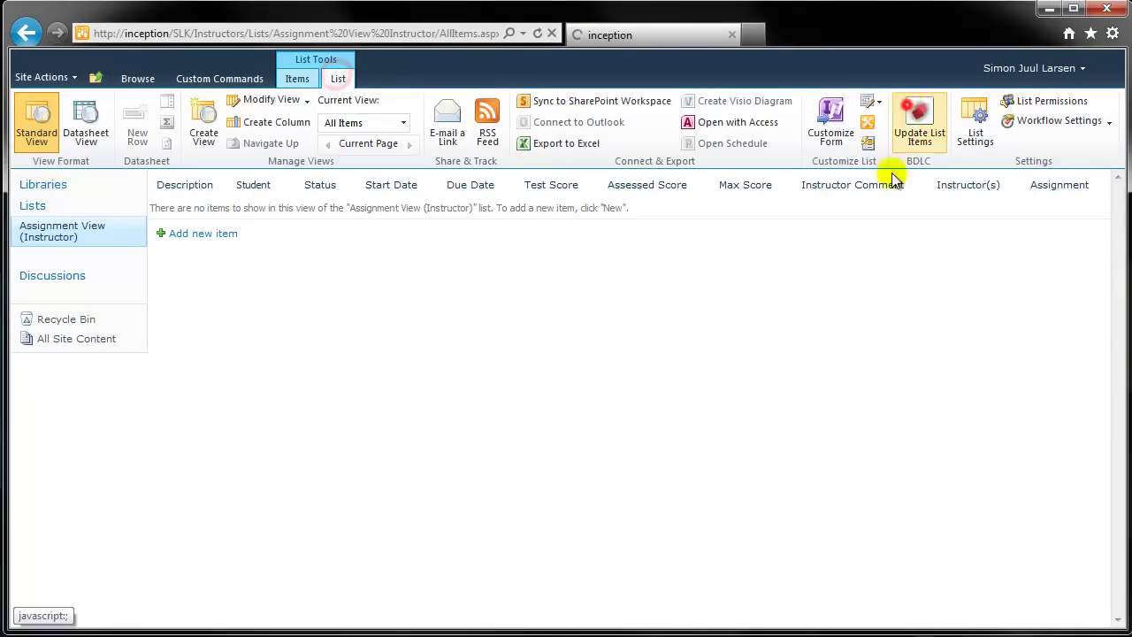
left_click(911, 111)
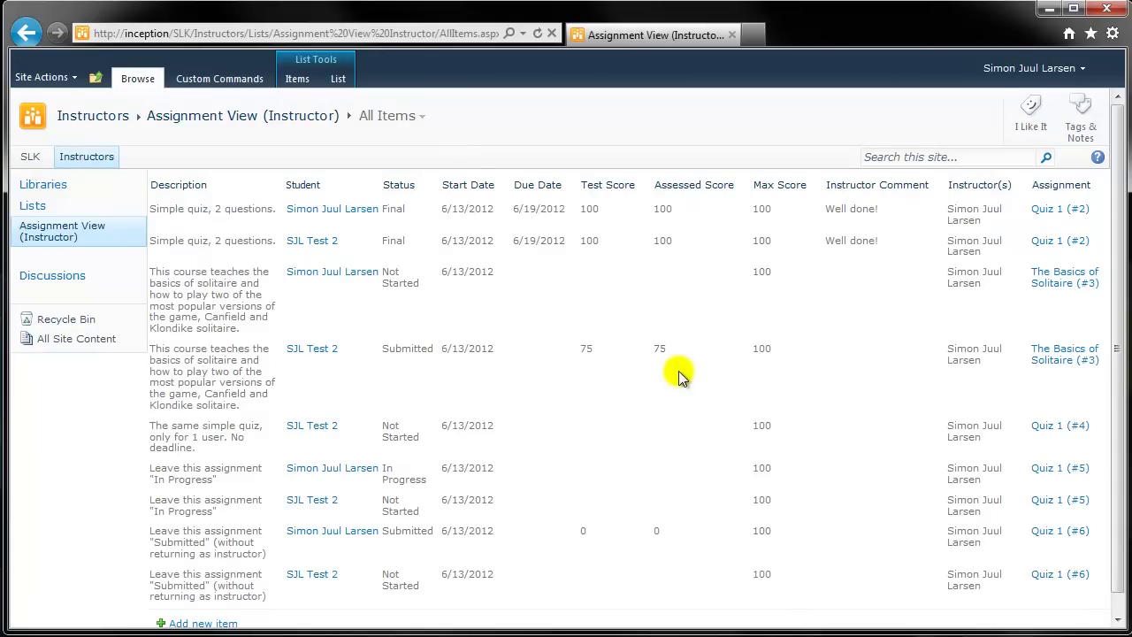
Move the Assignment column to position 1 in the All Items view and save the view.
left_click(338, 77)
left_click(975, 124)
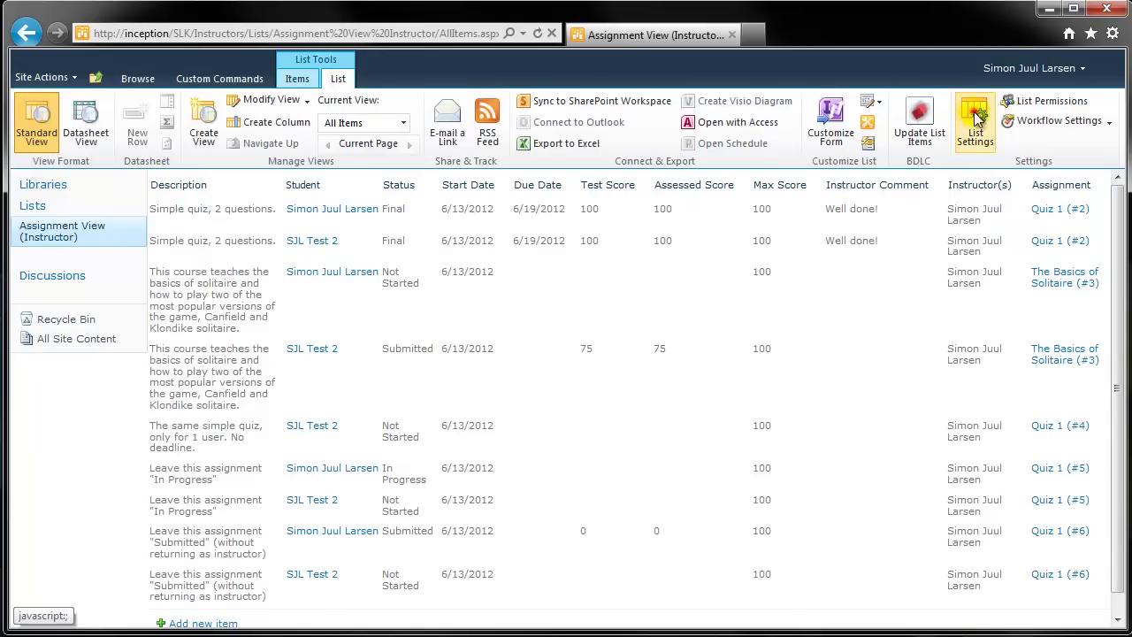
scroll(207, 576, "down", 3)
left_click(185, 520)
scroll(836, 380, "down", 3)
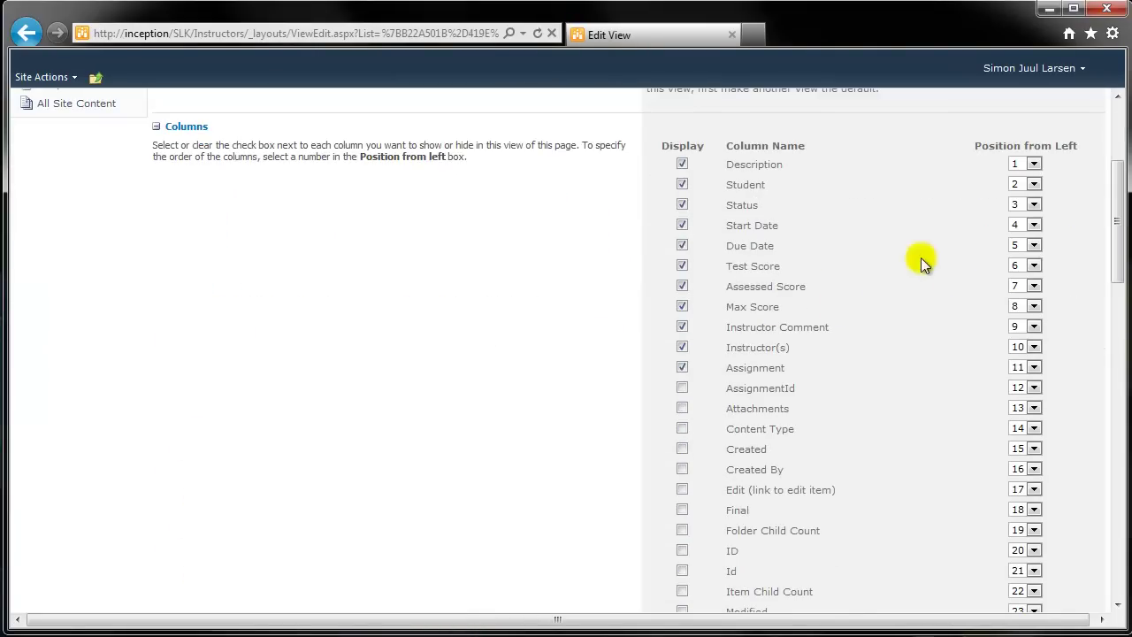
left_click(1034, 368)
left_click(1026, 382)
scroll(902, 531, "down", 15)
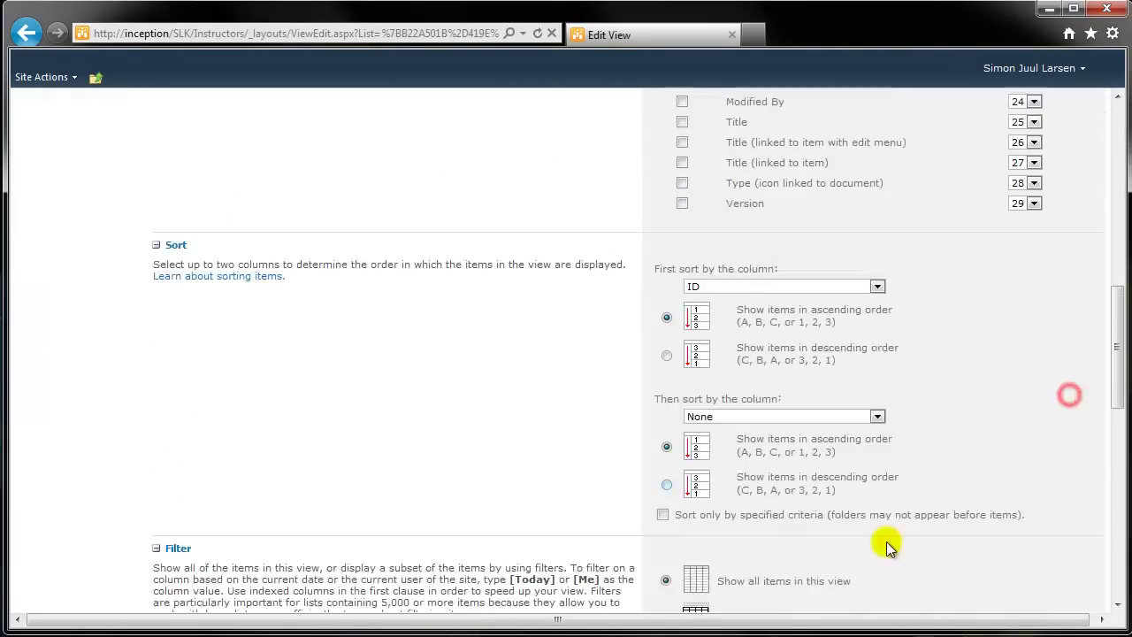
scroll(881, 524, "down", 3)
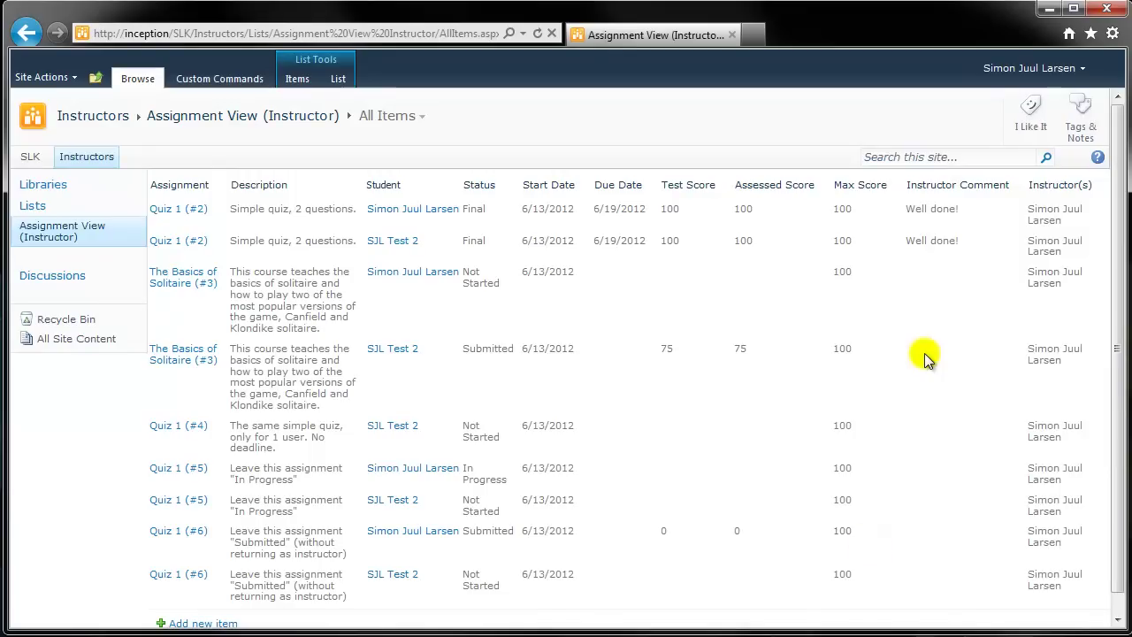
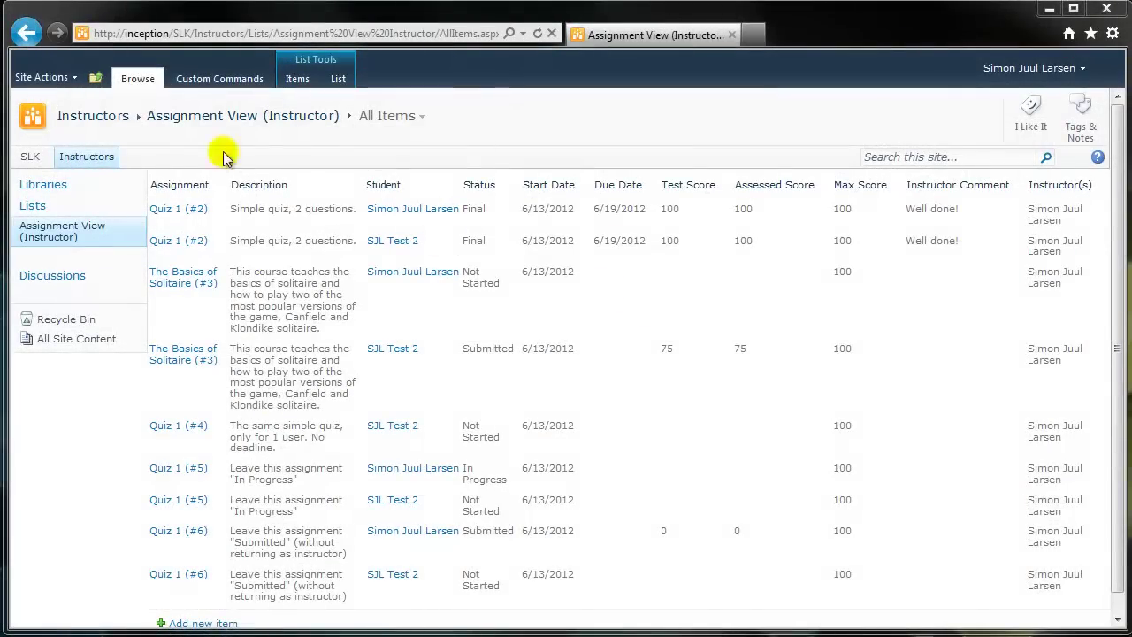
Create a custom list named Result View on the Instructors site.
left_click(34, 77)
left_click(85, 267)
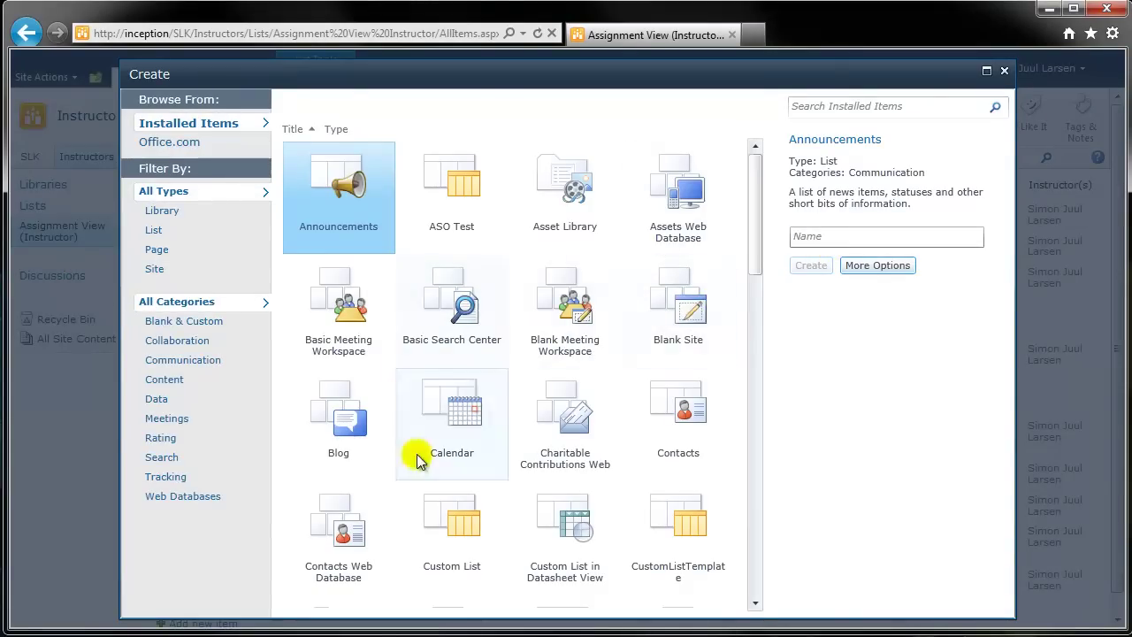
left_click(434, 499)
left_click(815, 270)
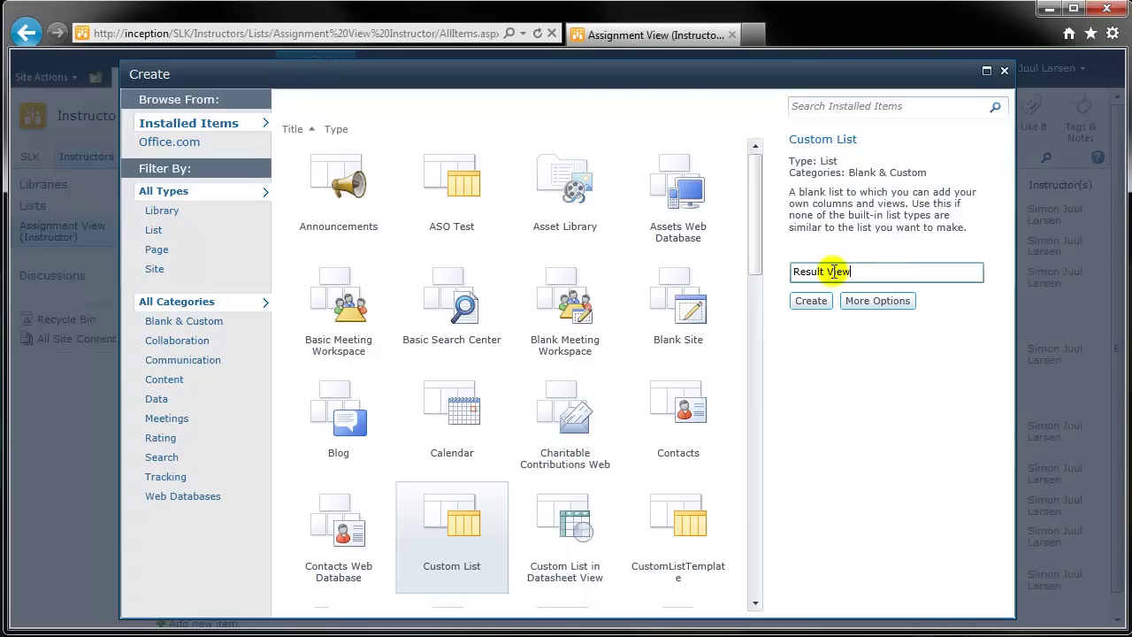
left_click(807, 302)
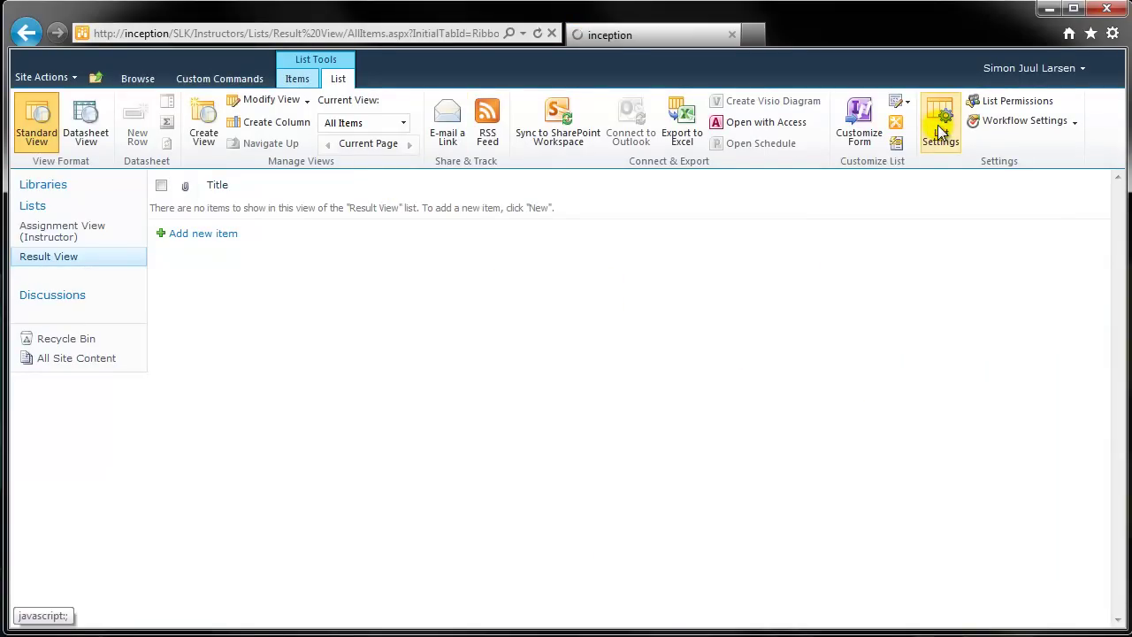
In Result View's external data source settings, choose .Net Framework Data Provider for SqlServer and paste the connection string containing the database password.
left_click(937, 125)
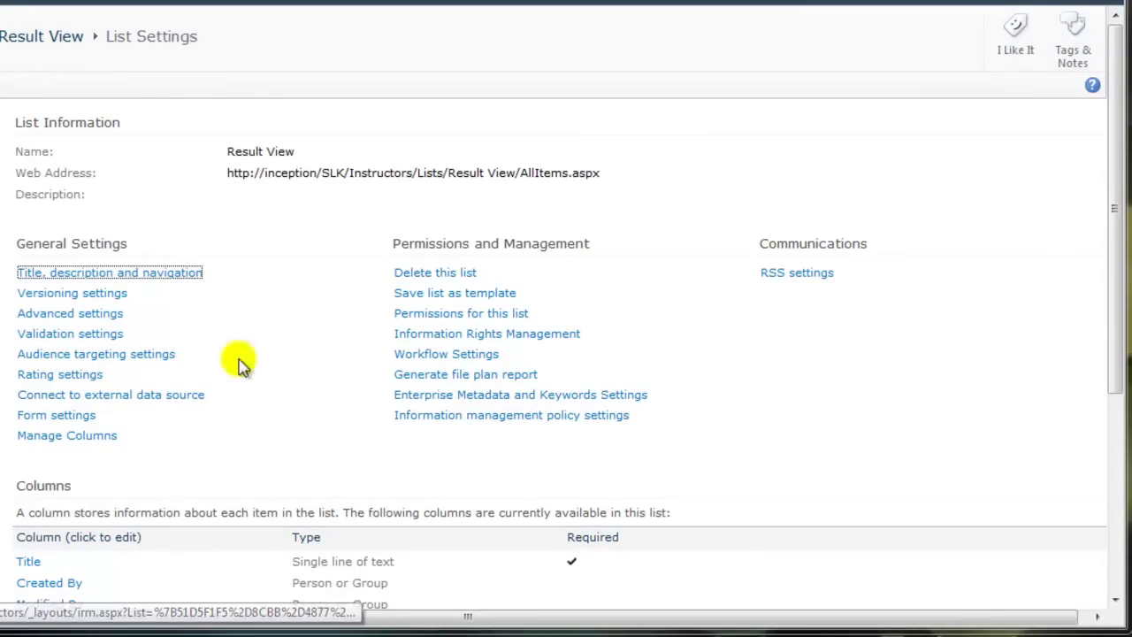
left_click(162, 398)
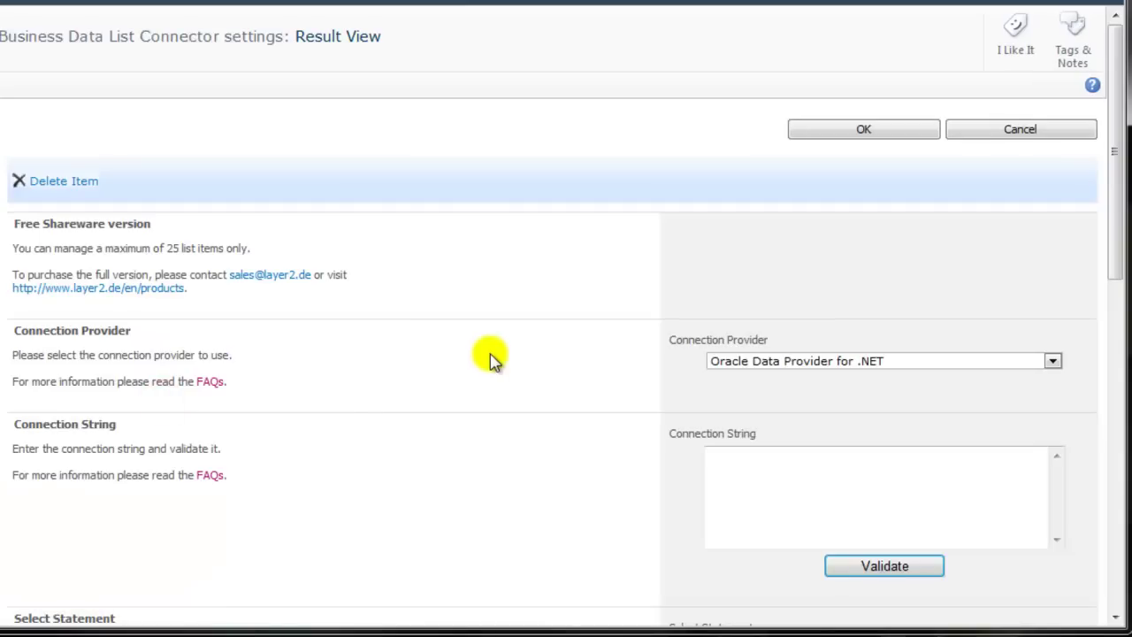
left_click(858, 361)
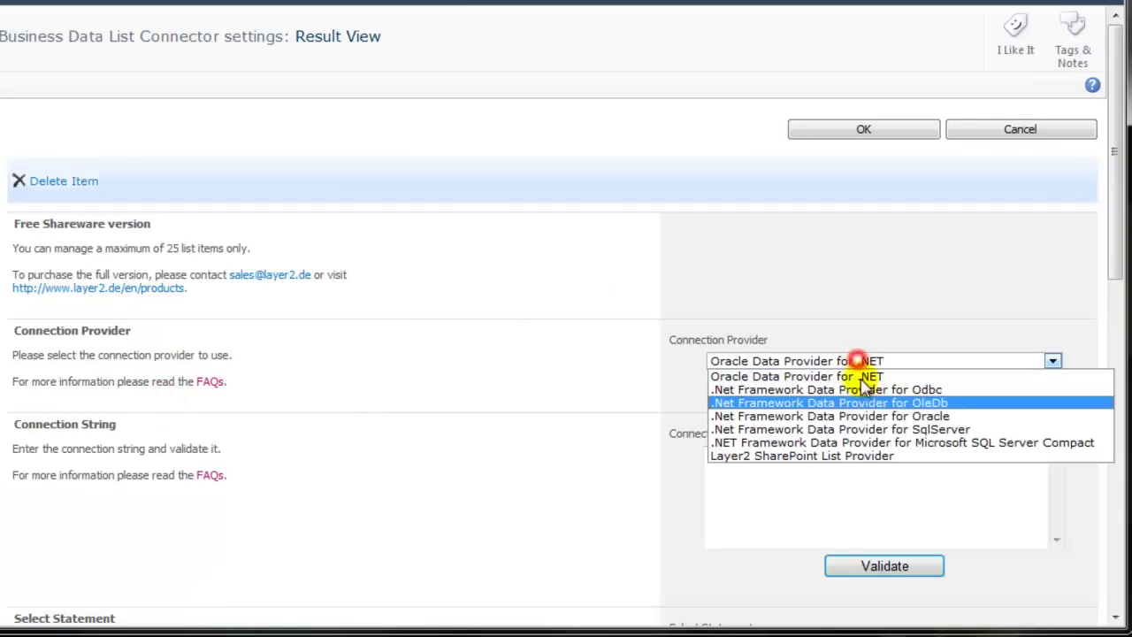
left_click(879, 429)
key("ctrl+v")
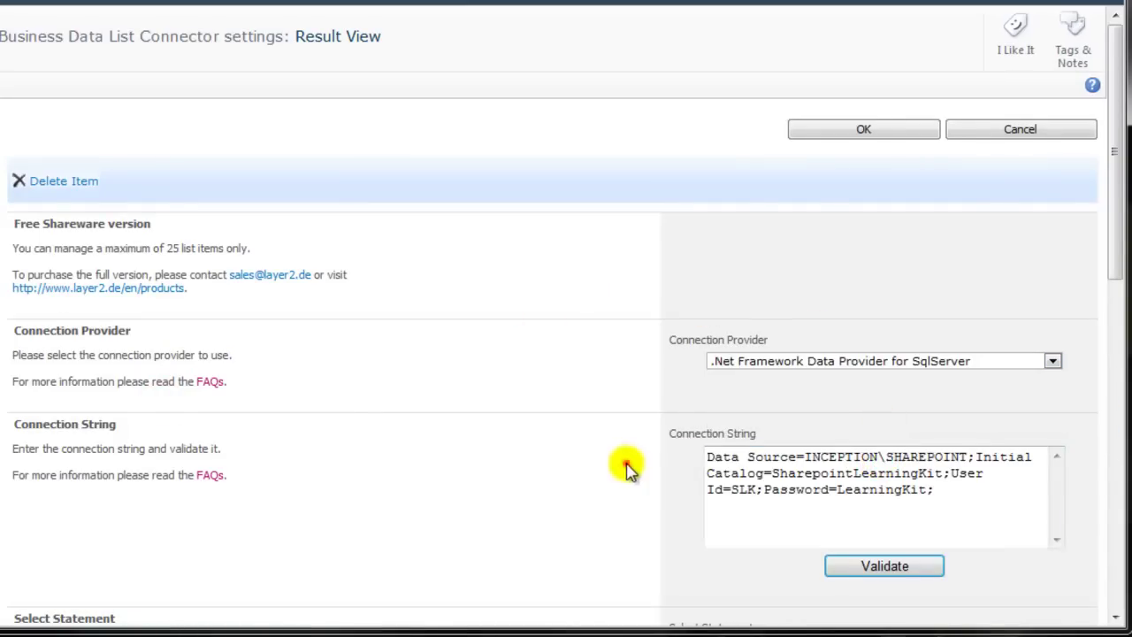
Enter the select statement SELECT * FROM [LMS Result View] and set the primary key to ID; Title.
scroll(625, 467, "down", 3)
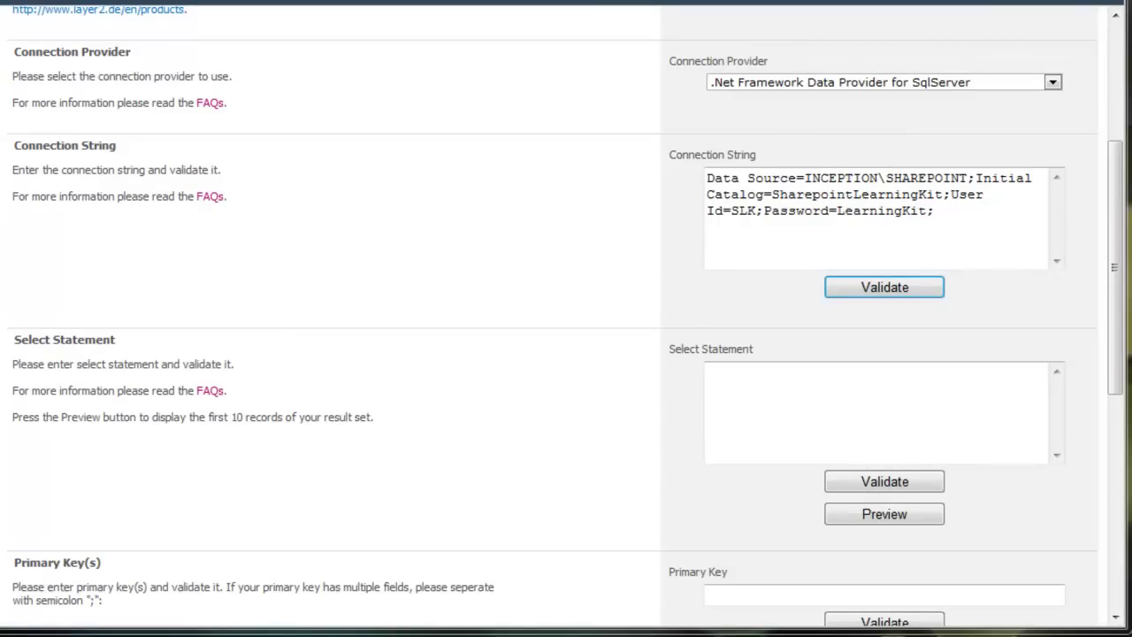
left_click(929, 362)
type("SELECT * FROM [LMS Result View")
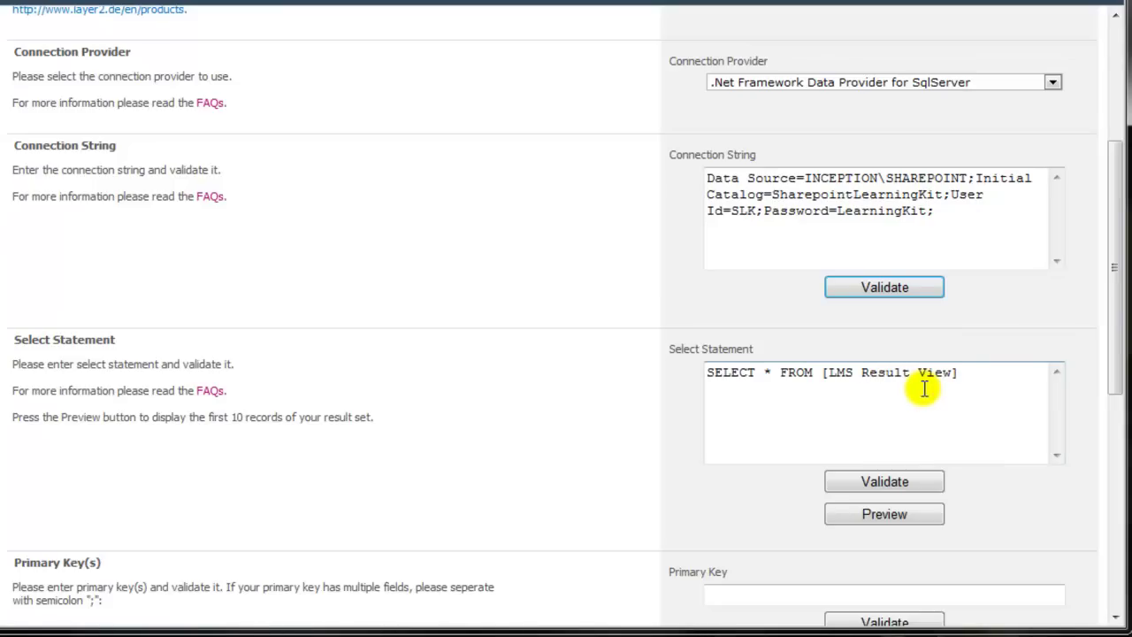
left_click(924, 389)
left_click(916, 593)
type("ID;")
key("Down")
key("Return")
Add the data source's columns to the Result View list structure and save the connection settings.
left_click_drag(1112, 358, 1117, 620)
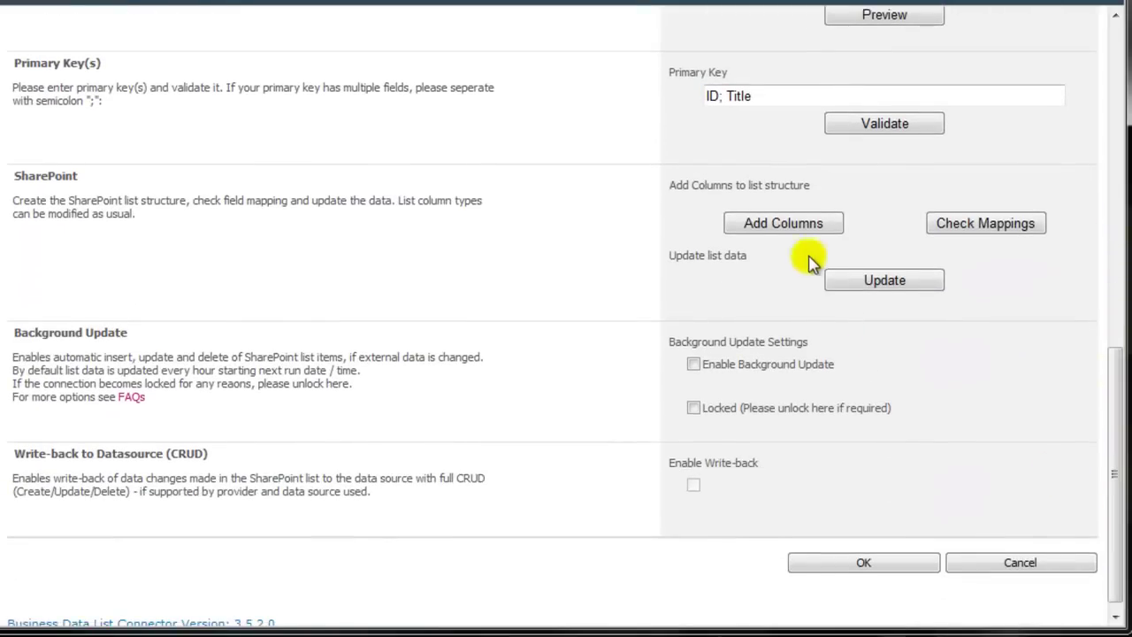
left_click(793, 223)
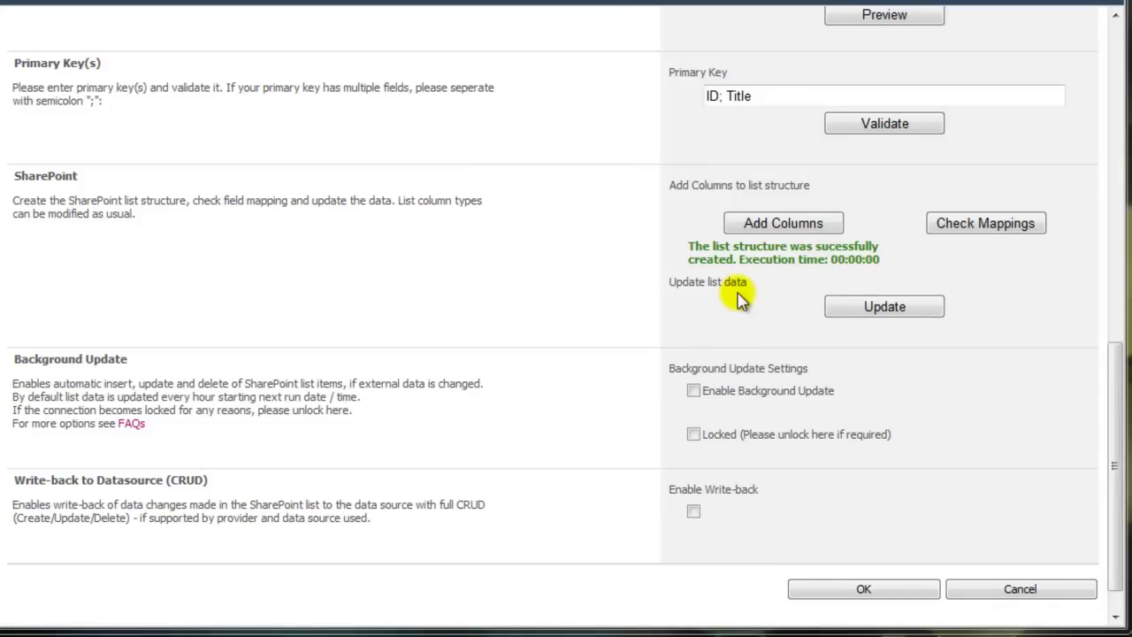
left_click(846, 586)
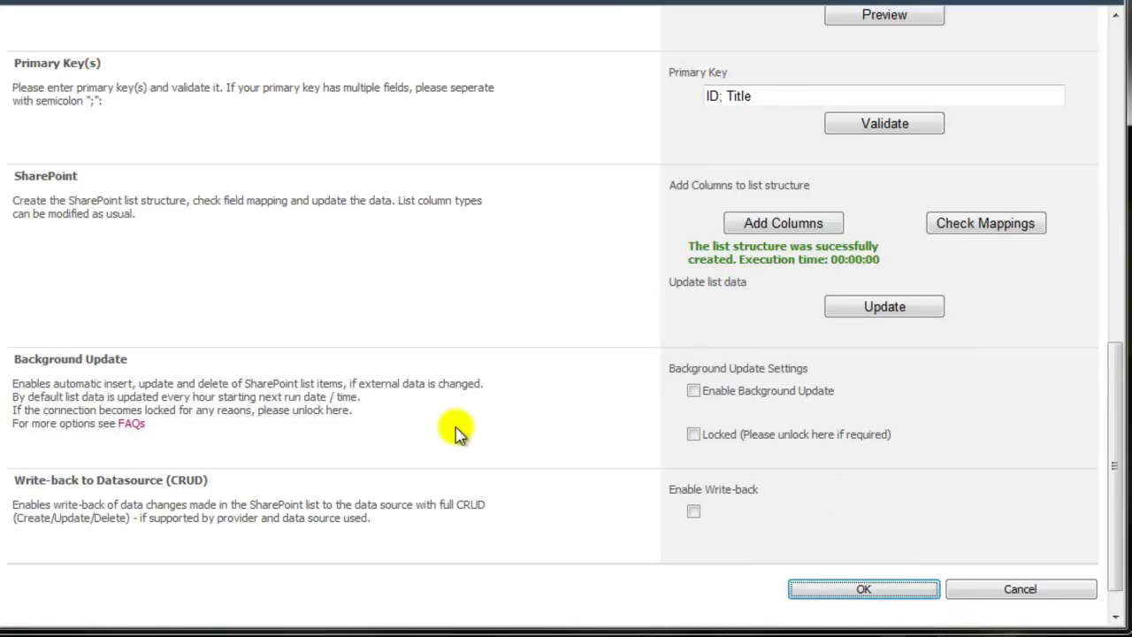
Delete the single-line-of-text Student column from the Result View list.
scroll(311, 398, "down", 5)
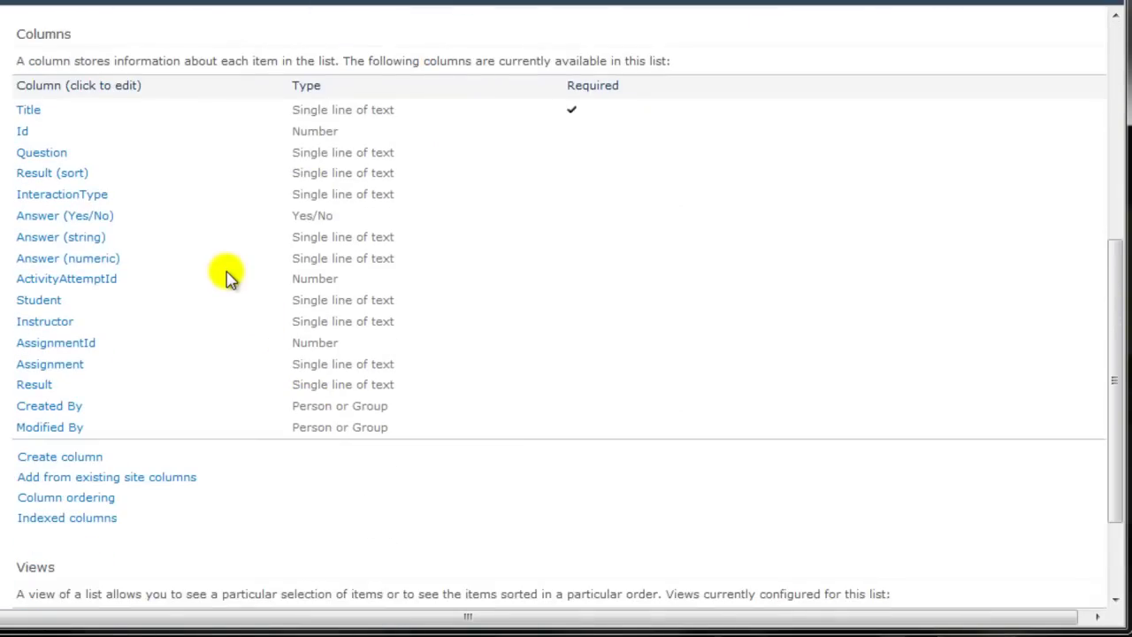
left_click(39, 300)
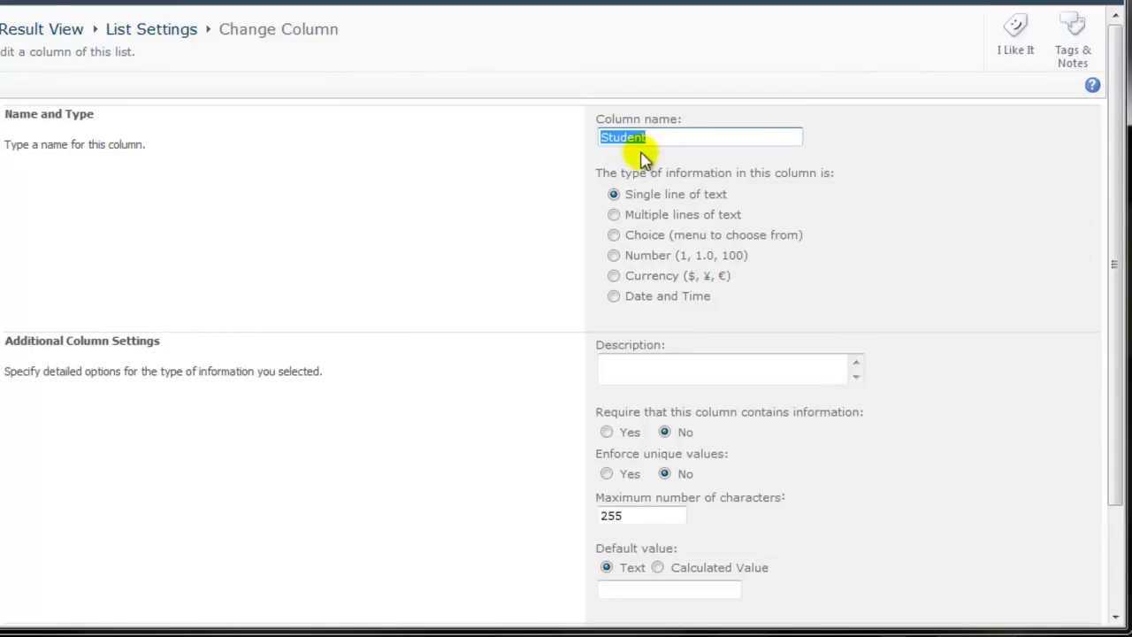
scroll(813, 478, "down", 3)
left_click(676, 552)
left_click(576, 347)
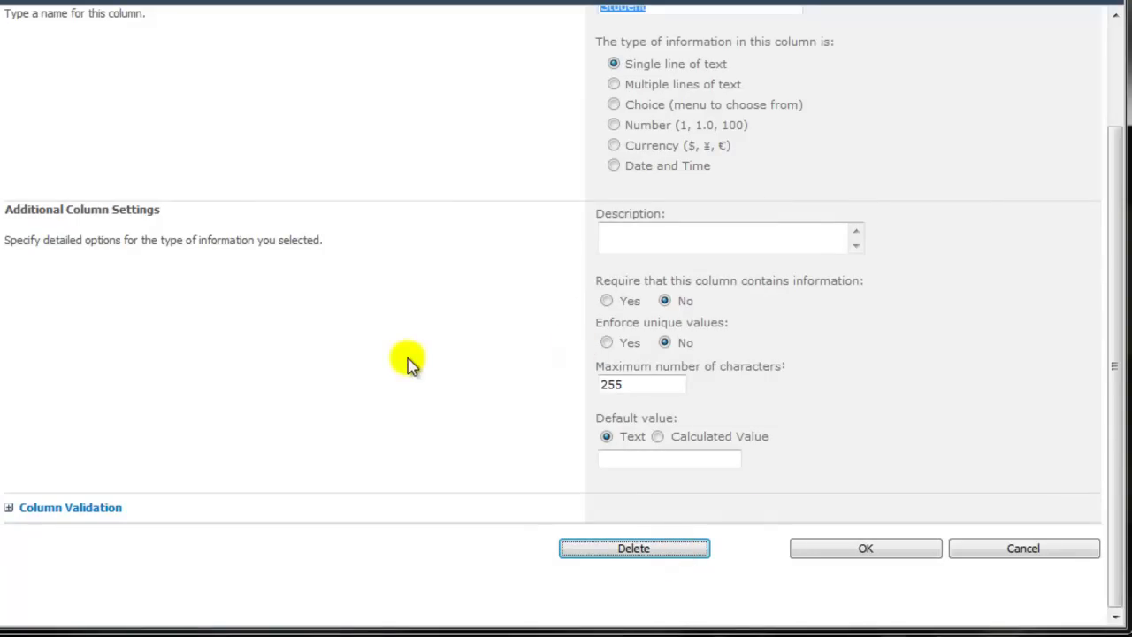
Create a Person or Group column named Student that shows the Name field.
scroll(232, 399, "down", 10)
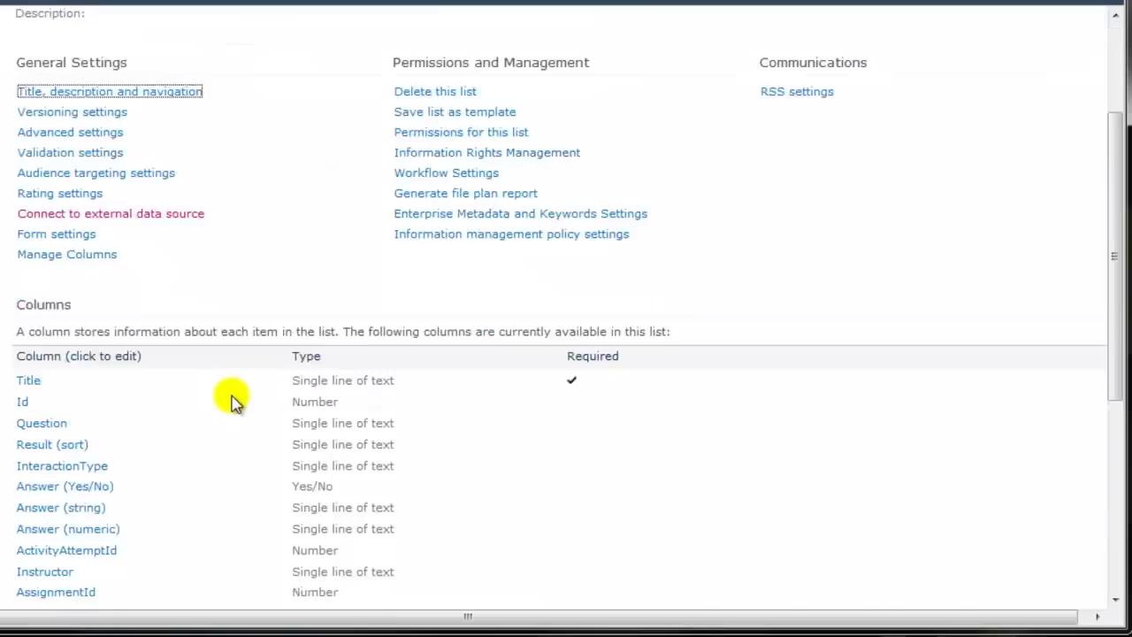
left_click(78, 437)
type("Student")
left_click(698, 355)
scroll(630, 383, "down", 3)
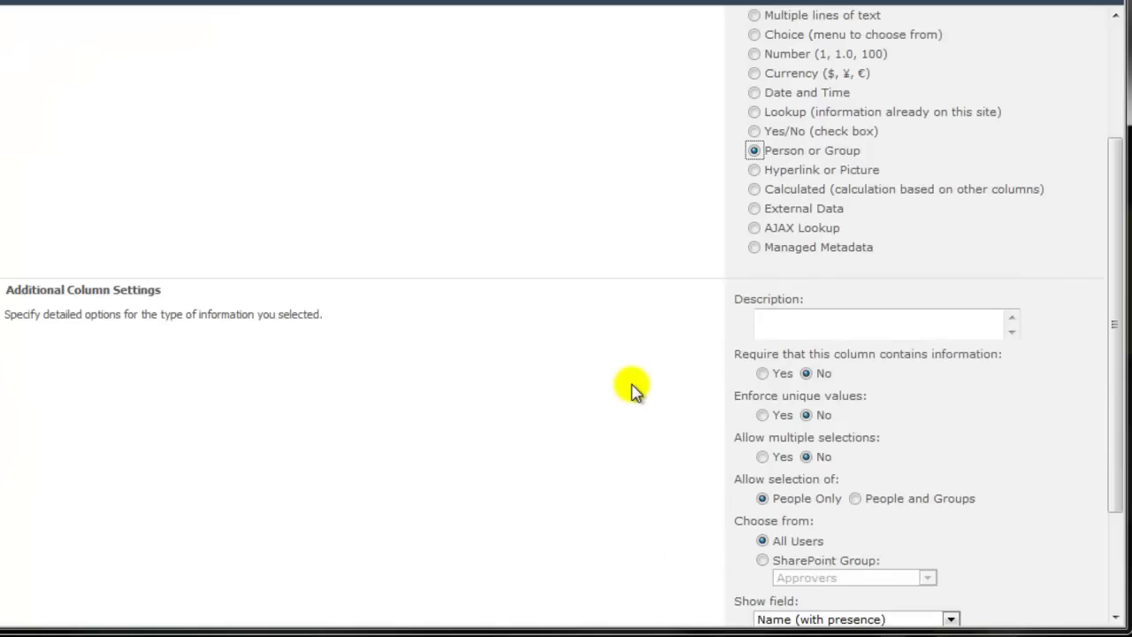
scroll(632, 385, "down", 2)
left_click(788, 465)
left_click(809, 478)
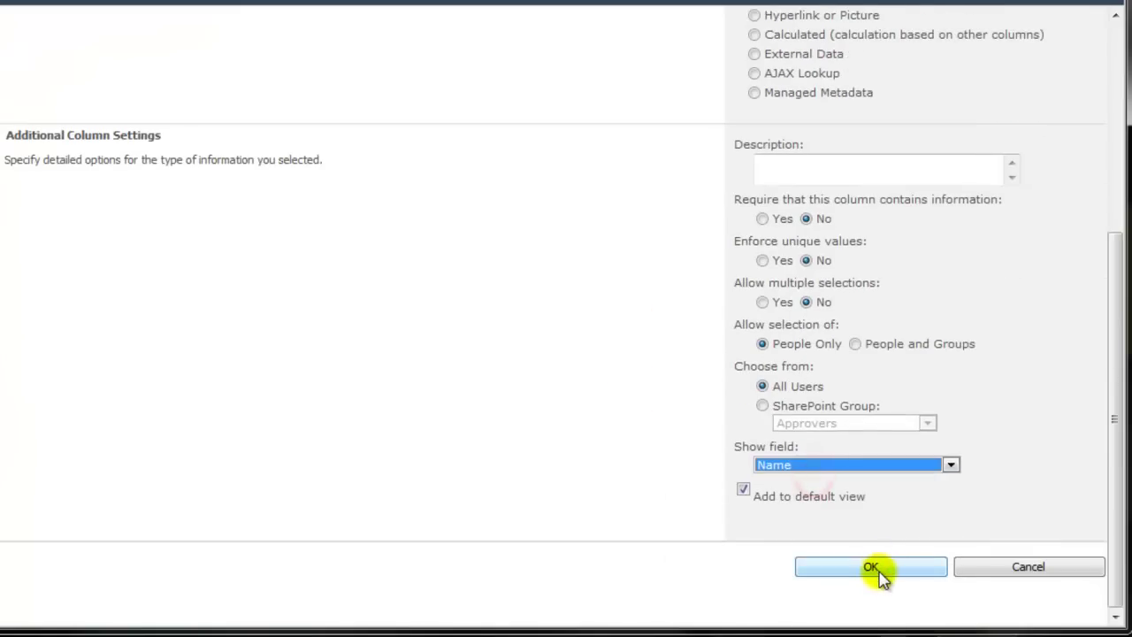
left_click(873, 569)
Rename the Instructor column of the Result View list to Instructor(s).
scroll(324, 450, "down", 5)
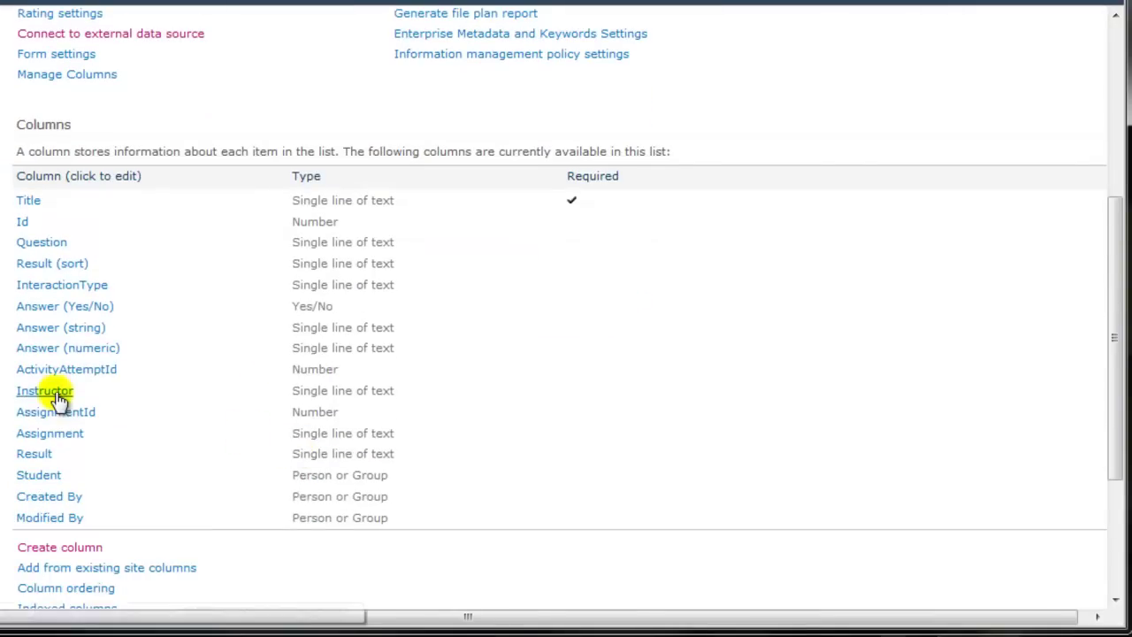
left_click(44, 391)
left_click(701, 141)
type("(s")
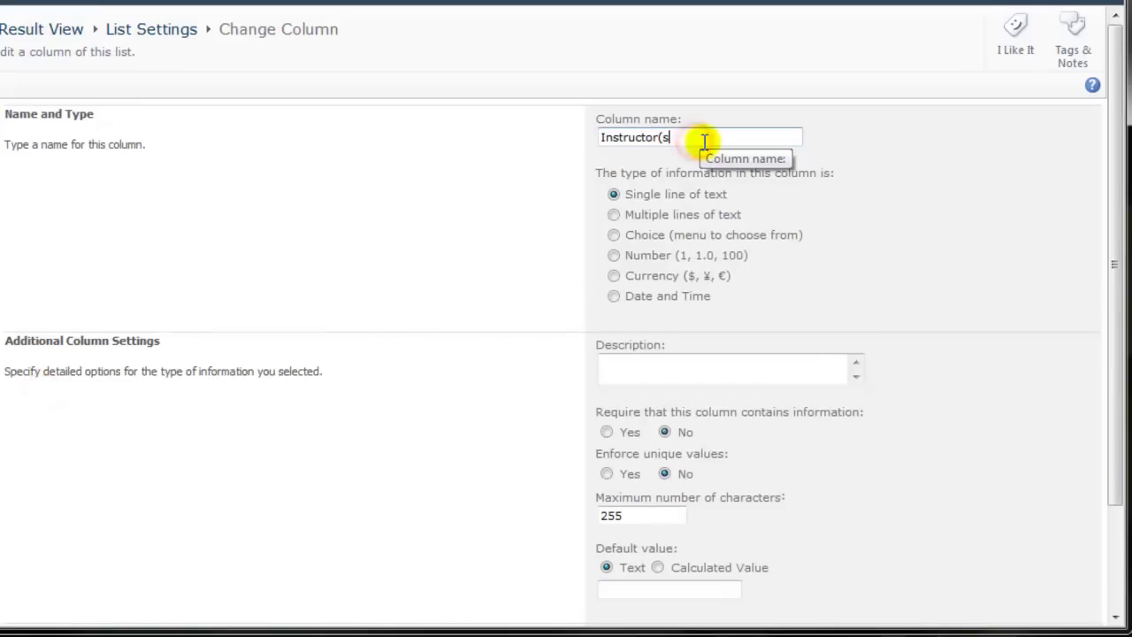
scroll(836, 522, "down", 3)
left_click(849, 555)
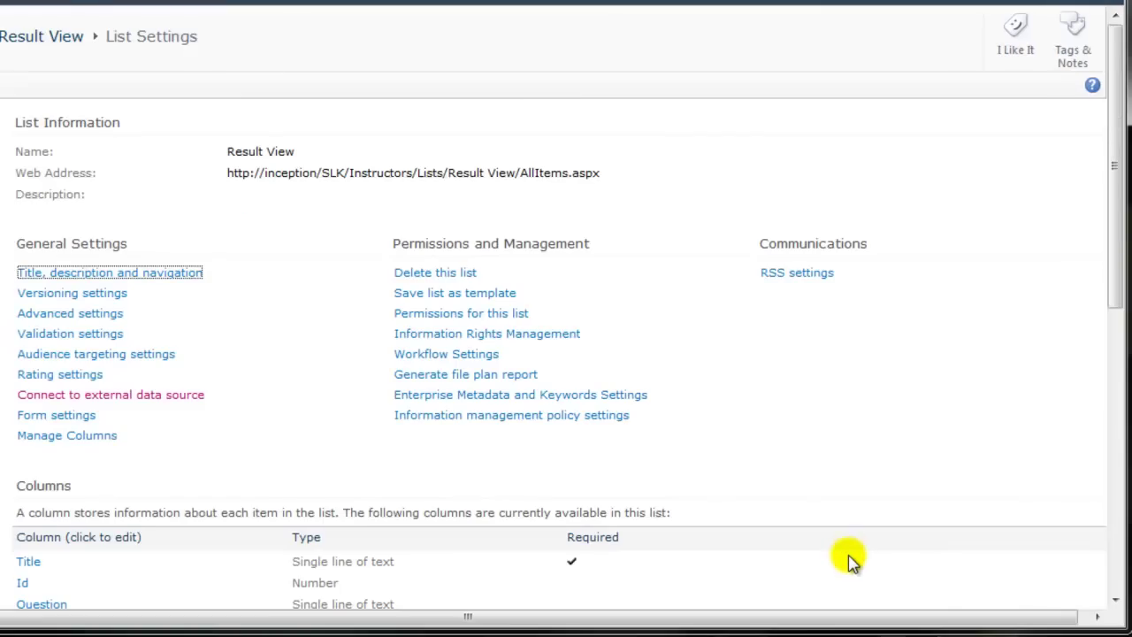
Delete the single-line-of-text Assignment column from the Result View list.
scroll(715, 518, "down", 4)
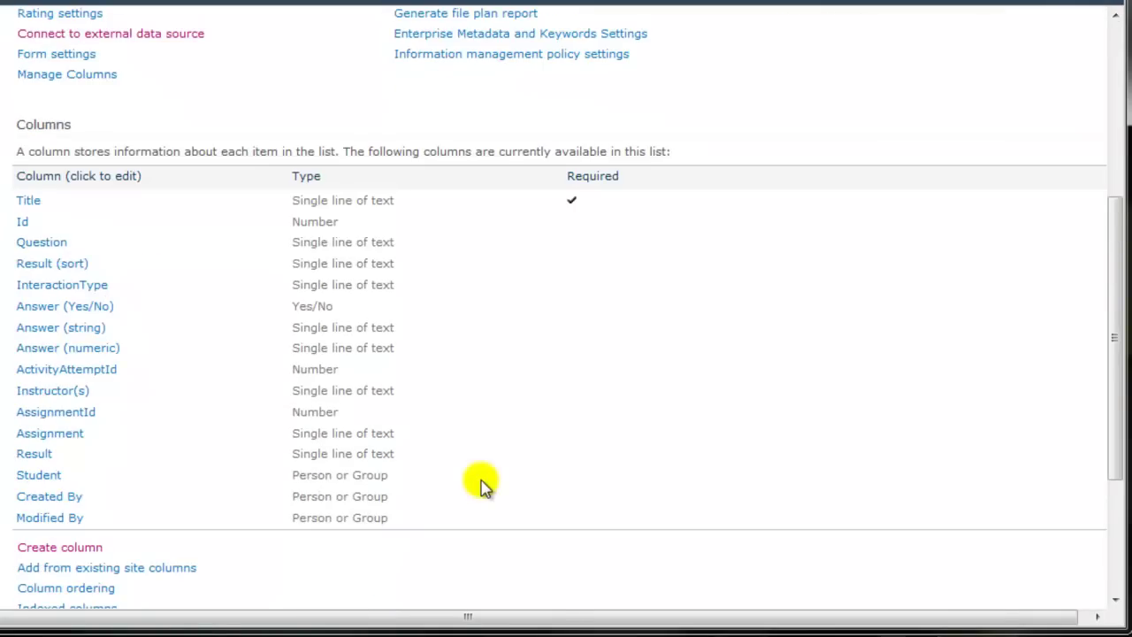
left_click(50, 432)
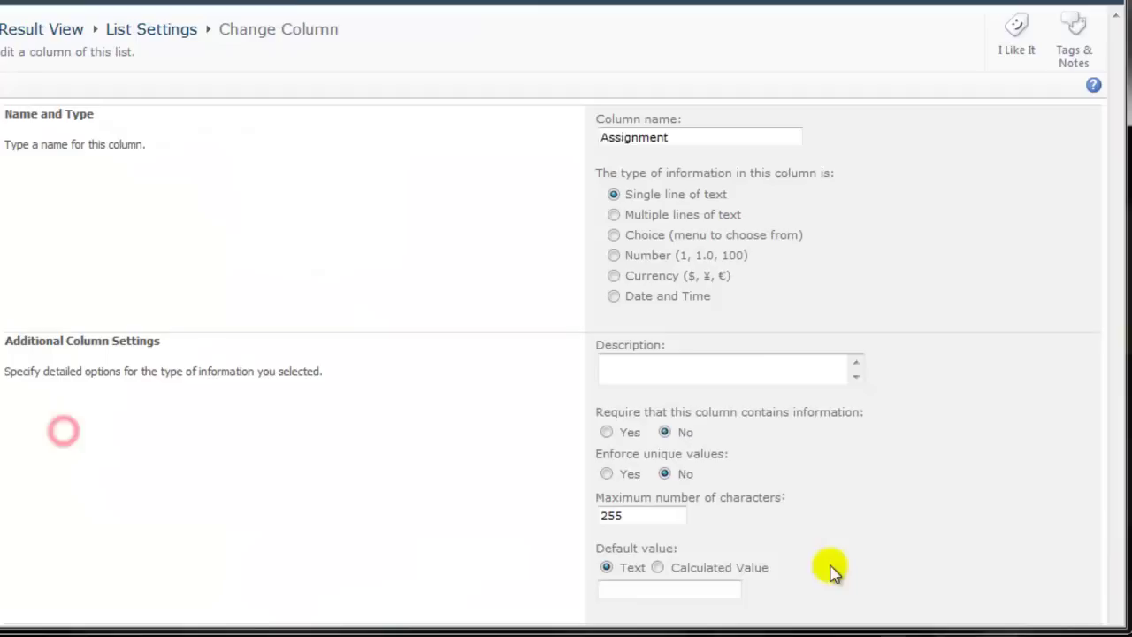
scroll(707, 353, "down", 2)
left_click(632, 549)
left_click(607, 342)
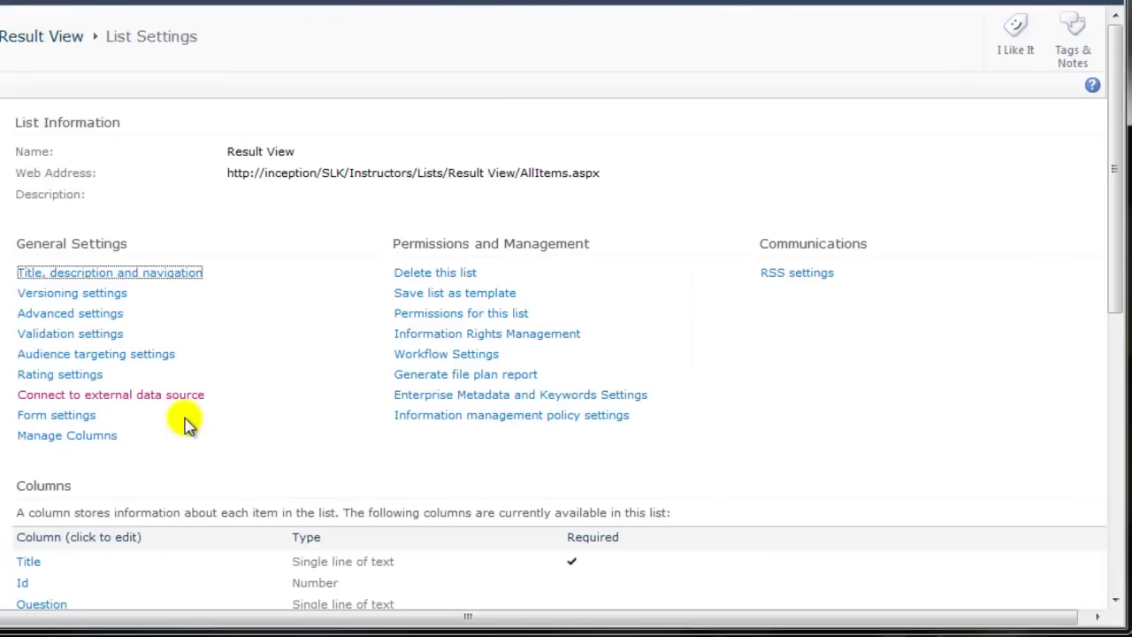
Create a Hyperlink or Picture column named Assignment in the Result View list.
scroll(185, 422, "down", 4)
left_click(50, 533)
type("Assignment")
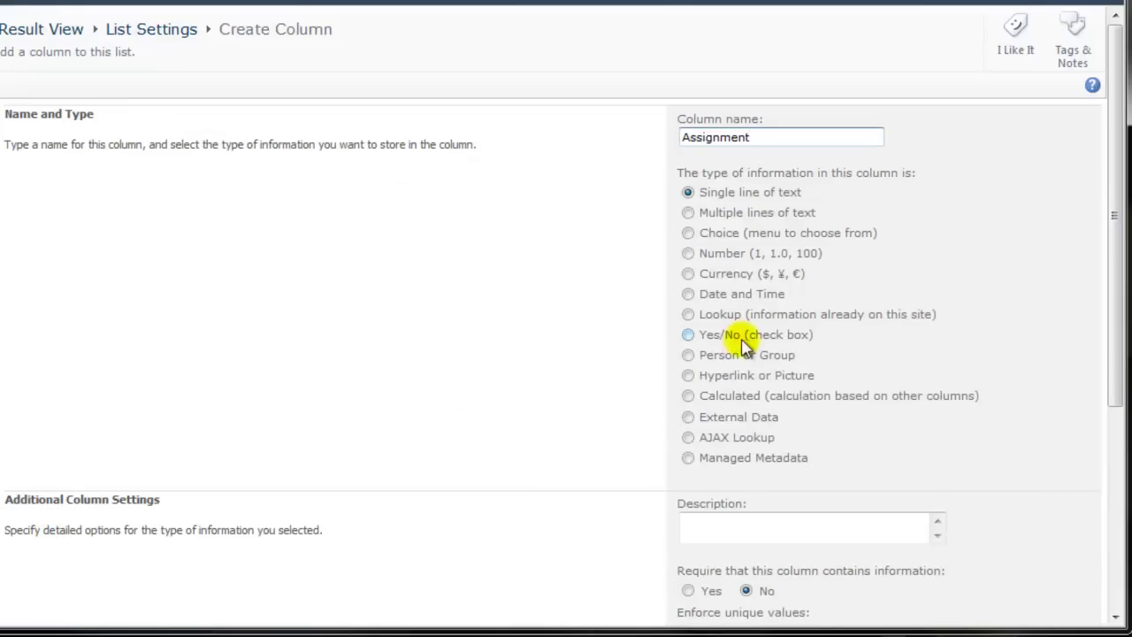
left_click(750, 375)
scroll(624, 427, "down", 2)
left_click(844, 547)
Change the Result column's type to multiple lines of text with enhanced rich text and save it.
scroll(407, 496, "down", 5)
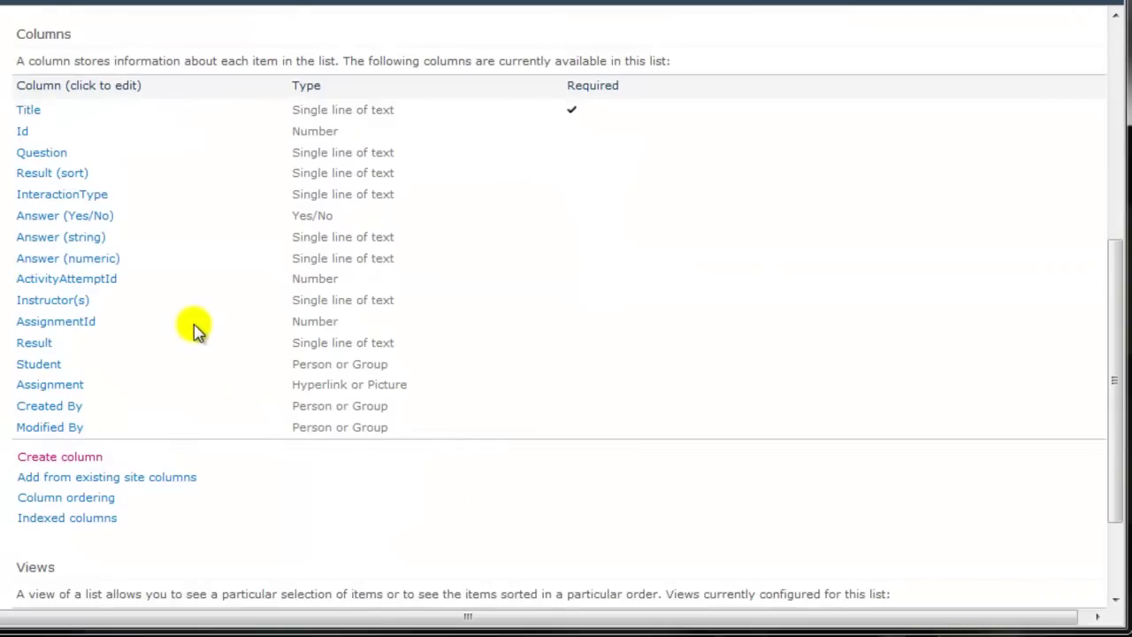
left_click(27, 344)
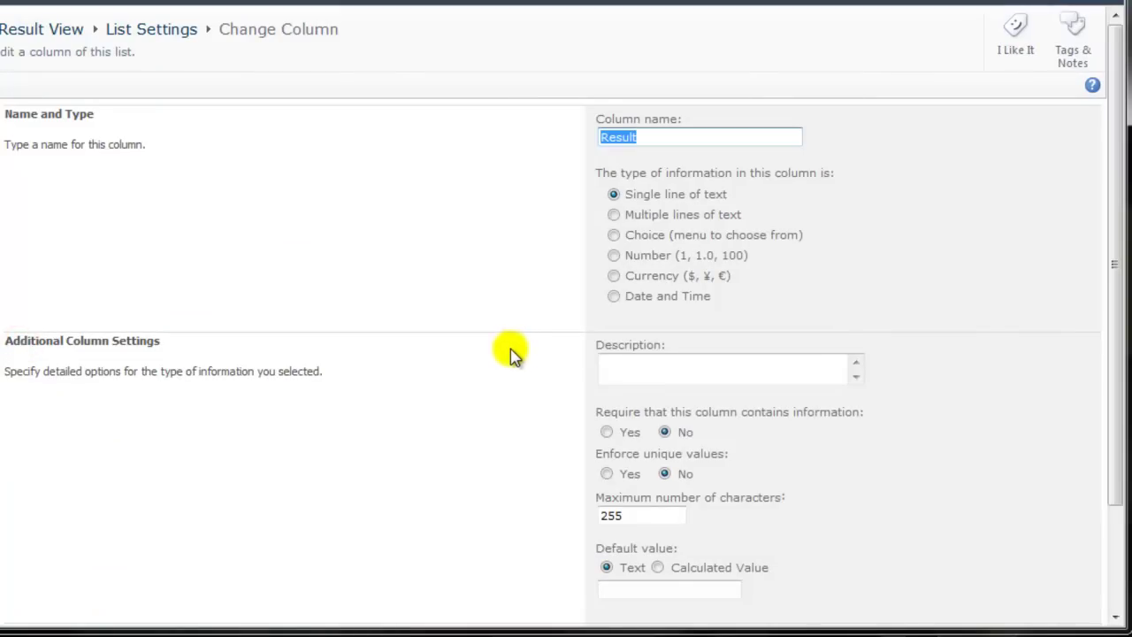
scroll(536, 334, "down", 3)
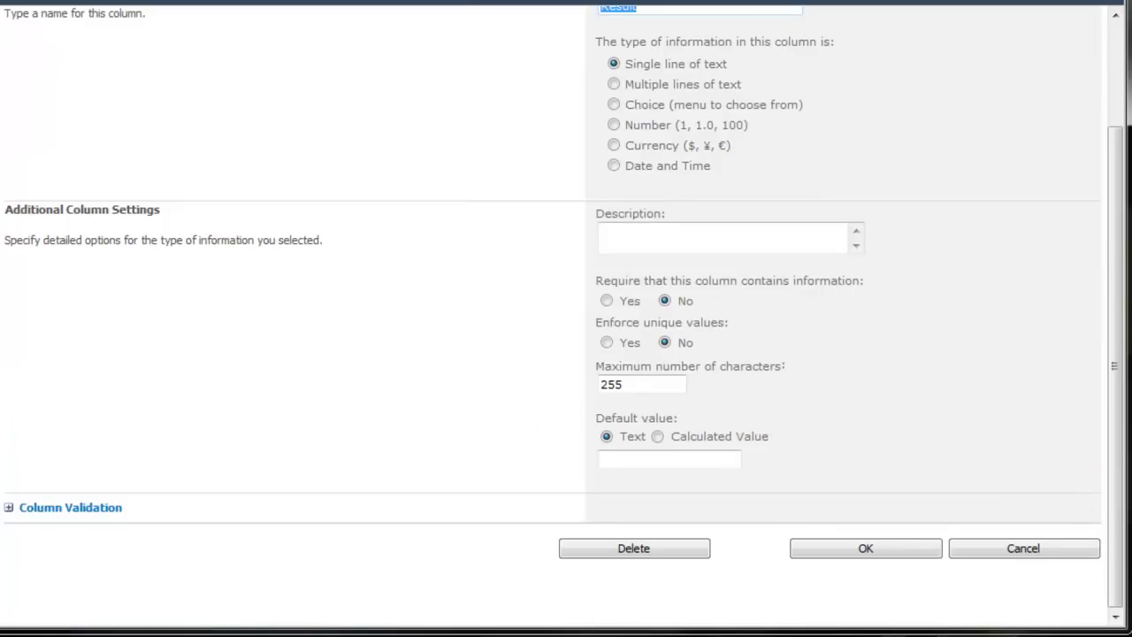
left_click(615, 84)
scroll(817, 255, "down", 2)
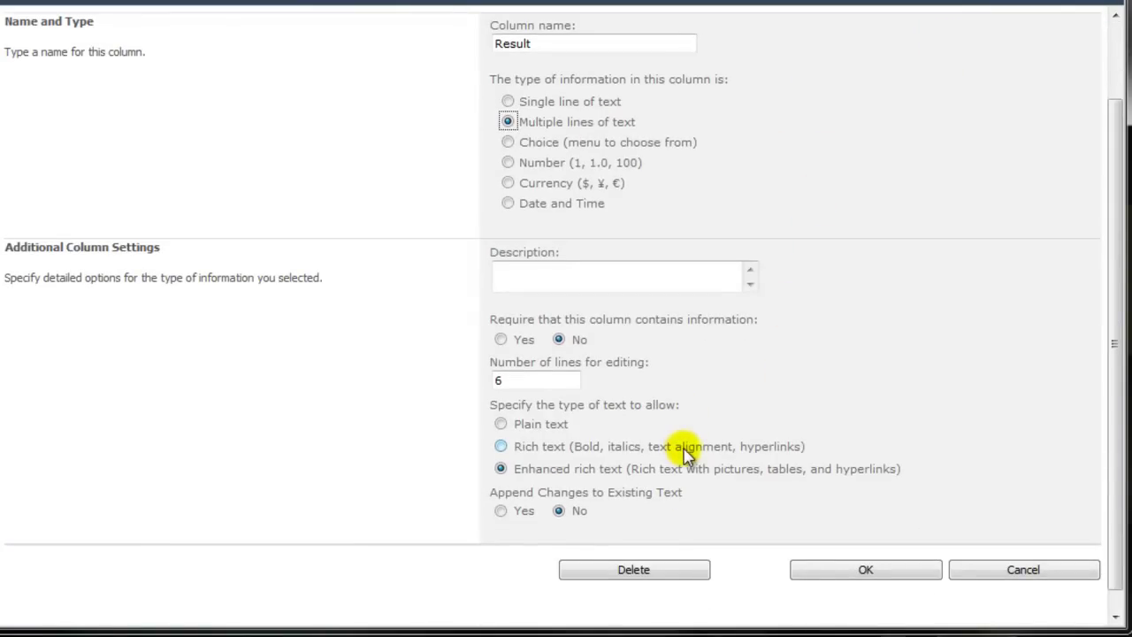
left_click(845, 571)
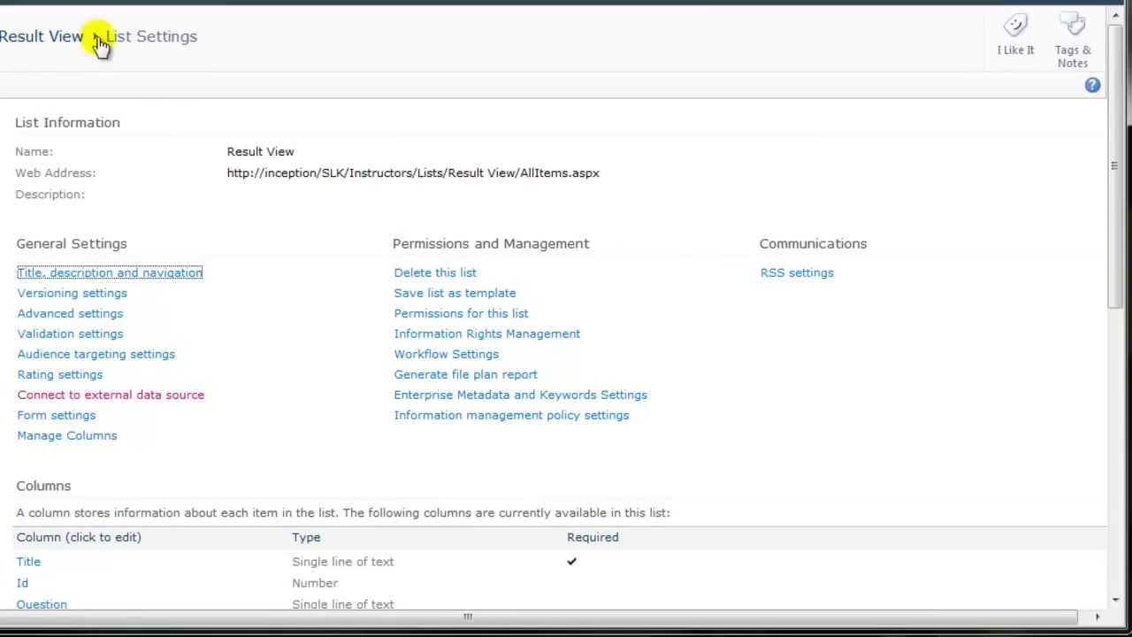
Hide the Attachments, Title (linked to item) and Id columns in Result View's All Items view.
left_click(50, 37)
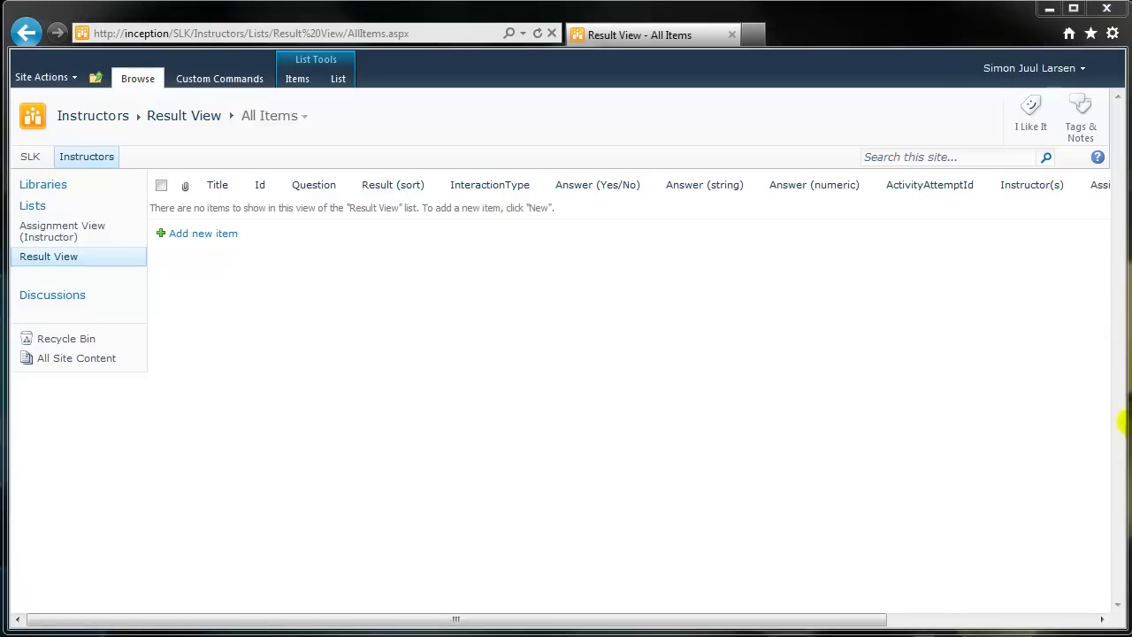
left_click(338, 78)
left_click(248, 107)
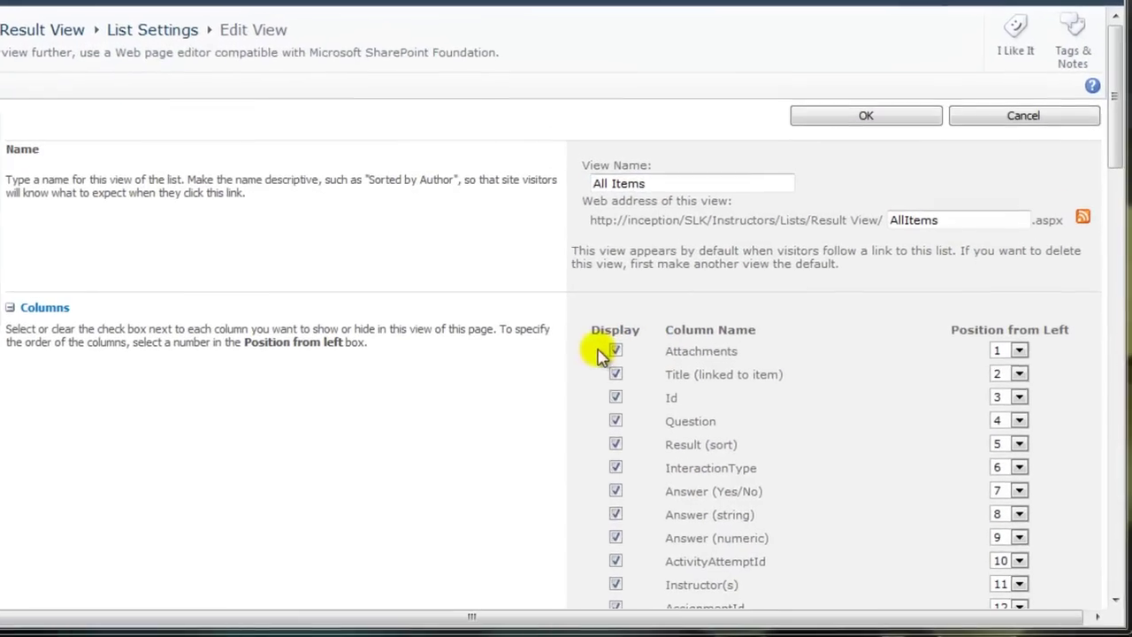
left_click(682, 388)
left_click(615, 374)
left_click(615, 397)
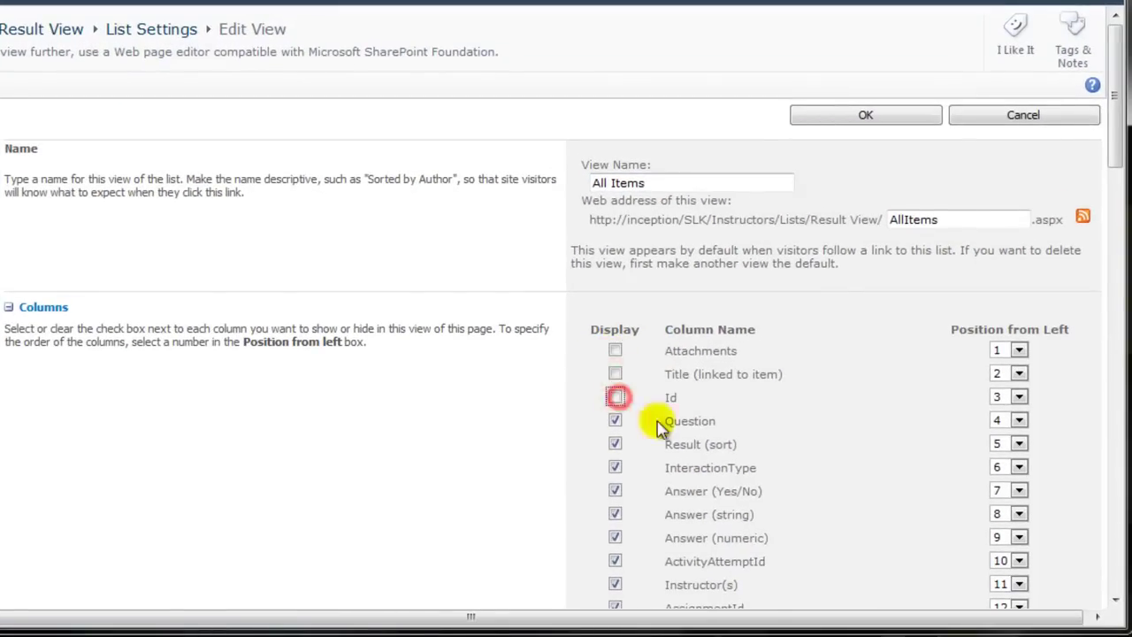
scroll(660, 426, "down", 2)
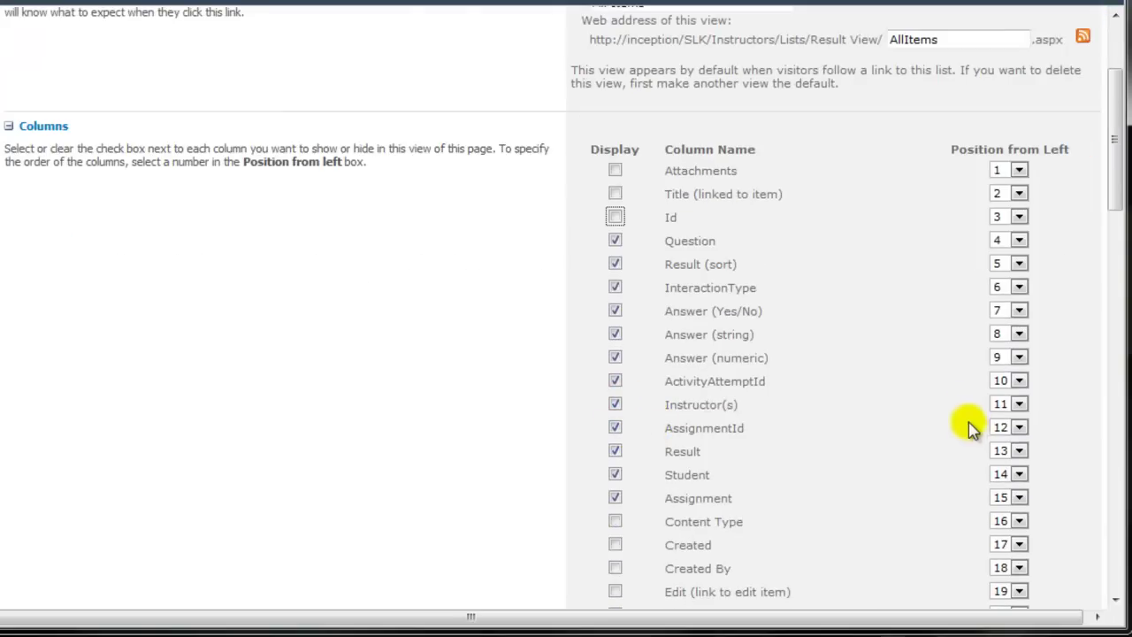
left_click(1020, 240)
left_click(1019, 240)
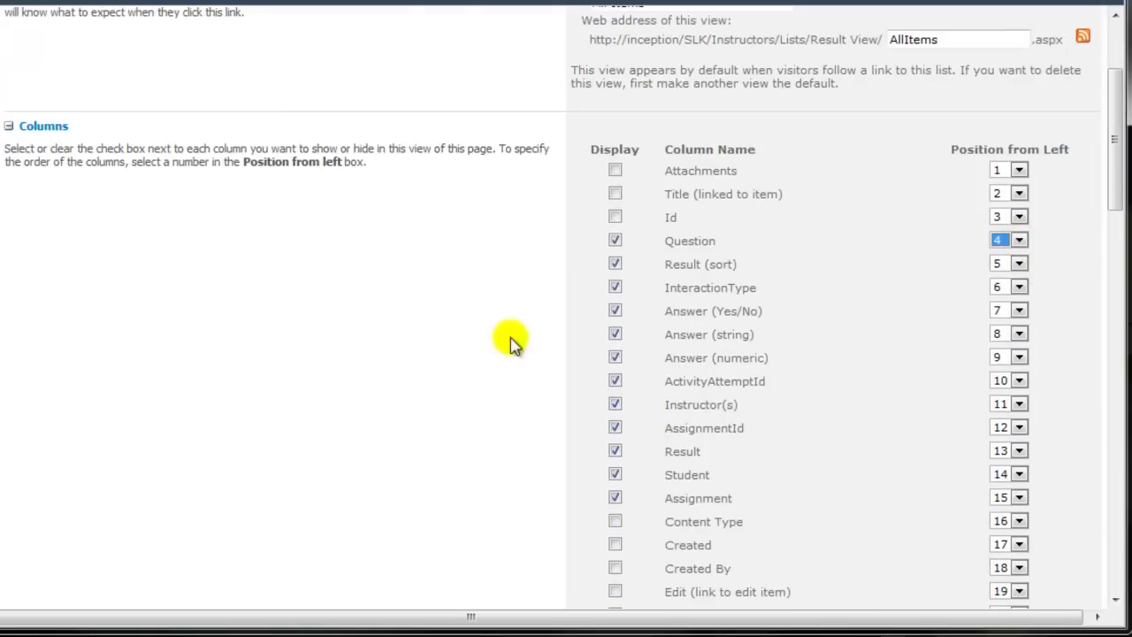
Hide the Result (sort) column and order Assignment, Student and Question as columns 1, 2 and 3 in the view.
left_click(614, 265)
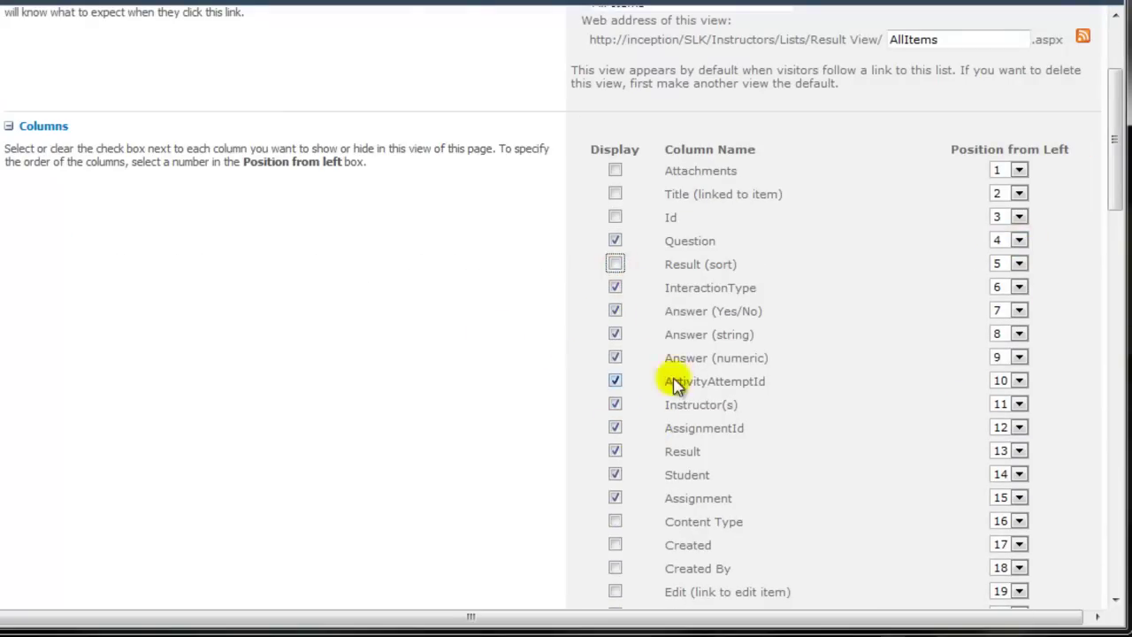
scroll(669, 354, "down", 2)
left_click(1020, 317)
left_click(1011, 329)
left_click(1020, 292)
left_click(1012, 323)
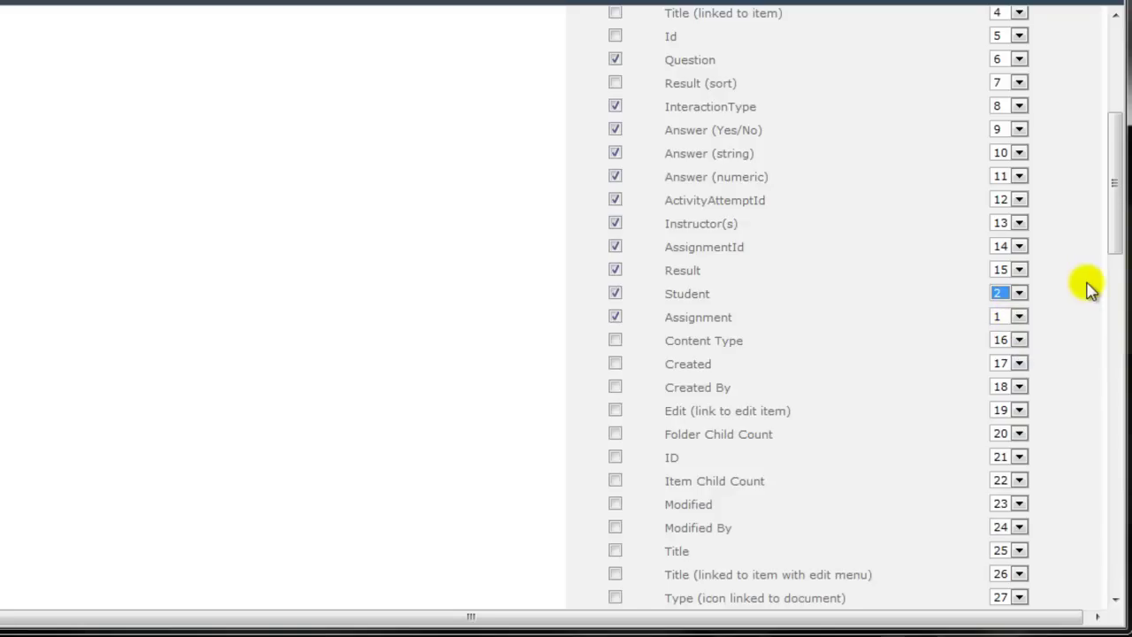
left_click(1019, 57)
left_click(1009, 101)
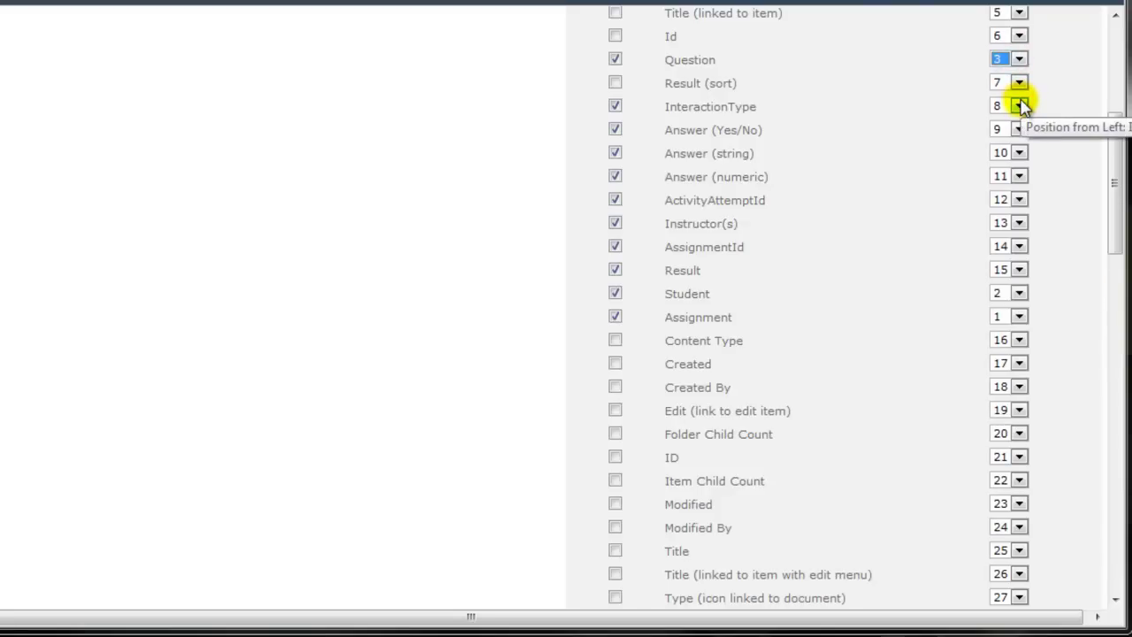
Set the column positions of Result to 4, InteractionType to 5, Answer (Yes/No) to 6, Answer (string) to 7 and Answer (numeric) to 8.
left_click(1019, 269)
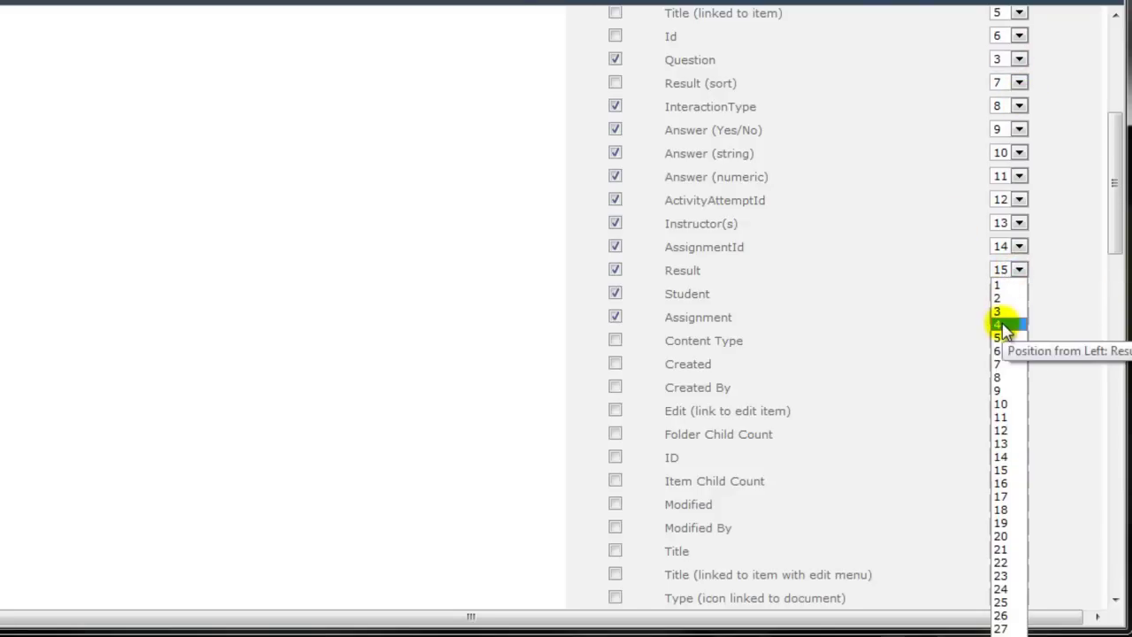
left_click(1003, 324)
left_click(1019, 106)
left_click(1008, 175)
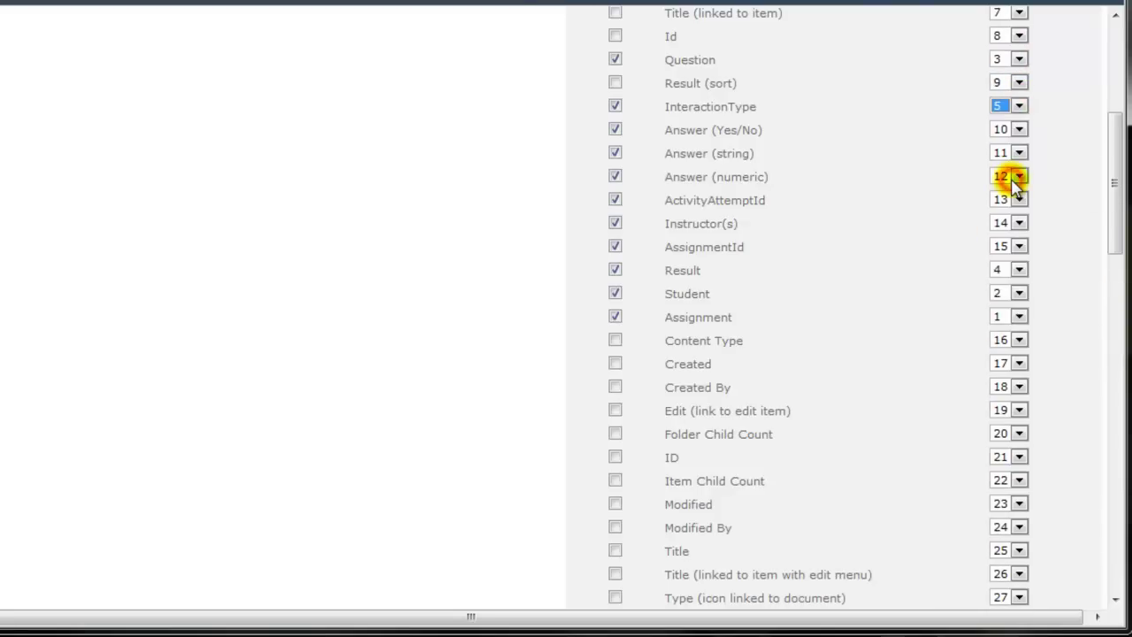
left_click(1008, 130)
left_click(1018, 210)
left_click(1019, 152)
left_click(1005, 247)
left_click(1019, 176)
left_click(1020, 290)
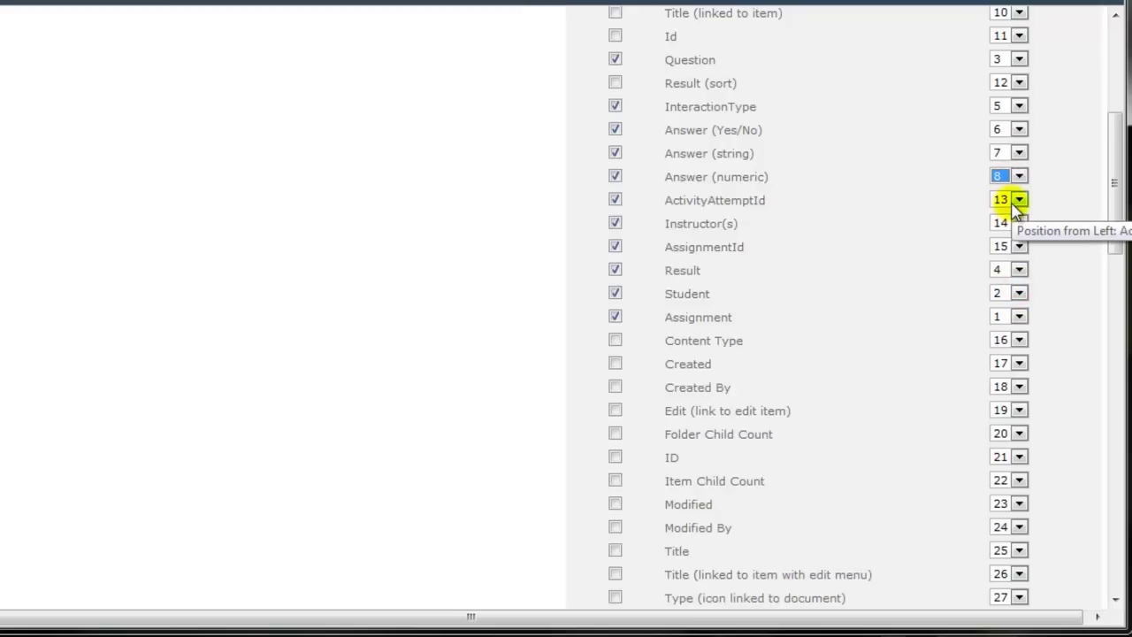
Hide the ActivityAttemptId and AssignmentId columns and set Instructor(s) to position 9.
left_click(616, 200)
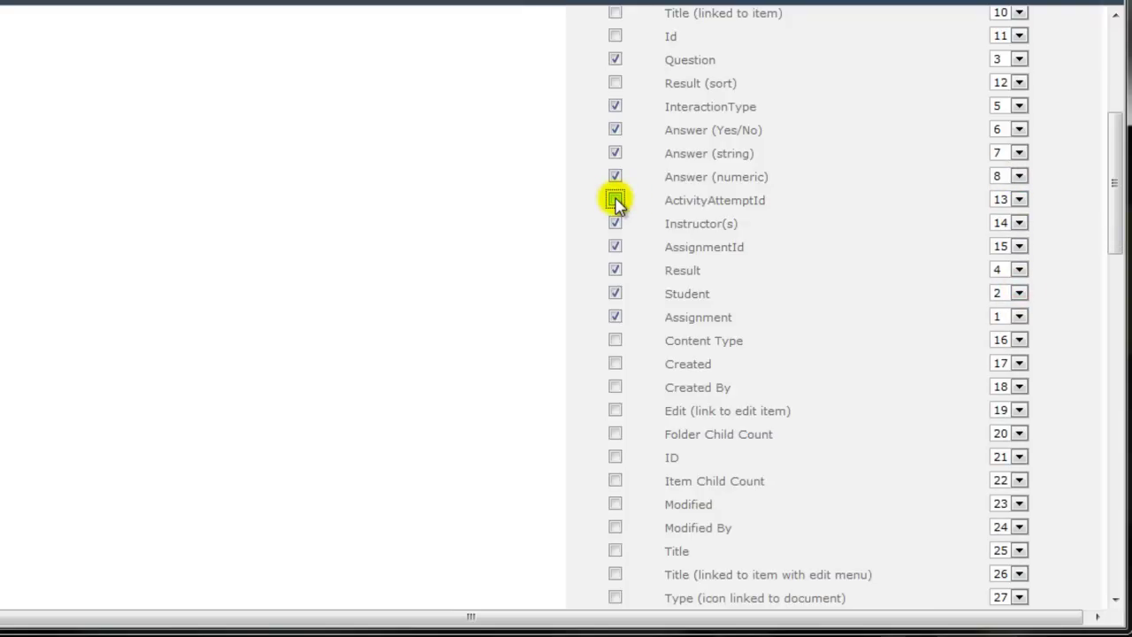
left_click(1019, 223)
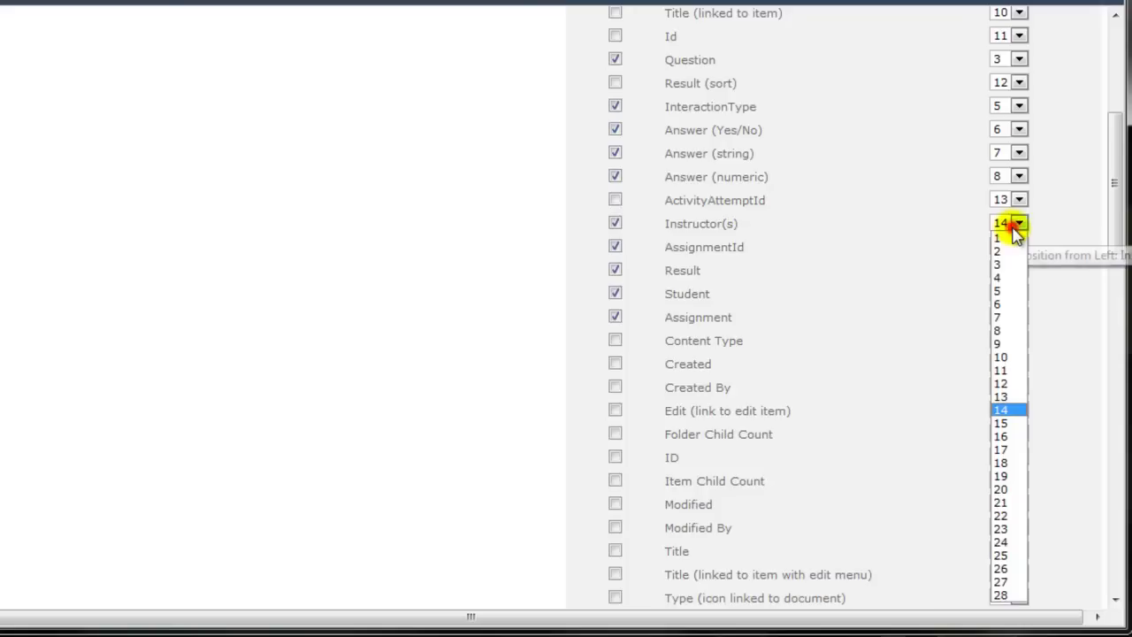
left_click(1000, 343)
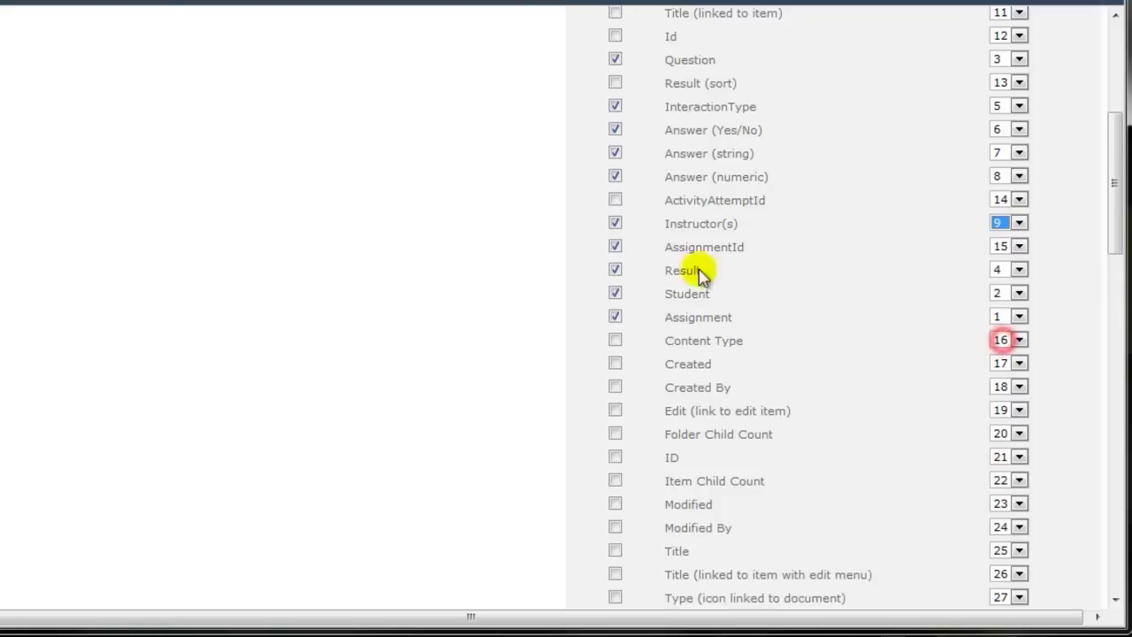
left_click(616, 247)
Turn off individual item checkboxes in the view's tabular settings and expand its grouping settings.
scroll(616, 266, "up", 4)
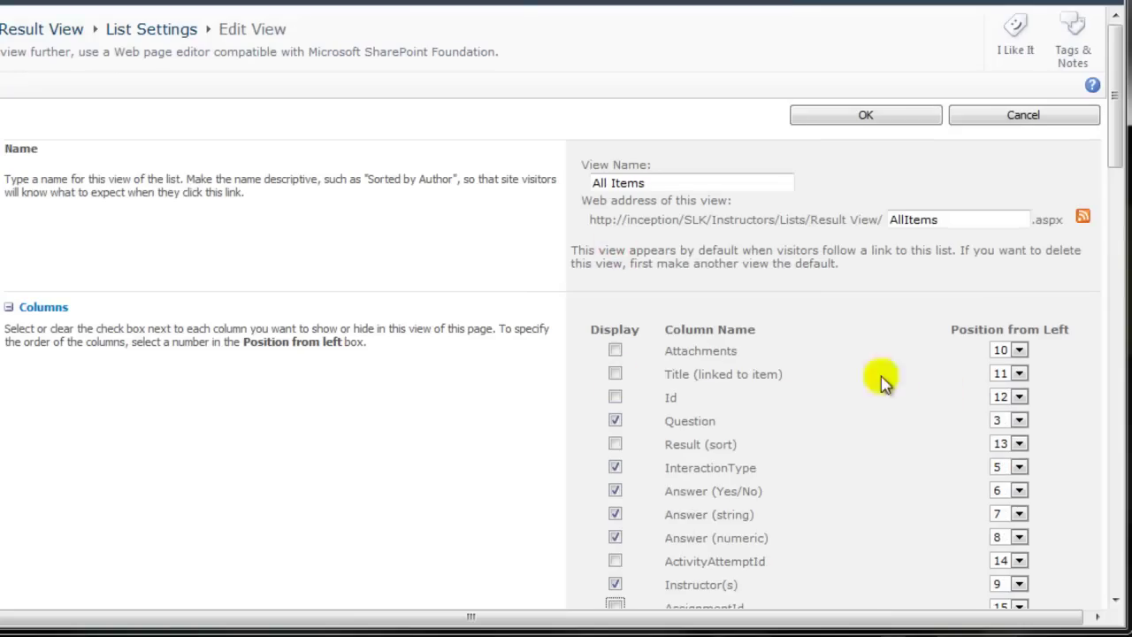
scroll(587, 356, "down", 3)
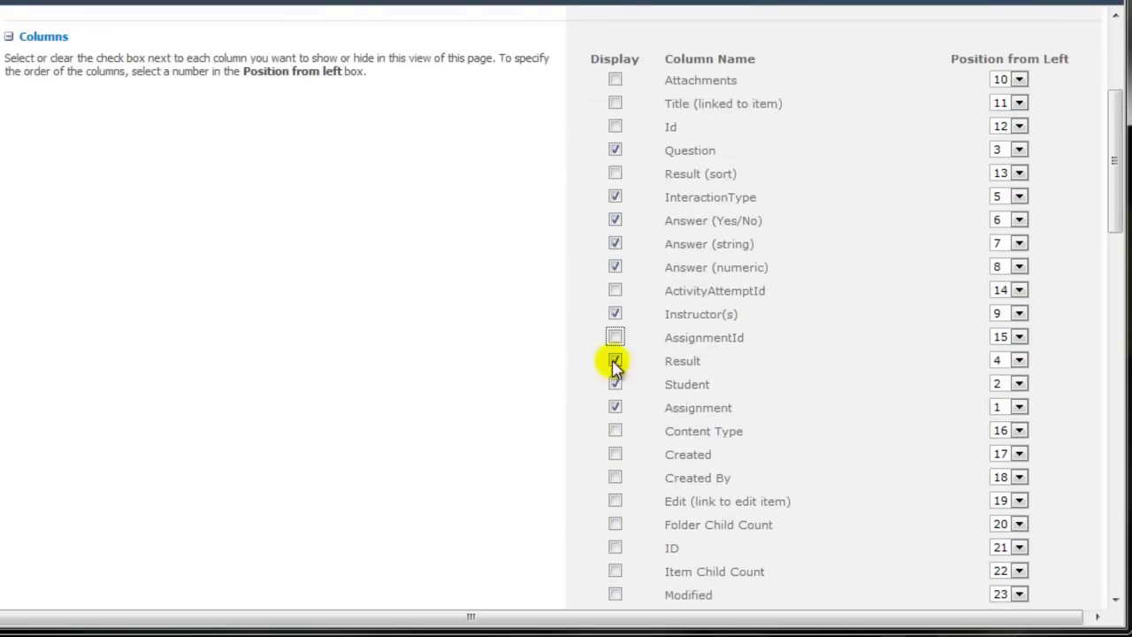
scroll(581, 366, "down", 1)
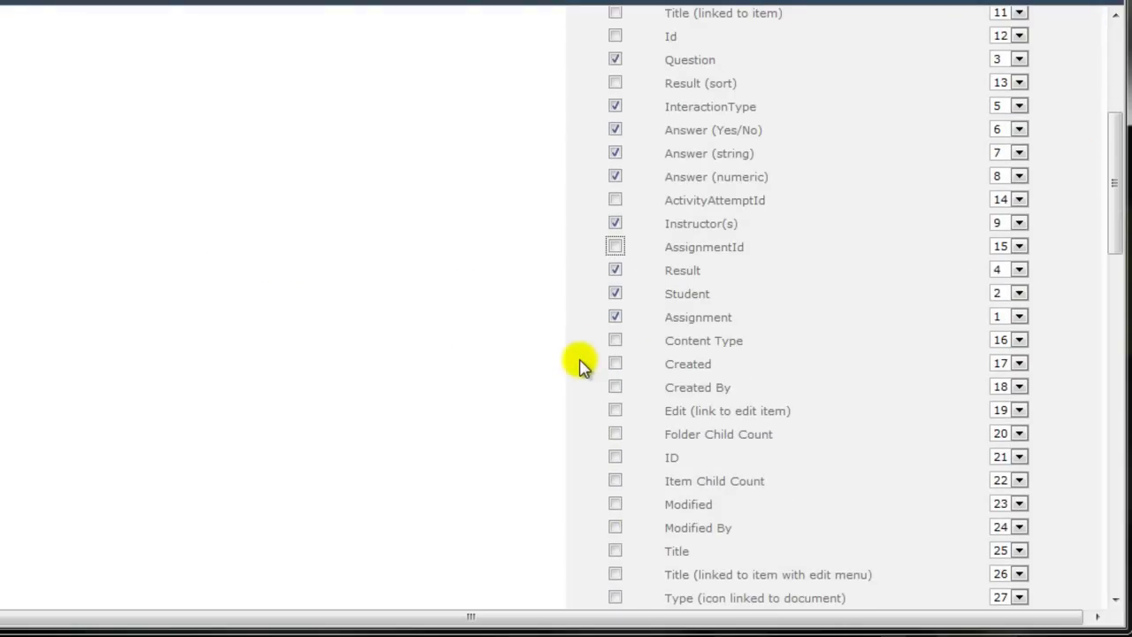
scroll(580, 365, "down", 4)
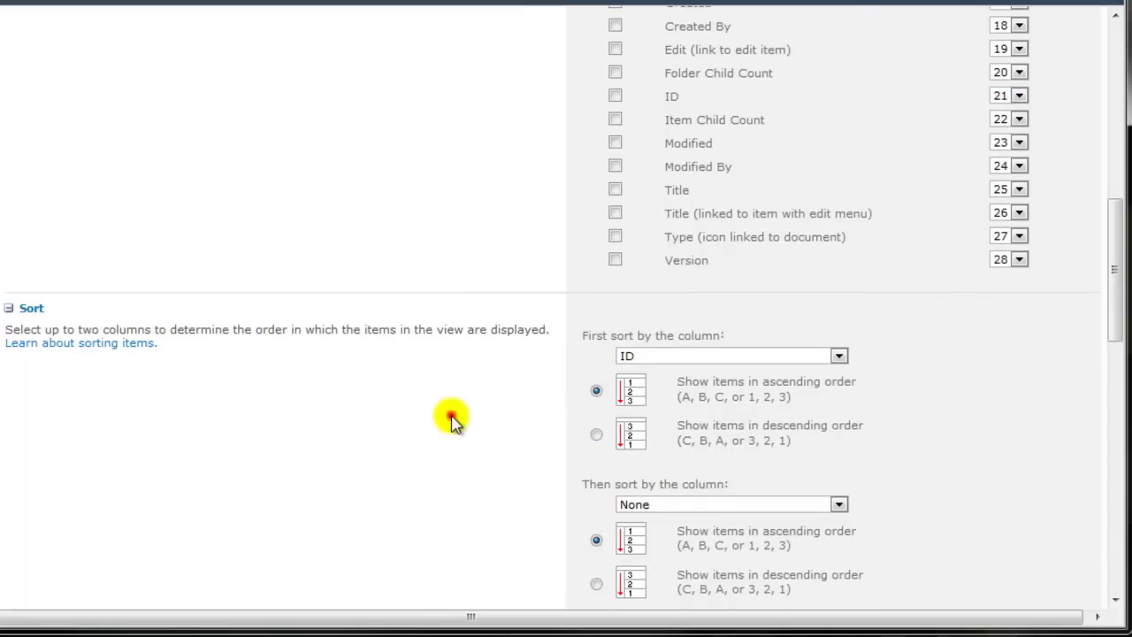
scroll(442, 411, "down", 6)
scroll(320, 362, "down", 2)
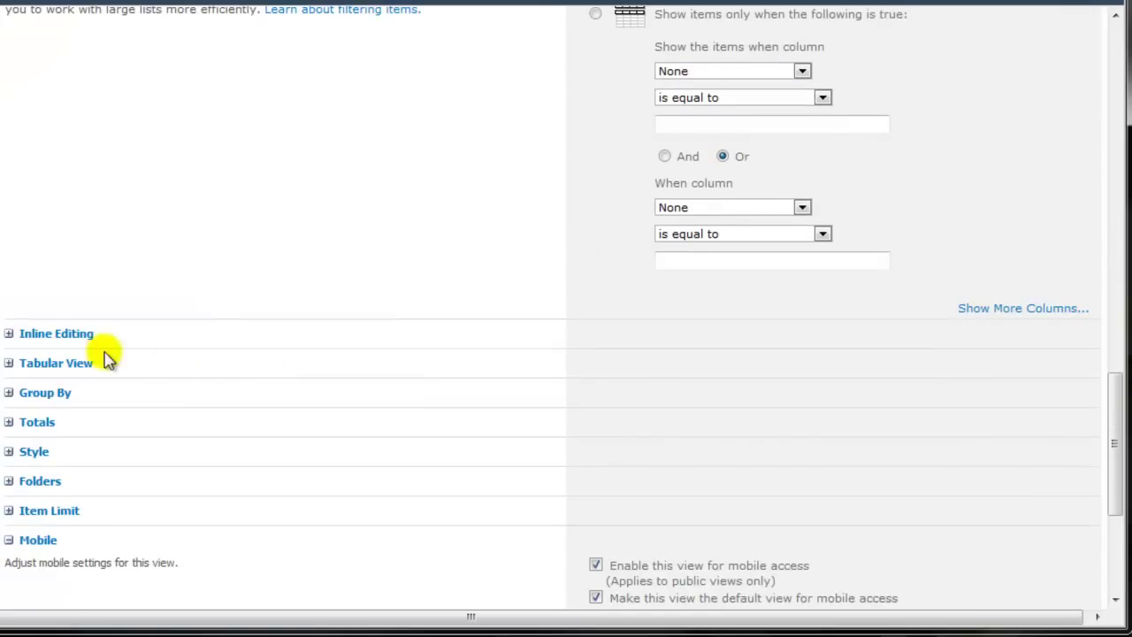
left_click(10, 393)
left_click(9, 362)
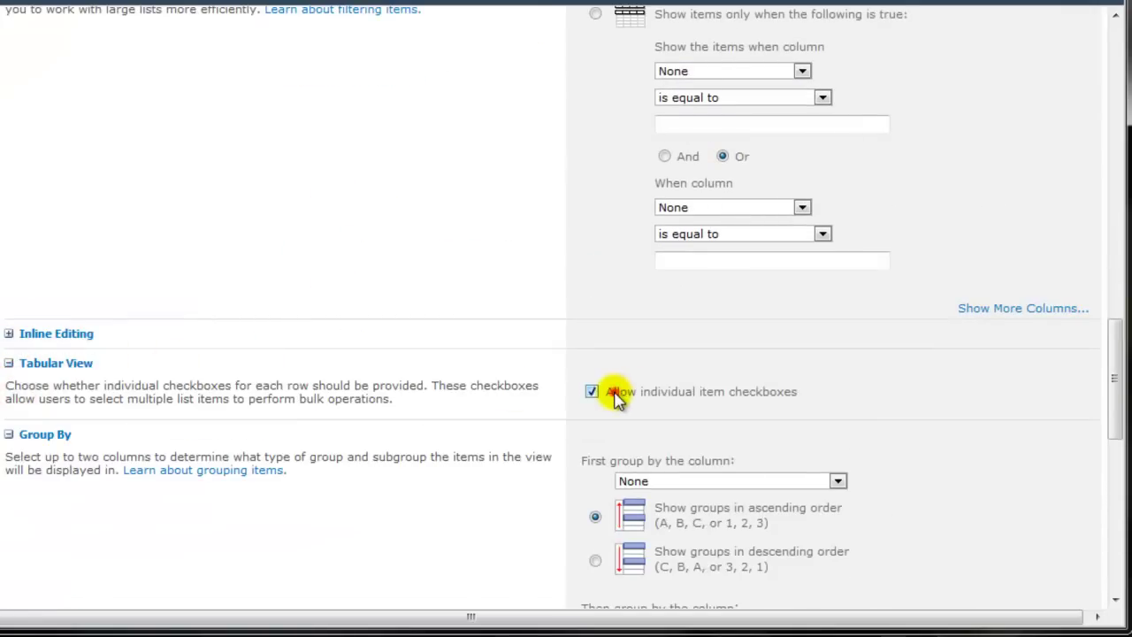
Group the view first by Assignment and then by Student, and save the view.
scroll(950, 422, "down", 4)
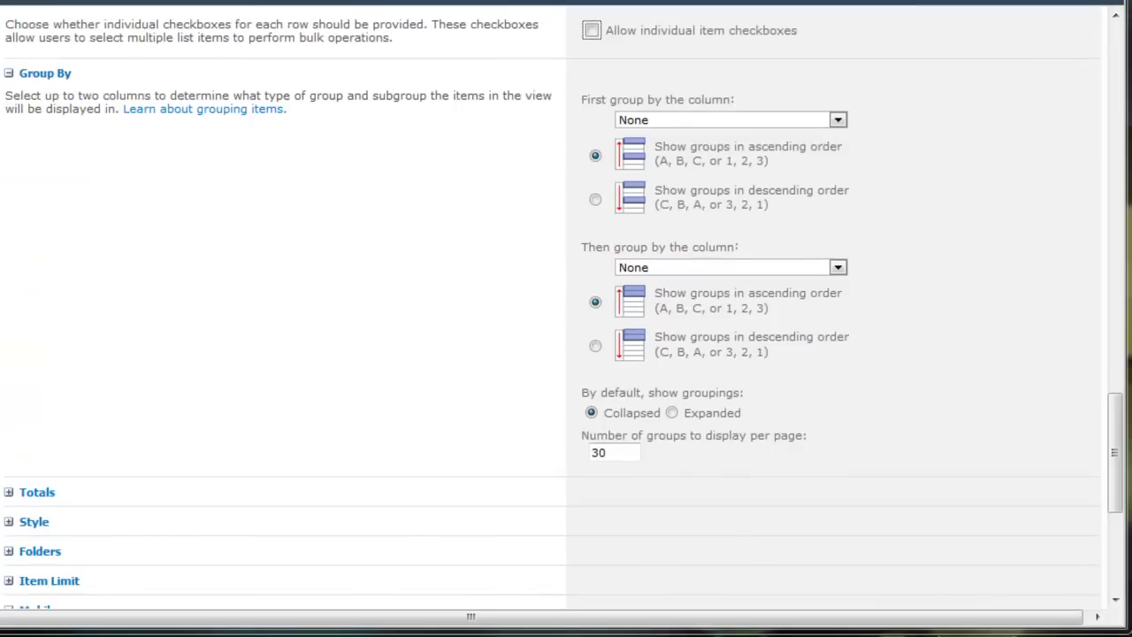
left_click(756, 126)
left_click(772, 124)
left_click(742, 129)
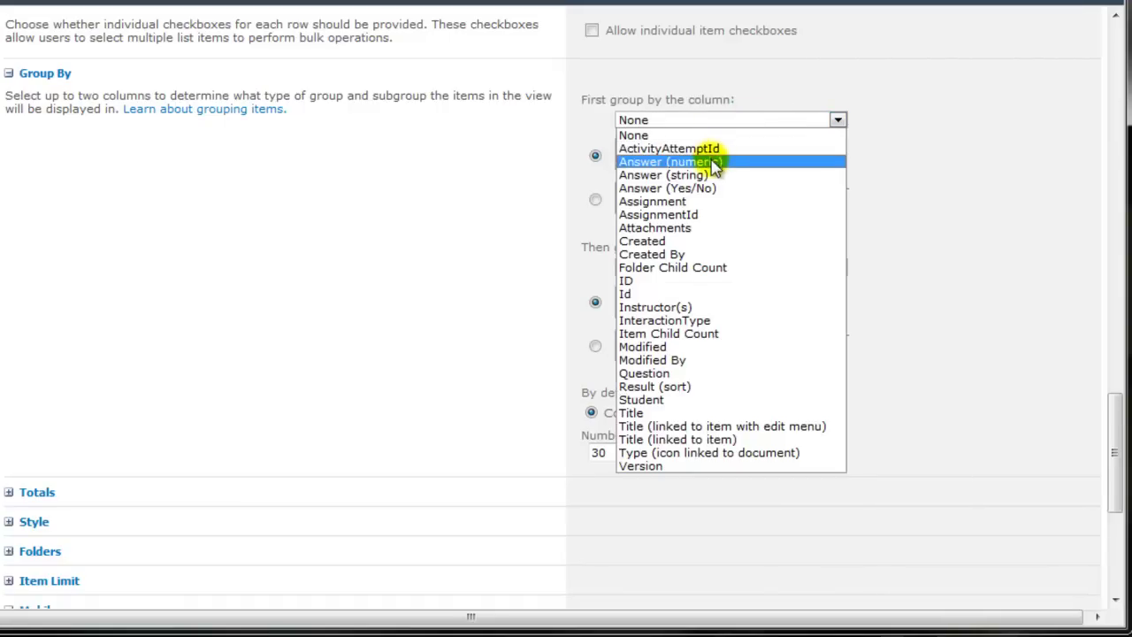
left_click(721, 203)
left_click(702, 267)
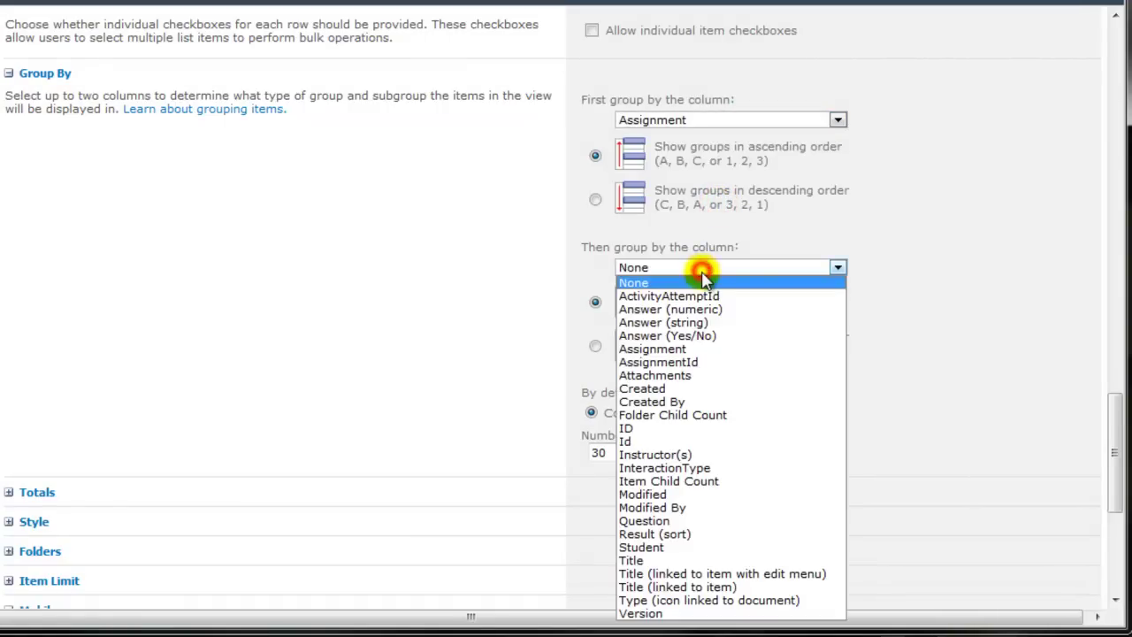
left_click(708, 548)
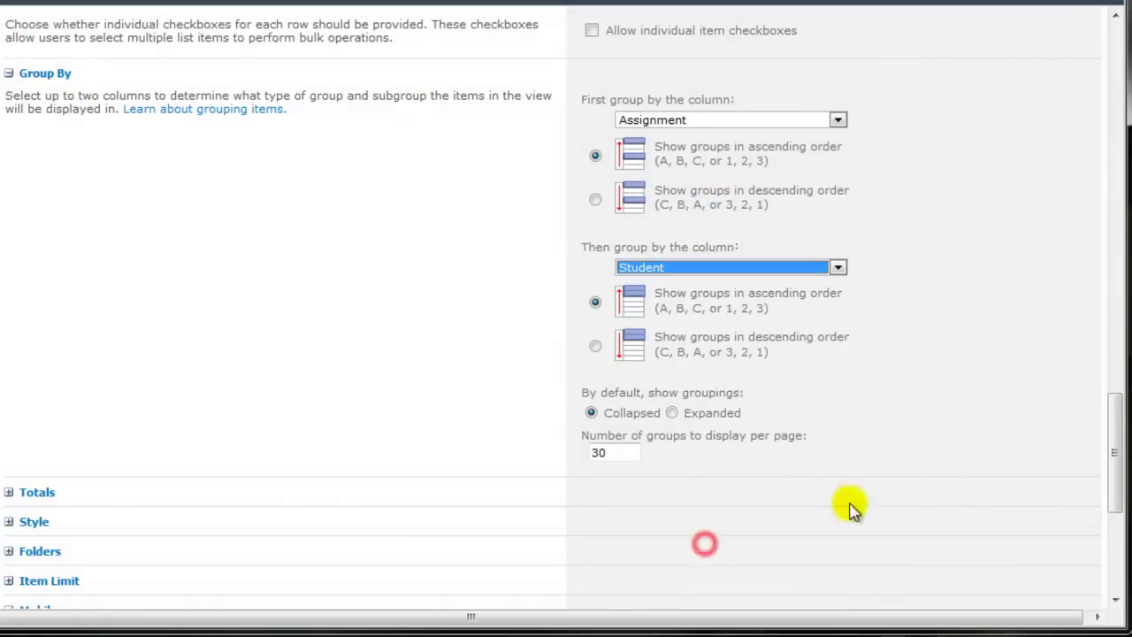
scroll(849, 513, "down", 4)
left_click(889, 548)
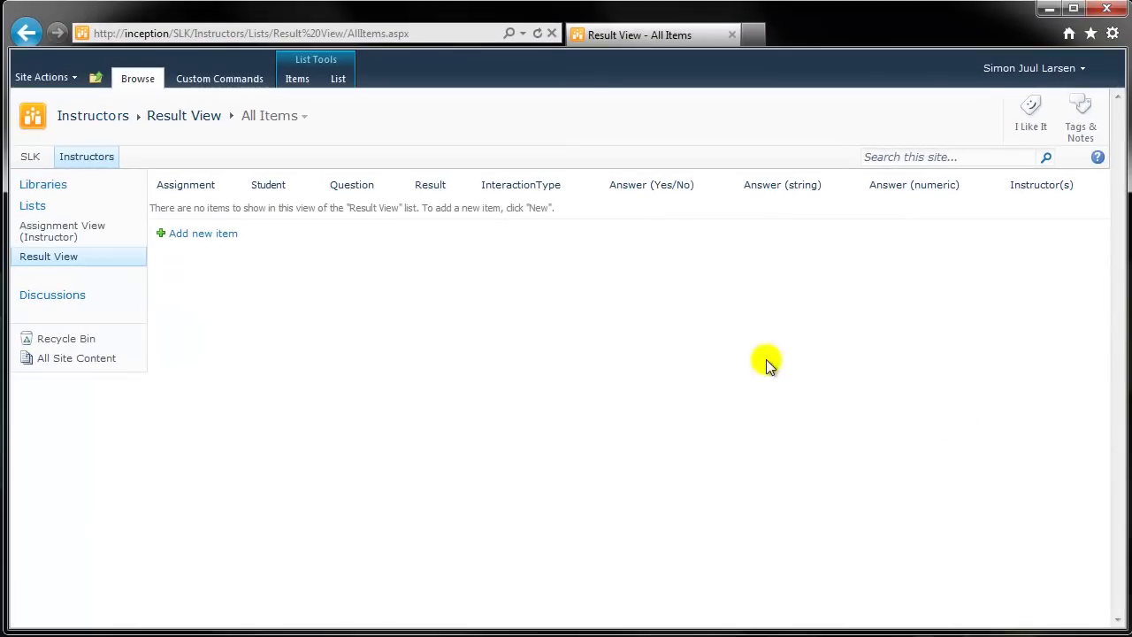
Update the Result View list items from the database and expand all assignment and student groups.
left_click(338, 79)
left_click(915, 124)
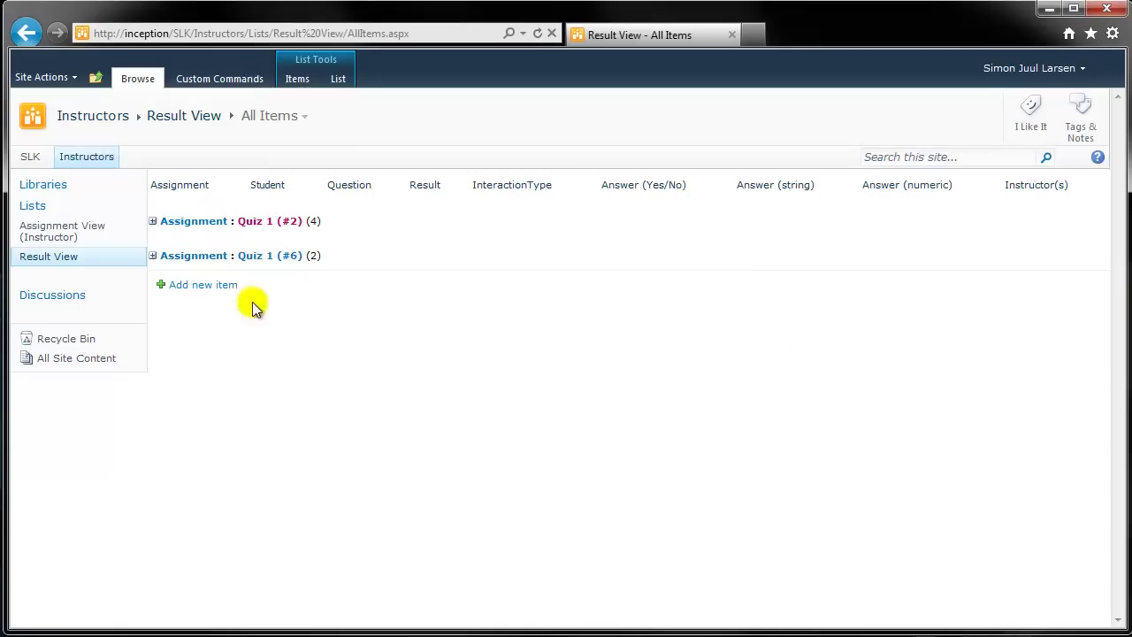
left_click(152, 221)
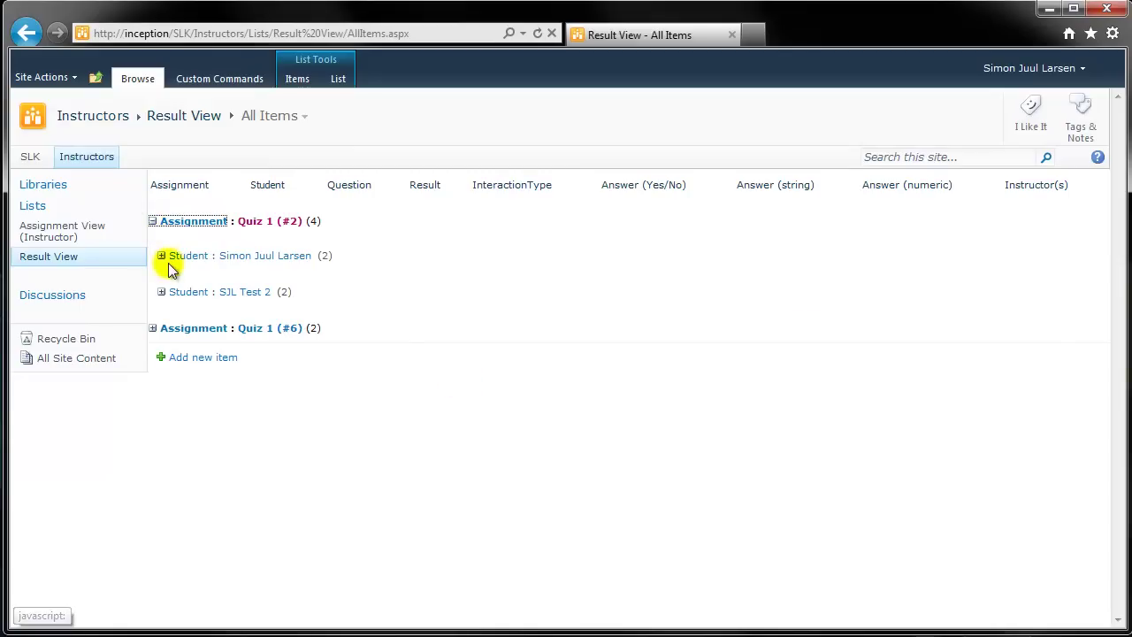
left_click(161, 257)
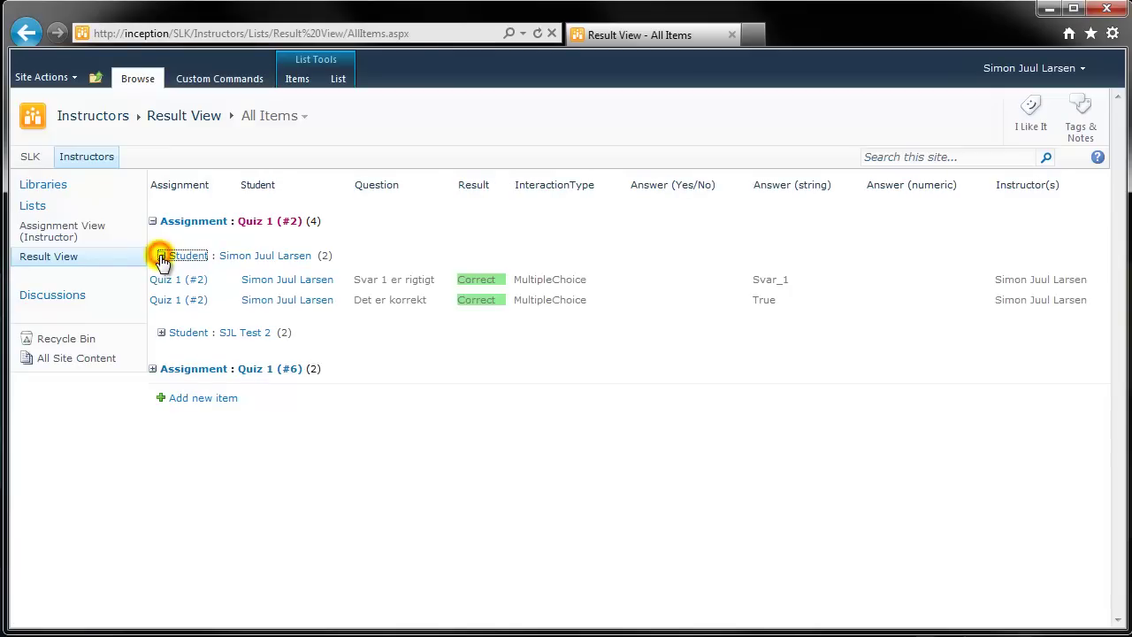
left_click(162, 333)
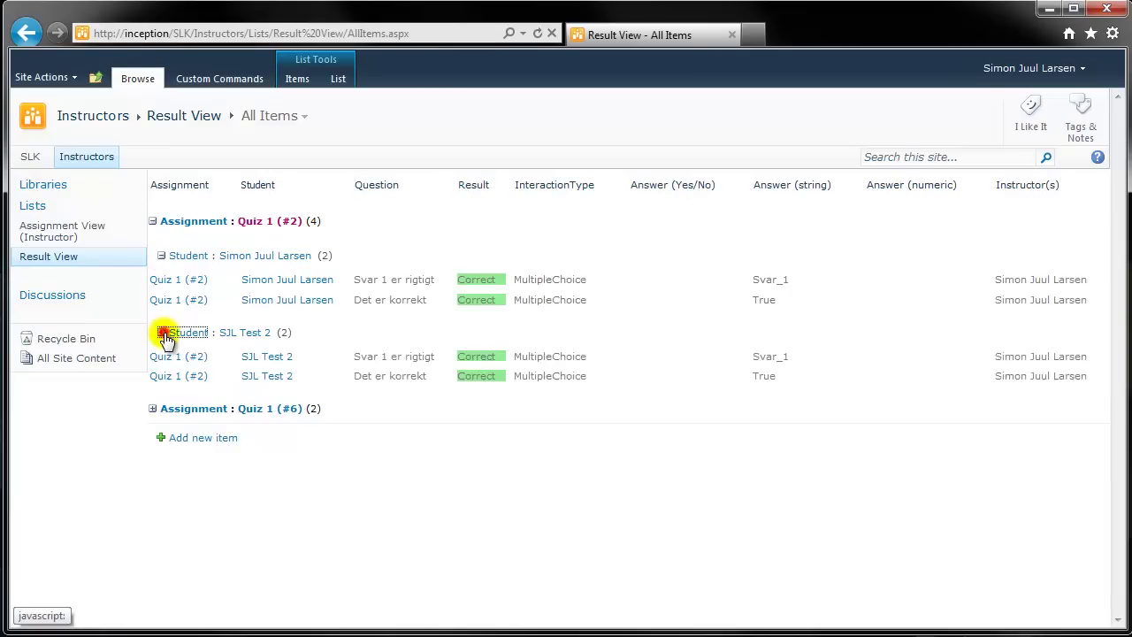
left_click(153, 410)
left_click(162, 444)
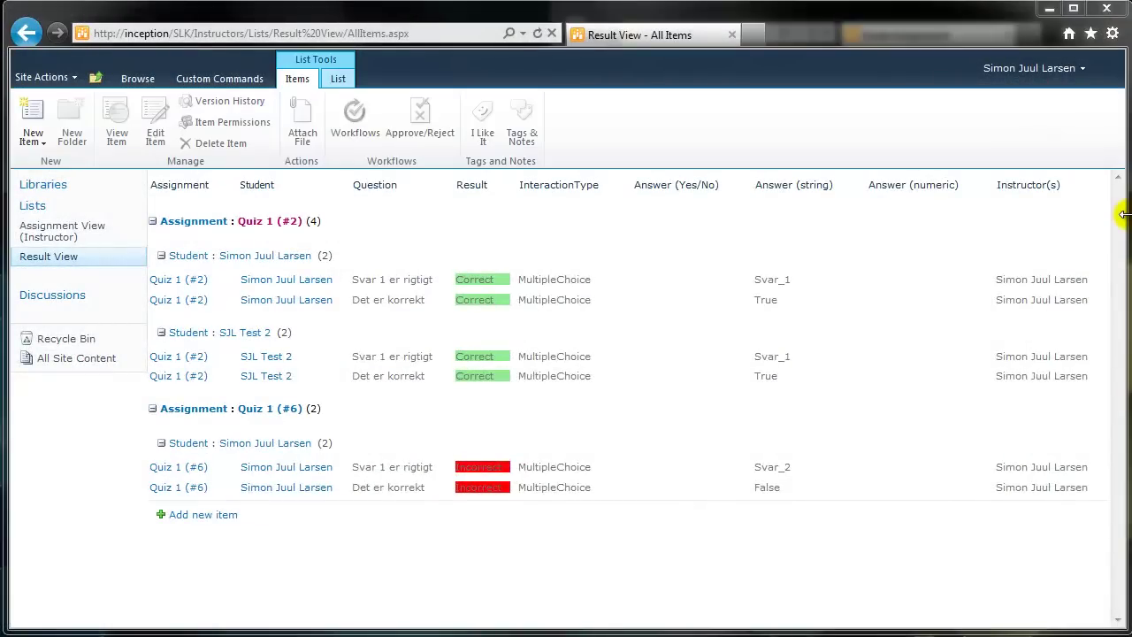
Narrow the Result View window to half the screen beside the Grade Assignment window, keeping the quiz results in sight.
left_click_drag(1125, 214, 609, 207)
mouse_move(564, 214)
left_mouse_down()
mouse_move(534, 227)
mouse_move(548, 226)
left_mouse_up()
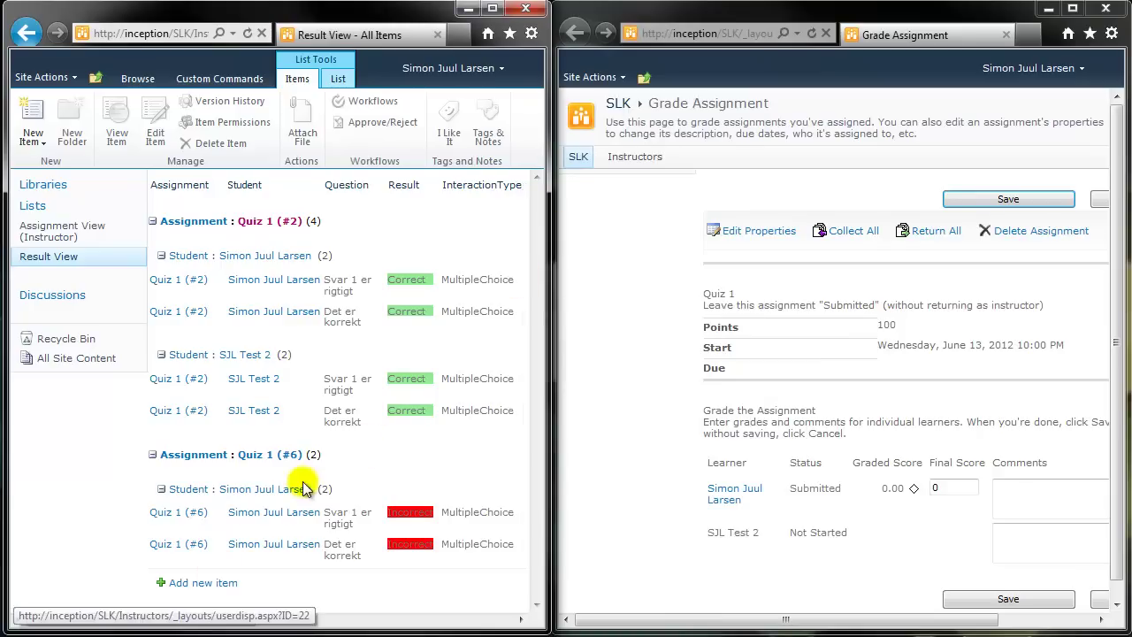
left_click_drag(328, 485, 463, 495)
left_click(464, 495)
left_click_drag(220, 617, 235, 618)
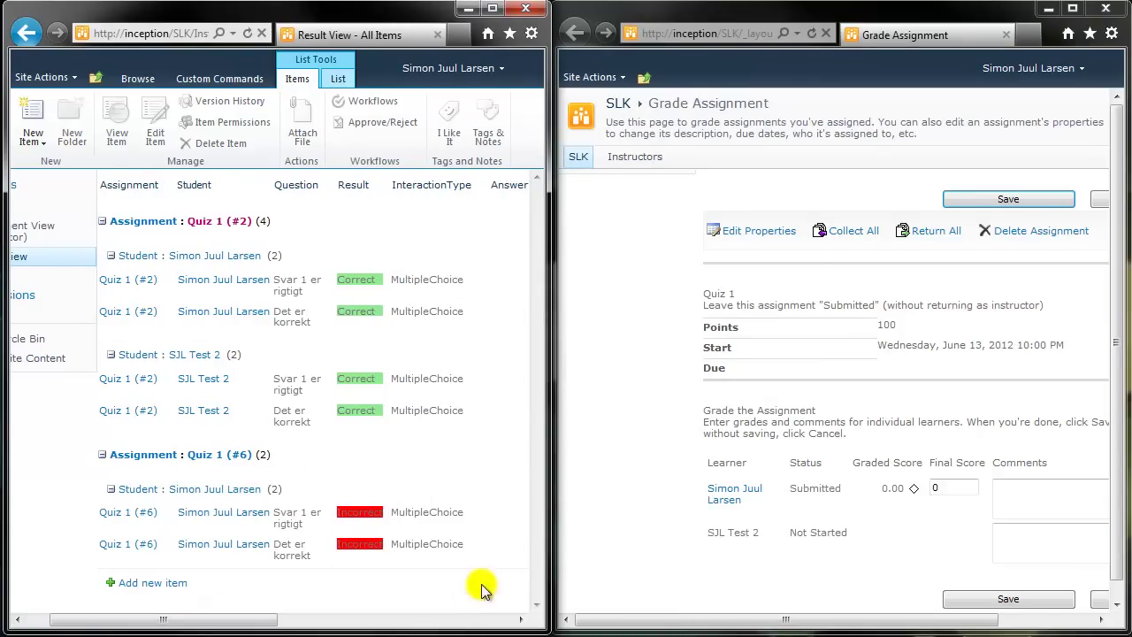
Enter the comment "You didn't answer a single question correctly, did you even read it?" for the learner with the submitted Quiz 1.
left_click(910, 526)
left_click(1042, 477)
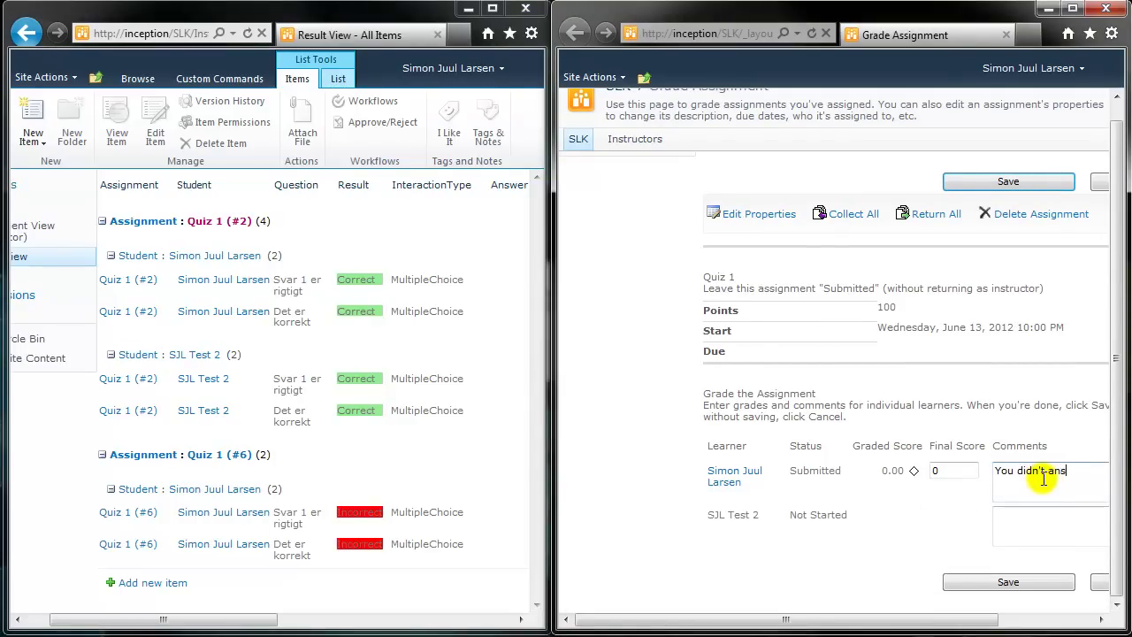
type("You didn't answer a single ")
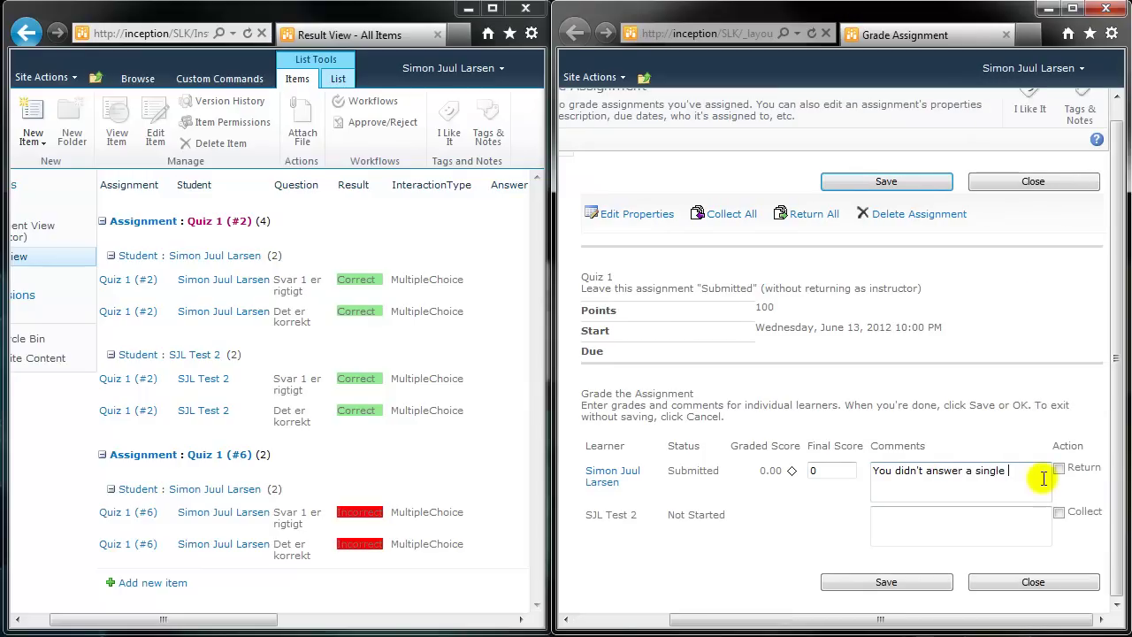
type("question correctly, did you ev")
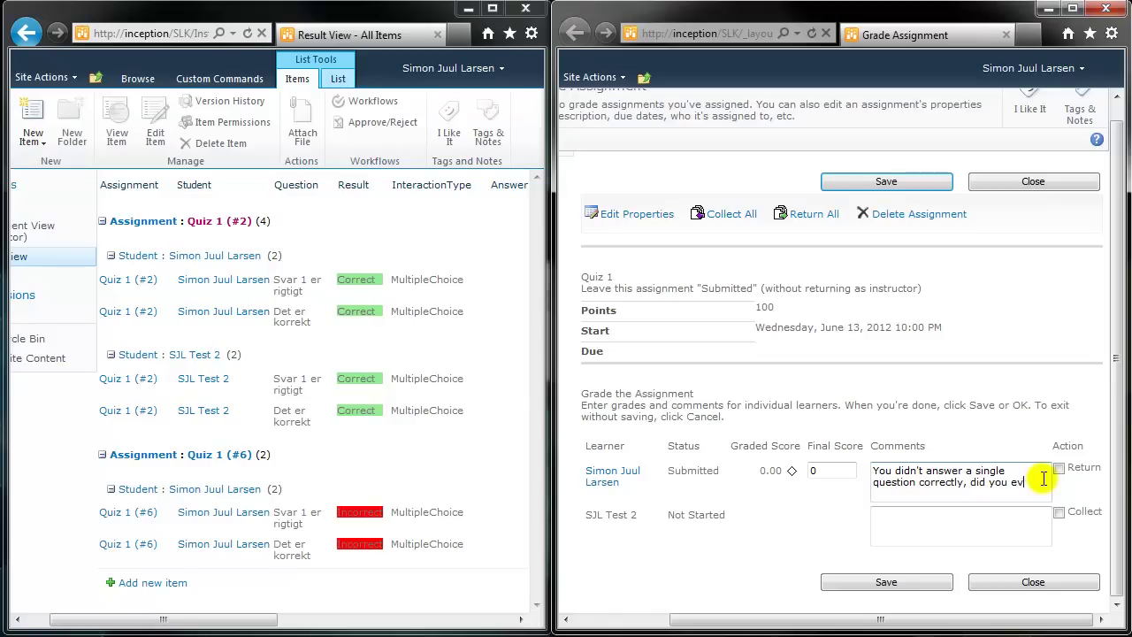
type("en read")
Mark the submitted learner's assignment for return and save the grading.
left_click(1059, 468)
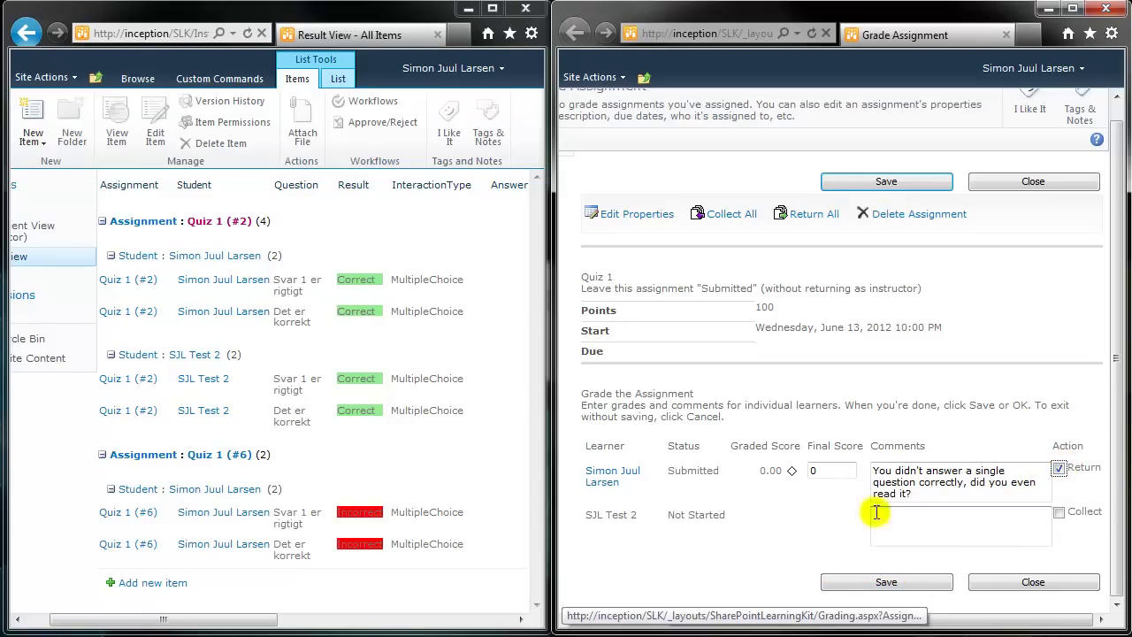
double_click(831, 472)
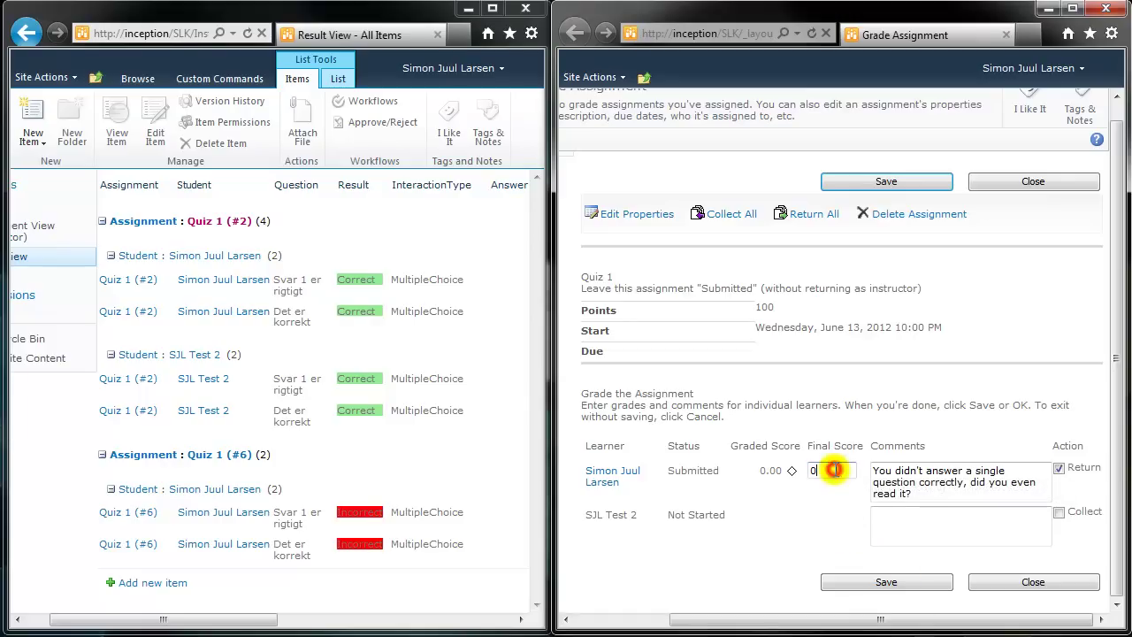
left_click(897, 577)
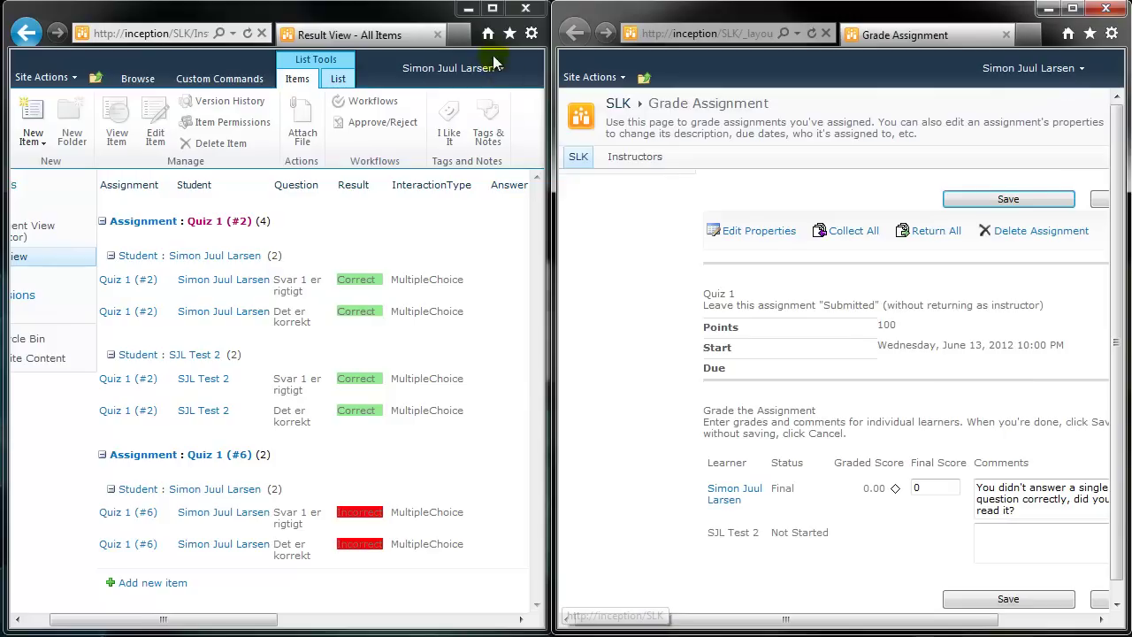
Widen the Result View window to the full screen width and update its list items from the database.
left_click_drag(538, 69, 1125, 100)
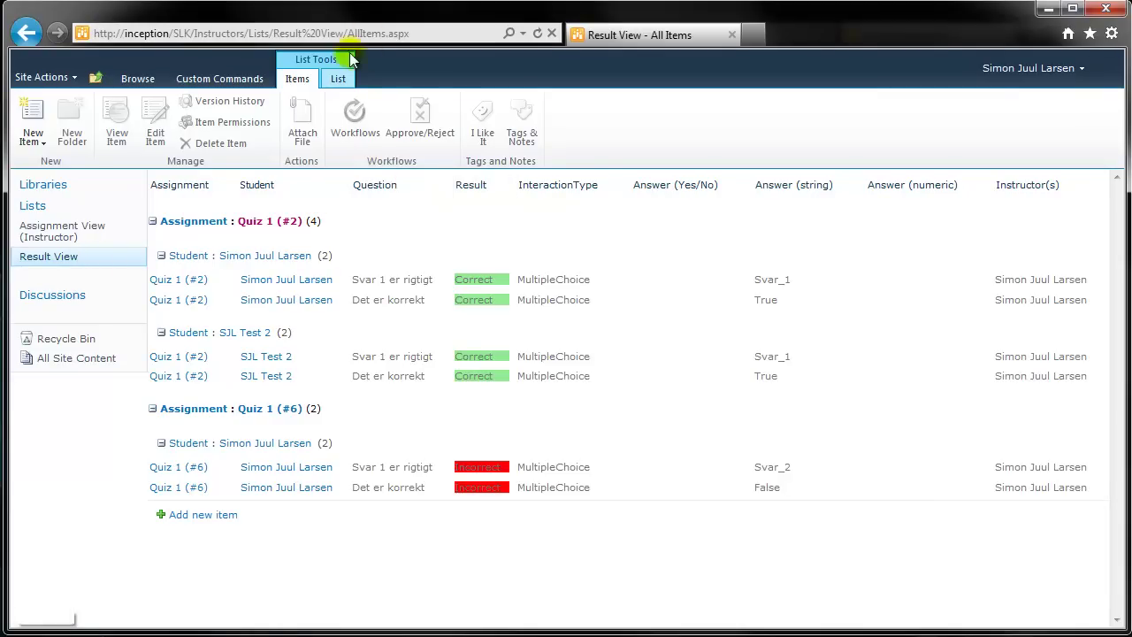
left_click(336, 81)
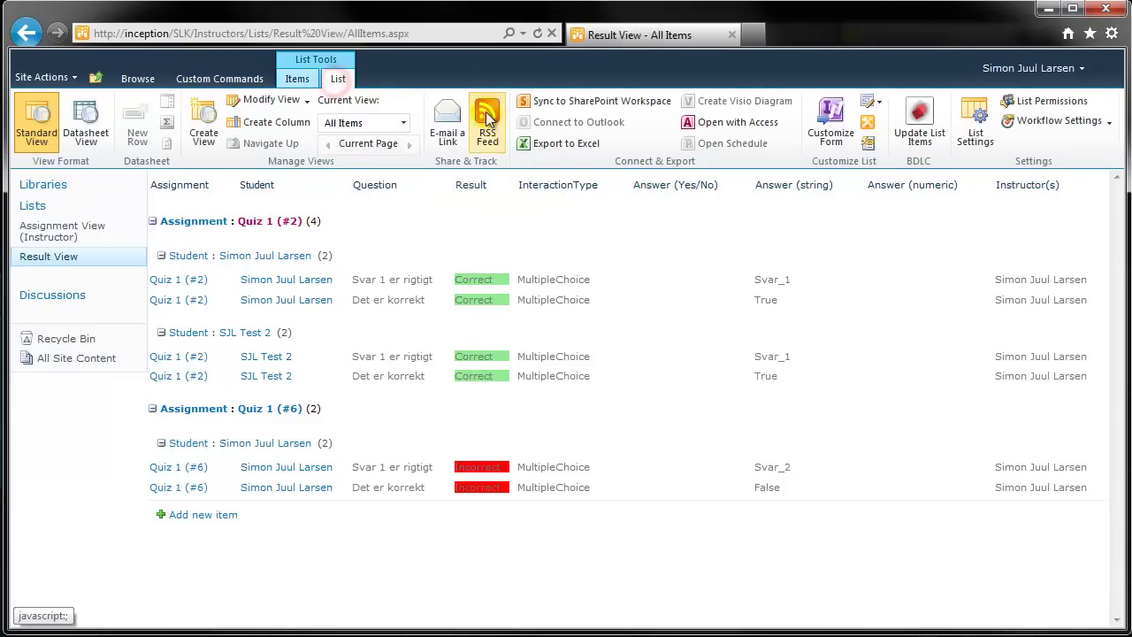
left_click(919, 119)
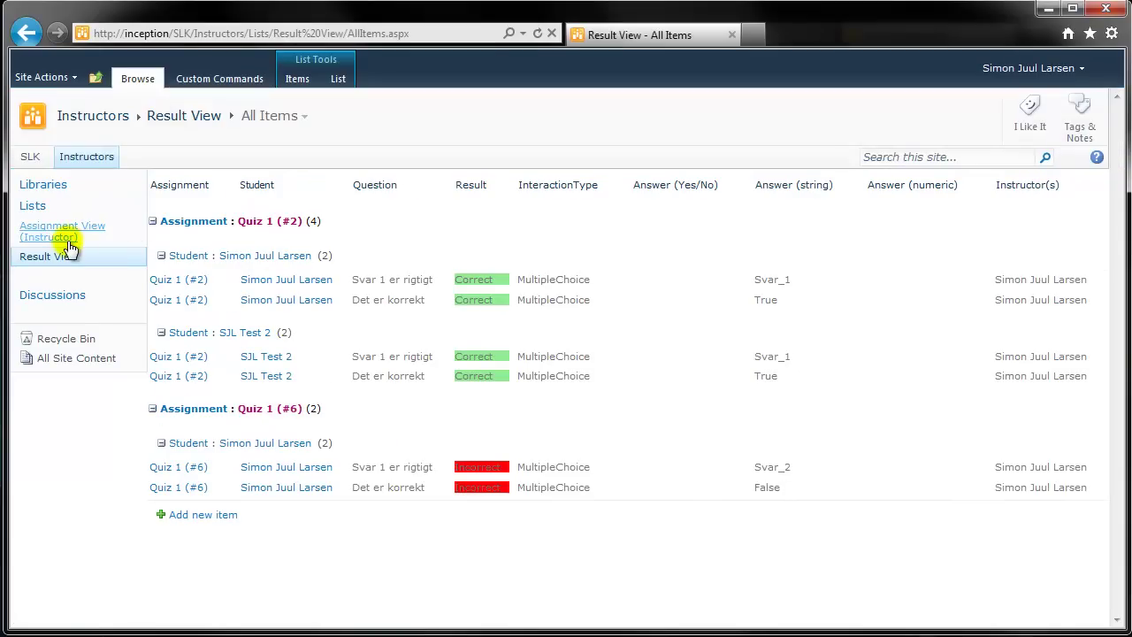
Update the Assignment View (Instructor) list items from the database and check the Quiz 1 (#6) status and instructor comment.
left_click(70, 248)
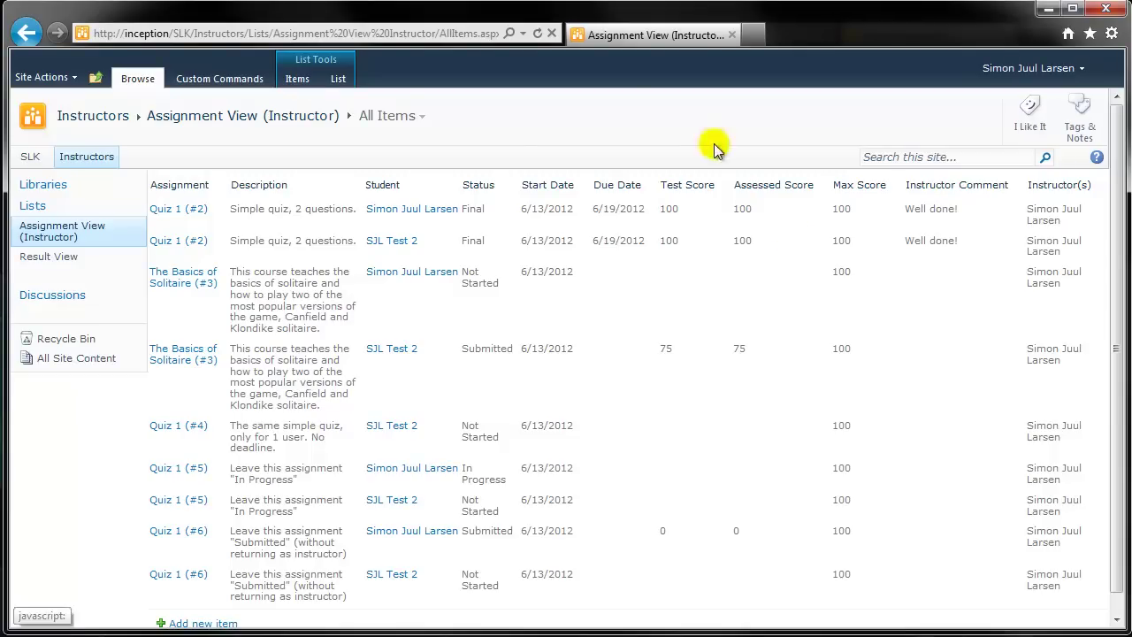
left_click(340, 80)
left_click(911, 125)
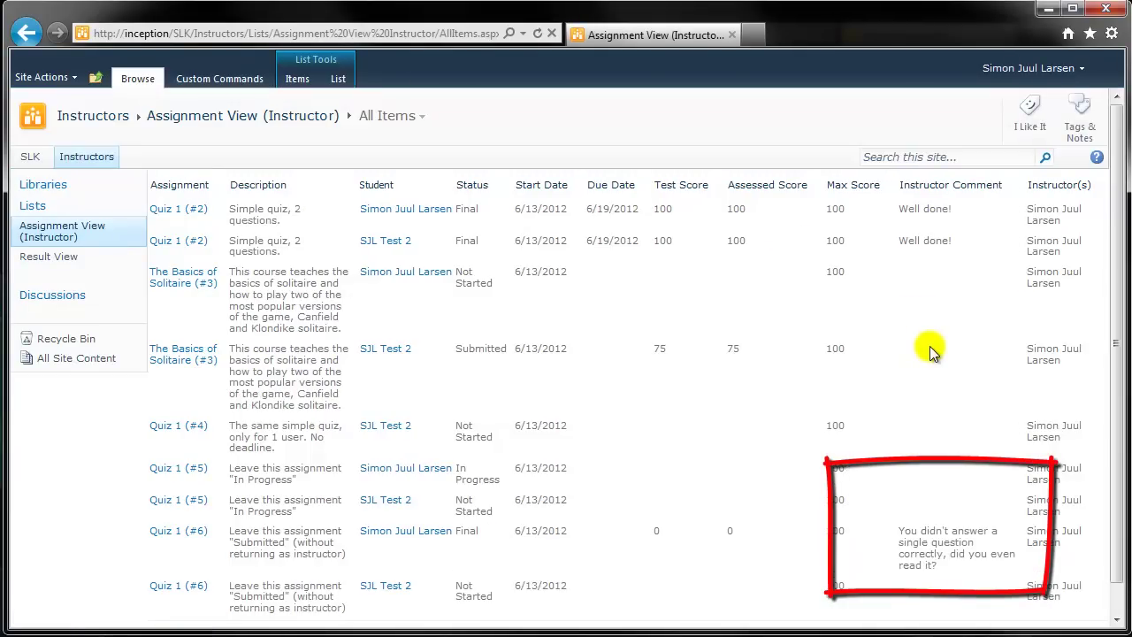
scroll(931, 351, "down", 1)
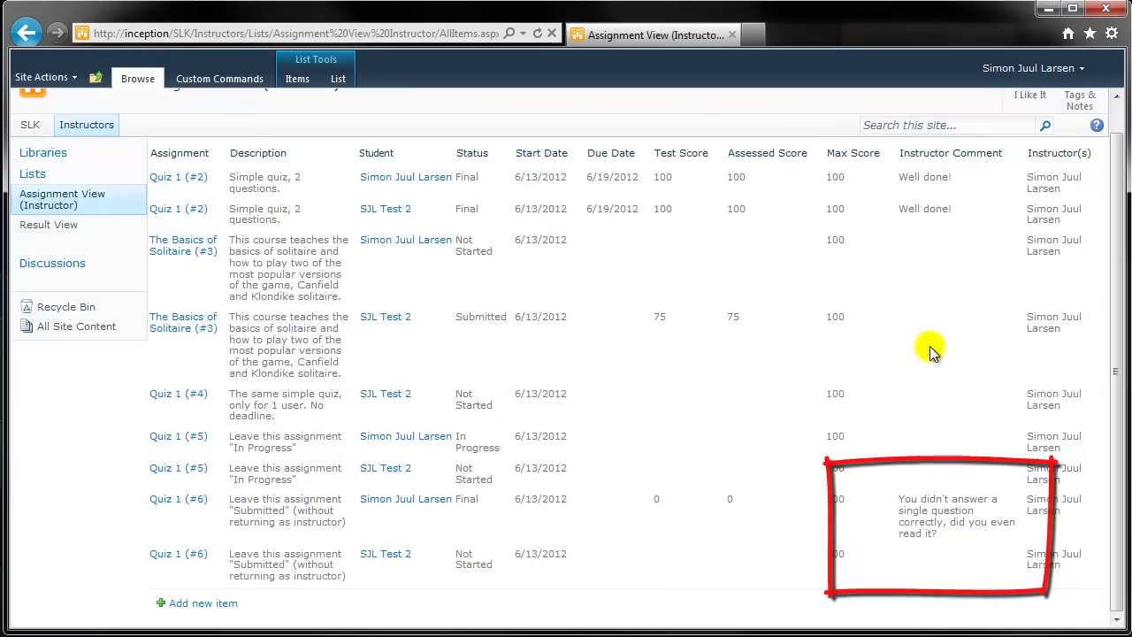
scroll(932, 351, "up", 1)
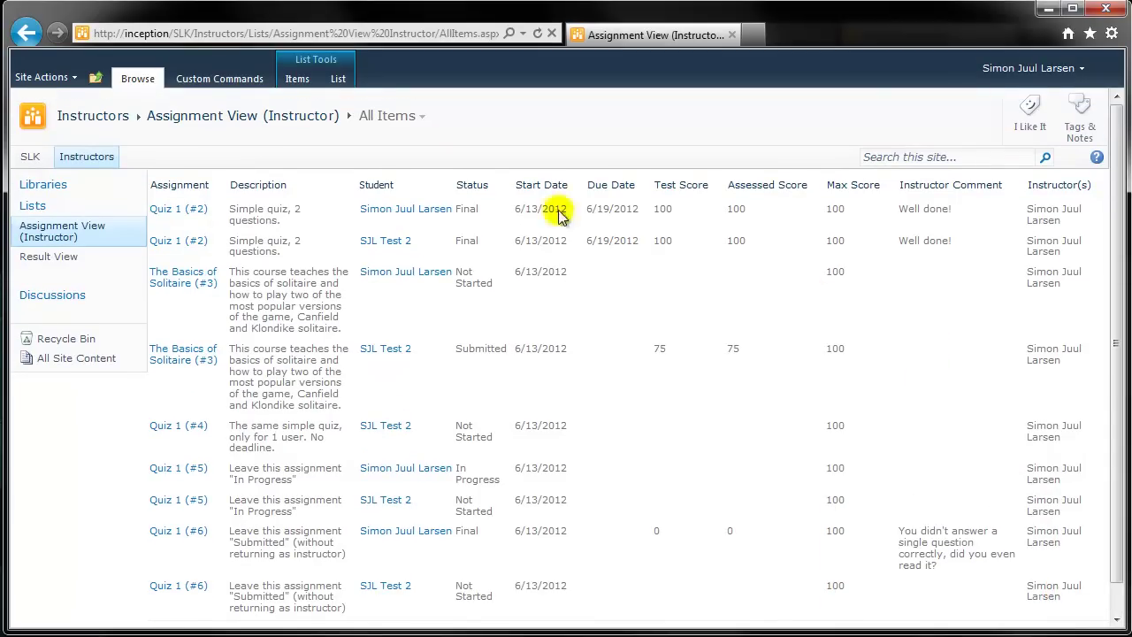
Go to the SLK site home page and update its pending and completed assignment lists.
left_click(113, 122)
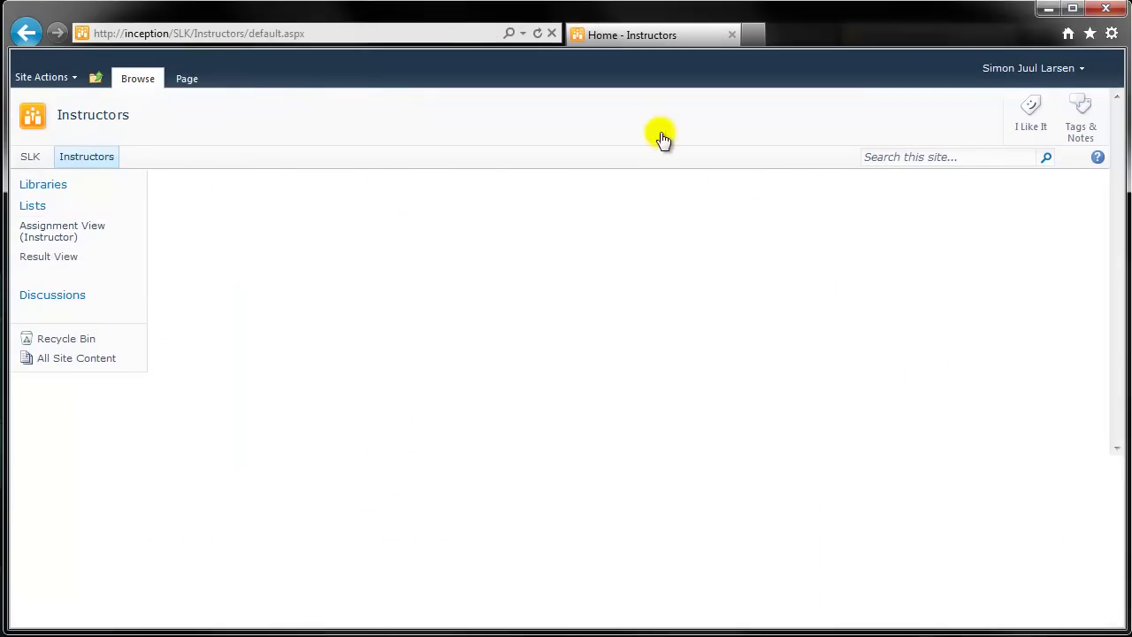
left_click(38, 163)
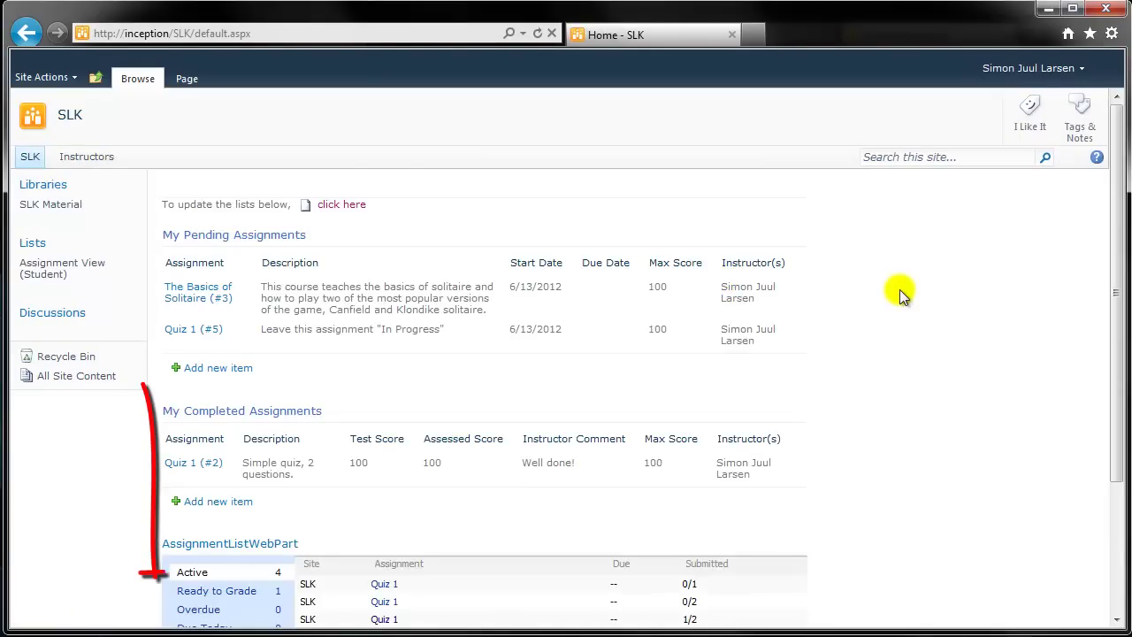
left_click(359, 206)
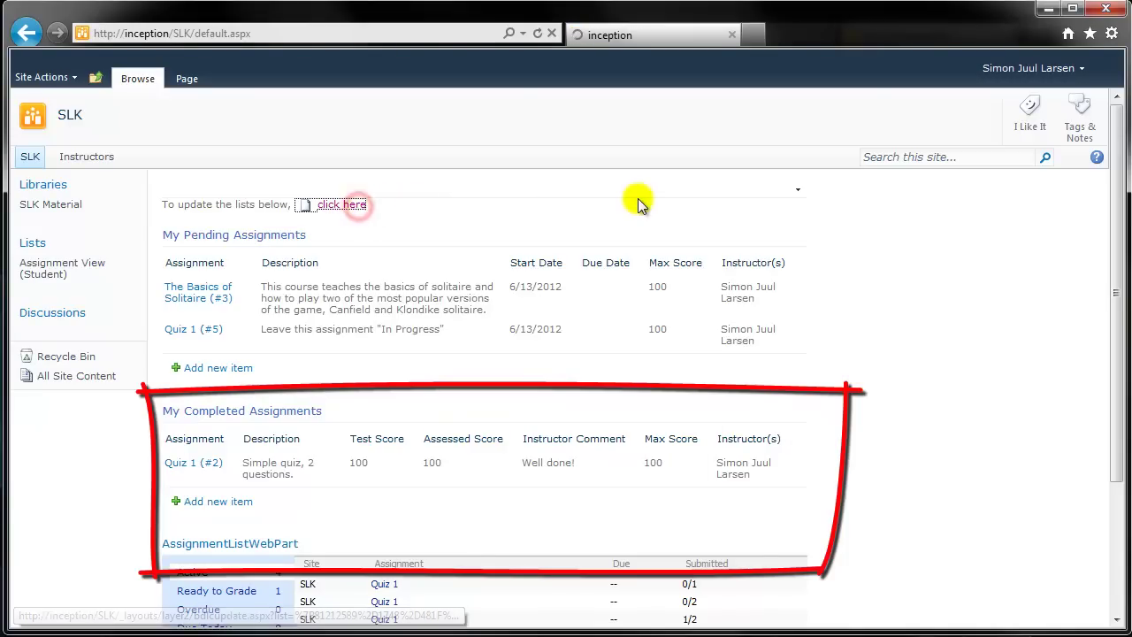